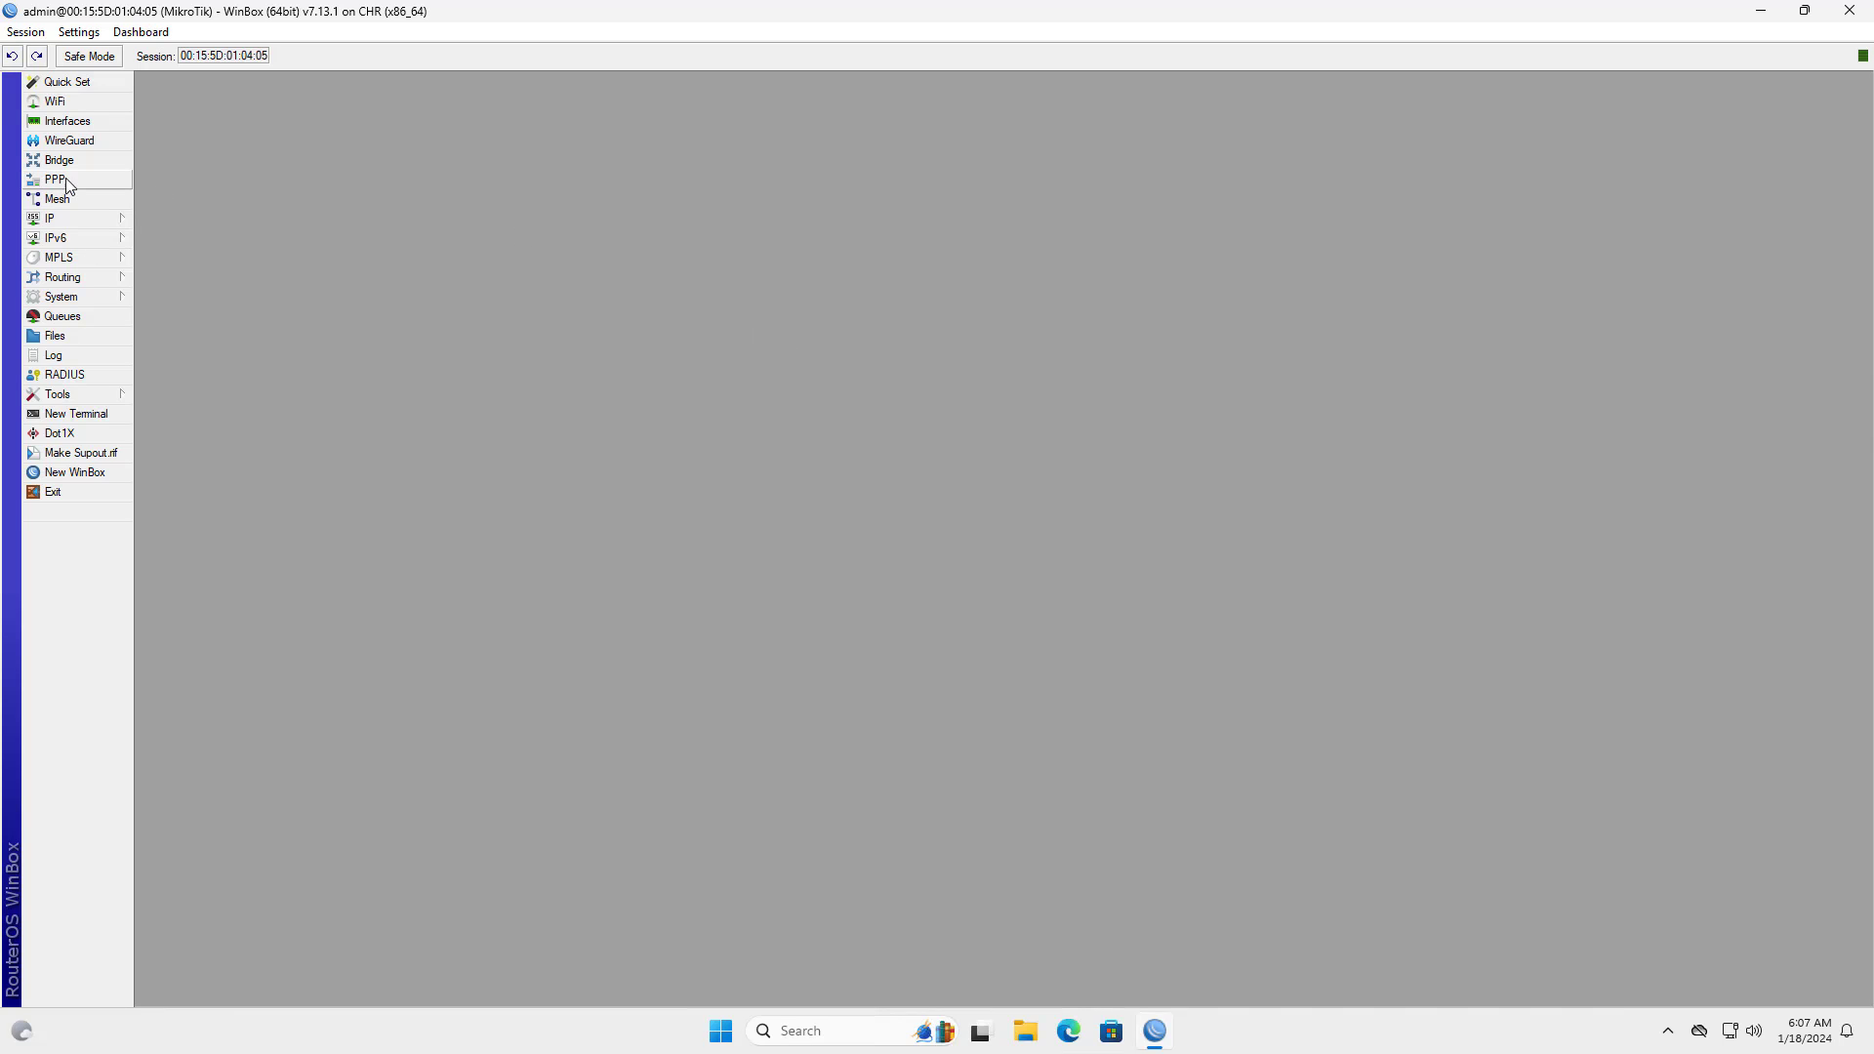
Enable the PPTP server with the default-encryption profile and chap authentication allowed
{"action": "left_click", "coordinate": [72, 179]}
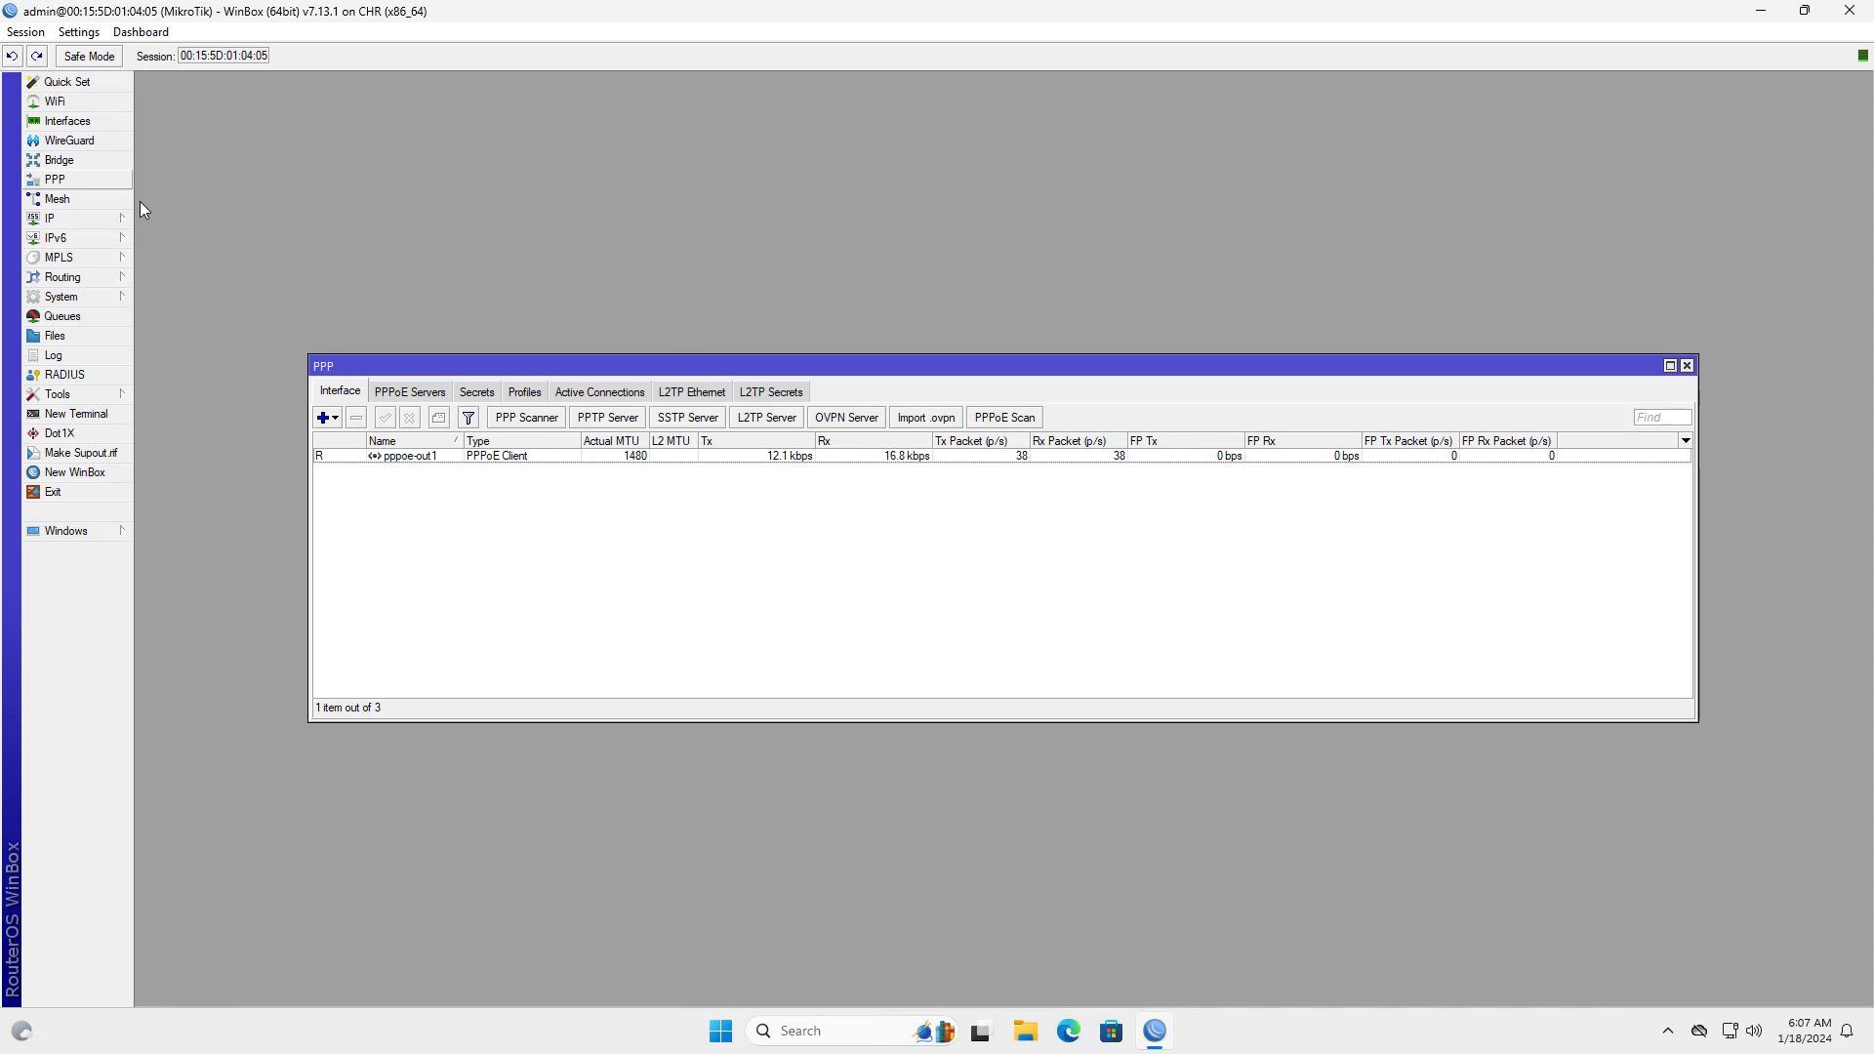
{"action": "left_click_drag", "start_coordinate": [690, 364], "coordinate": [677, 148]}
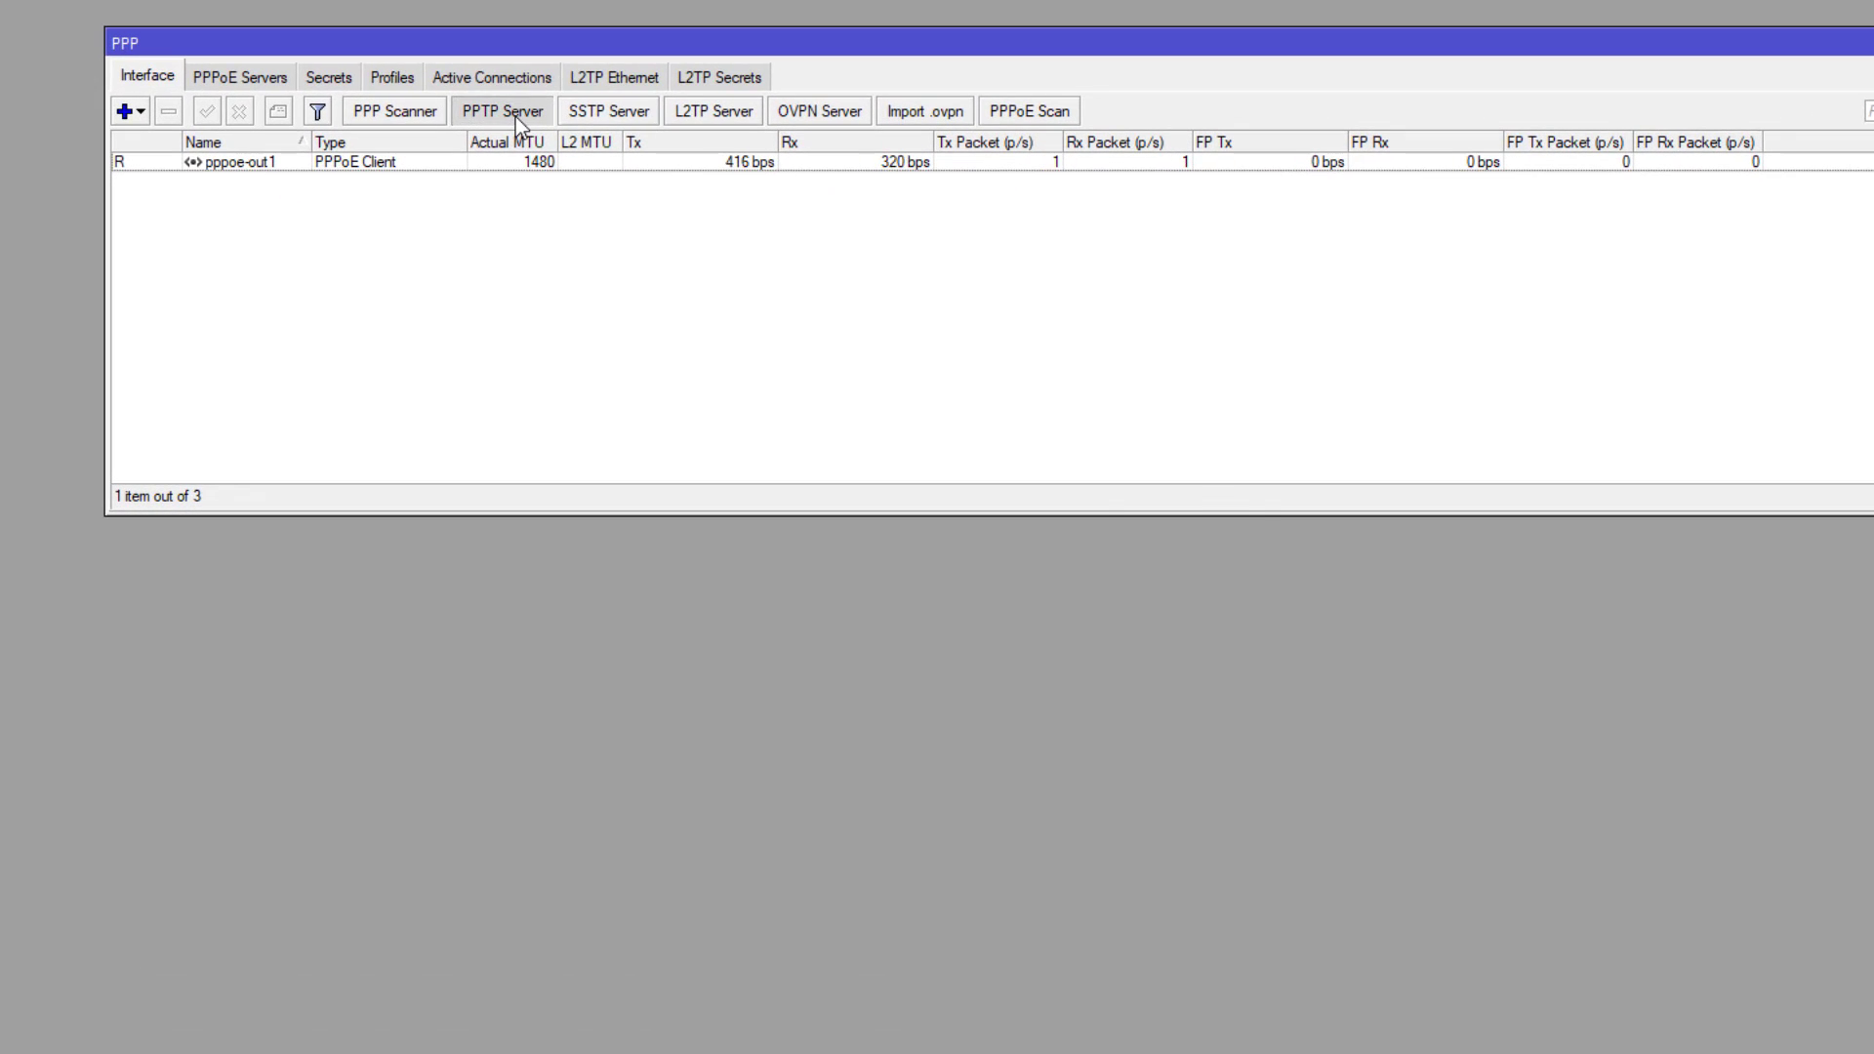
{"action": "left_click", "coordinate": [515, 115]}
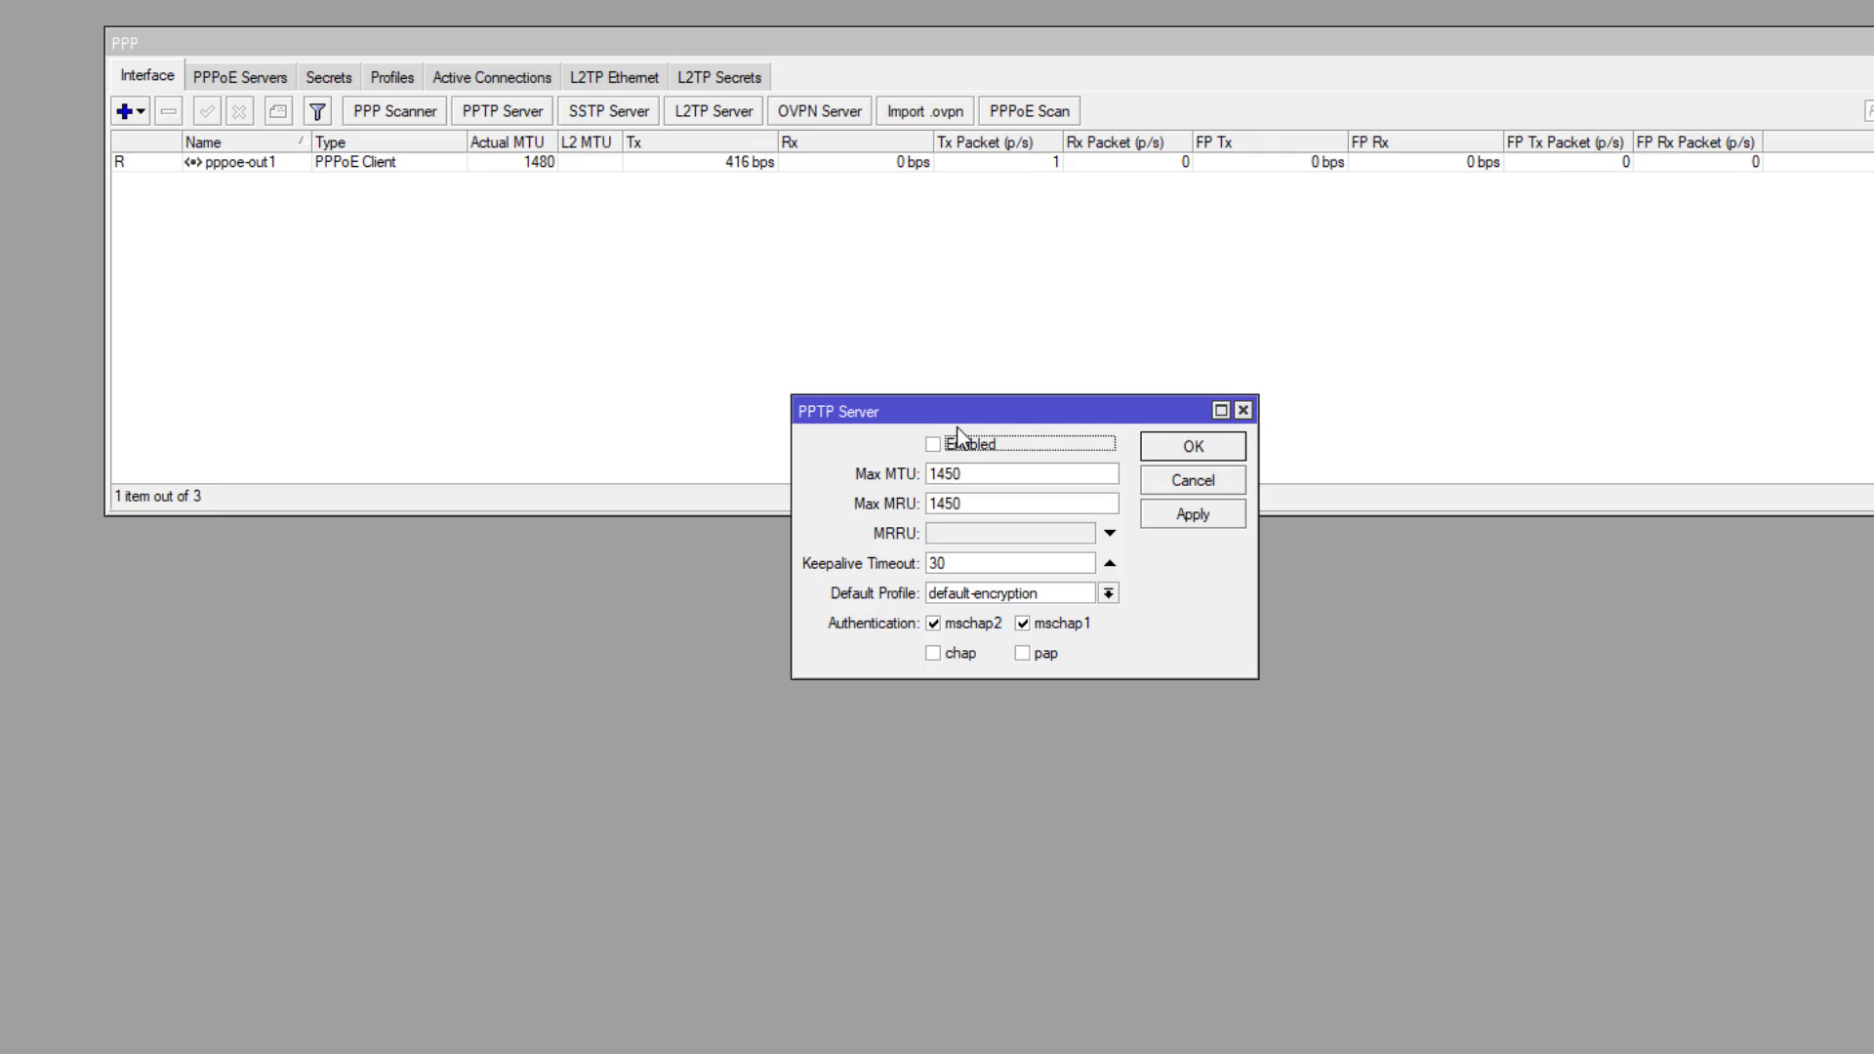
{"action": "left_click", "coordinate": [934, 447]}
{"action": "left_click", "coordinate": [1109, 595]}
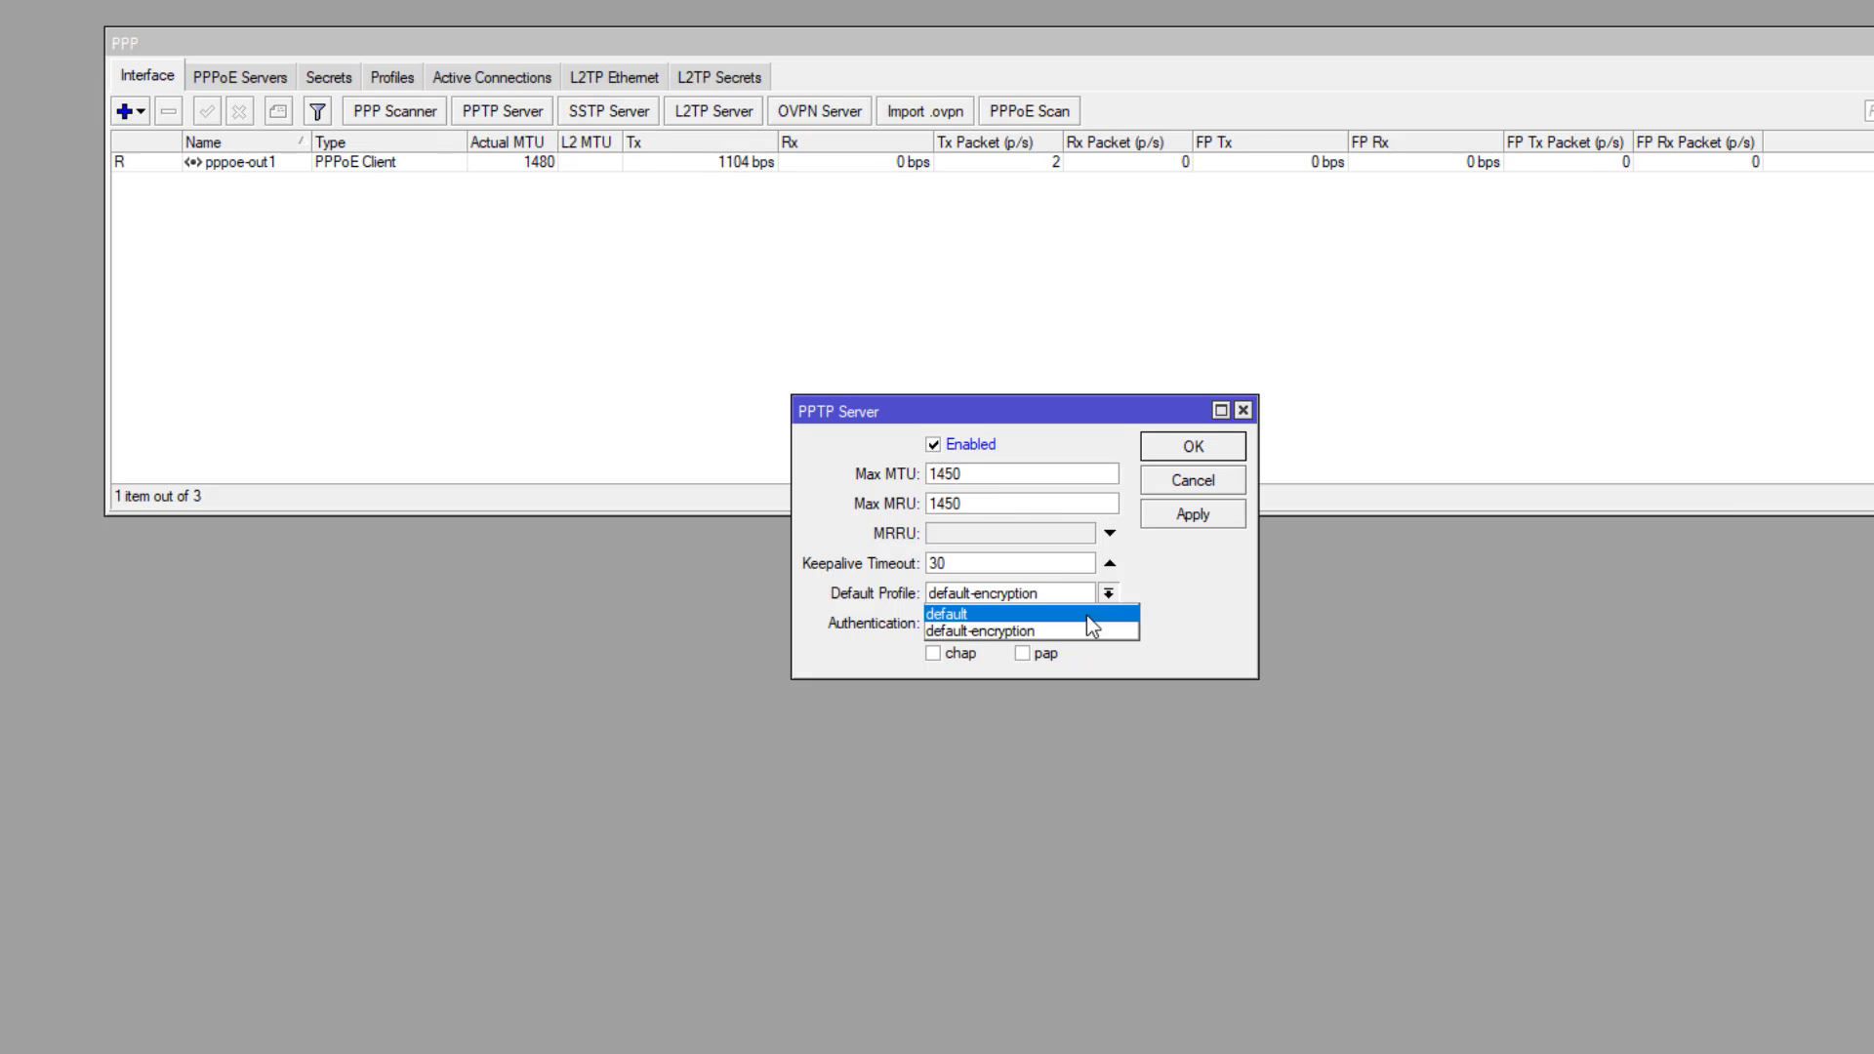
{"action": "left_click", "coordinate": [1075, 630]}
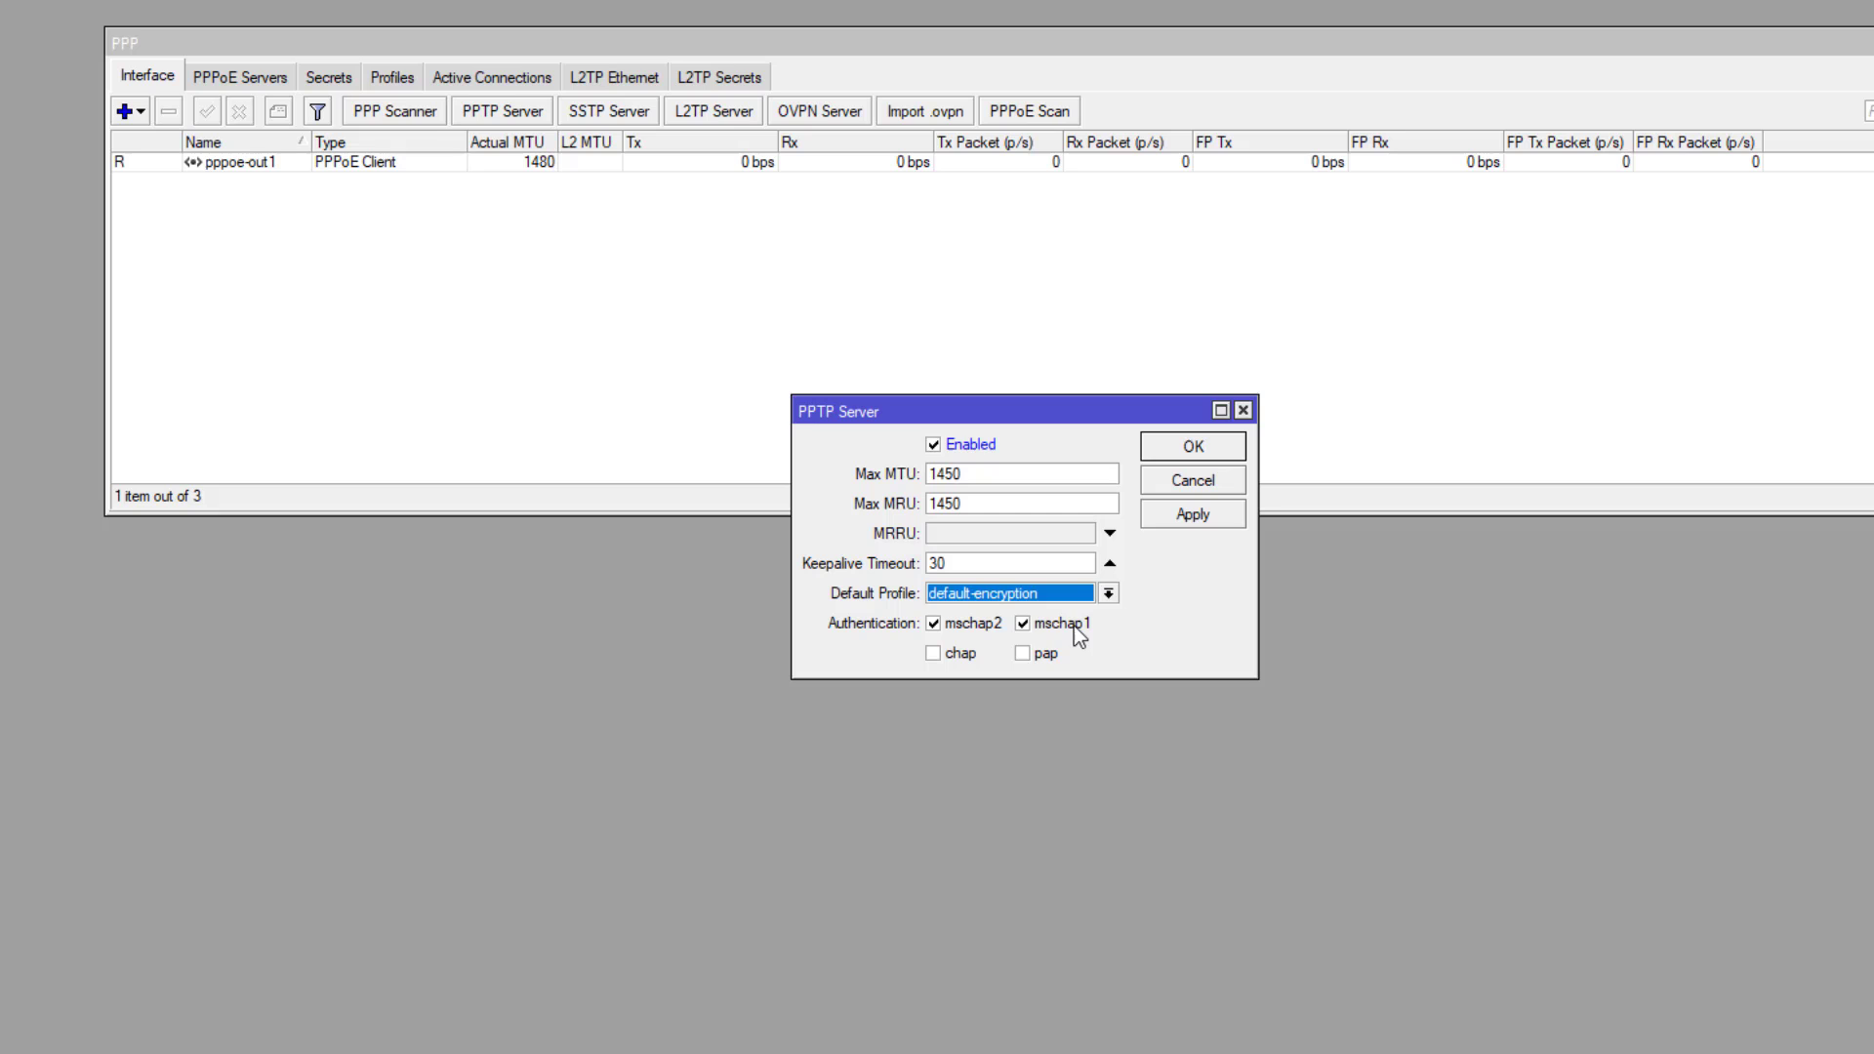
{"action": "left_click", "coordinate": [935, 656]}
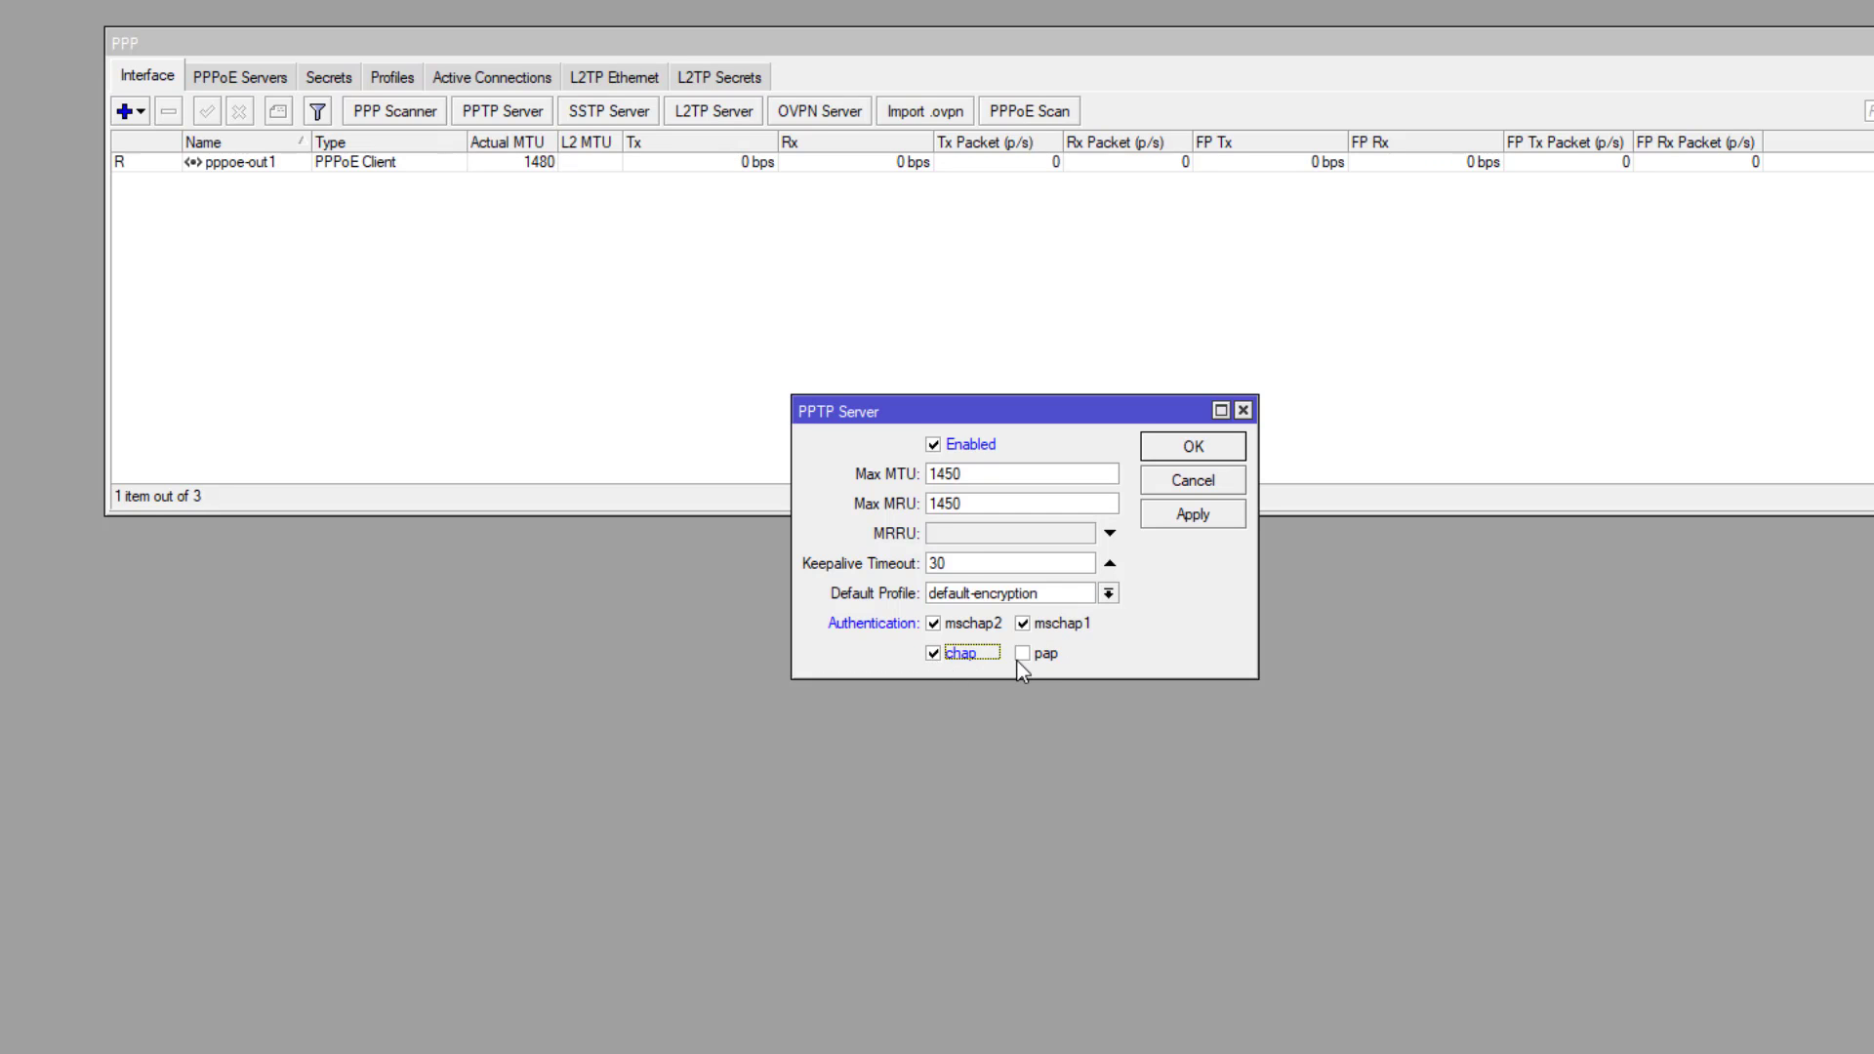
{"action": "left_click", "coordinate": [1194, 446]}
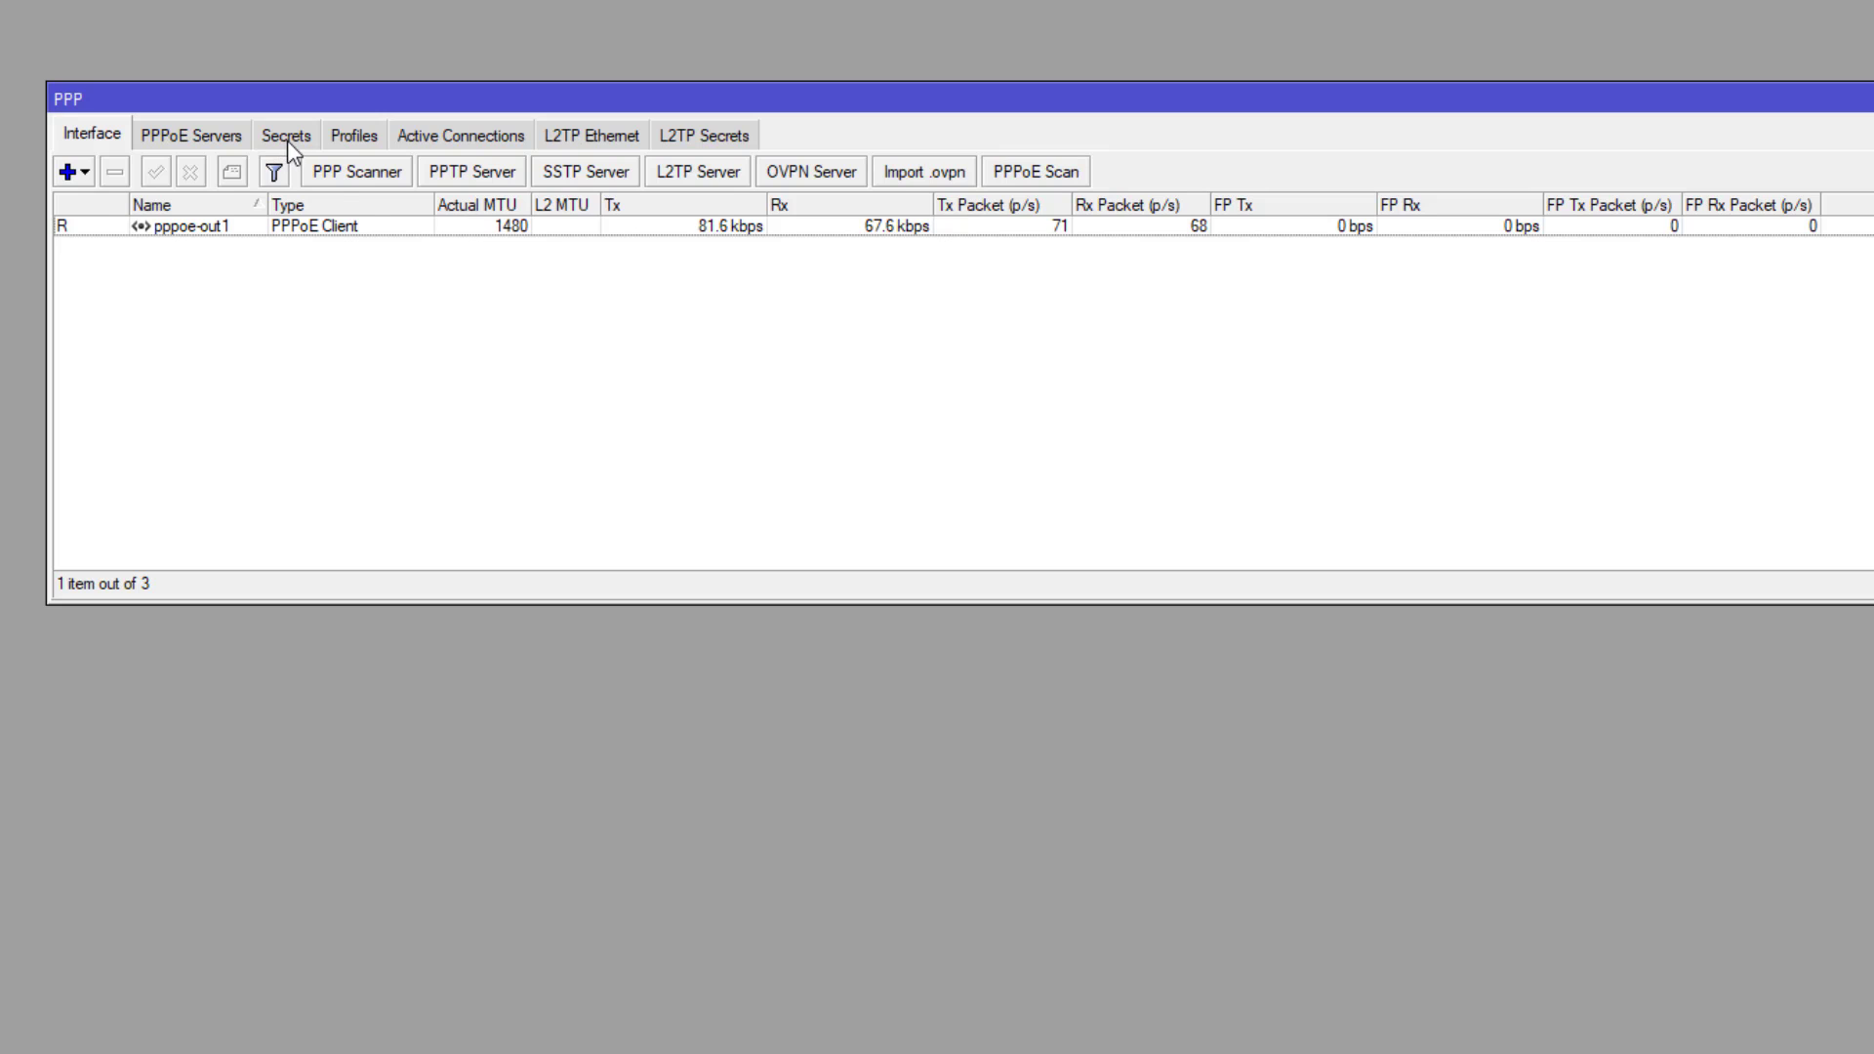
Add a new PPP secret named user1 and enter its password
{"action": "left_click", "coordinate": [287, 140]}
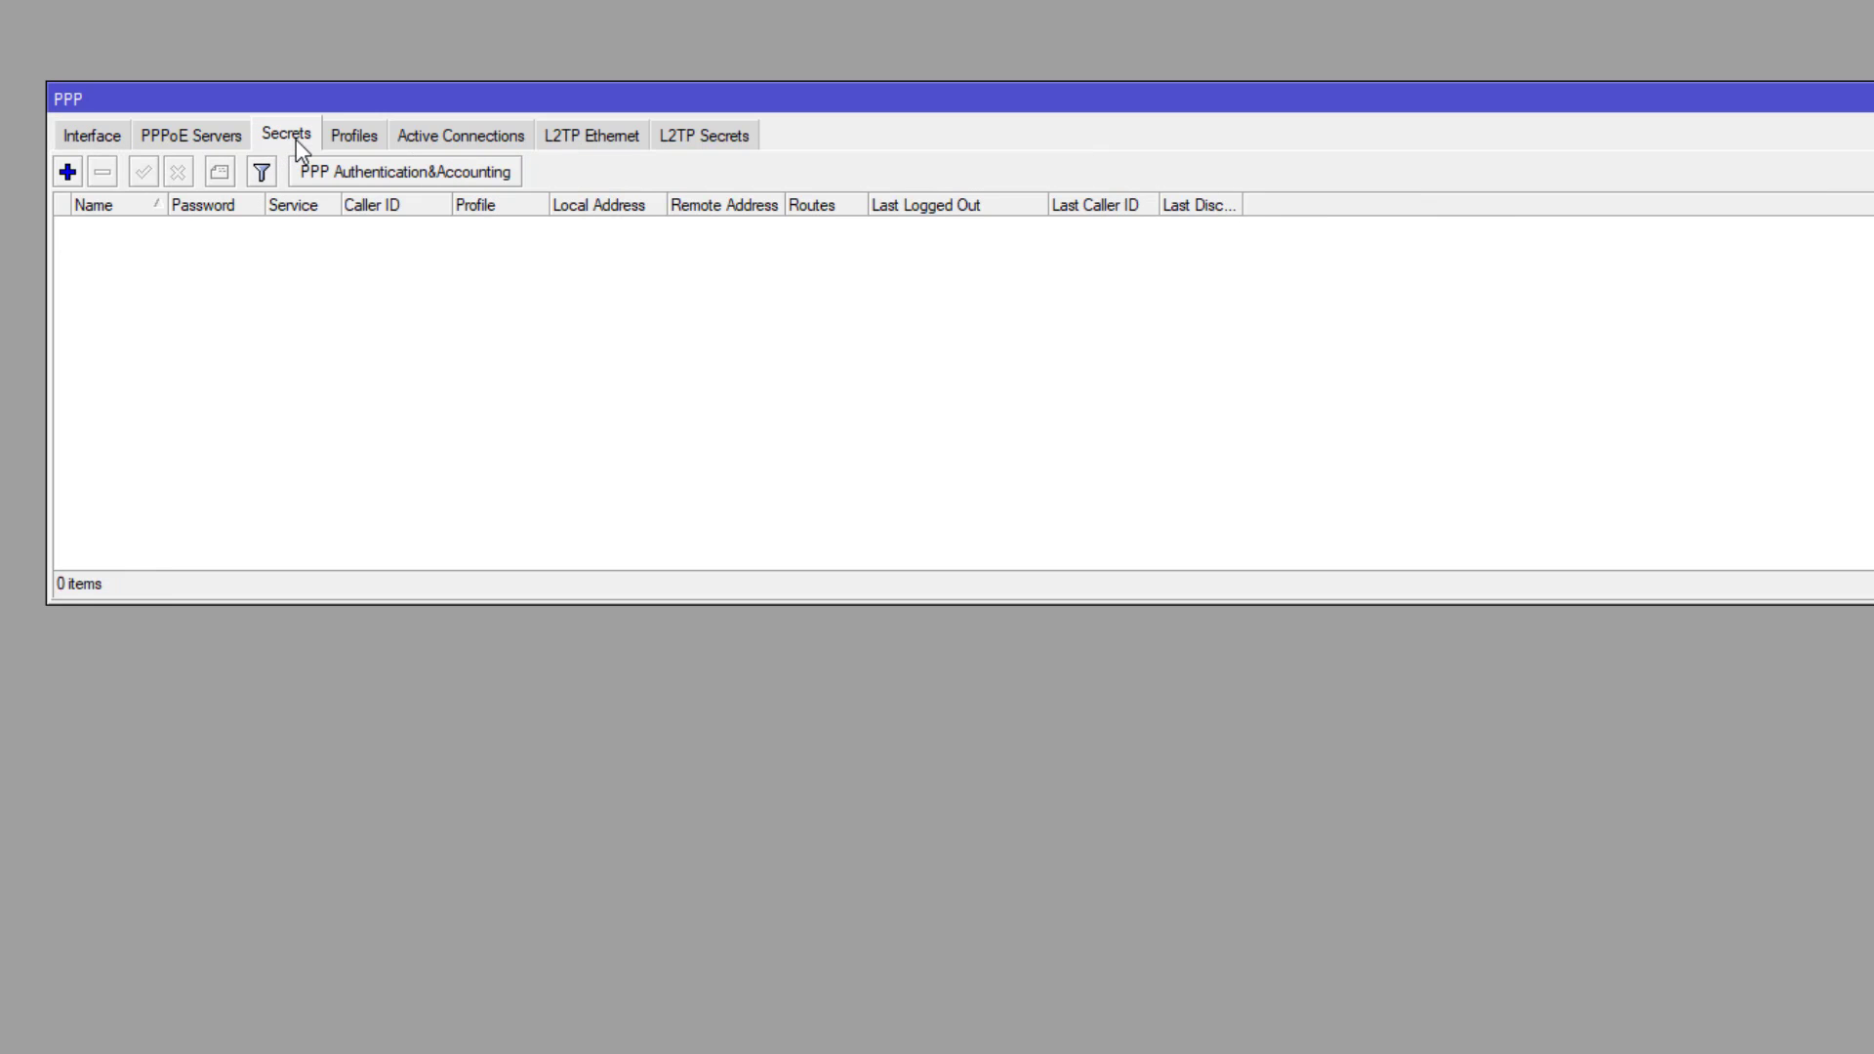
{"action": "left_click", "coordinate": [68, 174]}
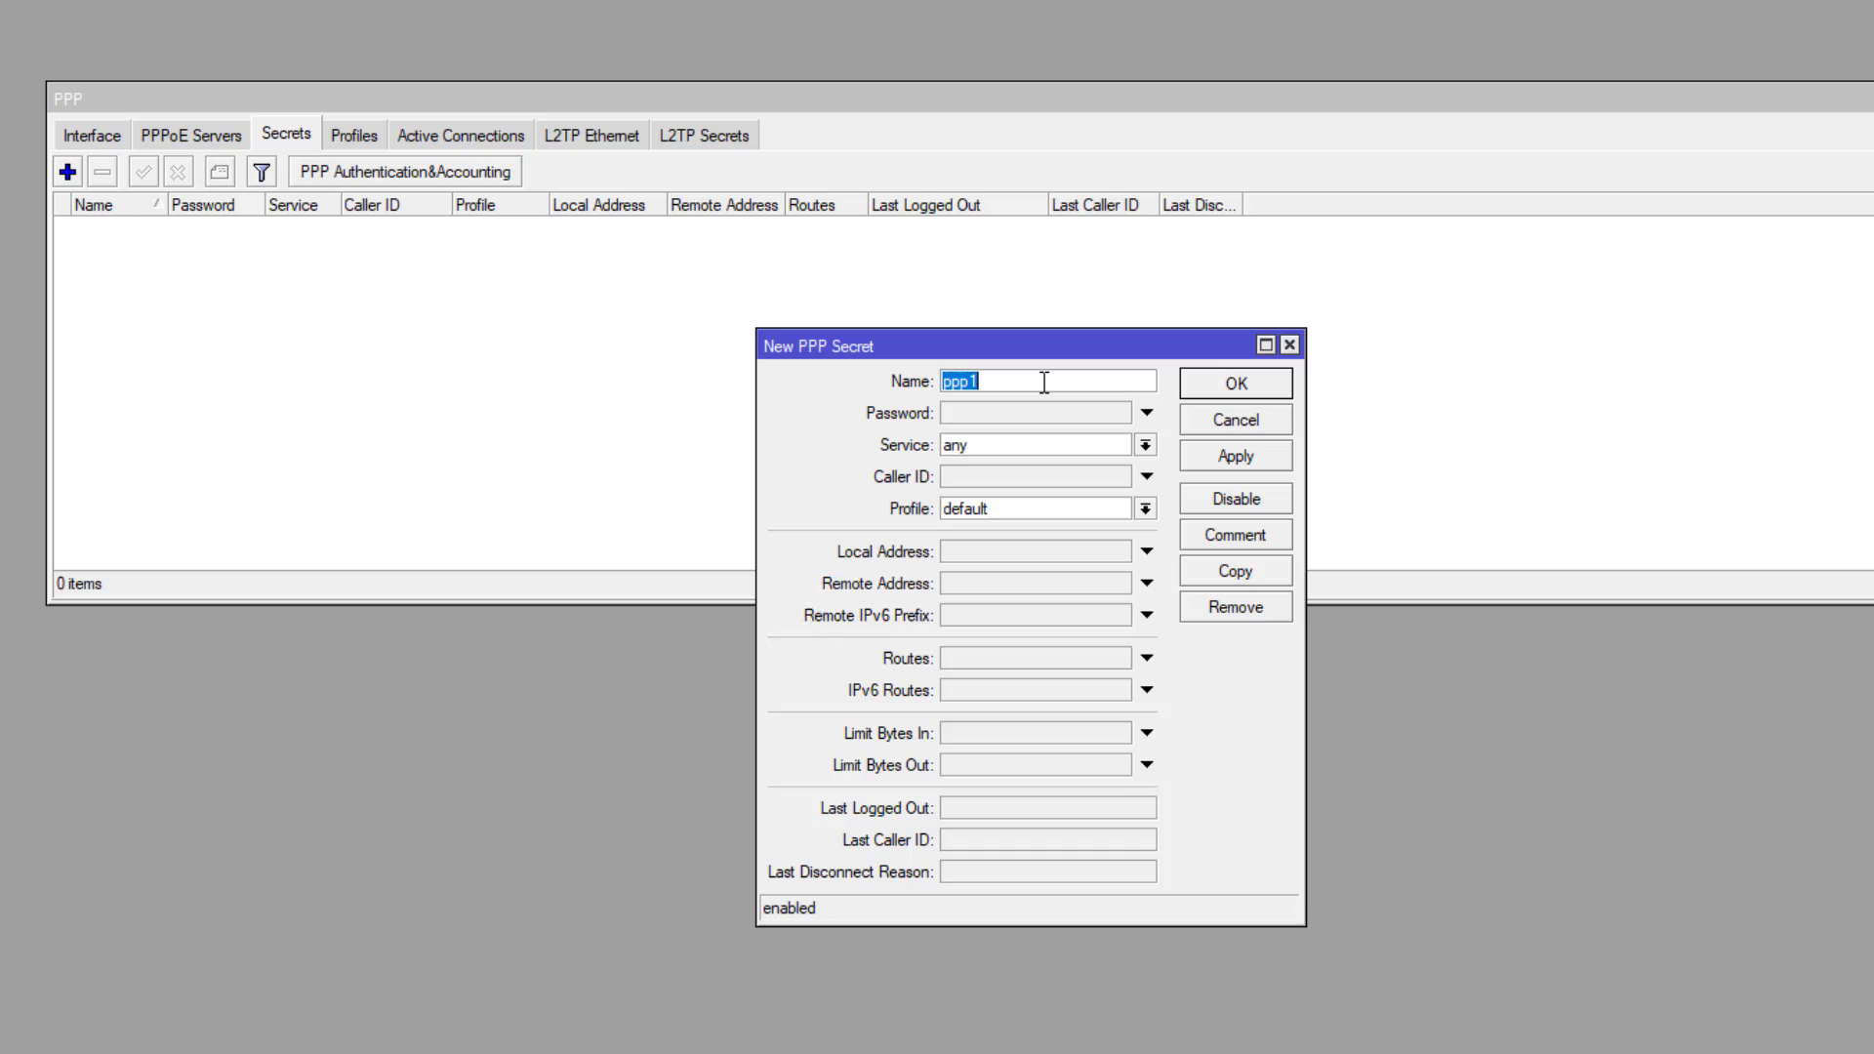
{"action": "left_click_drag", "start_coordinate": [1033, 382], "coordinate": [876, 383]}
{"action": "type", "text": "user1"}
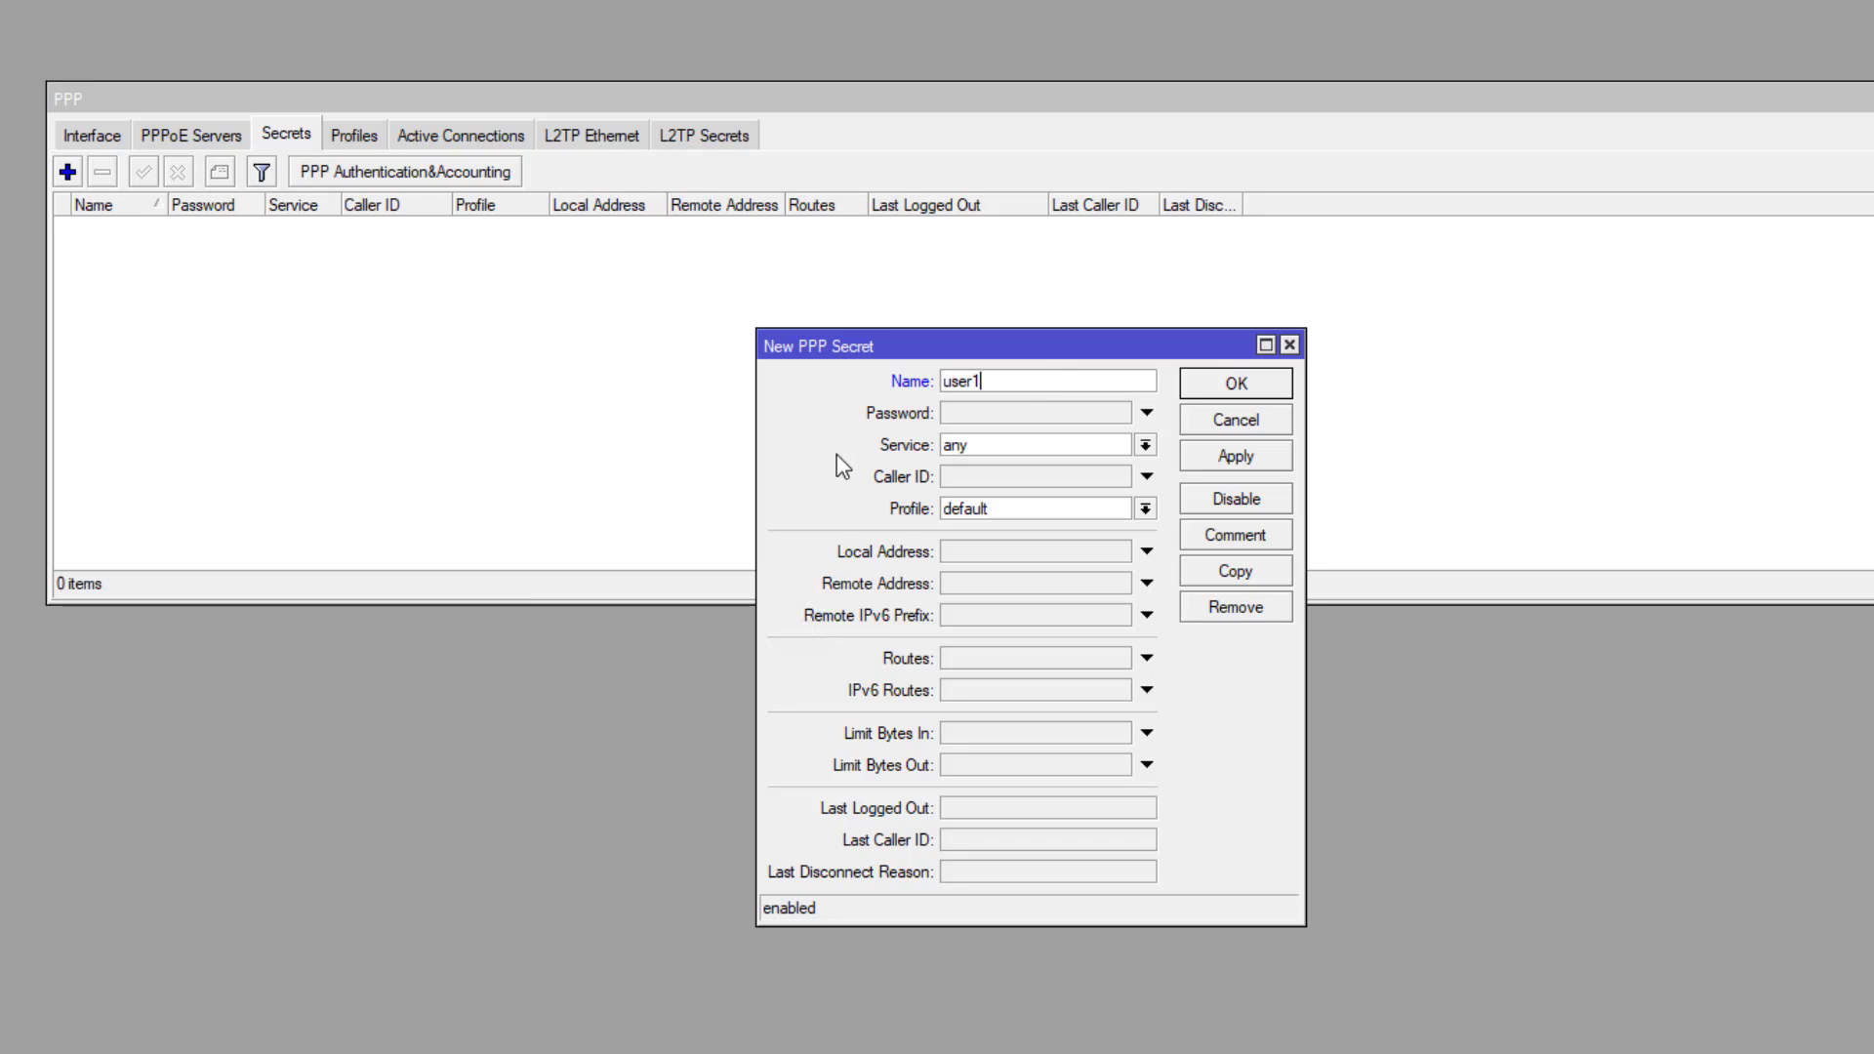
{"action": "left_click", "coordinate": [982, 418]}
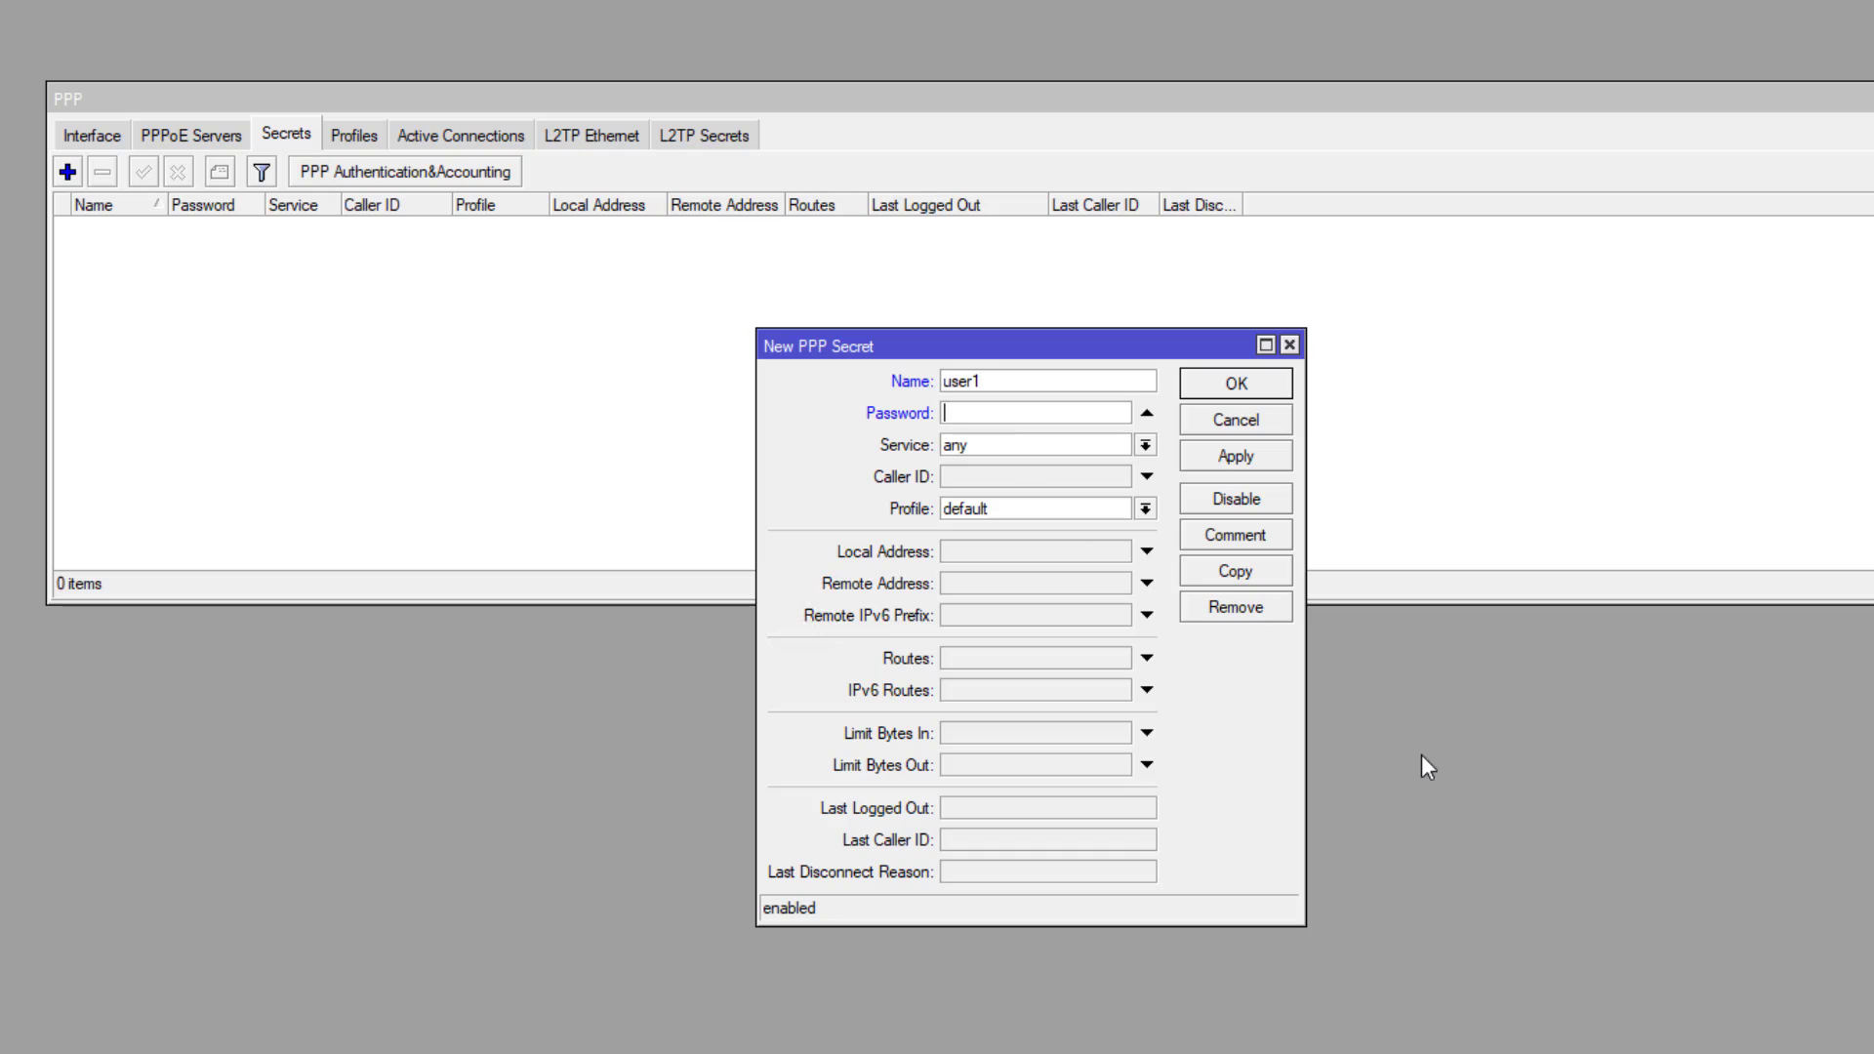
Restrict the secret to the pptp service with the default-encryption profile
{"action": "left_click", "coordinate": [1143, 445]}
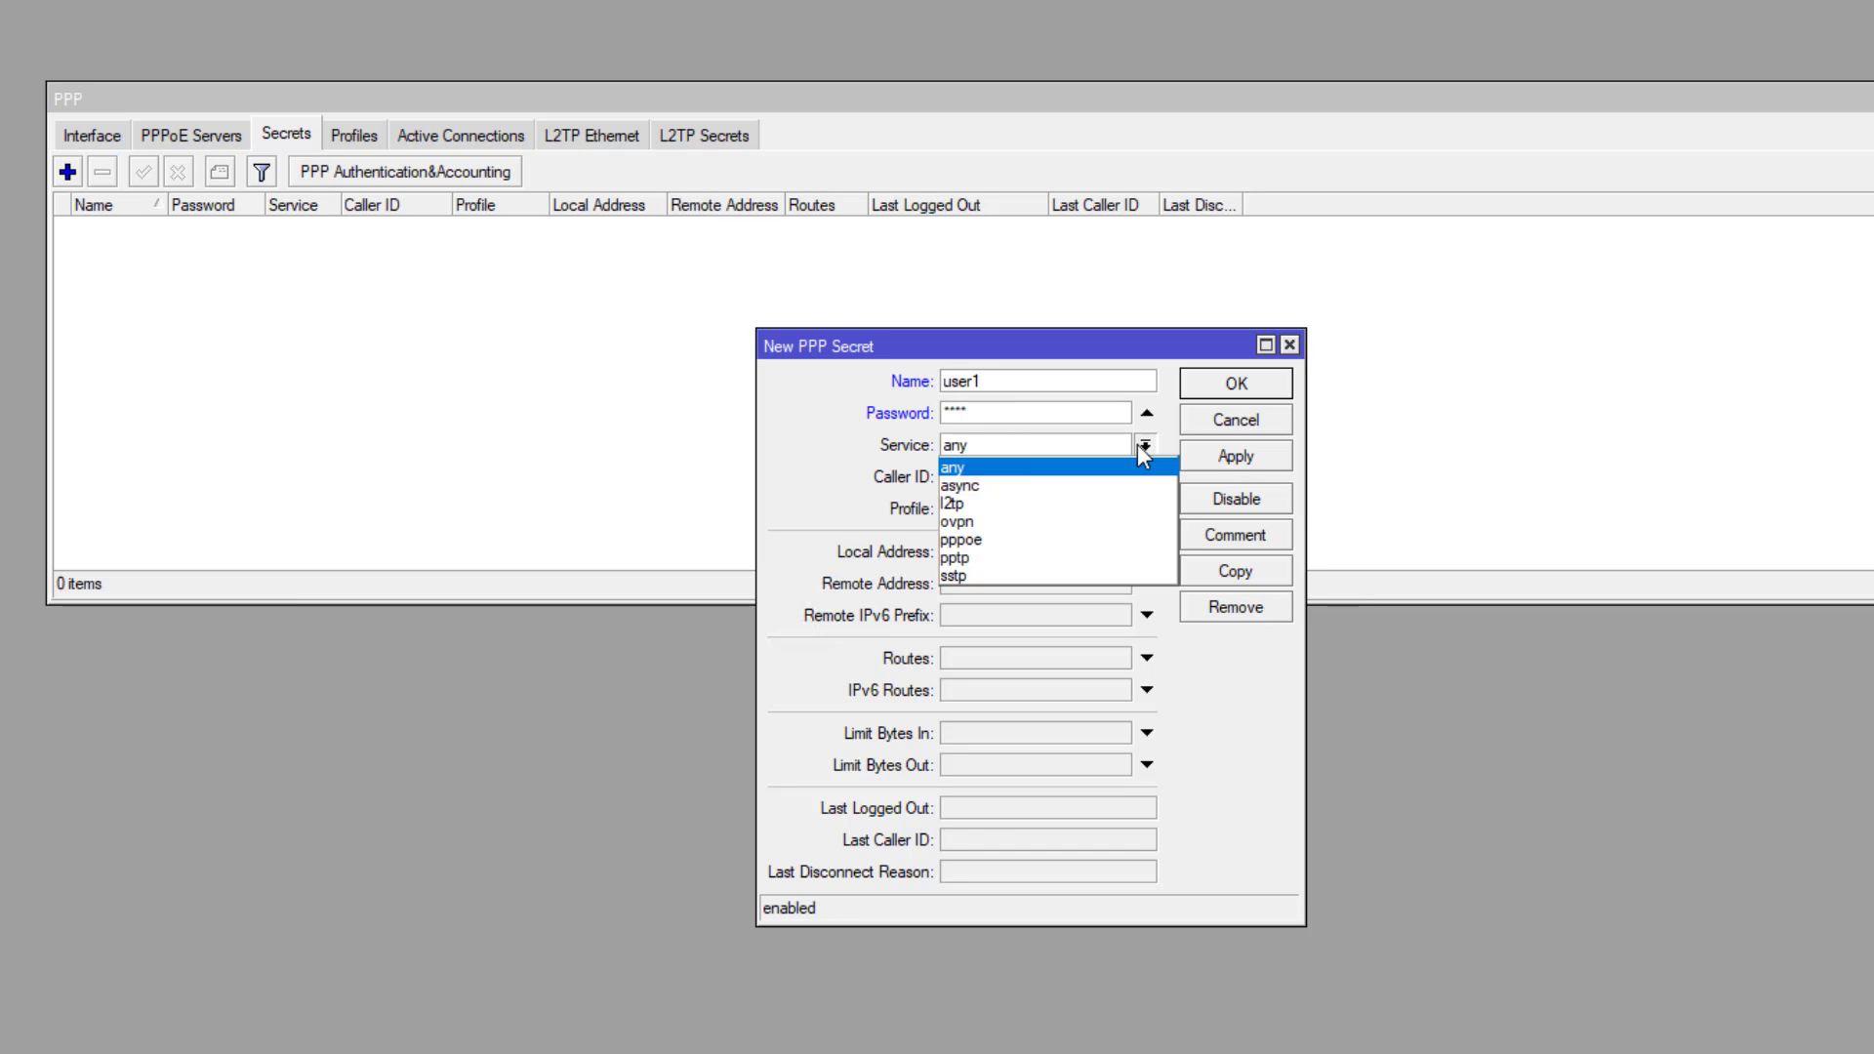
{"action": "left_click", "coordinate": [1035, 558]}
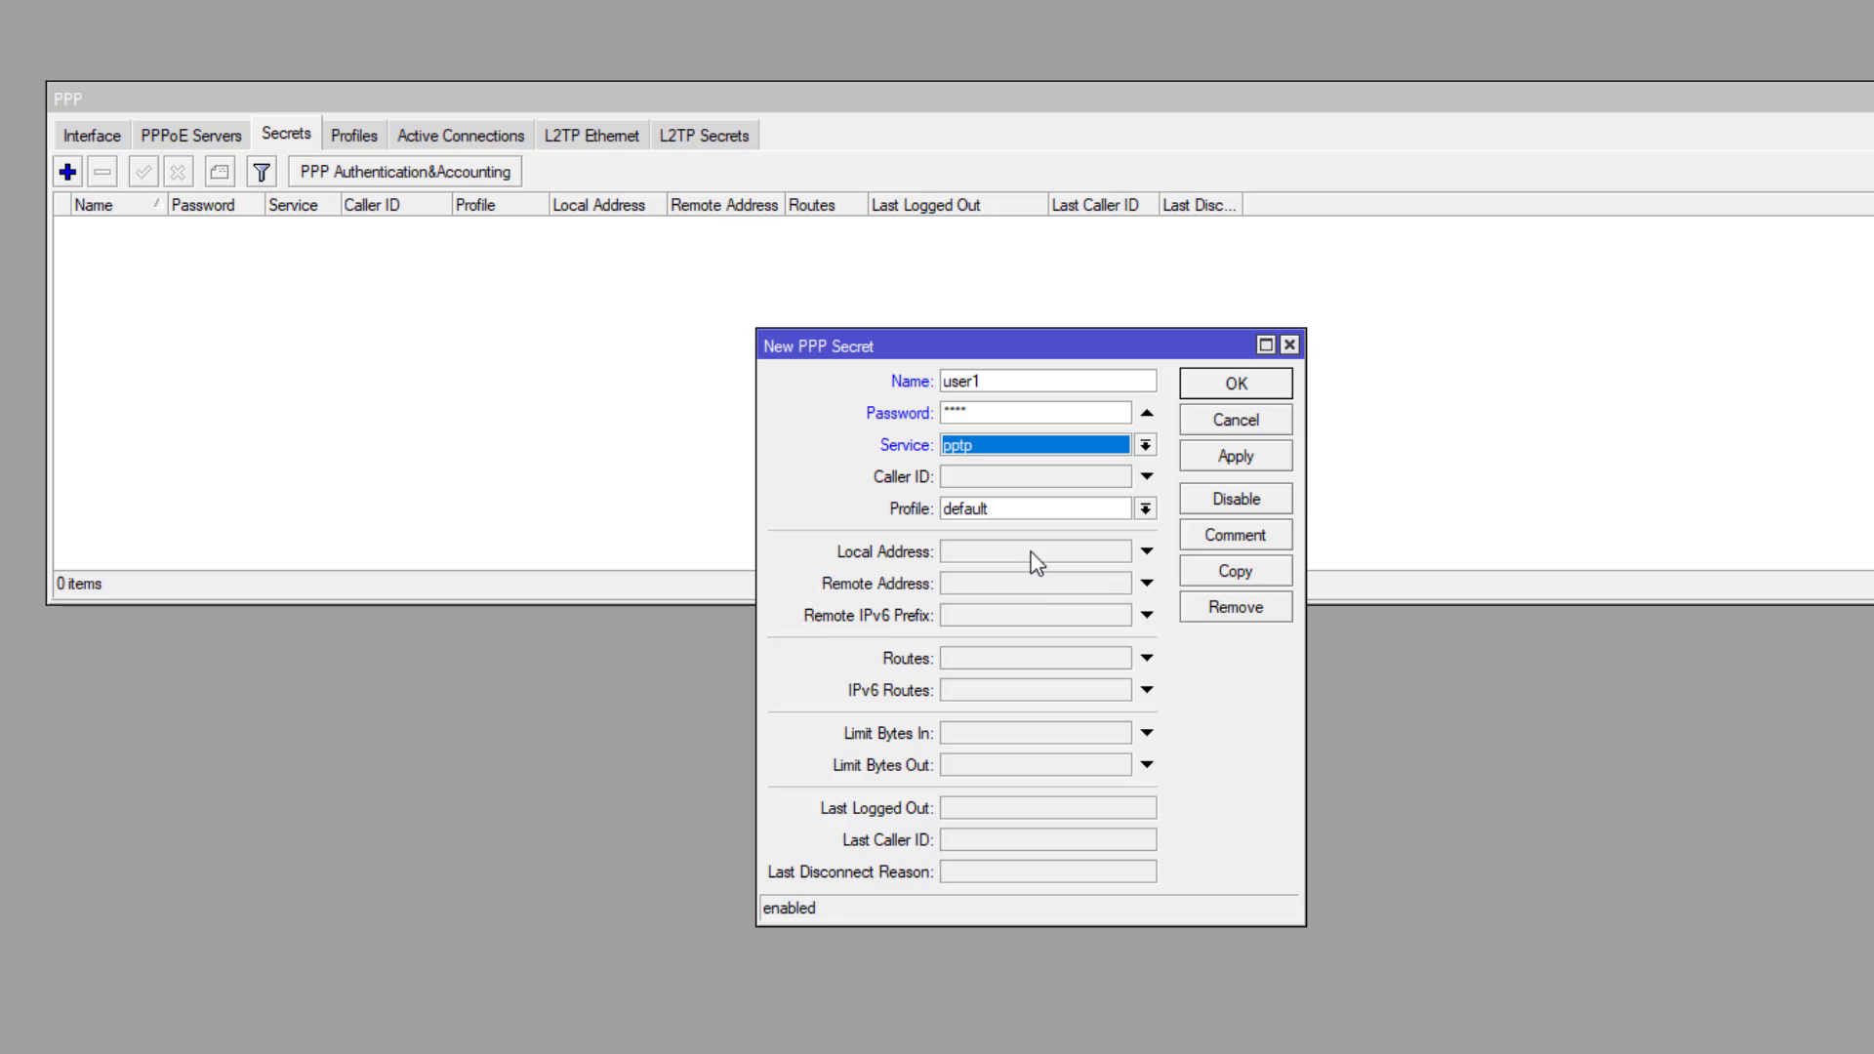
{"action": "left_click", "coordinate": [1144, 508]}
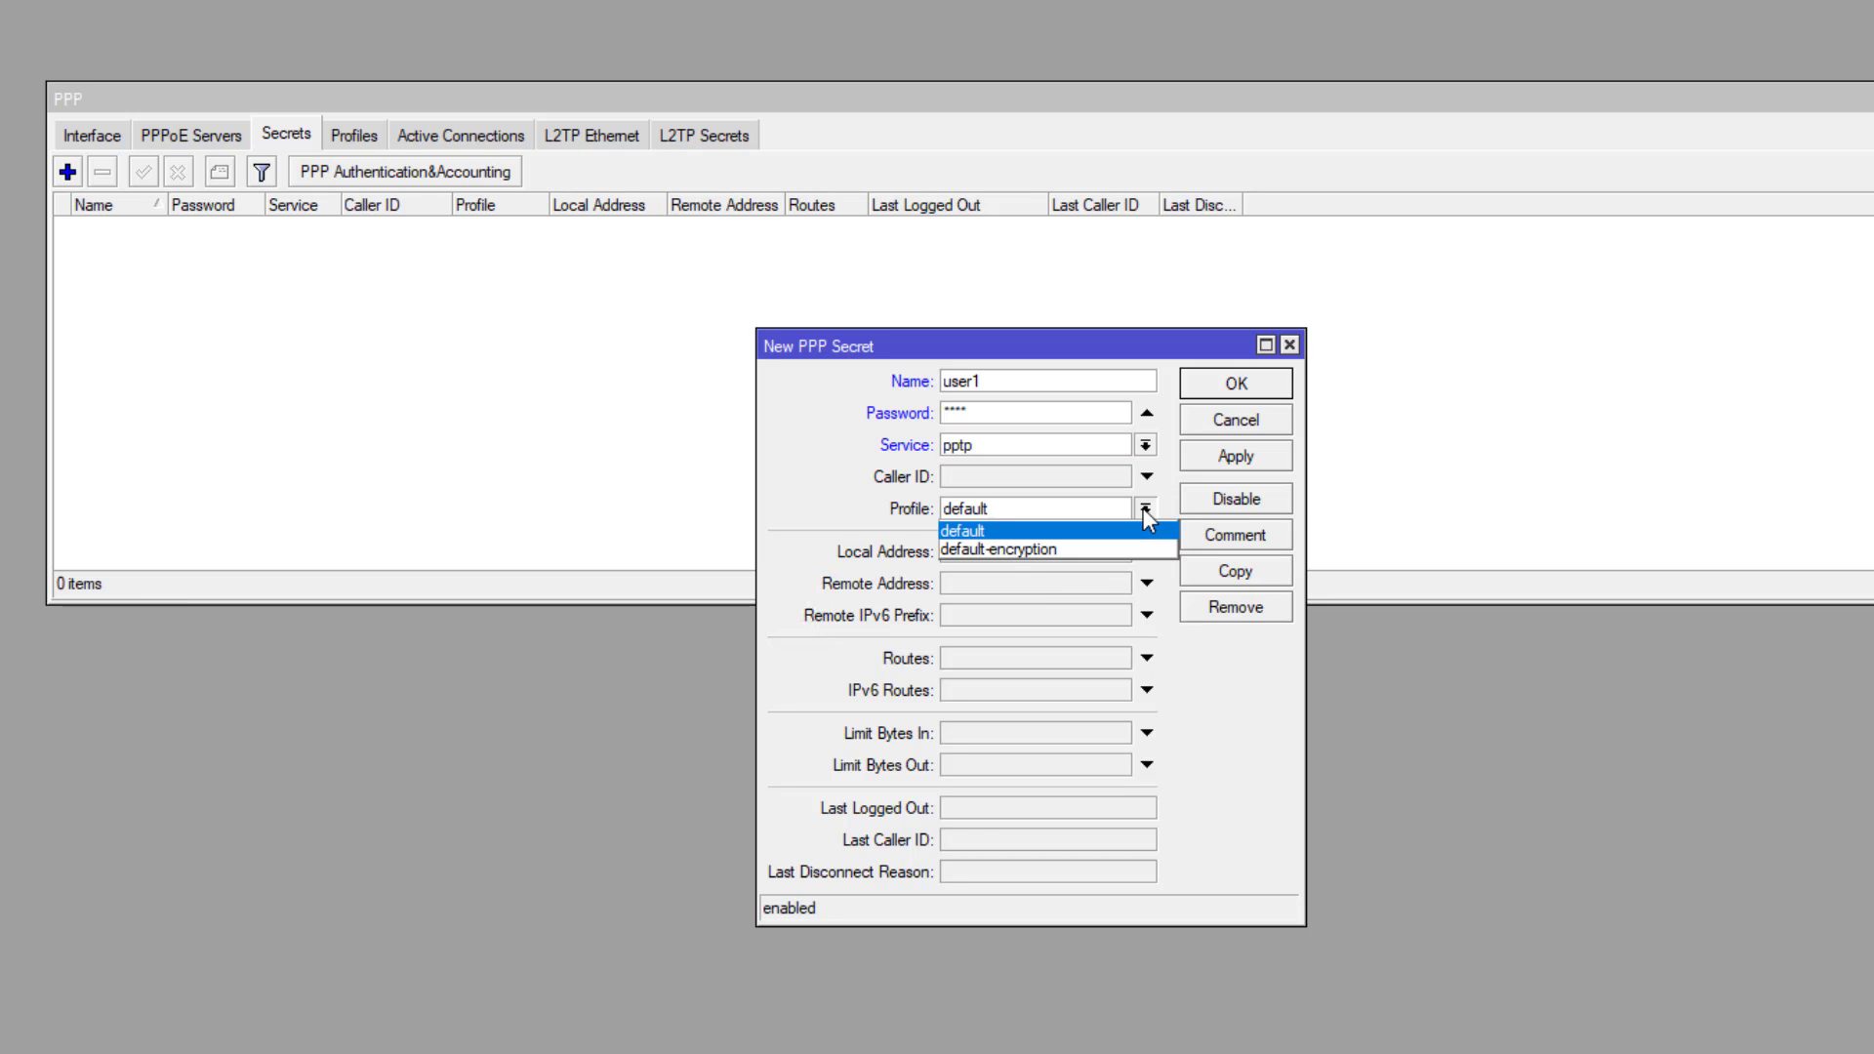
{"action": "left_click", "coordinate": [999, 550]}
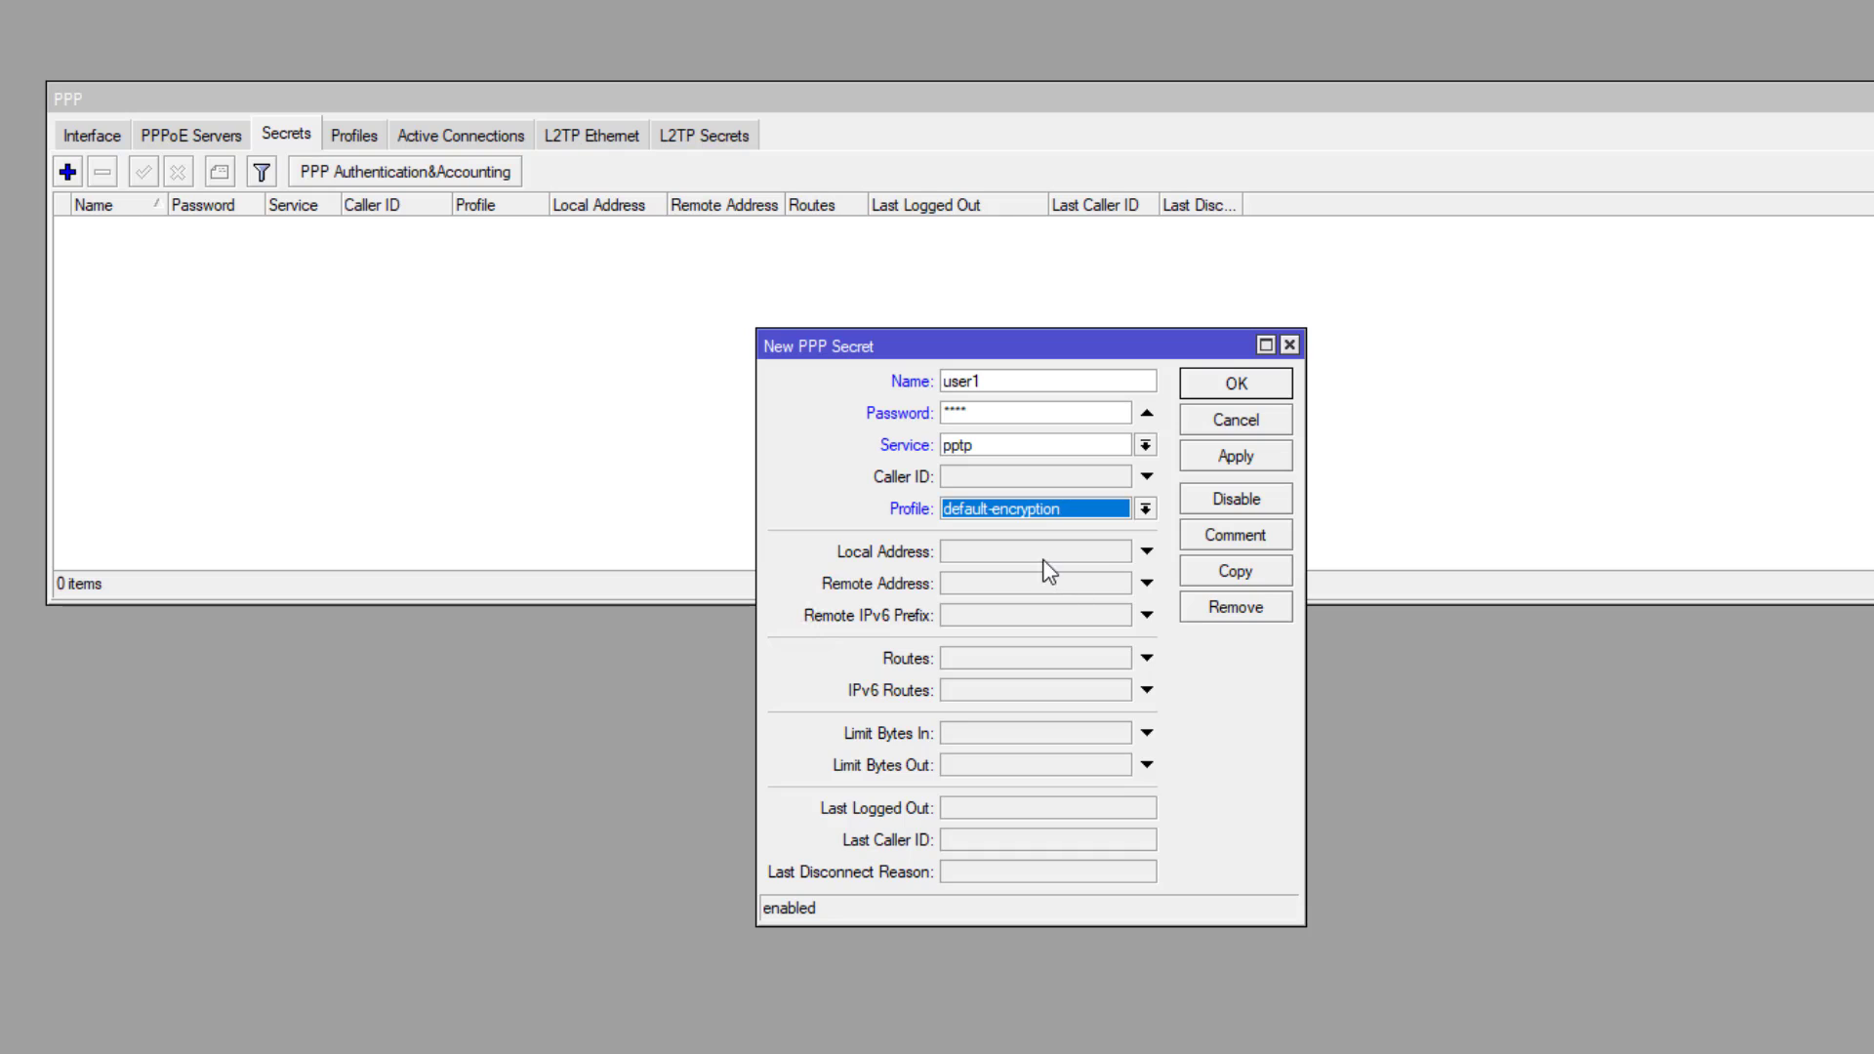
Give the secret local address 172.20.17.1 and remote address 172.20.17.5, then save it
{"action": "left_click", "coordinate": [1037, 553]}
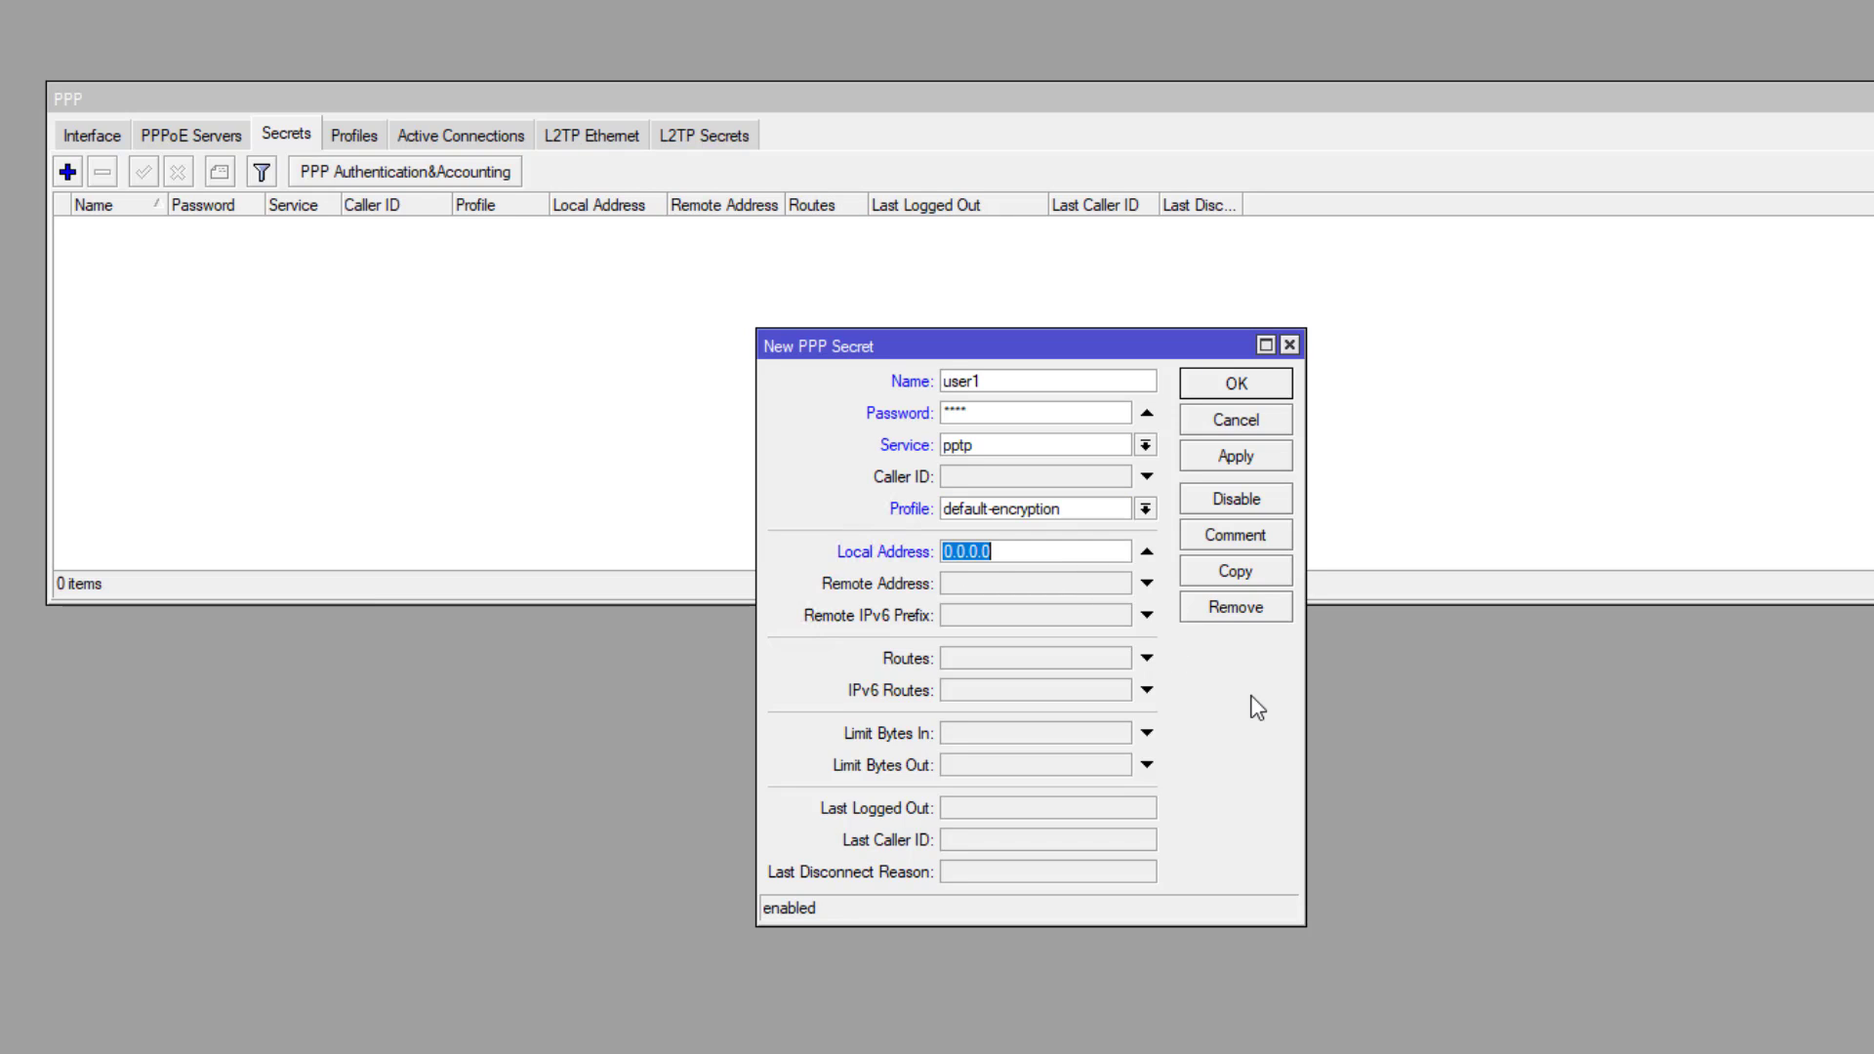
{"action": "type", "text": "172.20.17.1"}
{"action": "left_click", "coordinate": [1012, 586]}
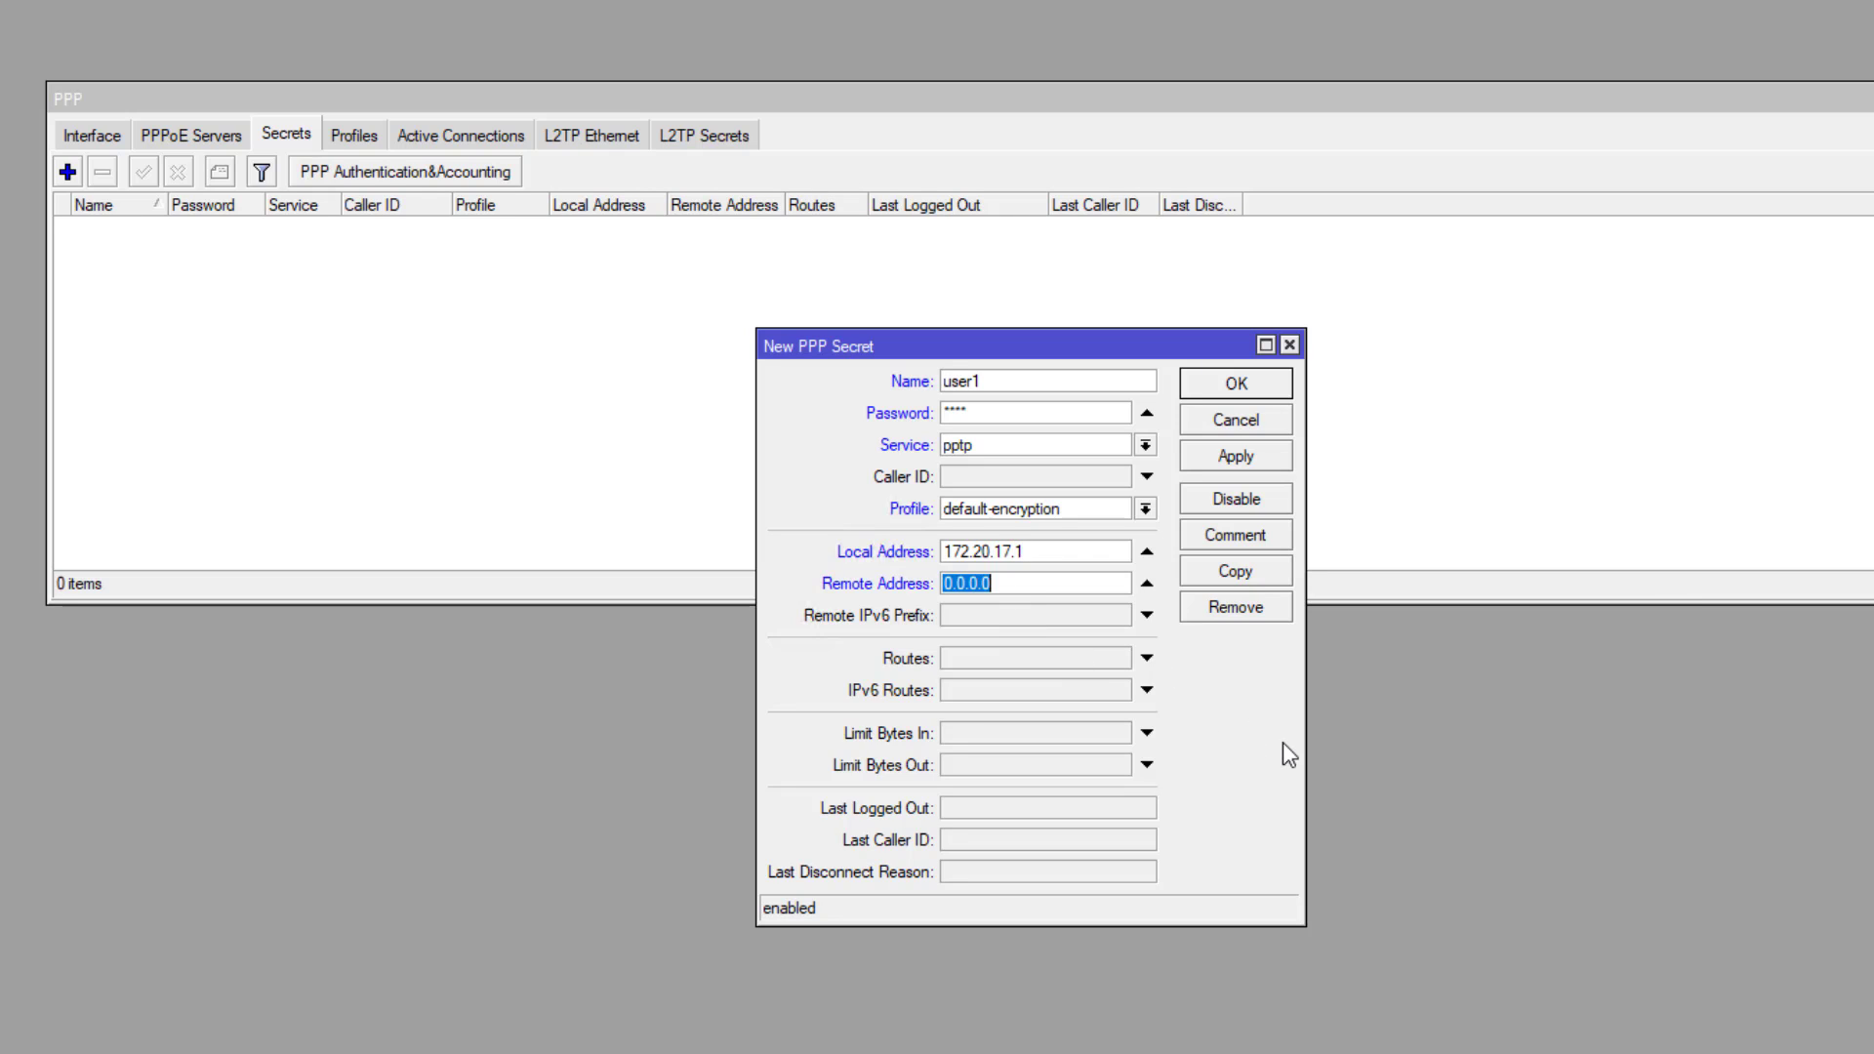
{"action": "type", "text": "172.20.17.5"}
{"action": "left_click_drag", "start_coordinate": [1028, 552], "coordinate": [844, 544]}
{"action": "left_click_drag", "start_coordinate": [1045, 583], "coordinate": [893, 583]}
{"action": "left_click", "coordinate": [1246, 457]}
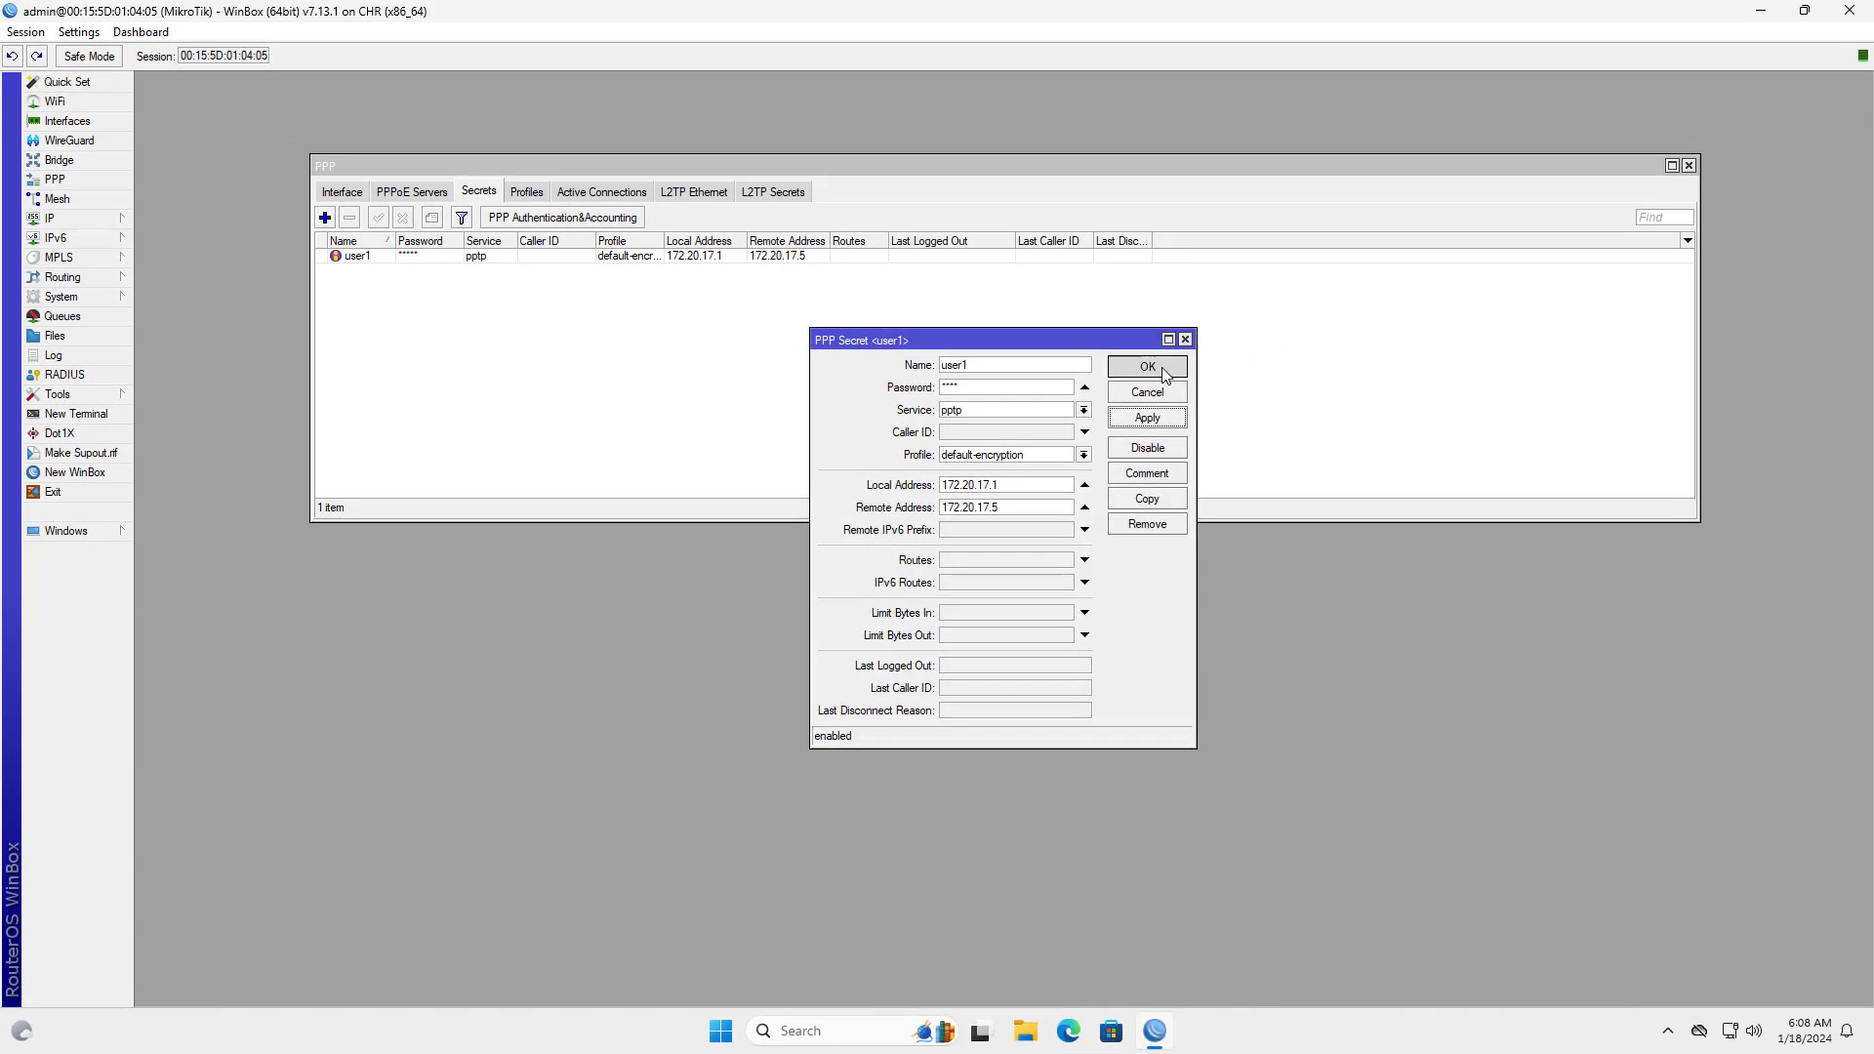
{"action": "left_click", "coordinate": [1162, 371]}
{"action": "left_click", "coordinate": [578, 258]}
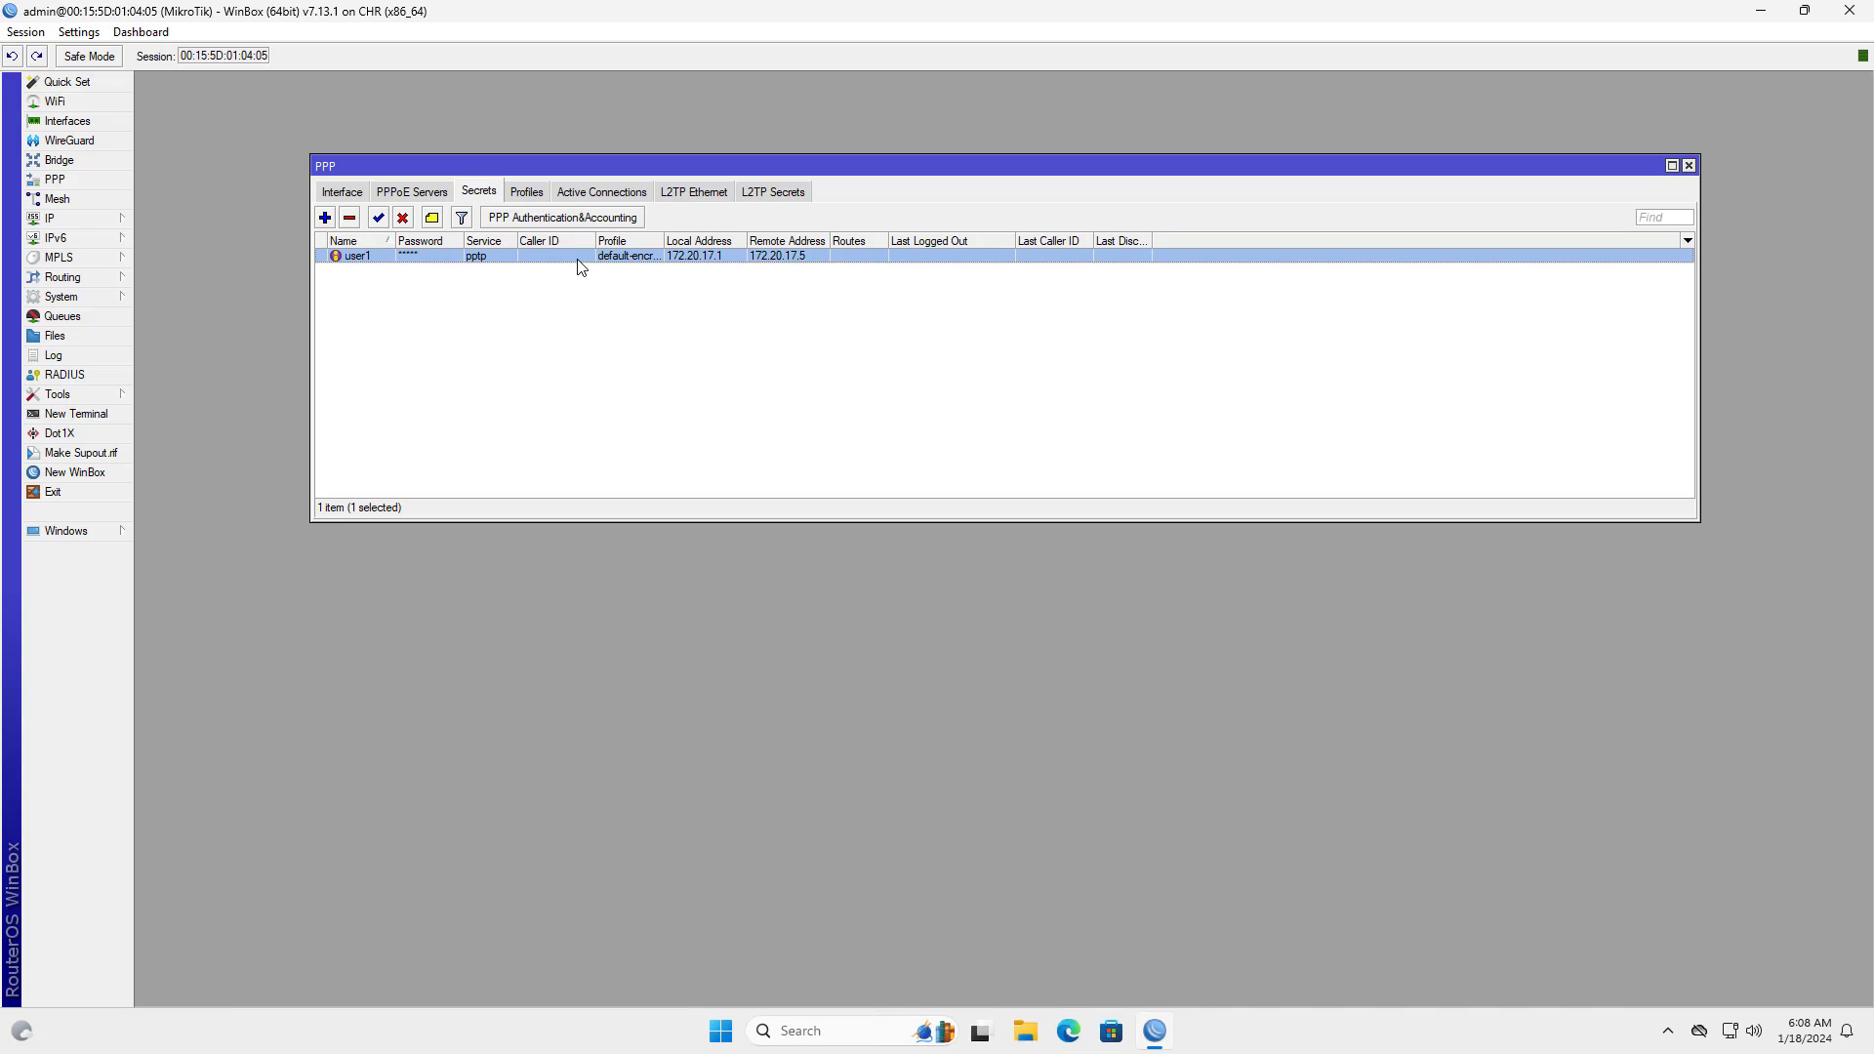
{"action": "left_click", "coordinate": [1689, 166]}
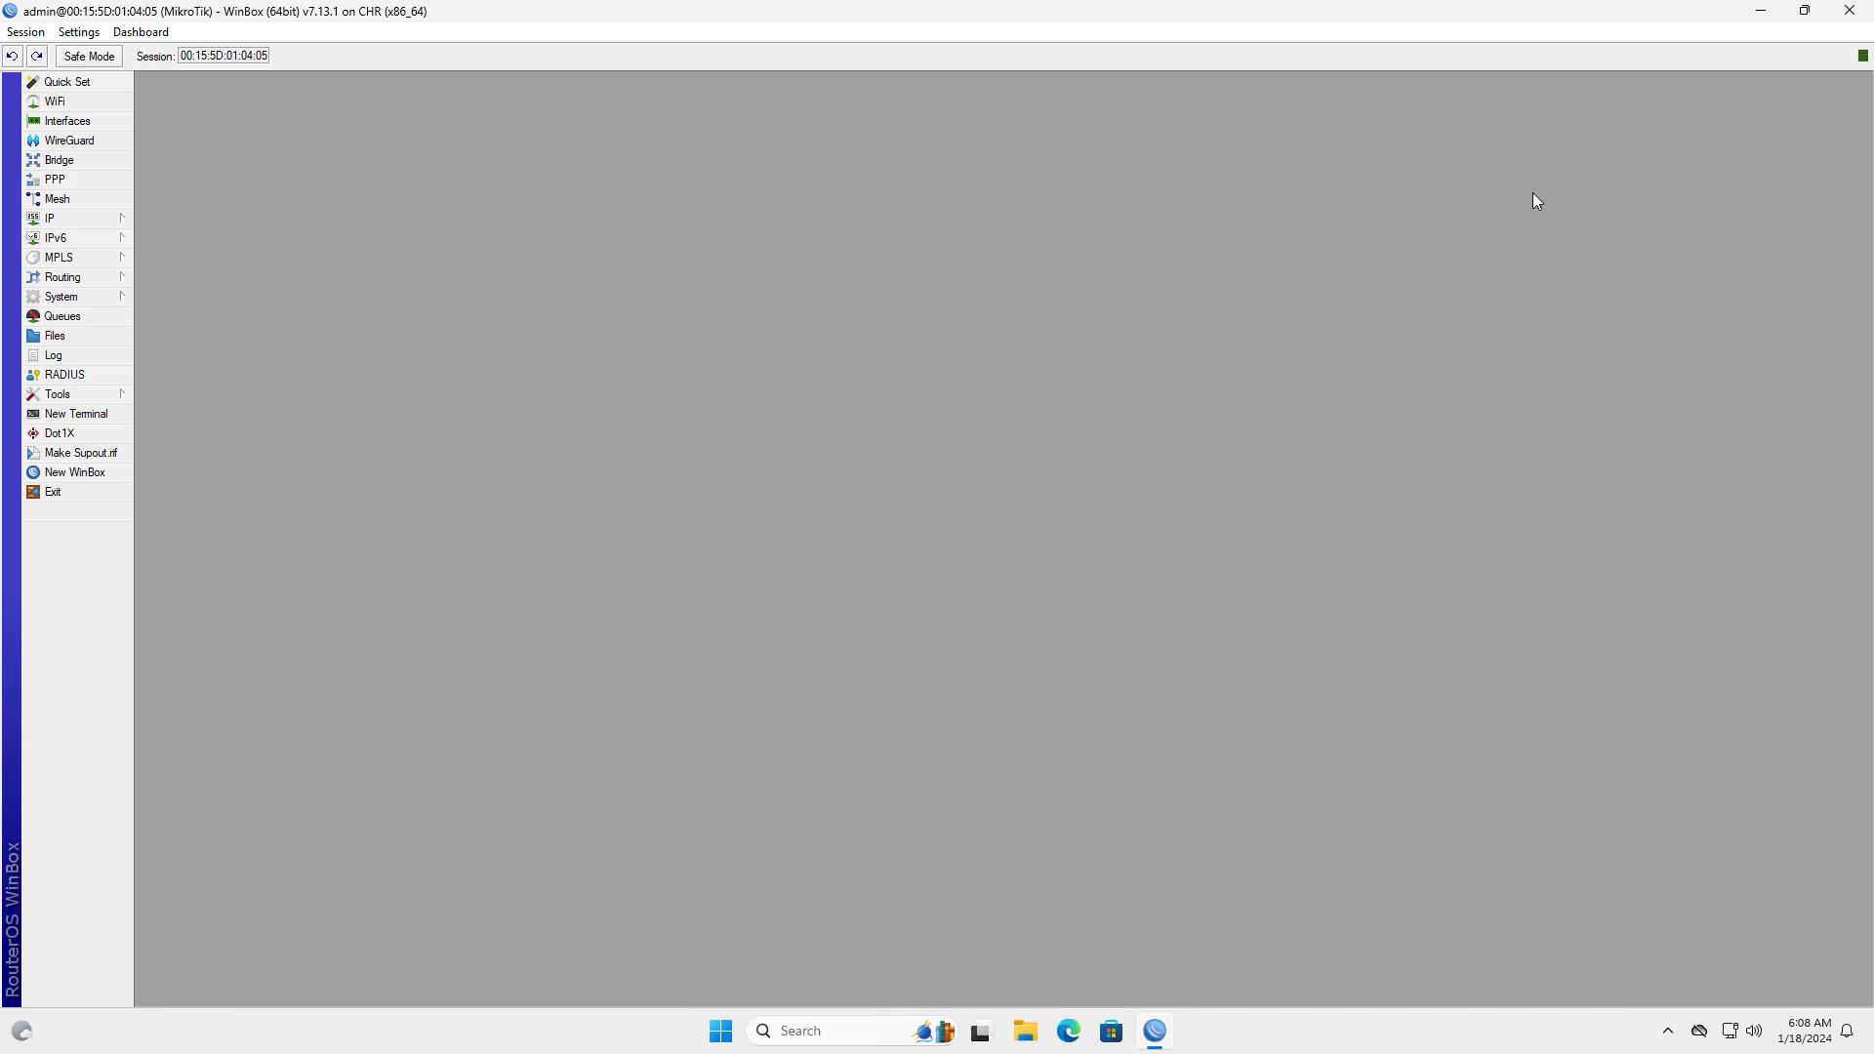
{"action": "left_click", "coordinate": [88, 86]}
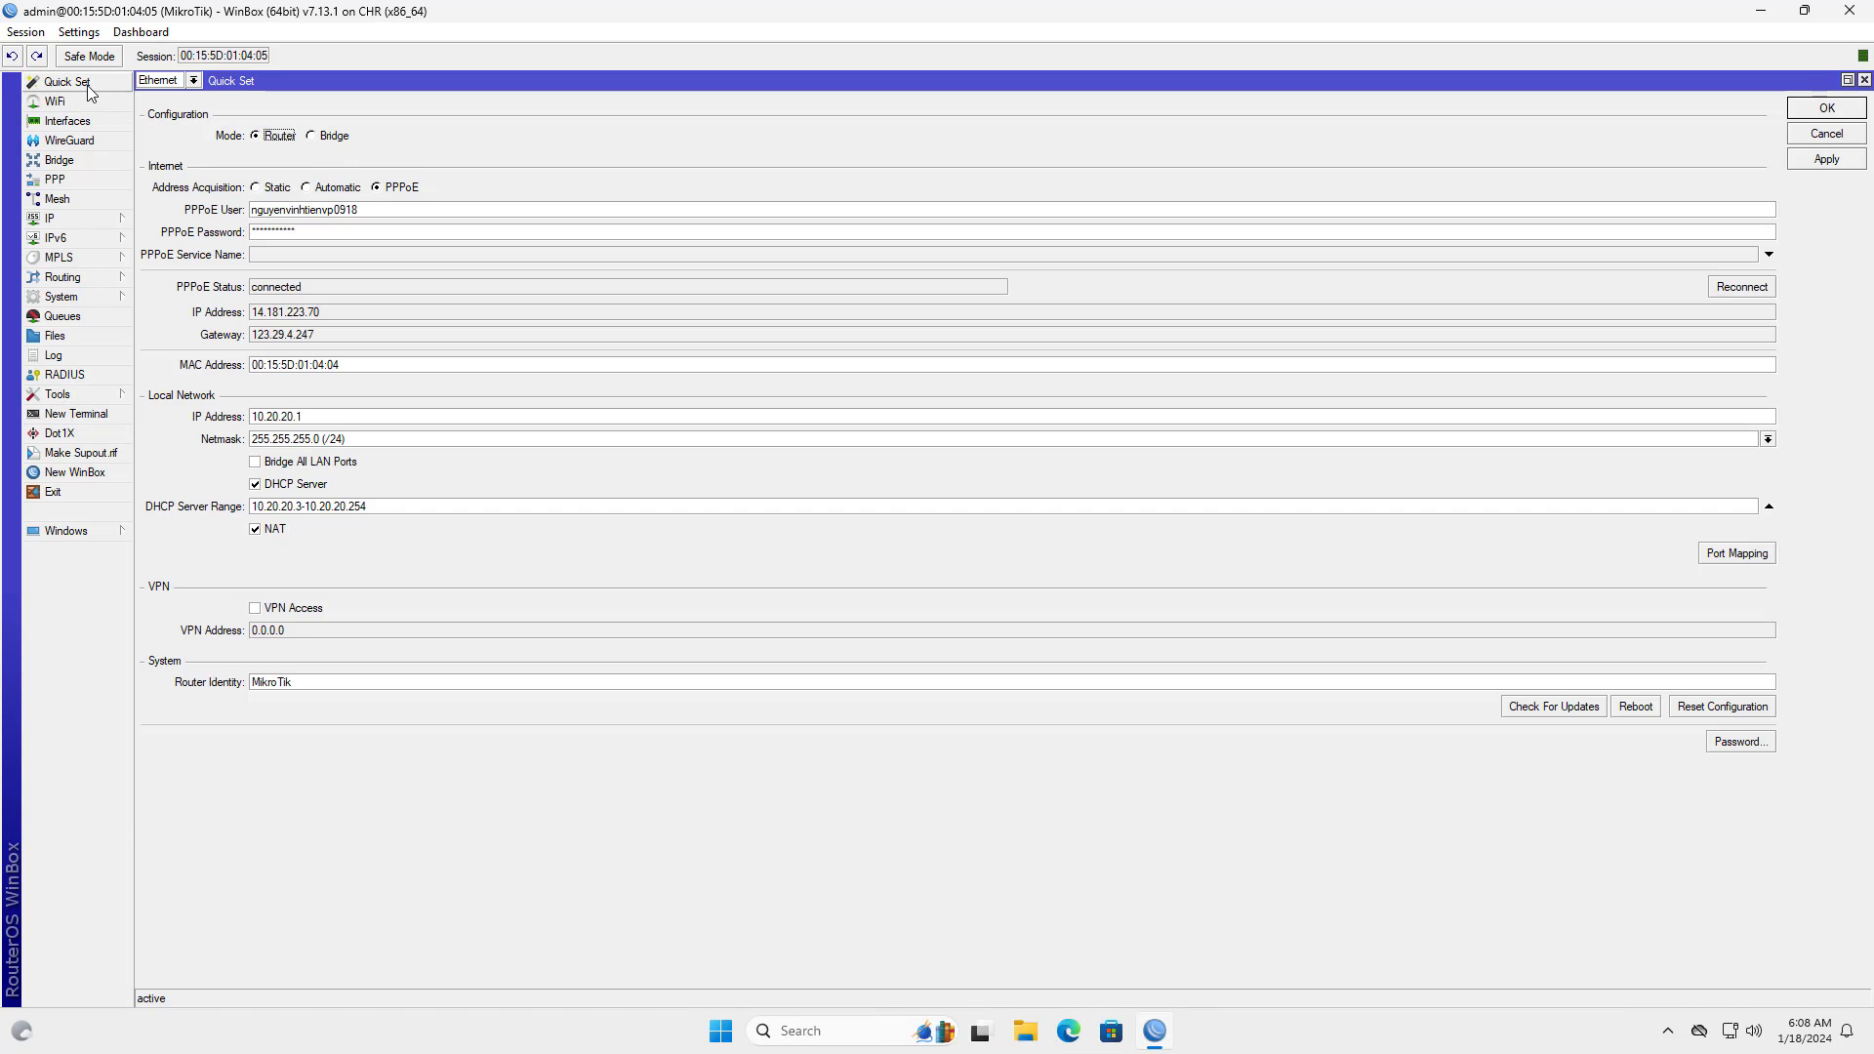
{"action": "left_click_drag", "start_coordinate": [335, 314], "coordinate": [247, 320]}
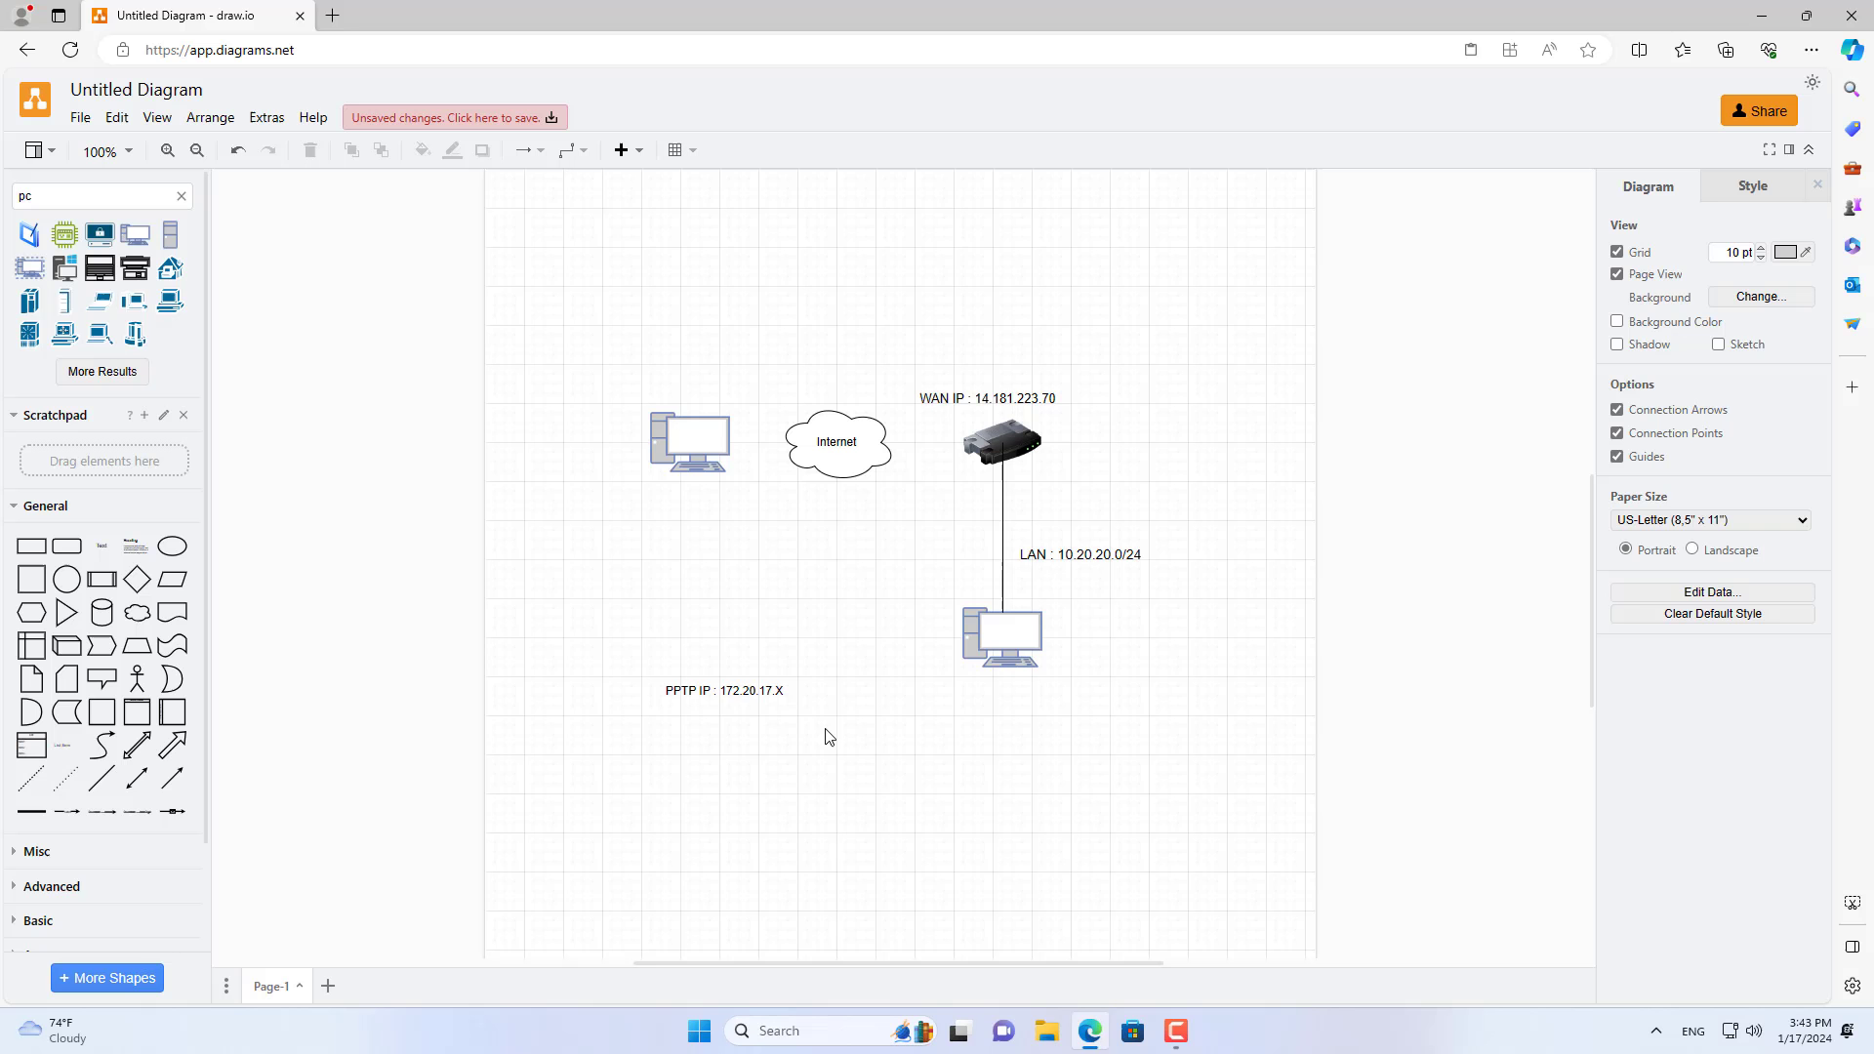
Move the PPTP IP note under the cloud and add VPN labels 172.20.17.1 (router) and 172.20.17.5 (left PC)
{"action": "mouse_move", "coordinate": [732, 686]}
{"action": "left_mouse_down"}
{"action": "mouse_move", "coordinate": [858, 514]}
{"action": "mouse_move", "coordinate": [849, 500]}
{"action": "left_mouse_up"}
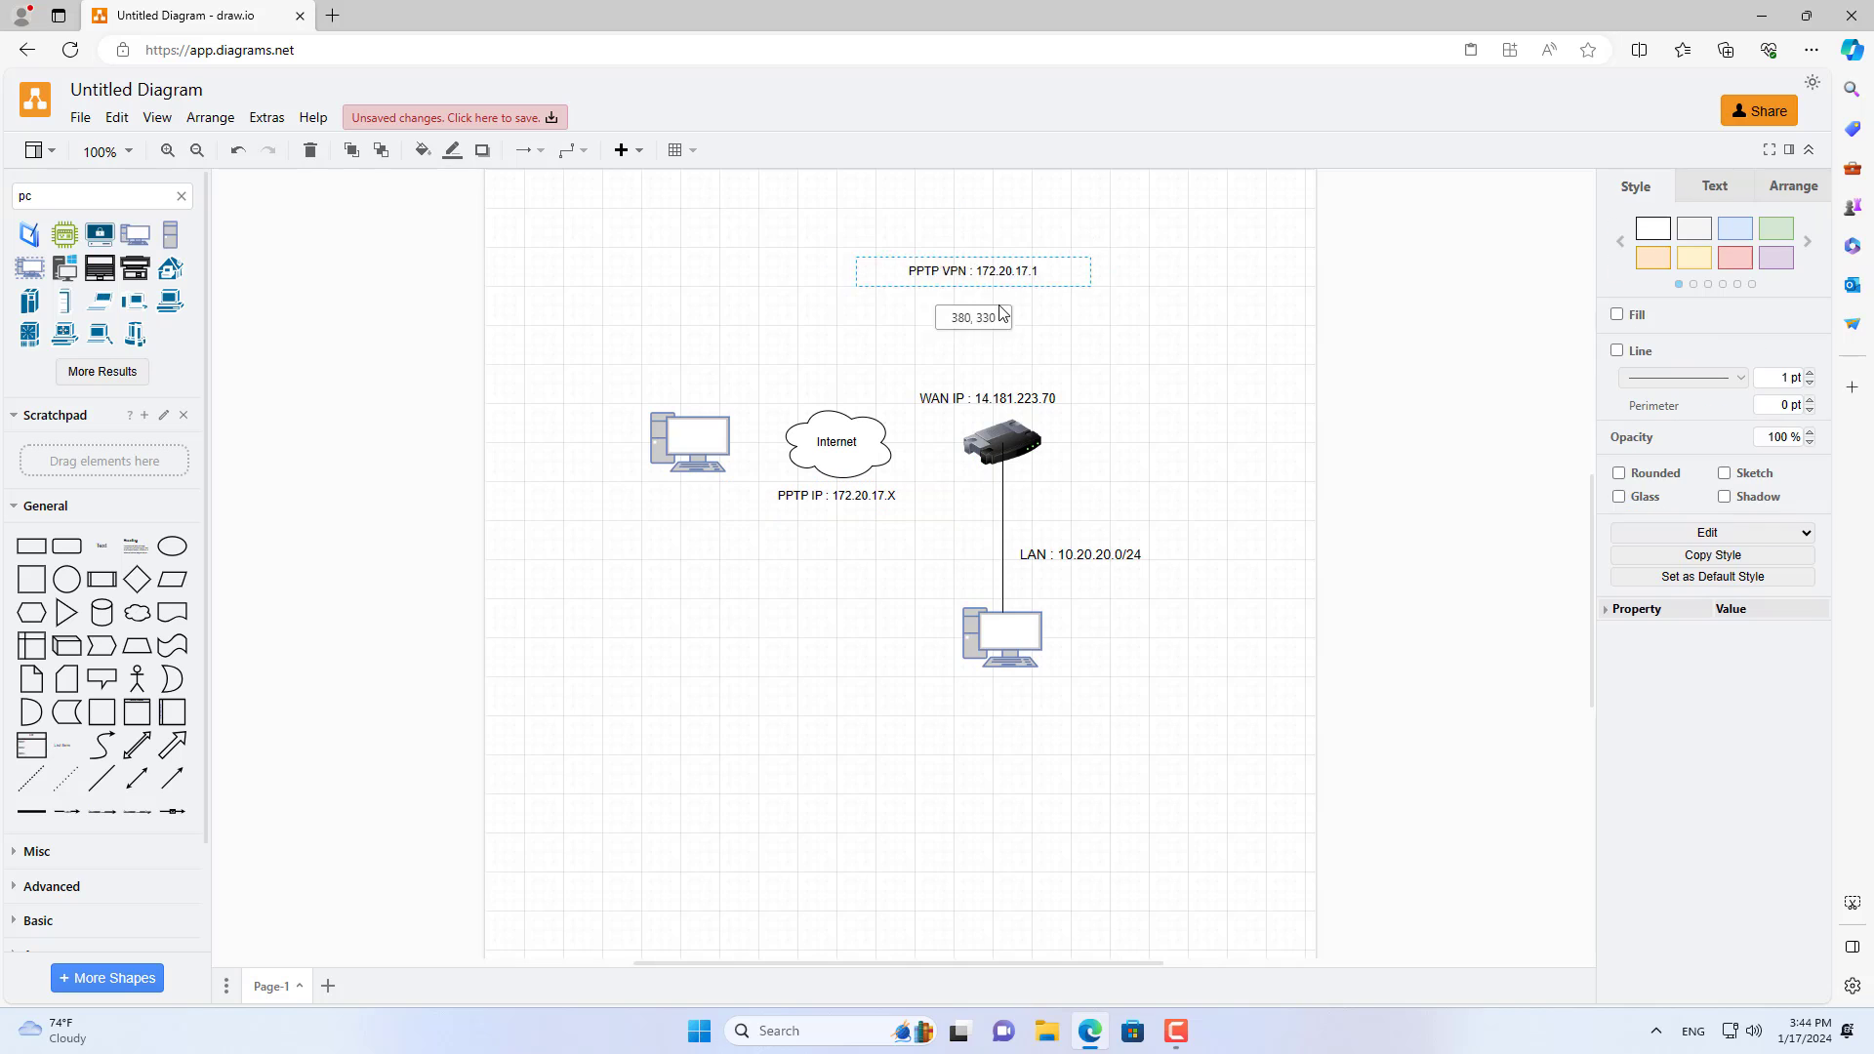
{"action": "left_click_drag", "start_coordinate": [921, 285], "coordinate": [993, 385]}
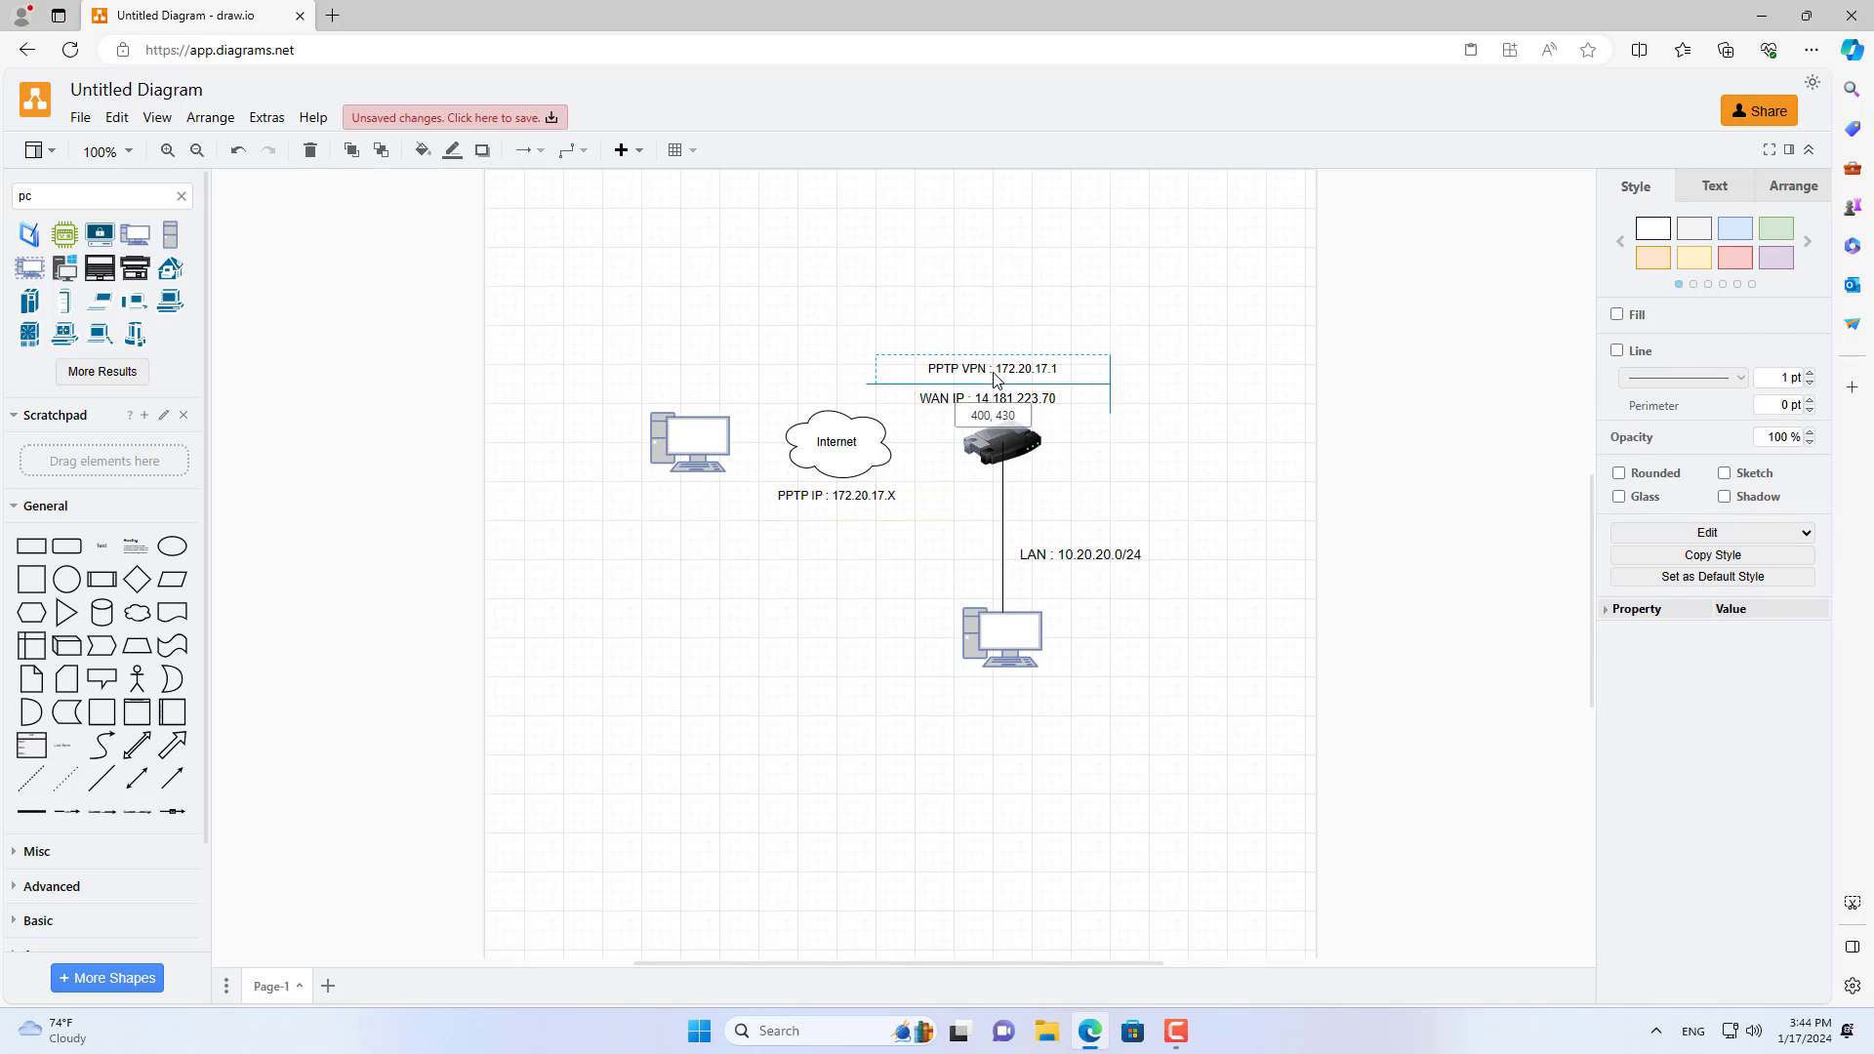
{"action": "left_click", "coordinate": [1206, 424]}
{"action": "type", "text": "PPTP VPN : 172.20.17.5"}
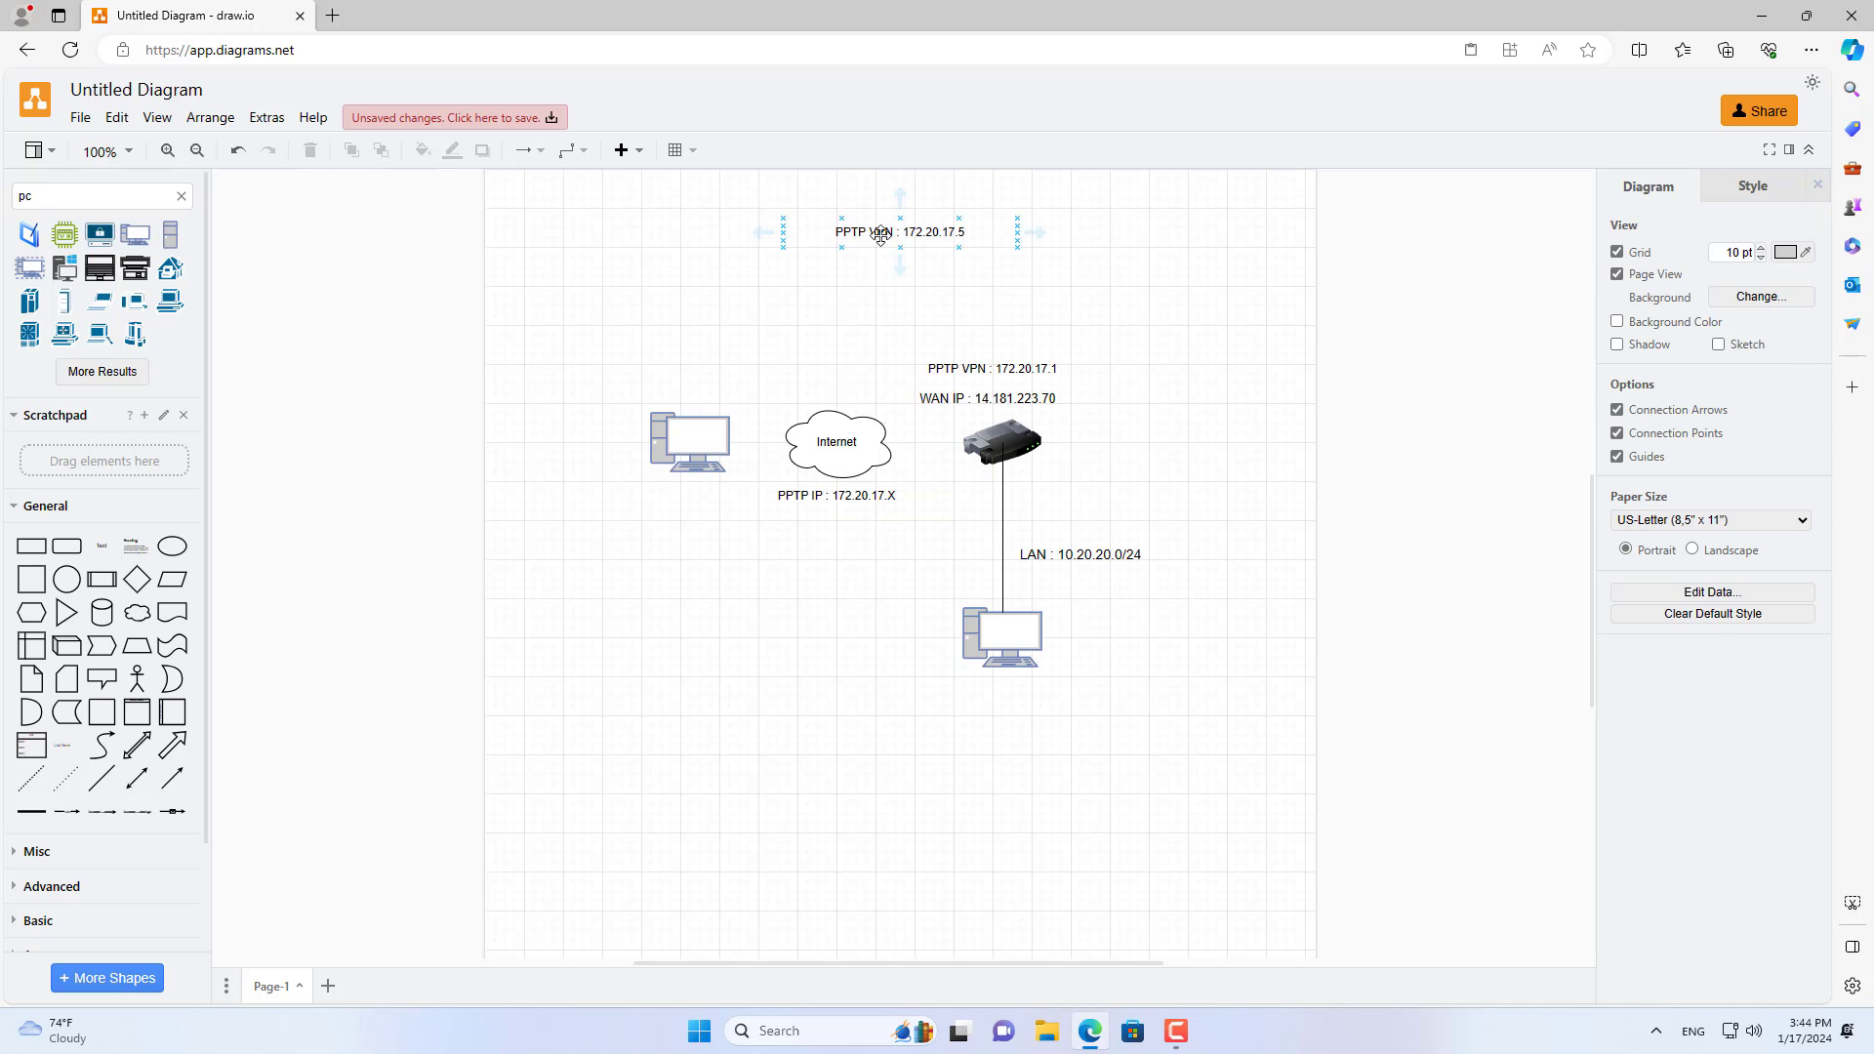
{"action": "left_click_drag", "start_coordinate": [878, 244], "coordinate": [681, 395]}
{"action": "left_click", "coordinate": [1269, 454]}
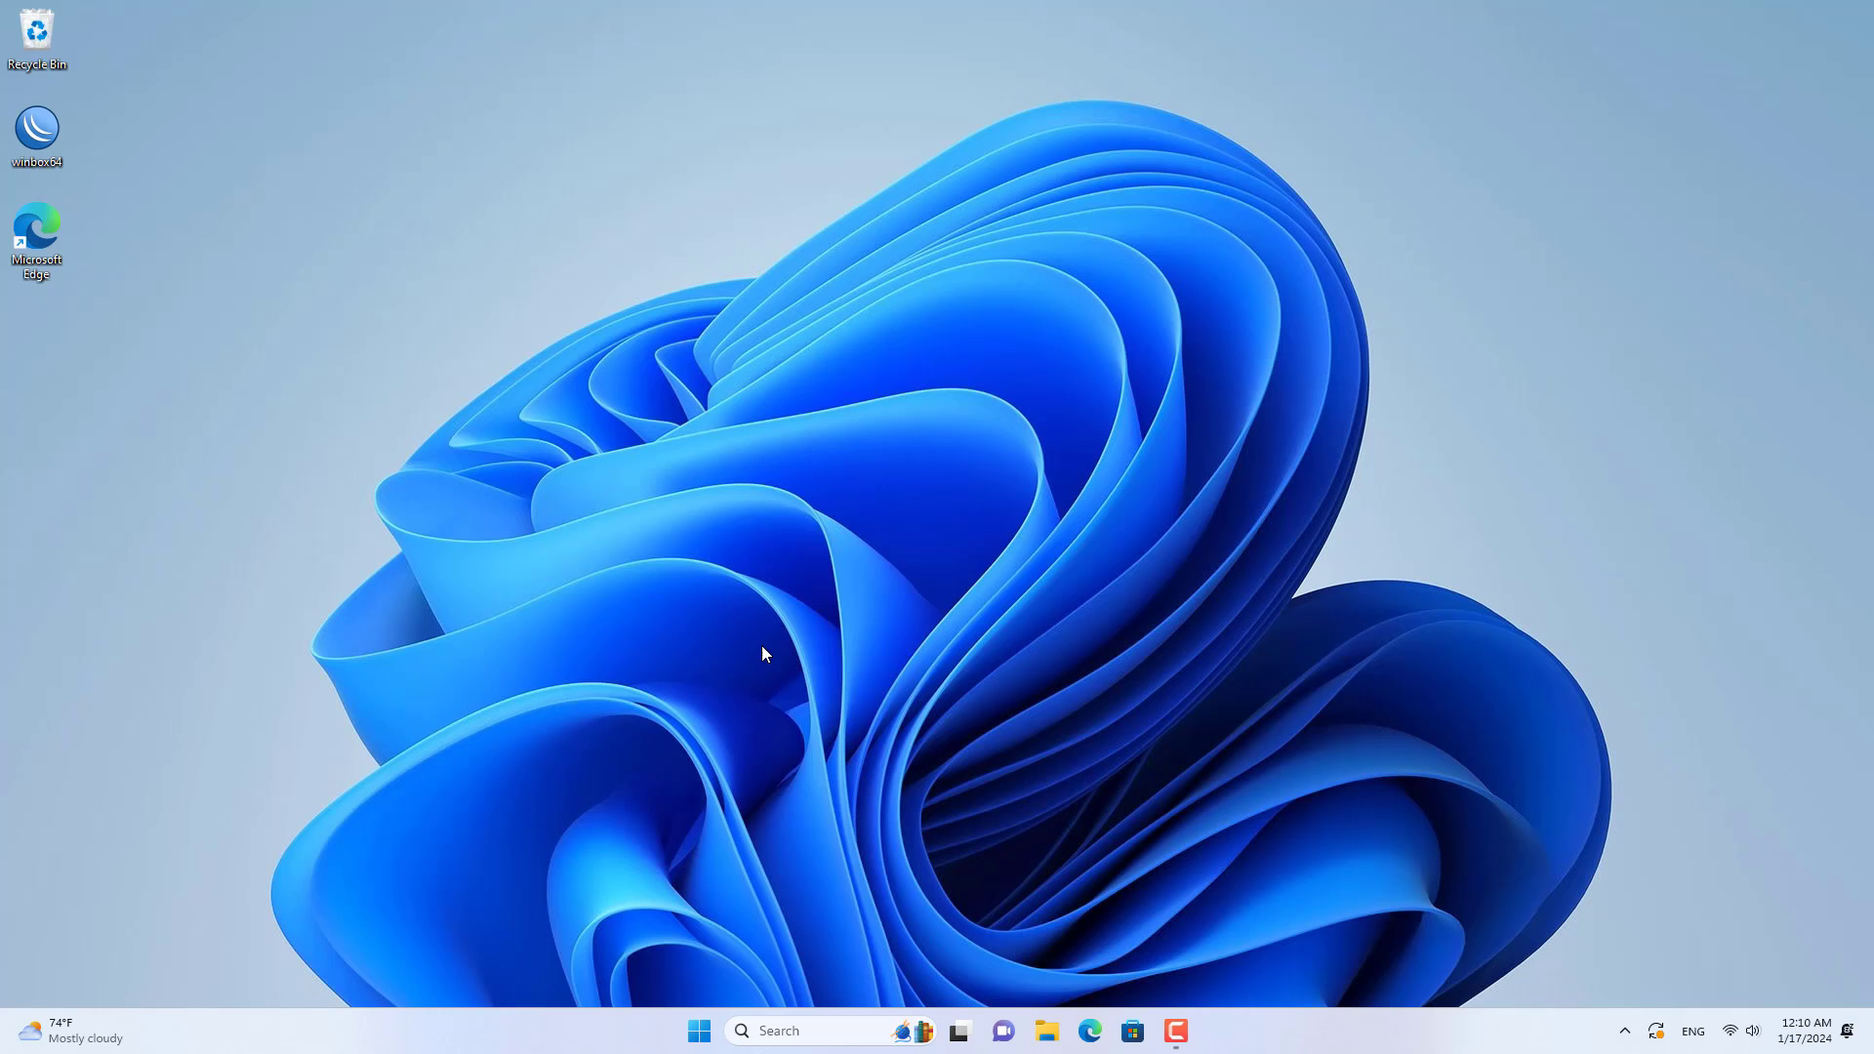
Go to the VPN page under Network & internet in Windows Settings
{"action": "left_click", "coordinate": [699, 1031]}
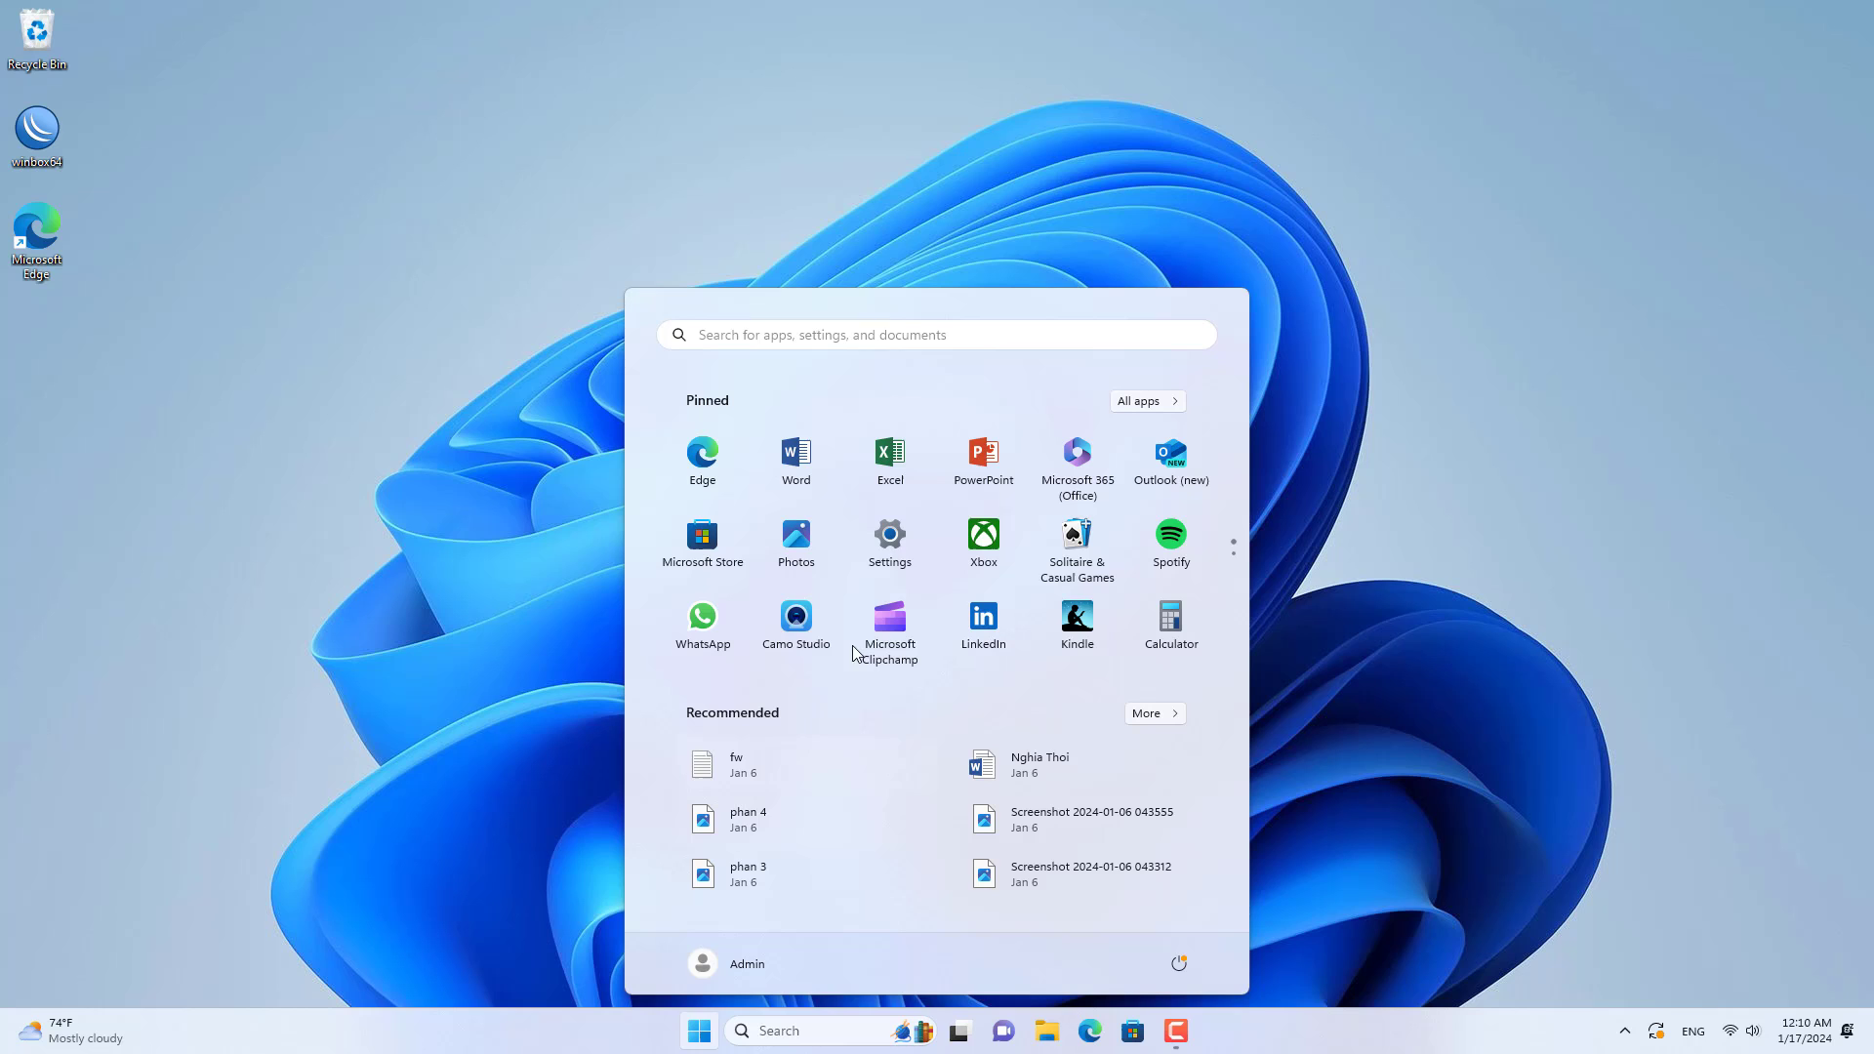
{"action": "left_click", "coordinate": [891, 546]}
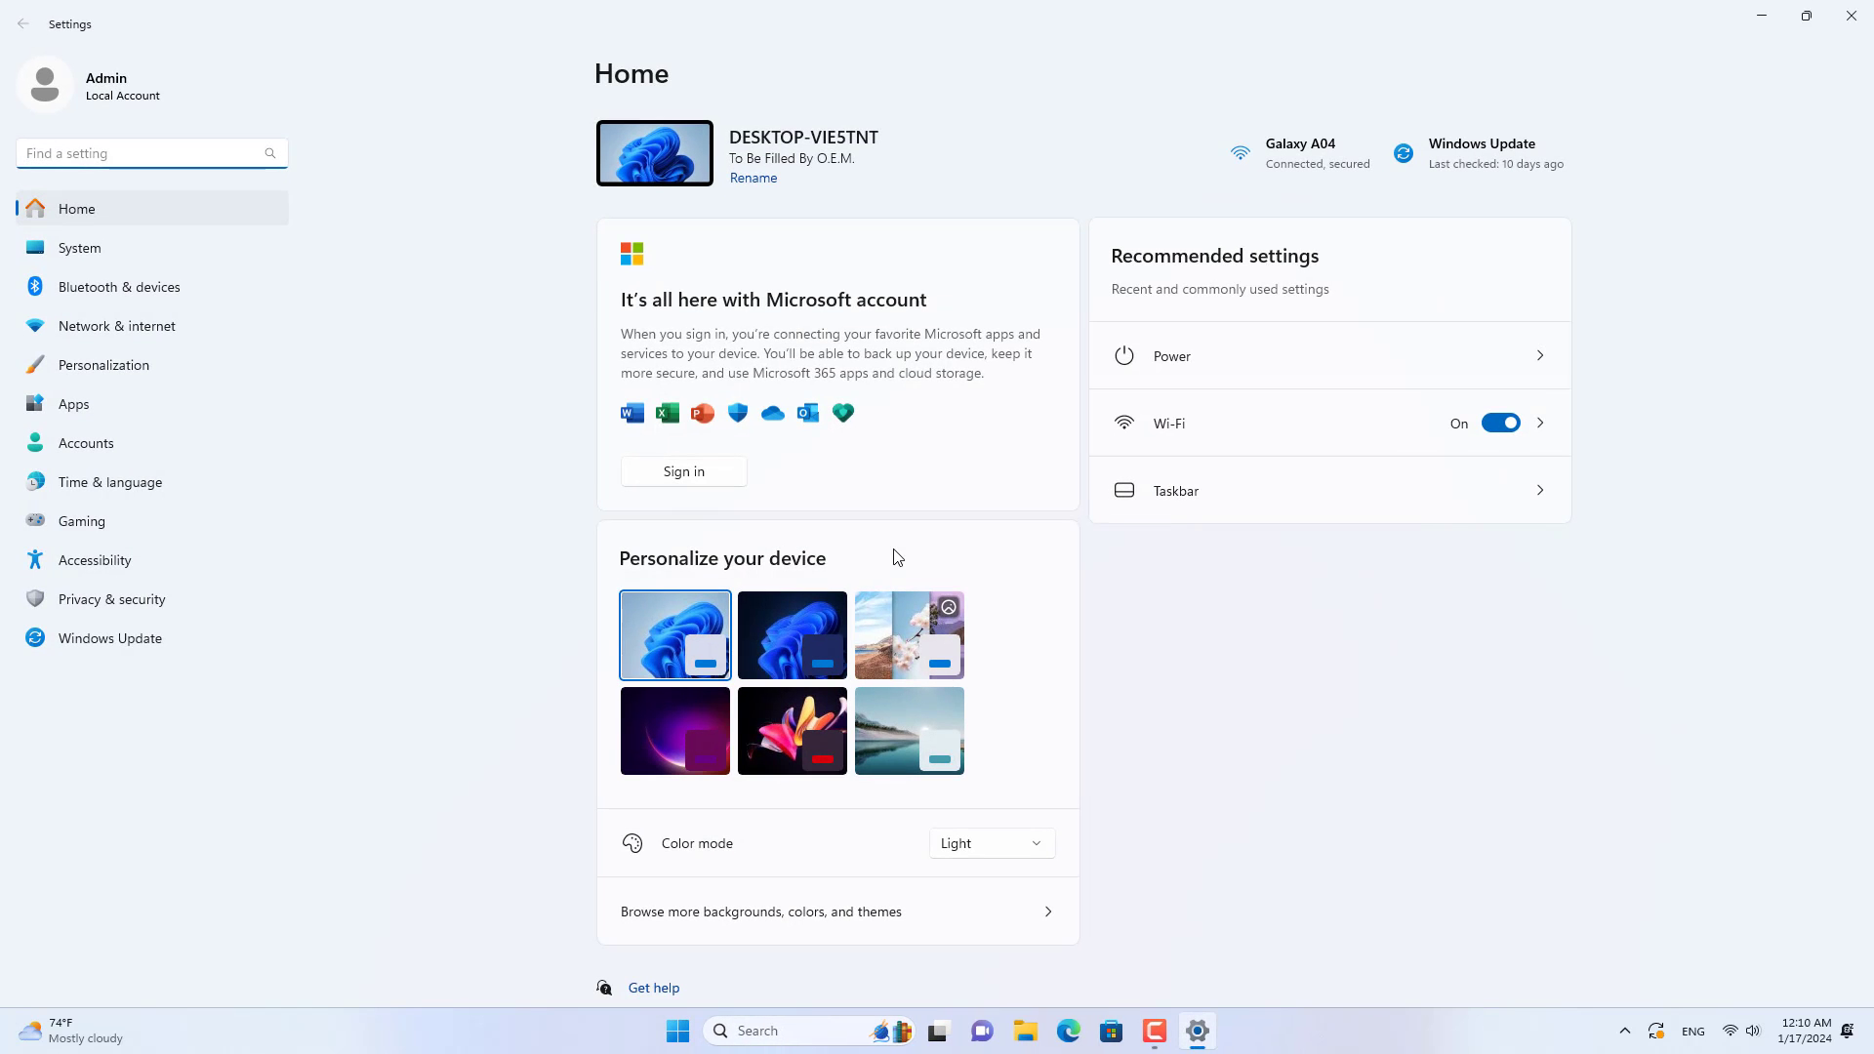
{"action": "left_click", "coordinate": [133, 336]}
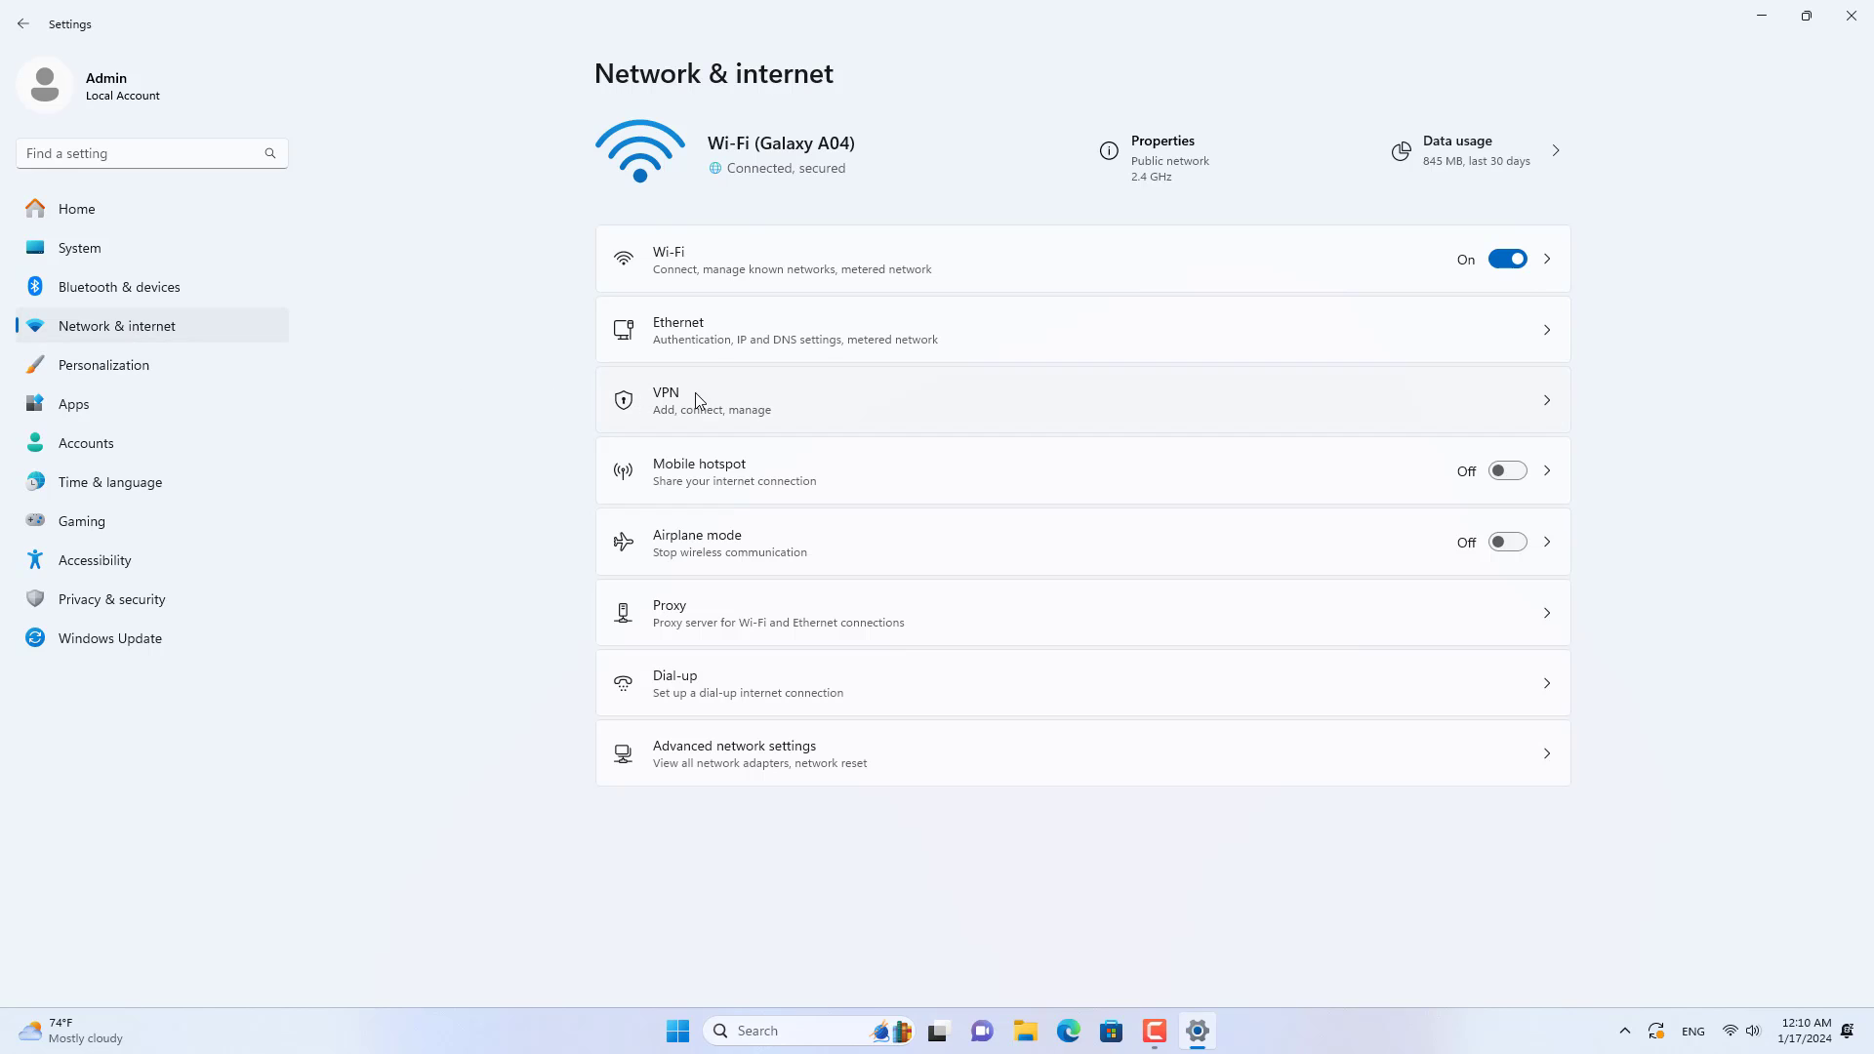
{"action": "left_click", "coordinate": [706, 394]}
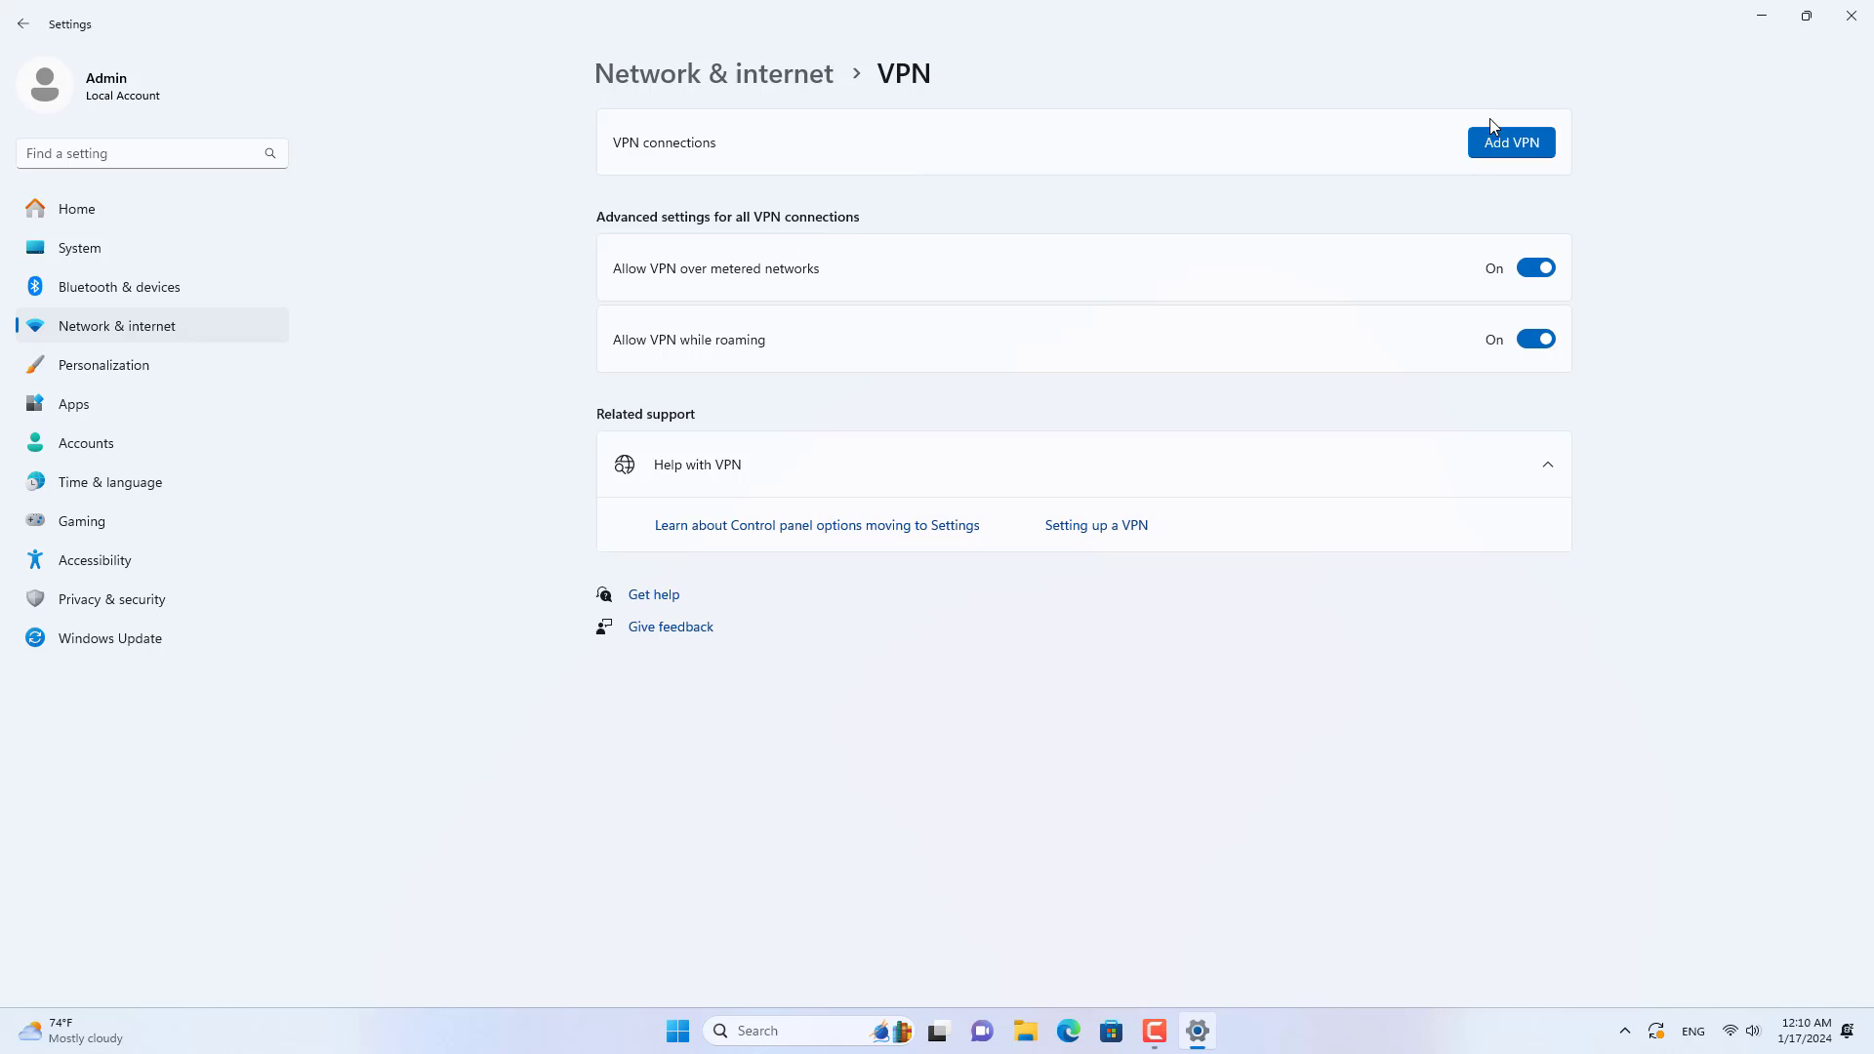
{"action": "left_click", "coordinate": [1534, 145]}
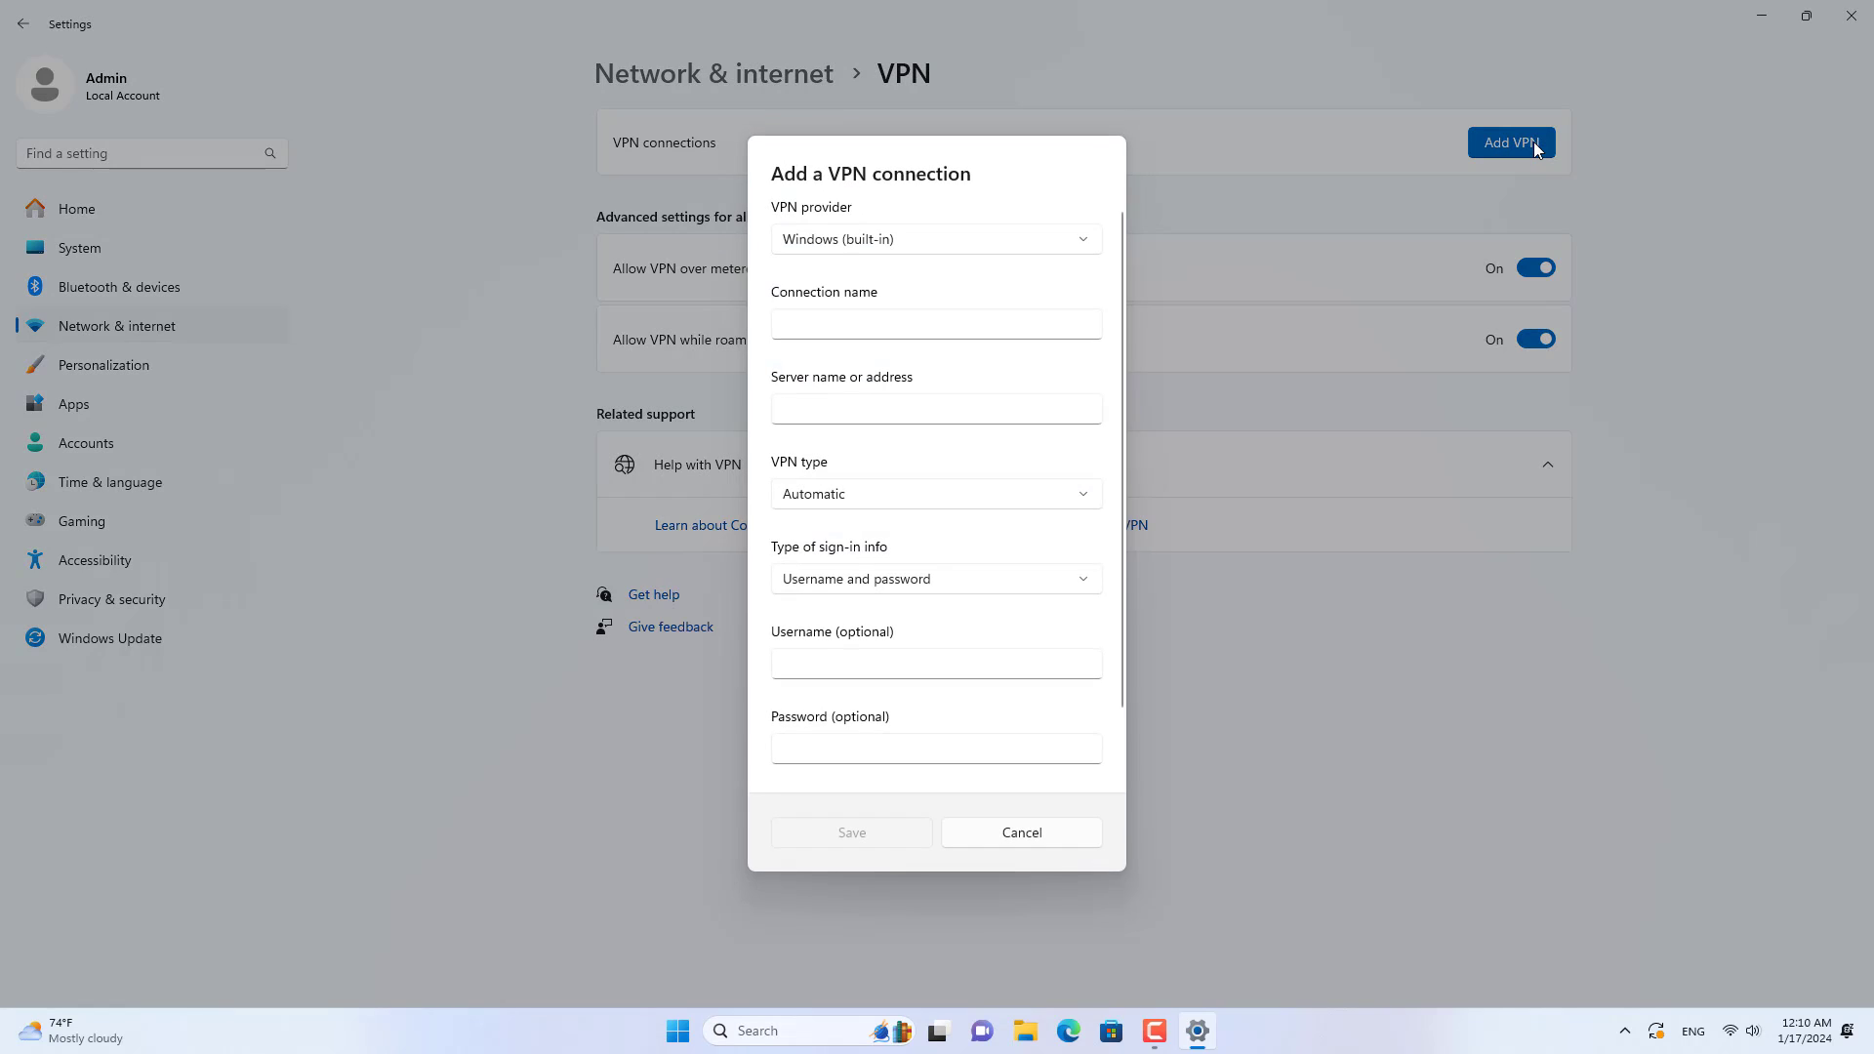
{"action": "left_click", "coordinate": [949, 335]}
{"action": "type", "text": "PPTP"}
{"action": "left_click", "coordinate": [955, 398]}
{"action": "type", "text": "14.181.223.70"}
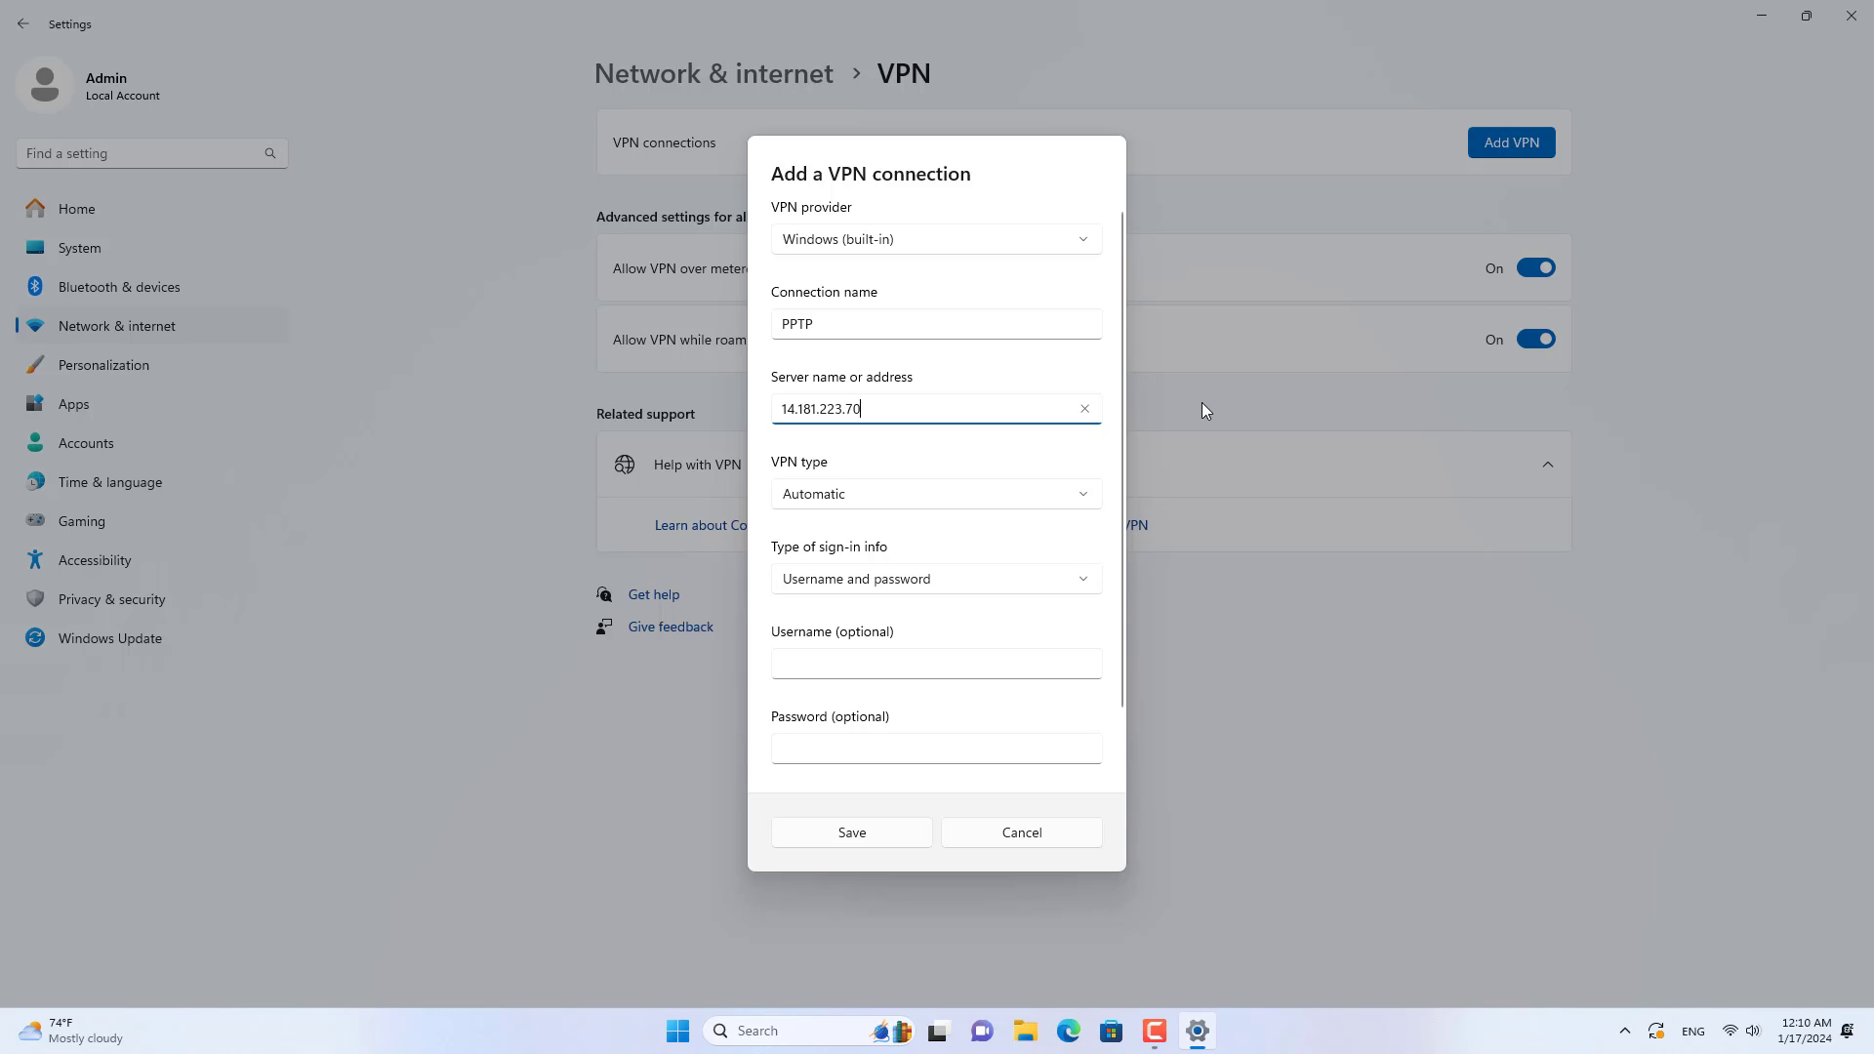
{"action": "left_click", "coordinate": [1020, 496]}
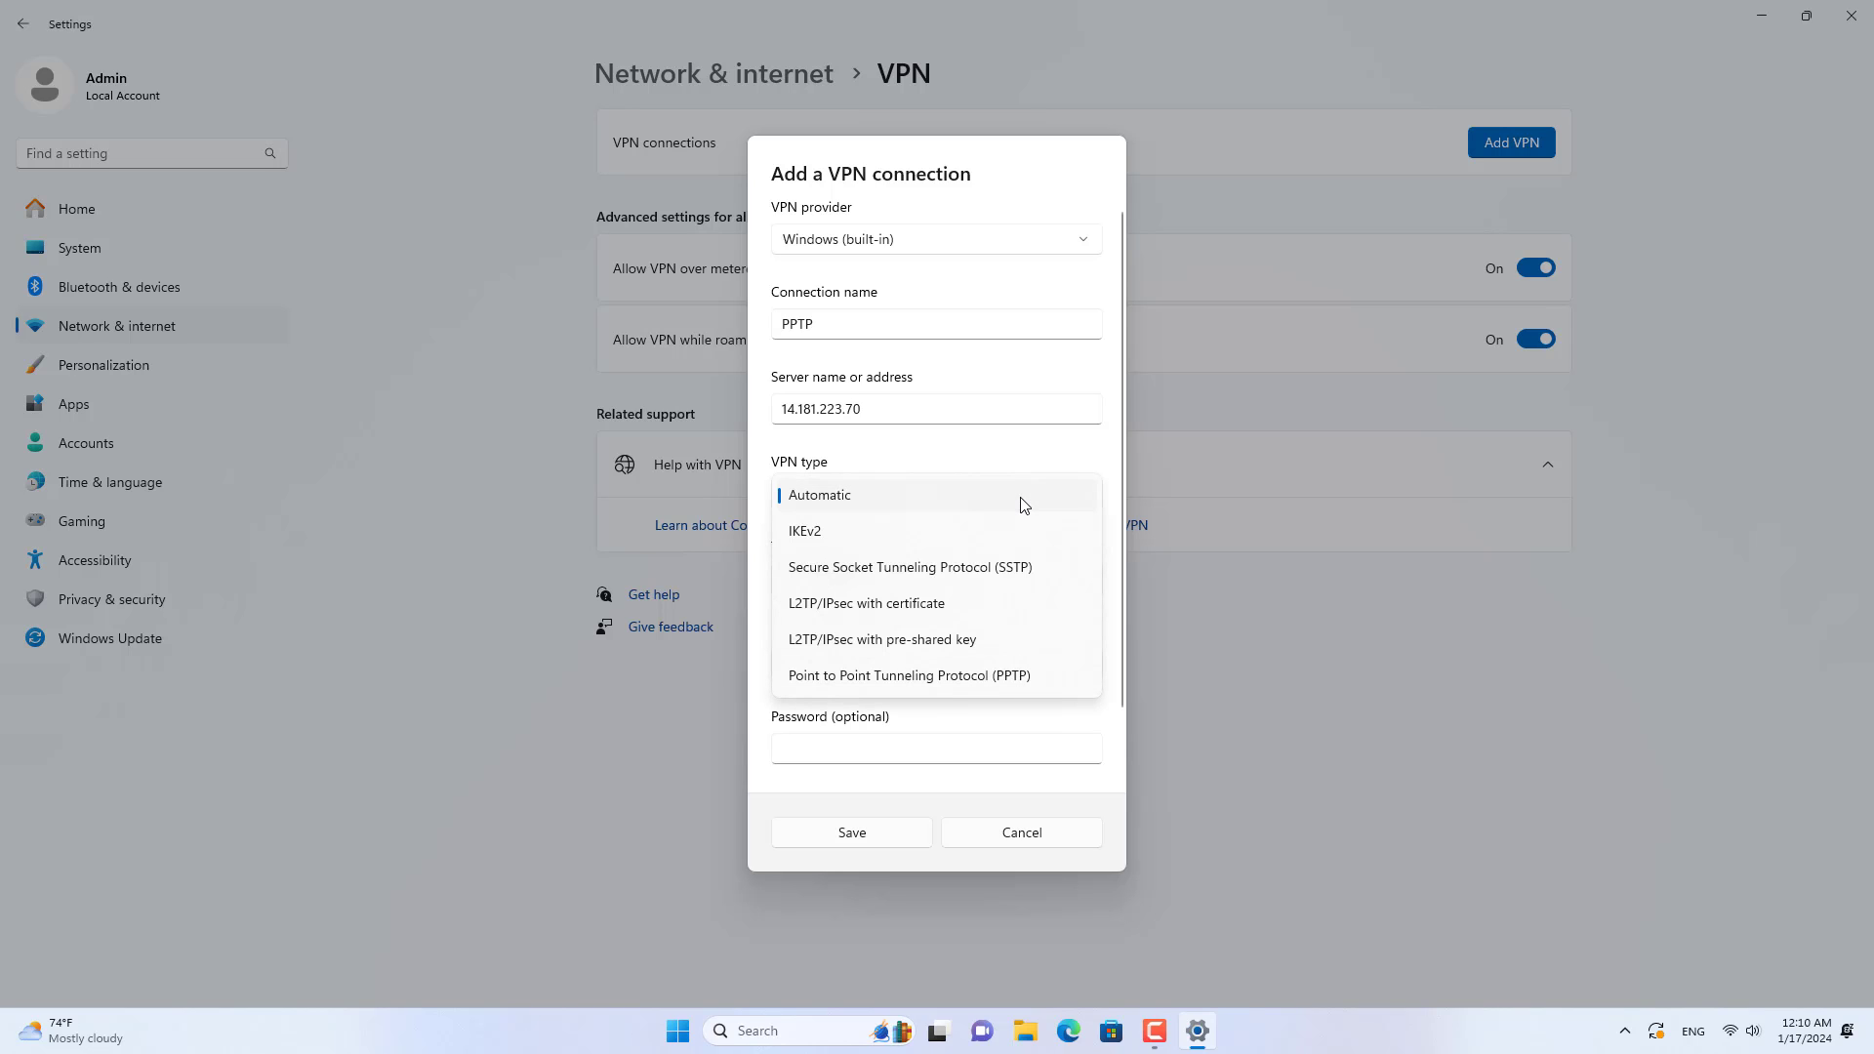
{"action": "left_click", "coordinate": [1011, 683]}
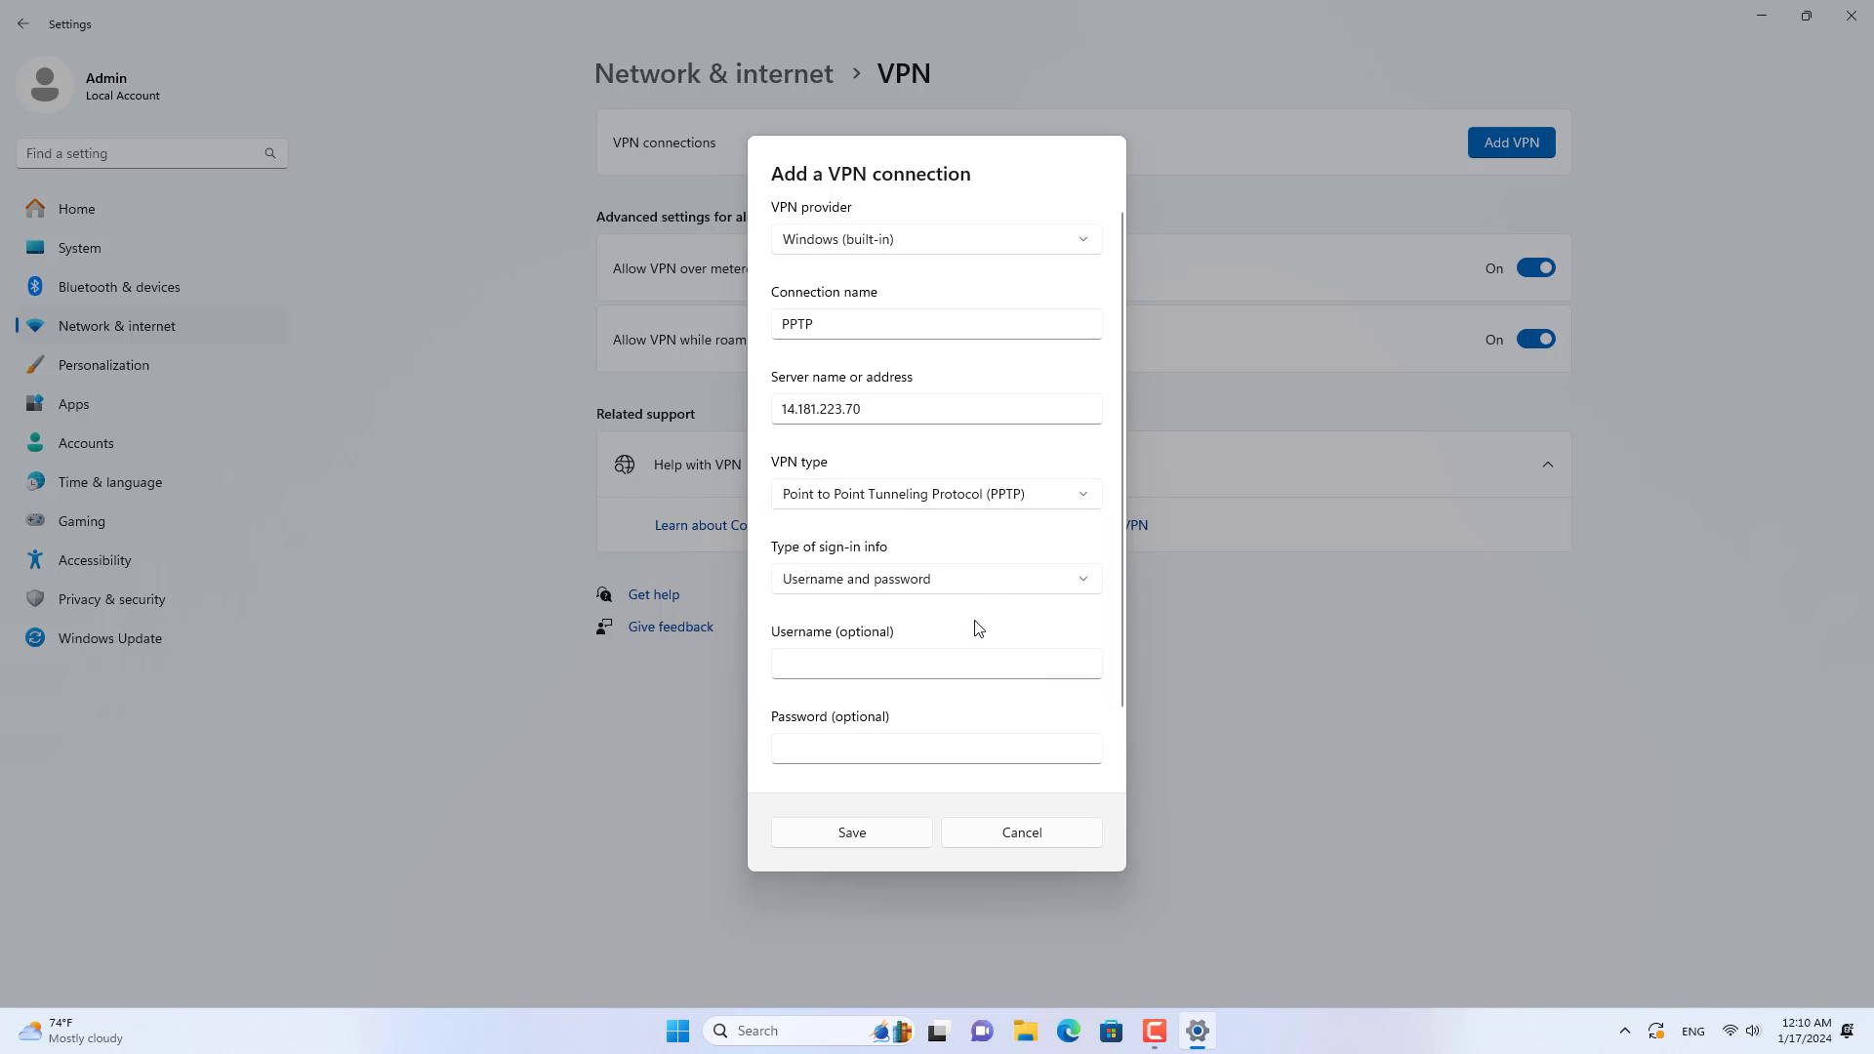
Enter the VPN username and password, save the connection, and connect it
{"action": "left_click", "coordinate": [974, 590]}
{"action": "left_click", "coordinate": [974, 592]}
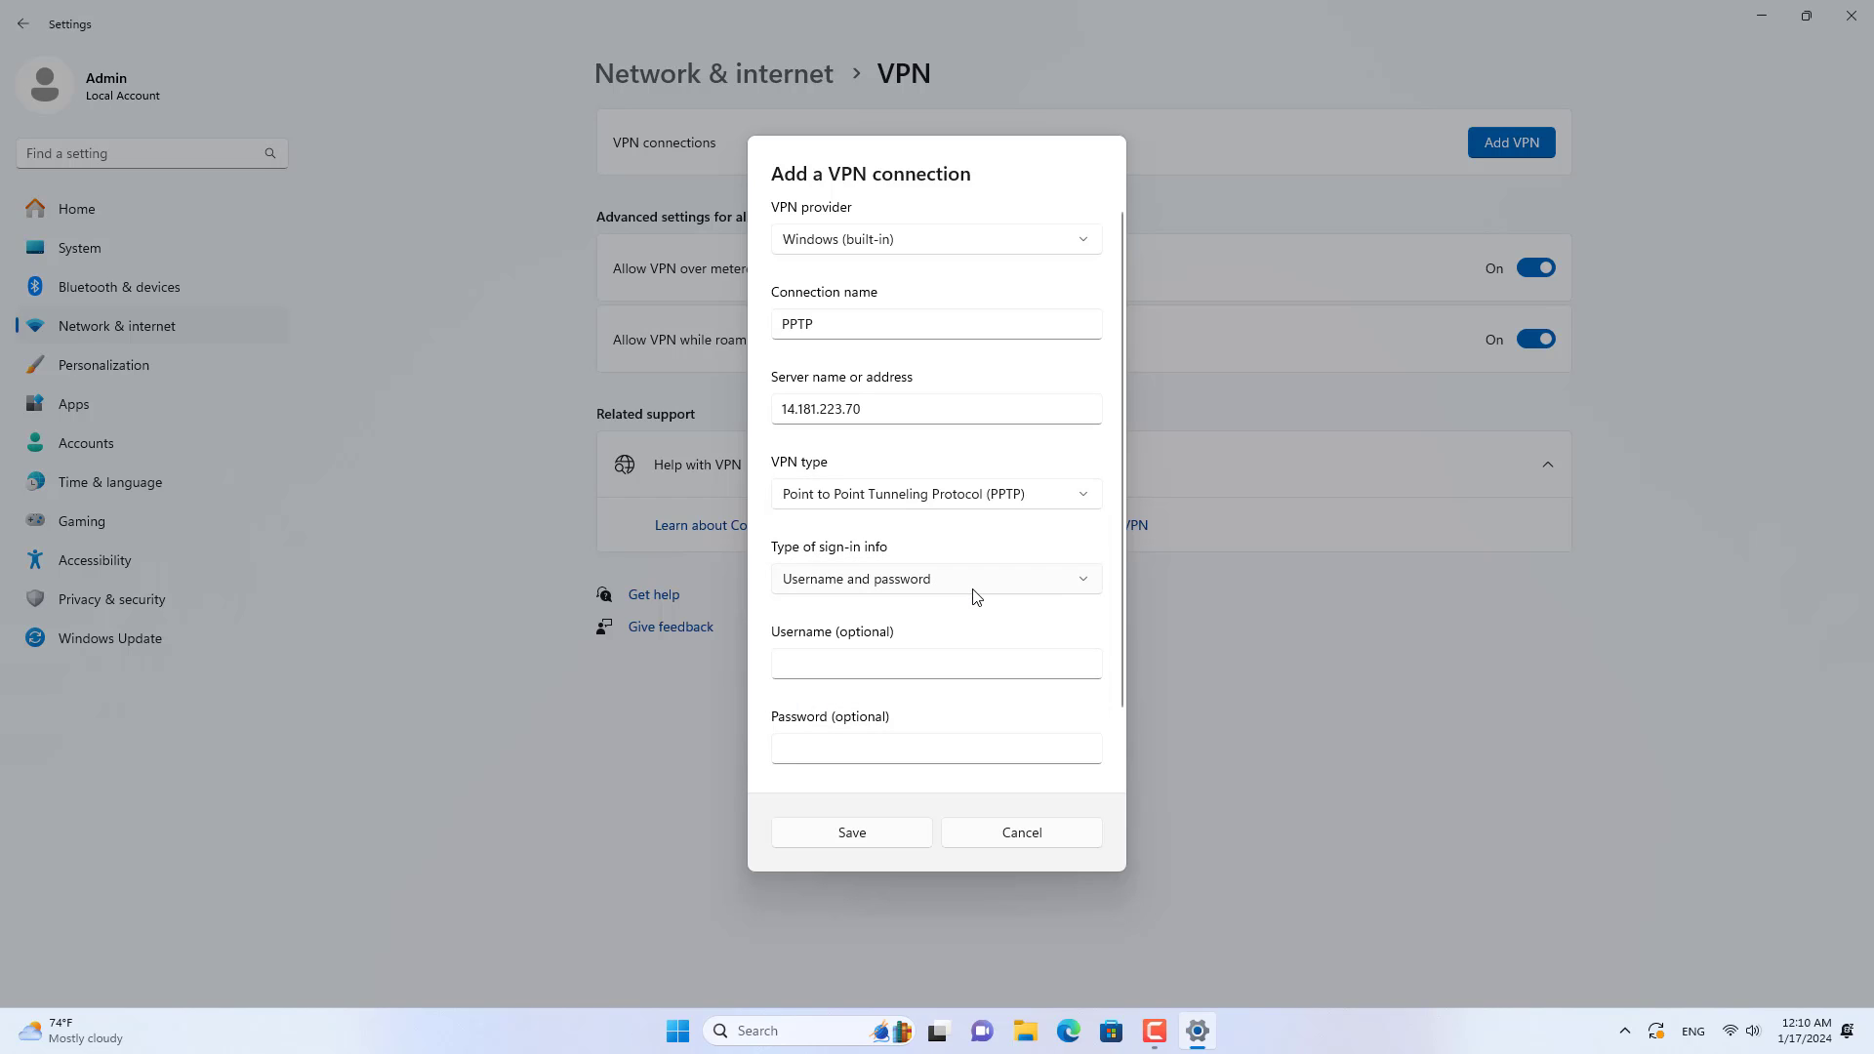
{"action": "left_click", "coordinate": [953, 672]}
{"action": "type", "text": "user1"}
{"action": "left_click", "coordinate": [985, 749]}
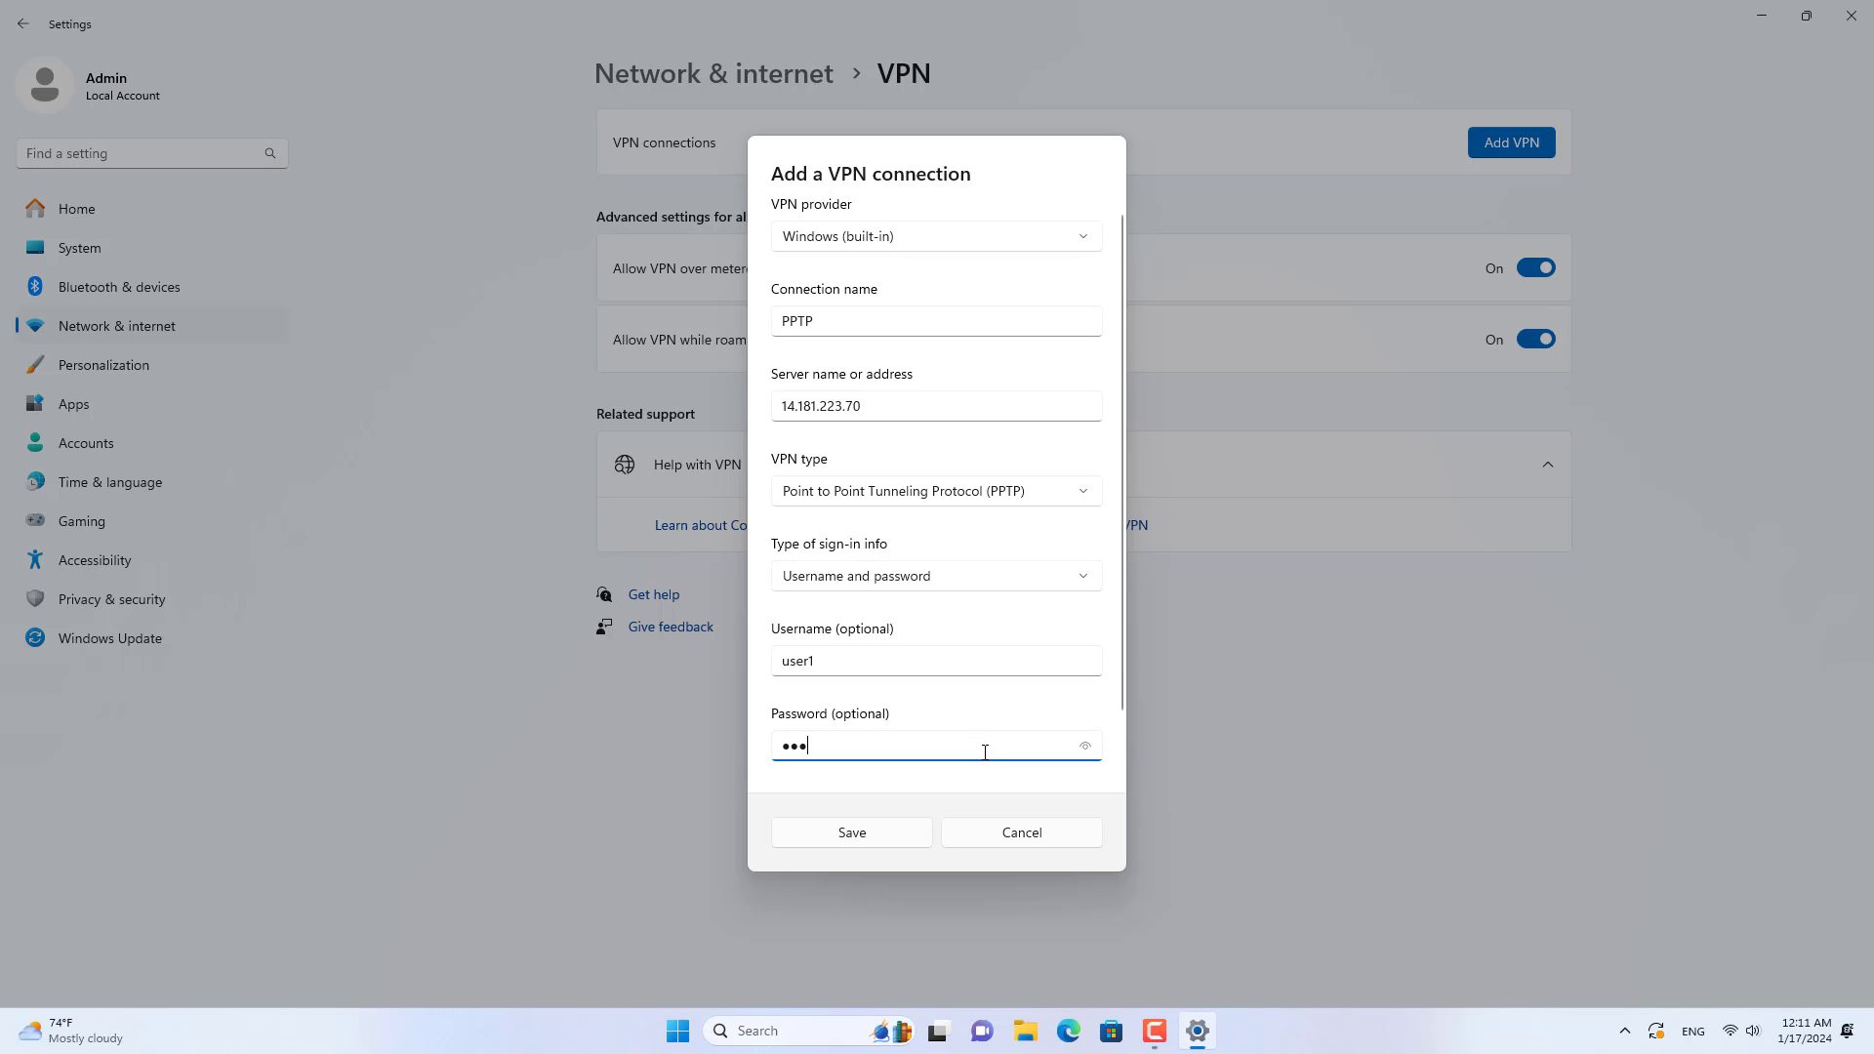
{"action": "left_click", "coordinate": [898, 835]}
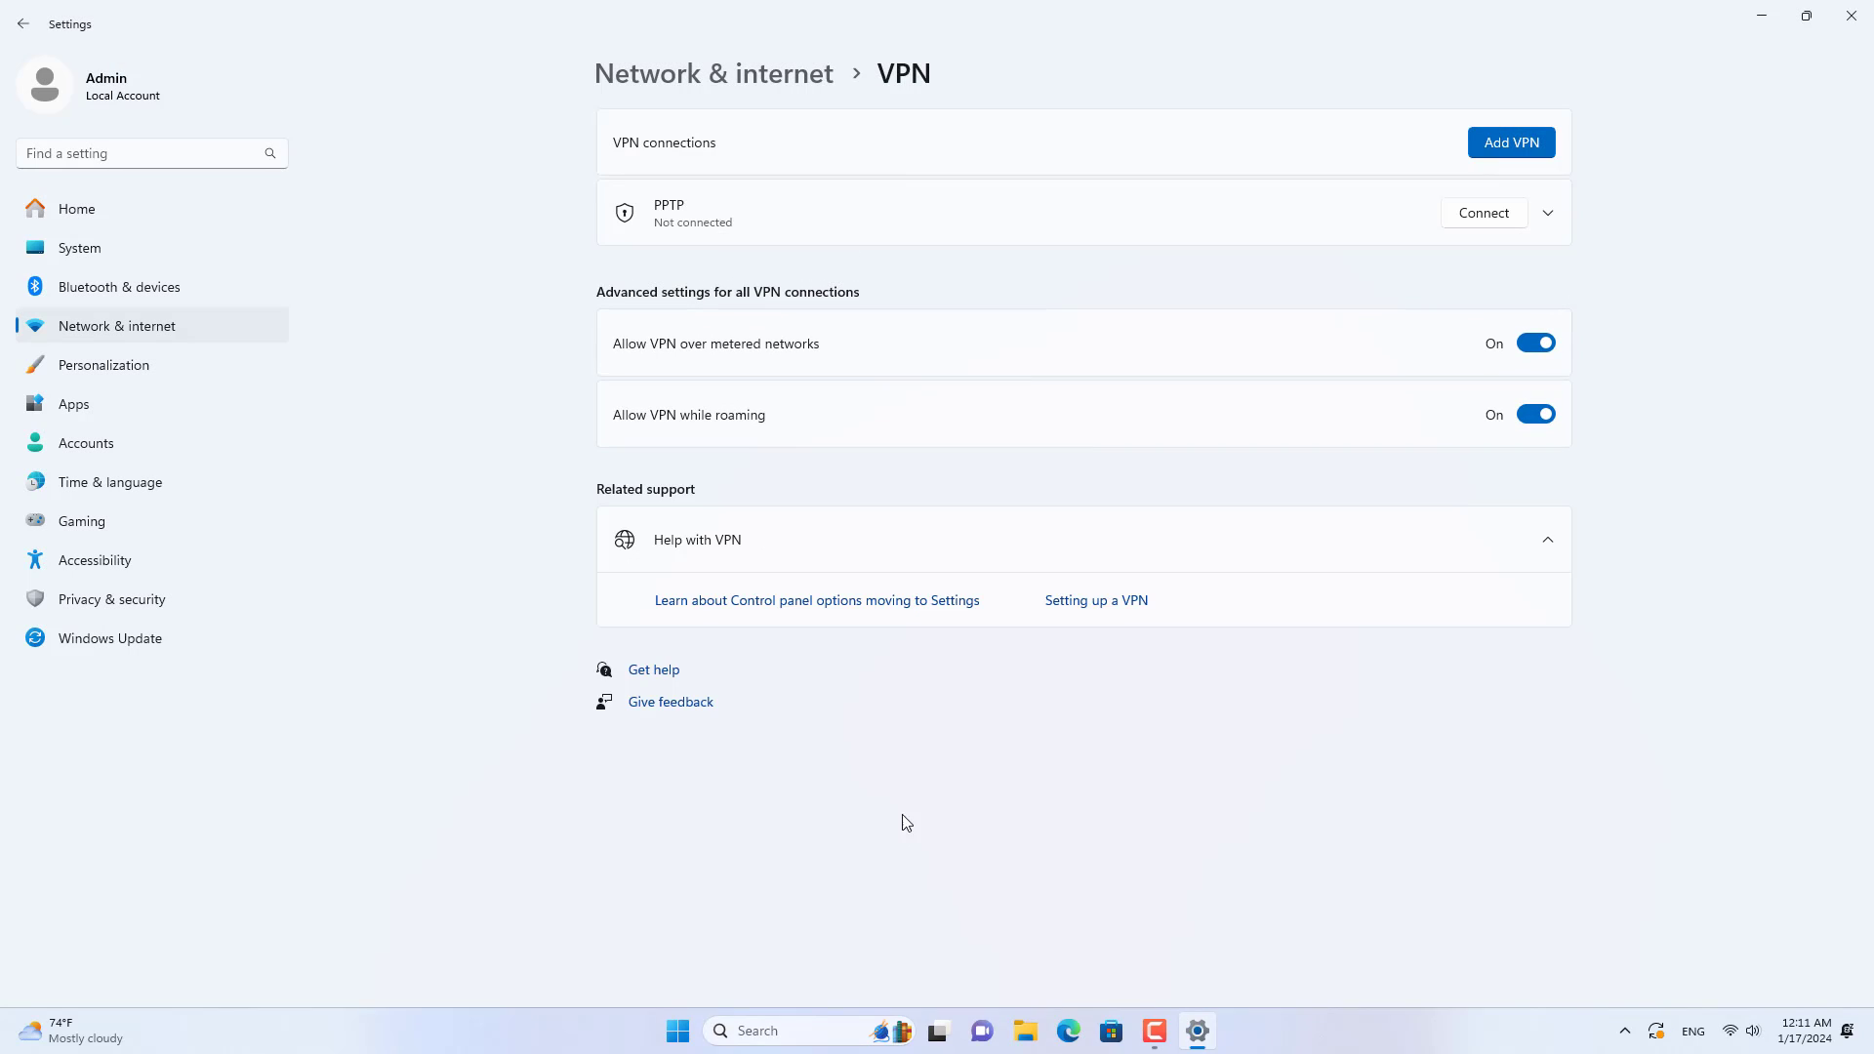
{"action": "left_click", "coordinate": [1497, 223]}
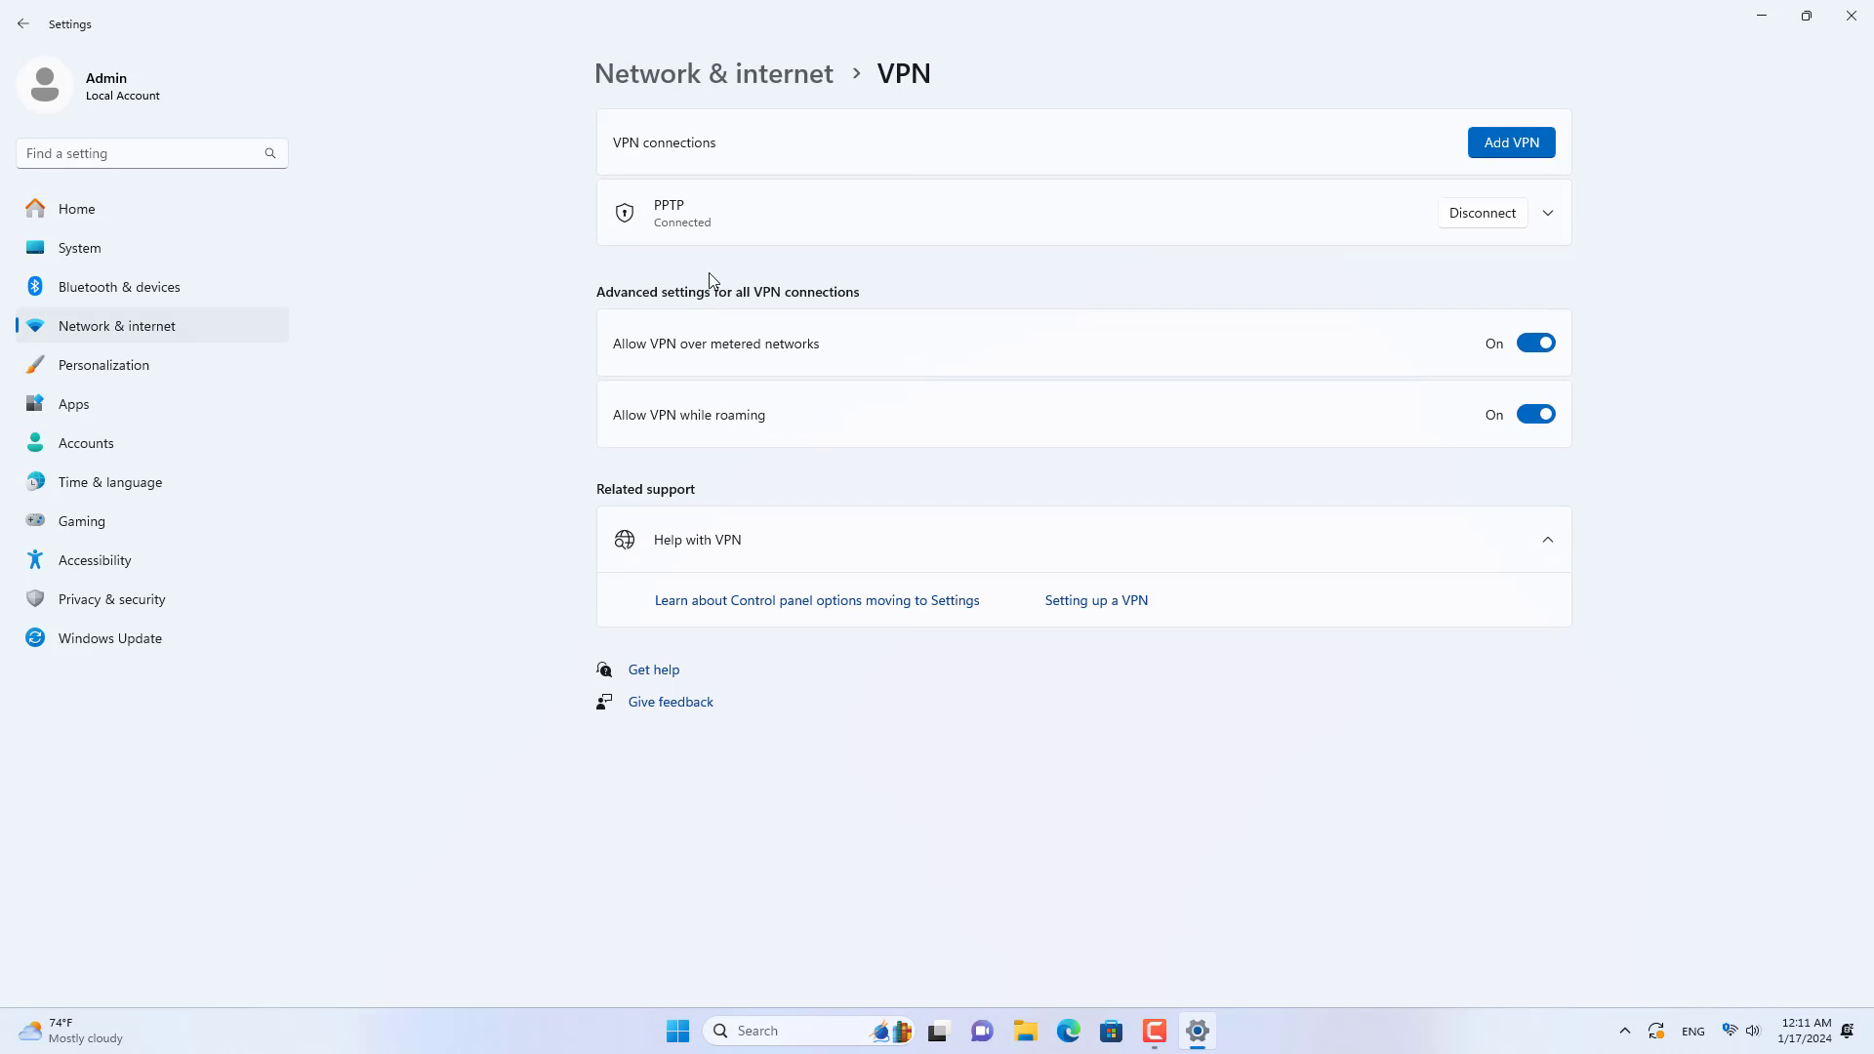
{"action": "left_click", "coordinate": [1549, 214]}
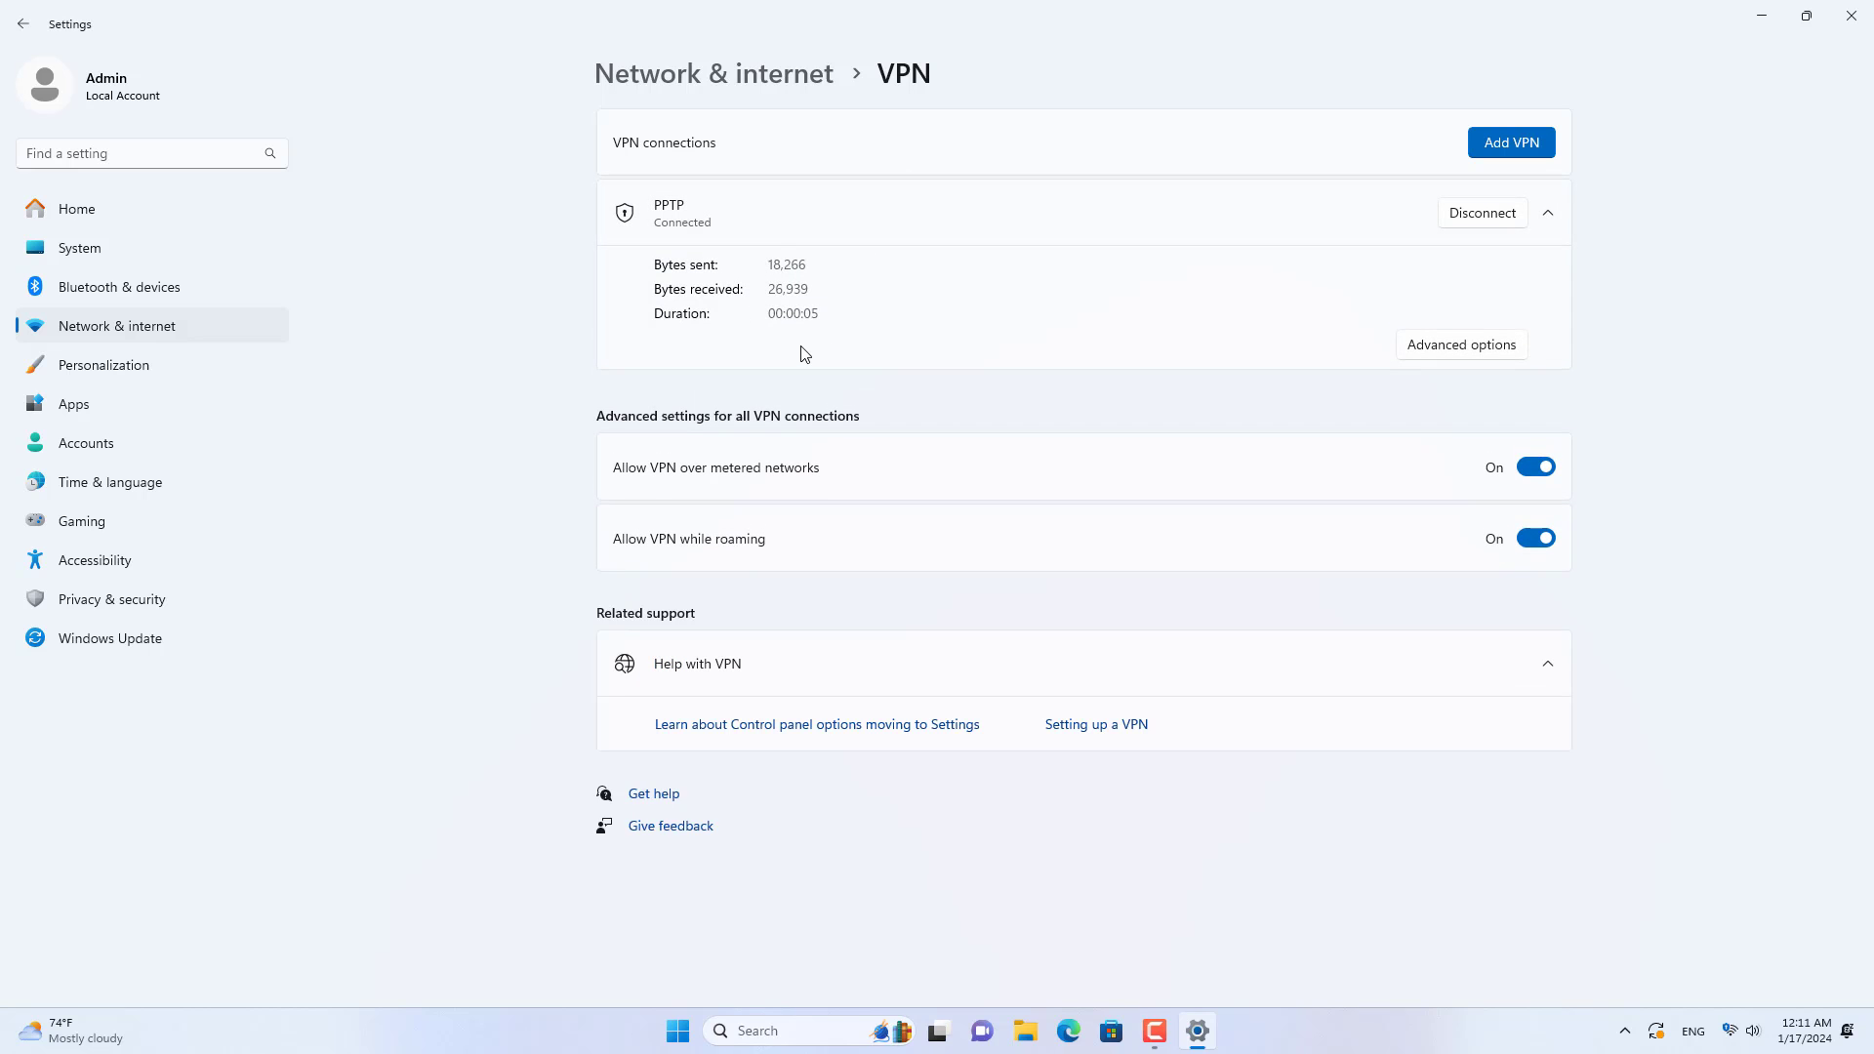
Close Settings and log into the router at 172.20.17.1 with WinBox over the VPN
{"action": "left_click", "coordinate": [1863, 22]}
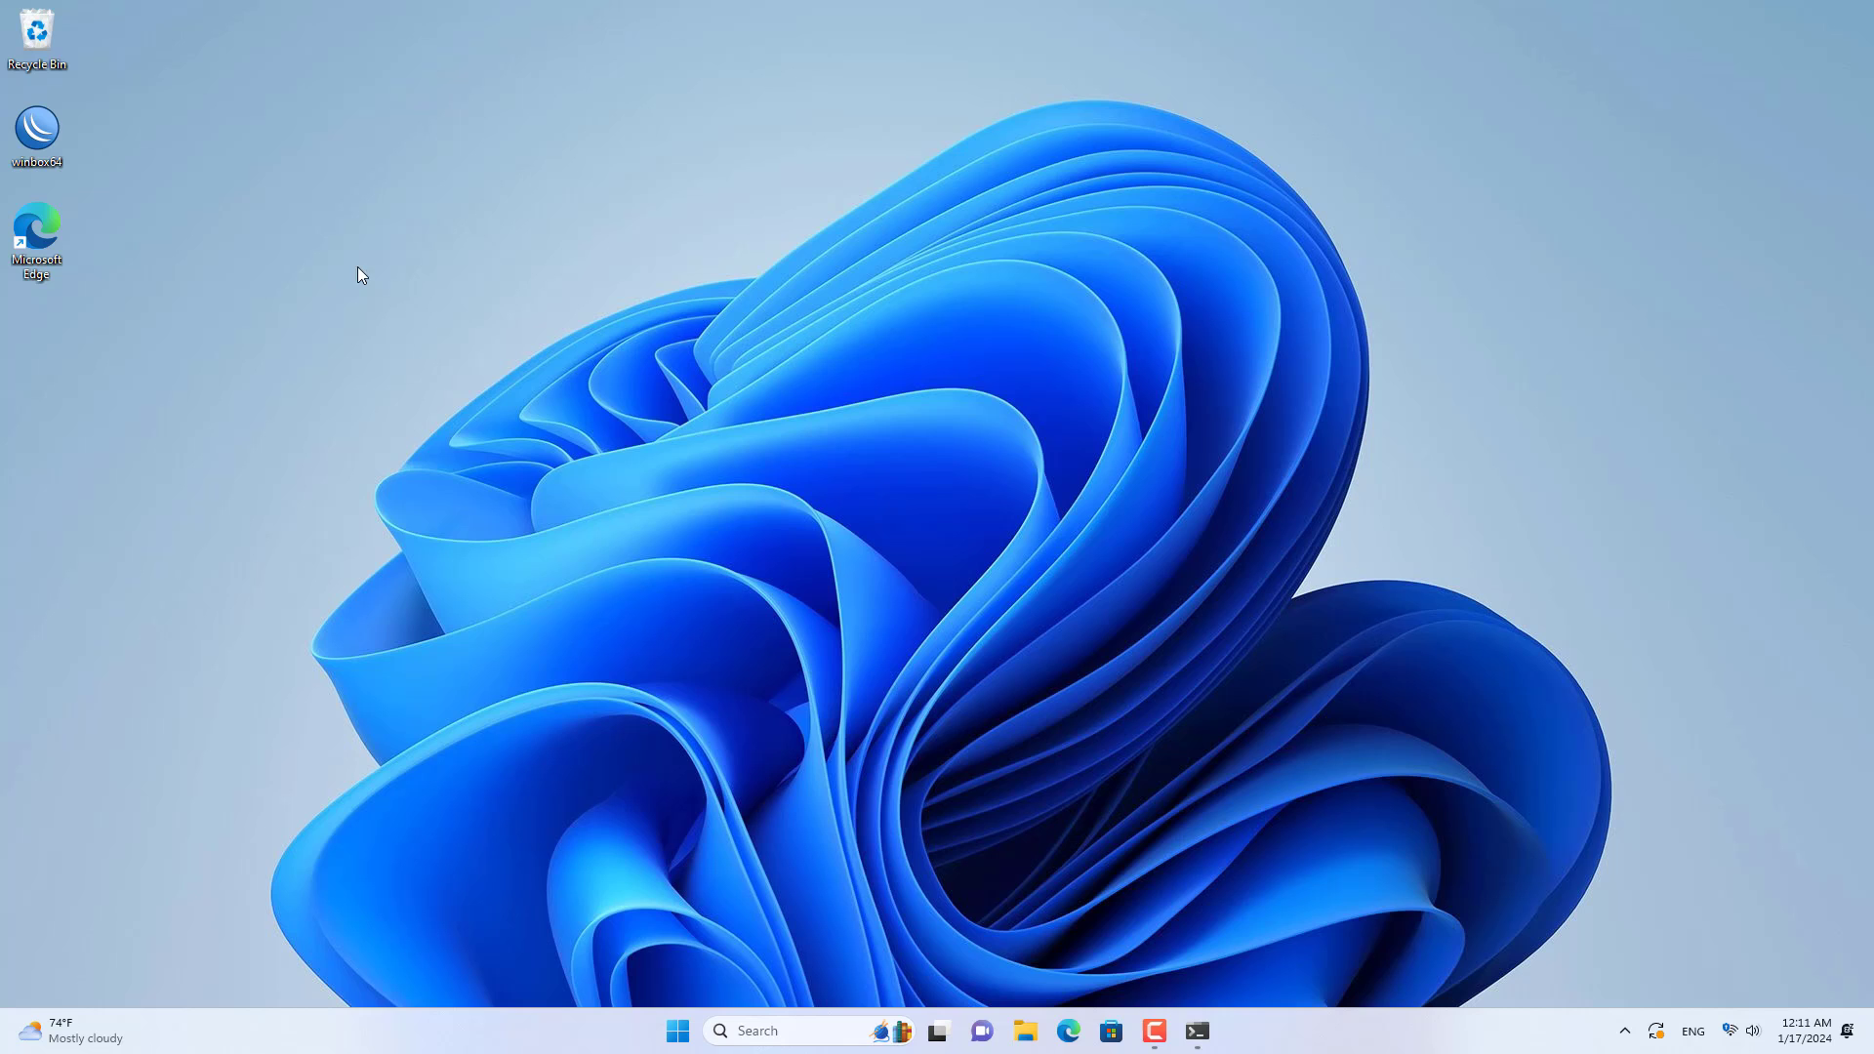
{"action": "double_click", "coordinate": [55, 137]}
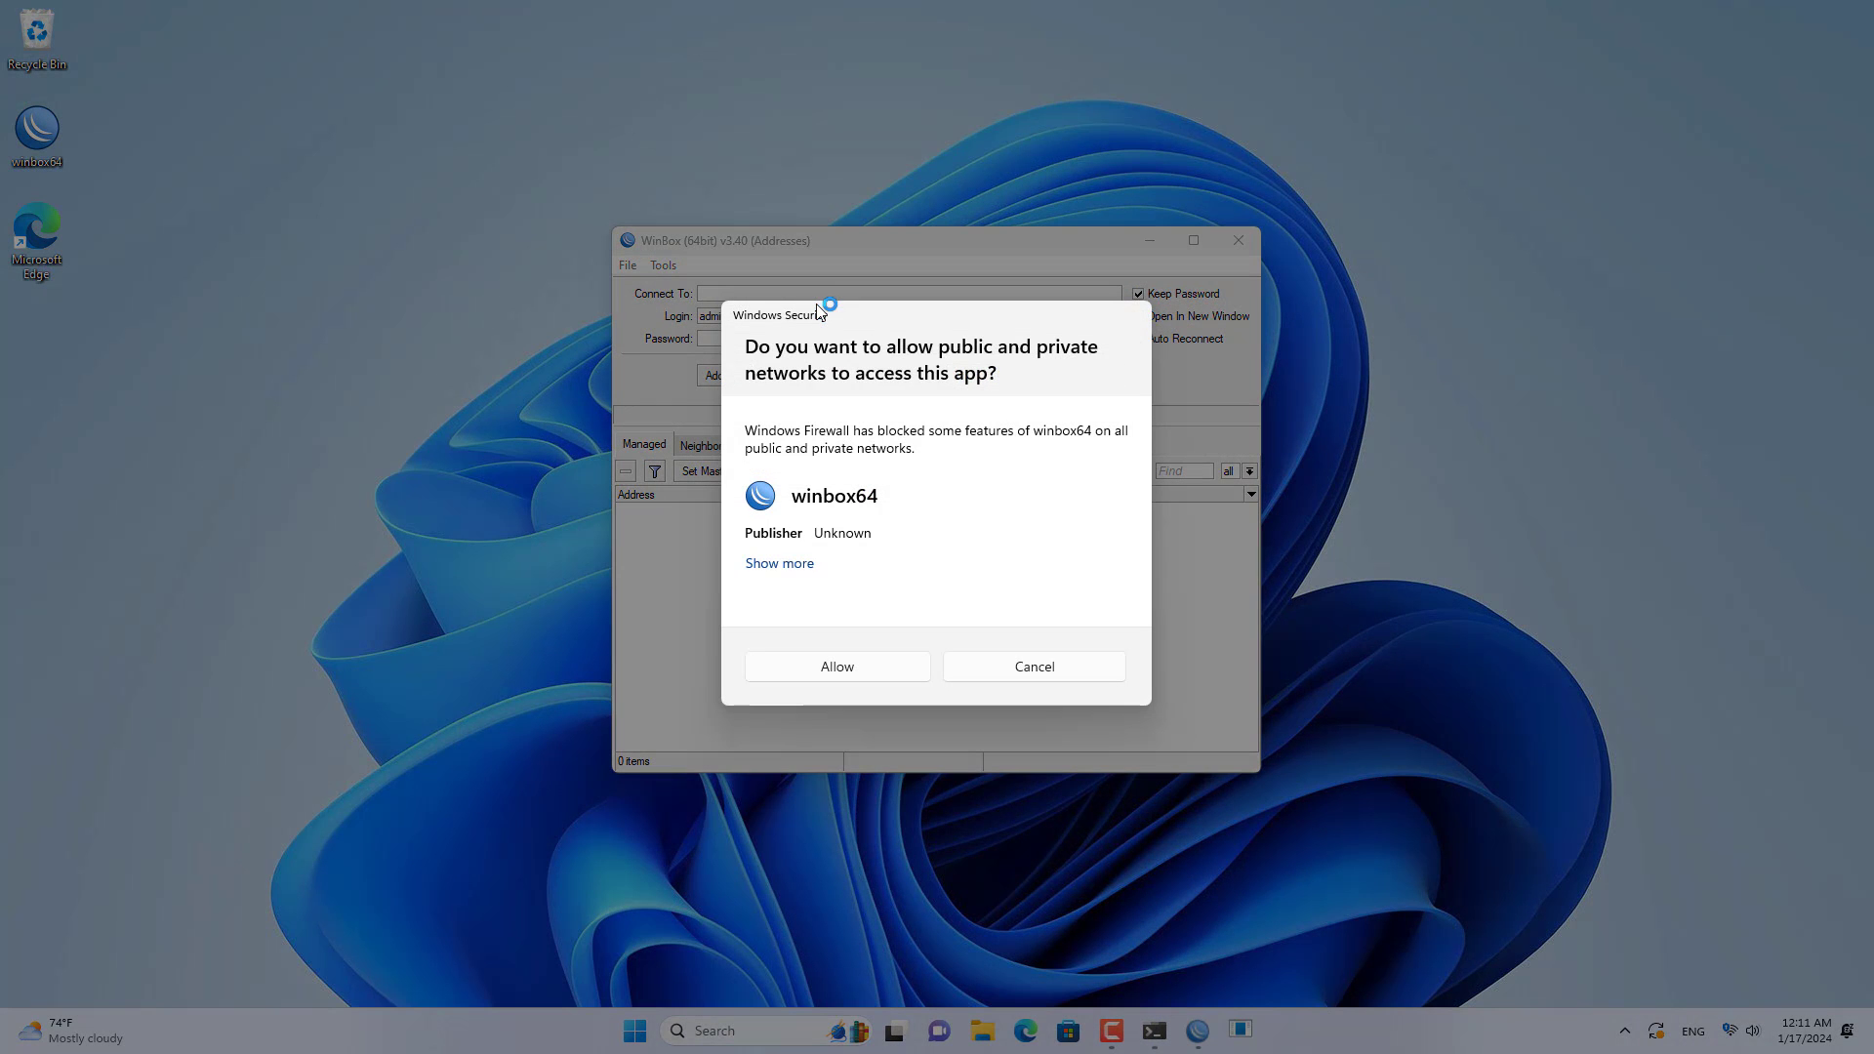
{"action": "left_click", "coordinate": [866, 675]}
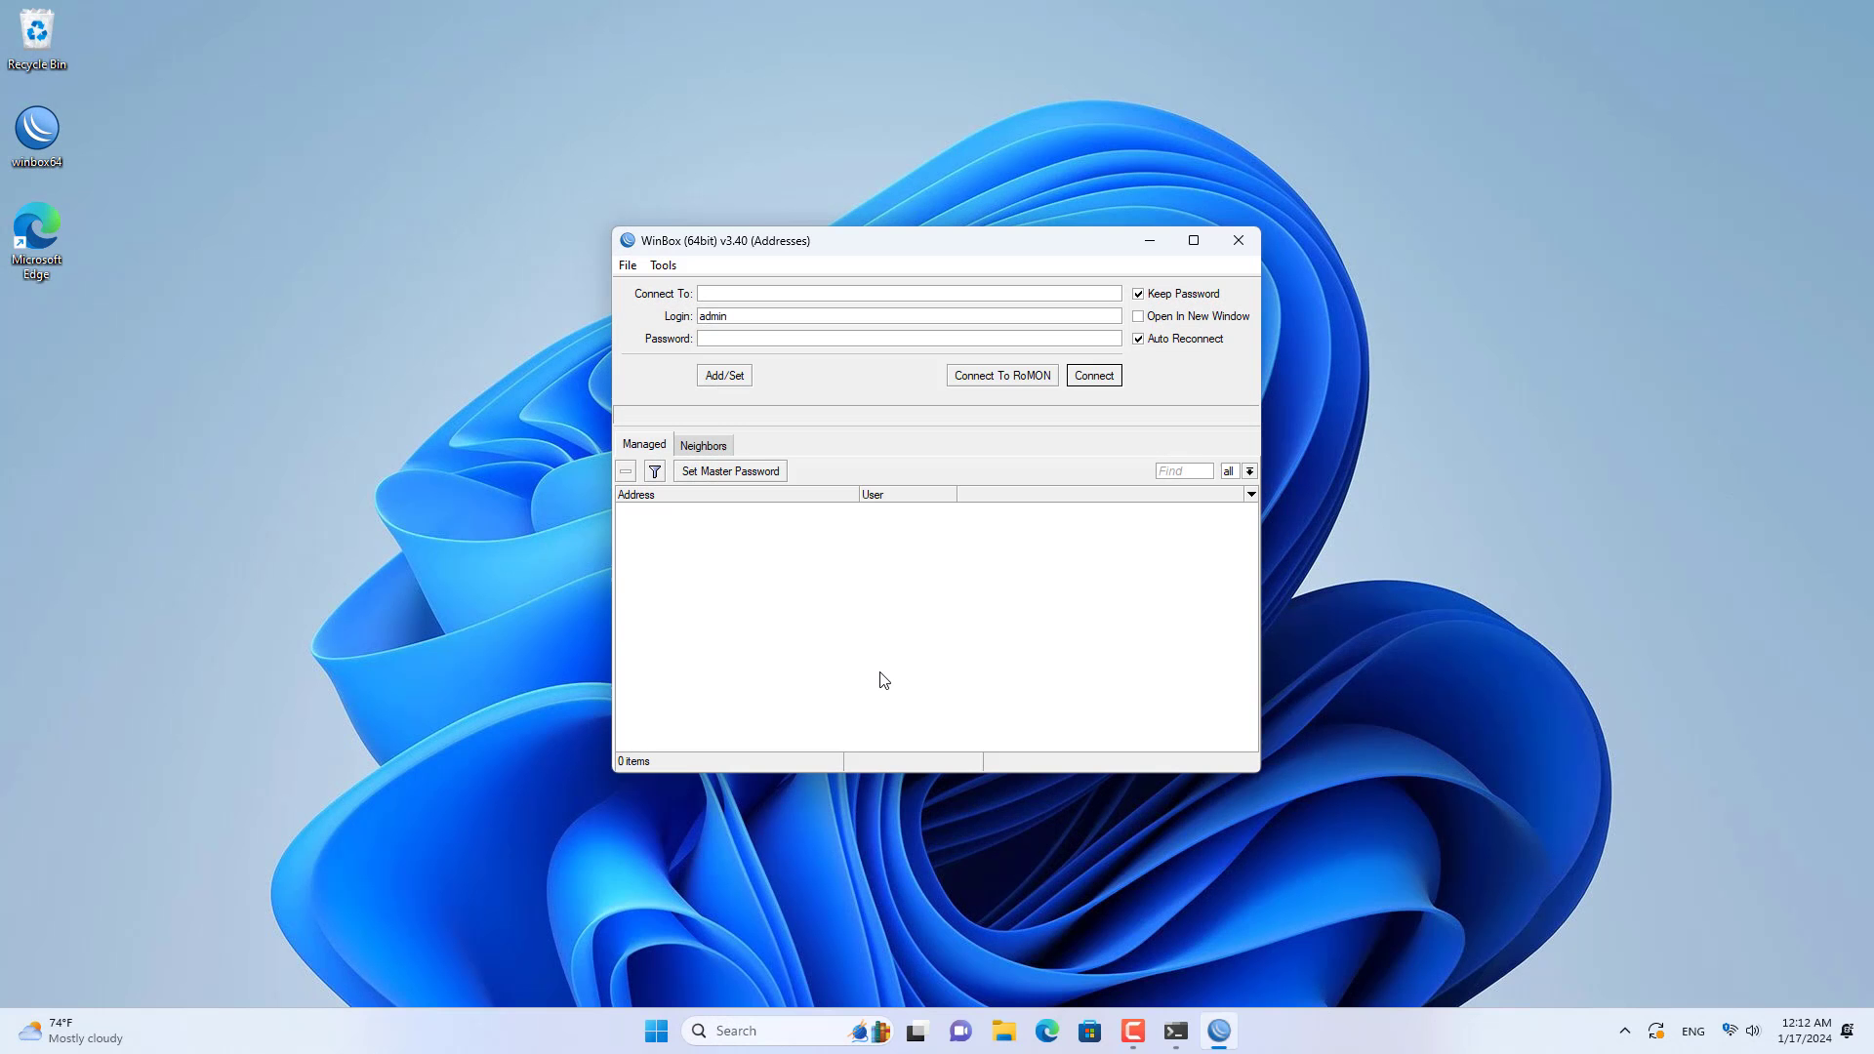
{"action": "type", "text": "172.20.17.1"}
{"action": "left_click", "coordinate": [1109, 379]}
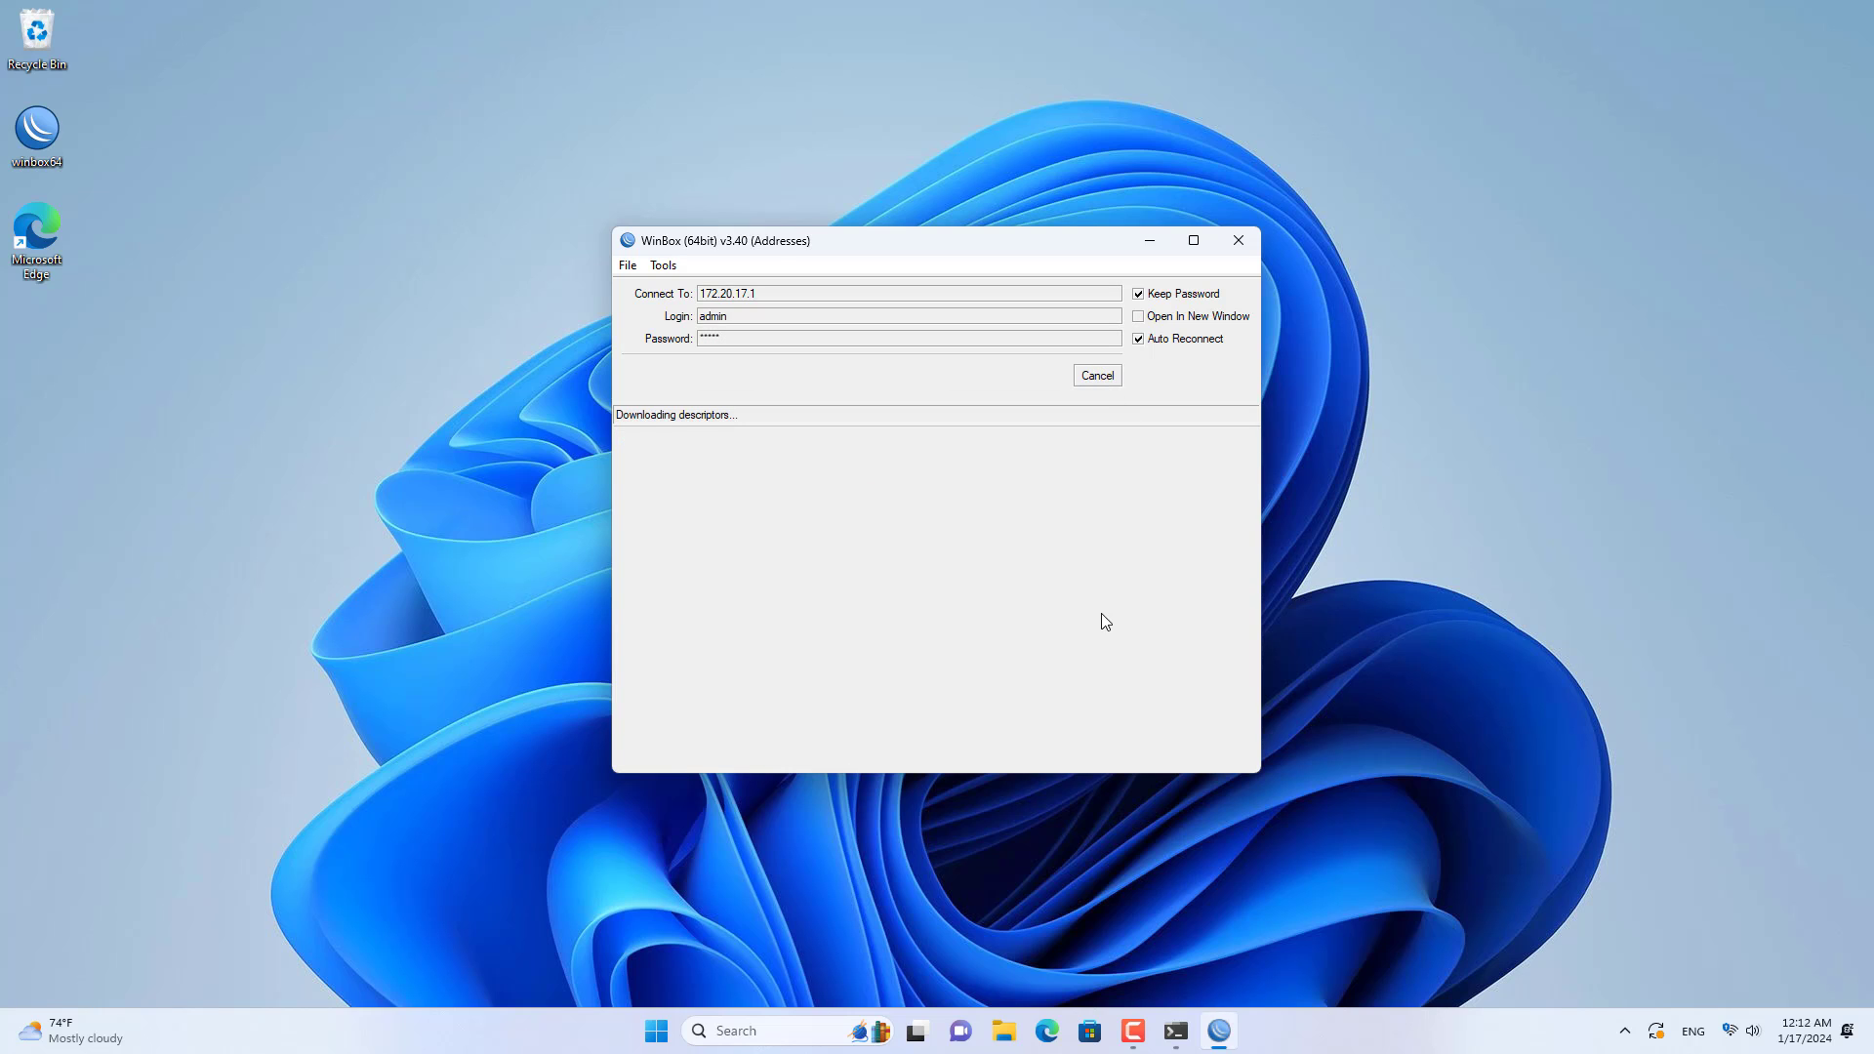
{"action": "left_click", "coordinate": [1265, 240]}
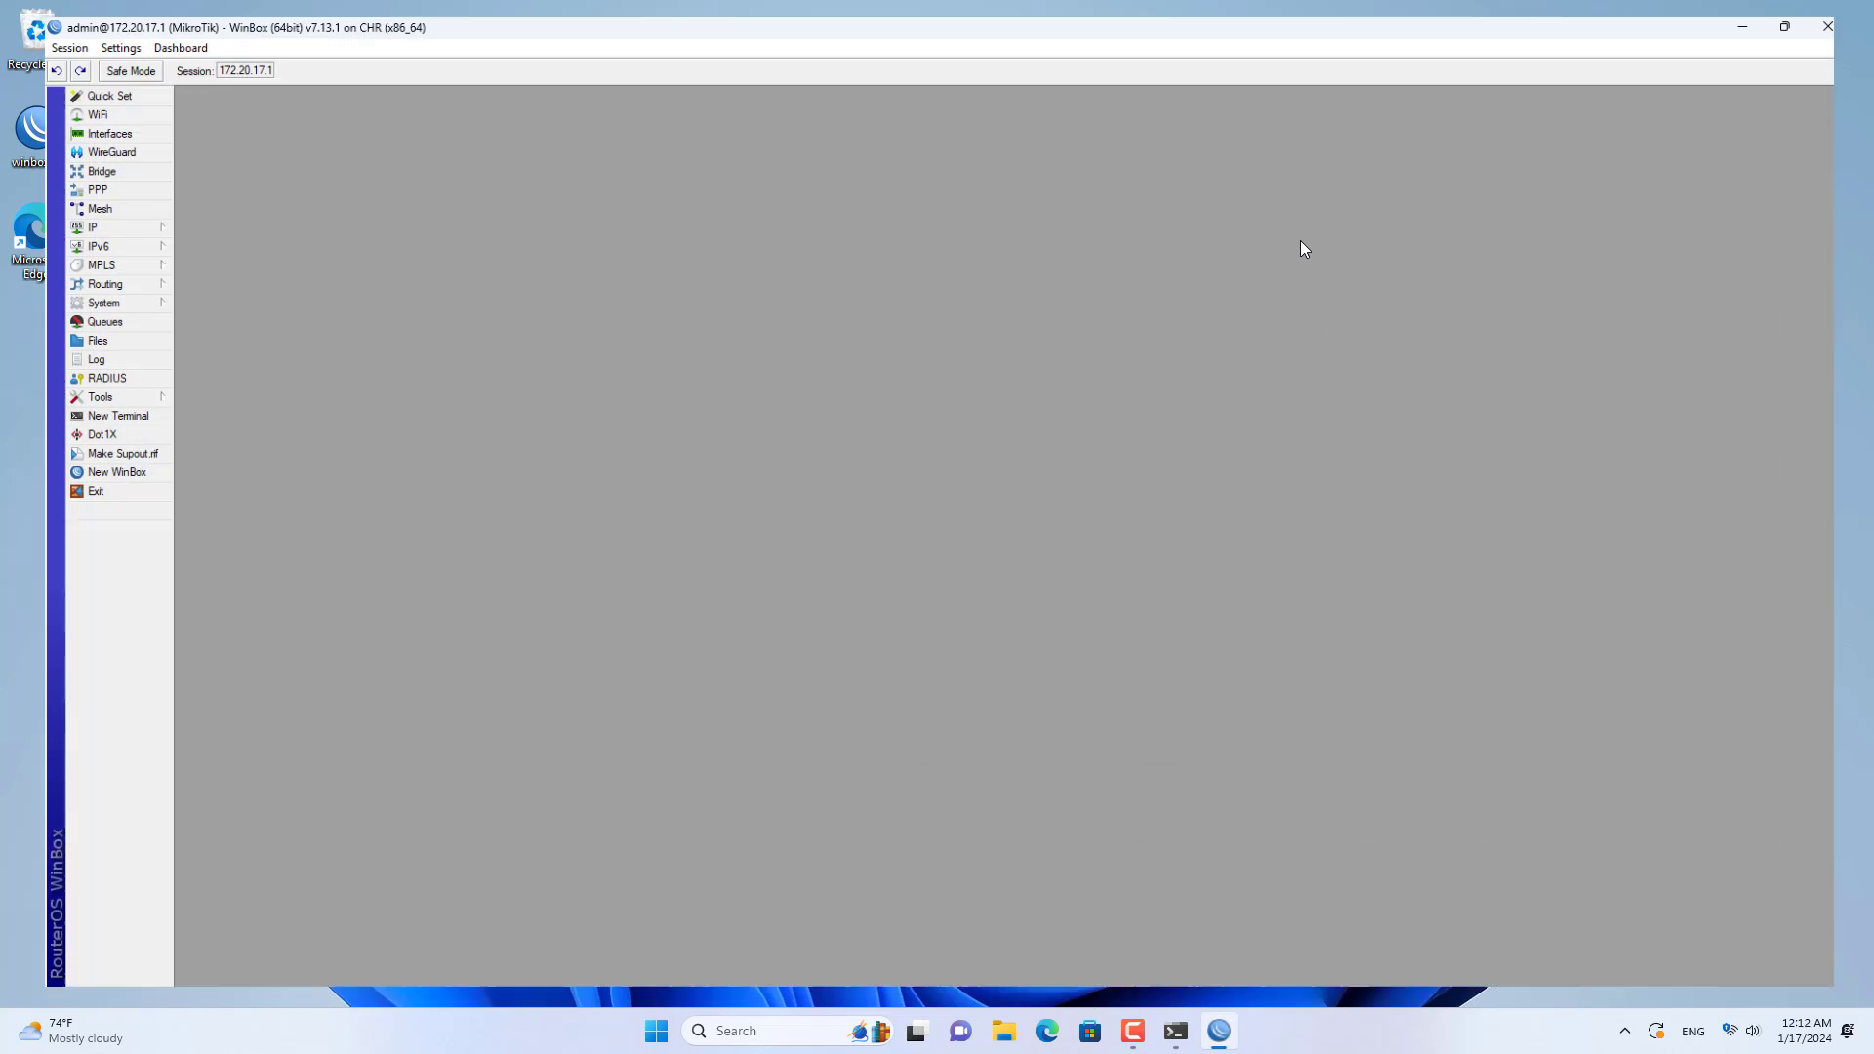
{"action": "left_click", "coordinate": [93, 84]}
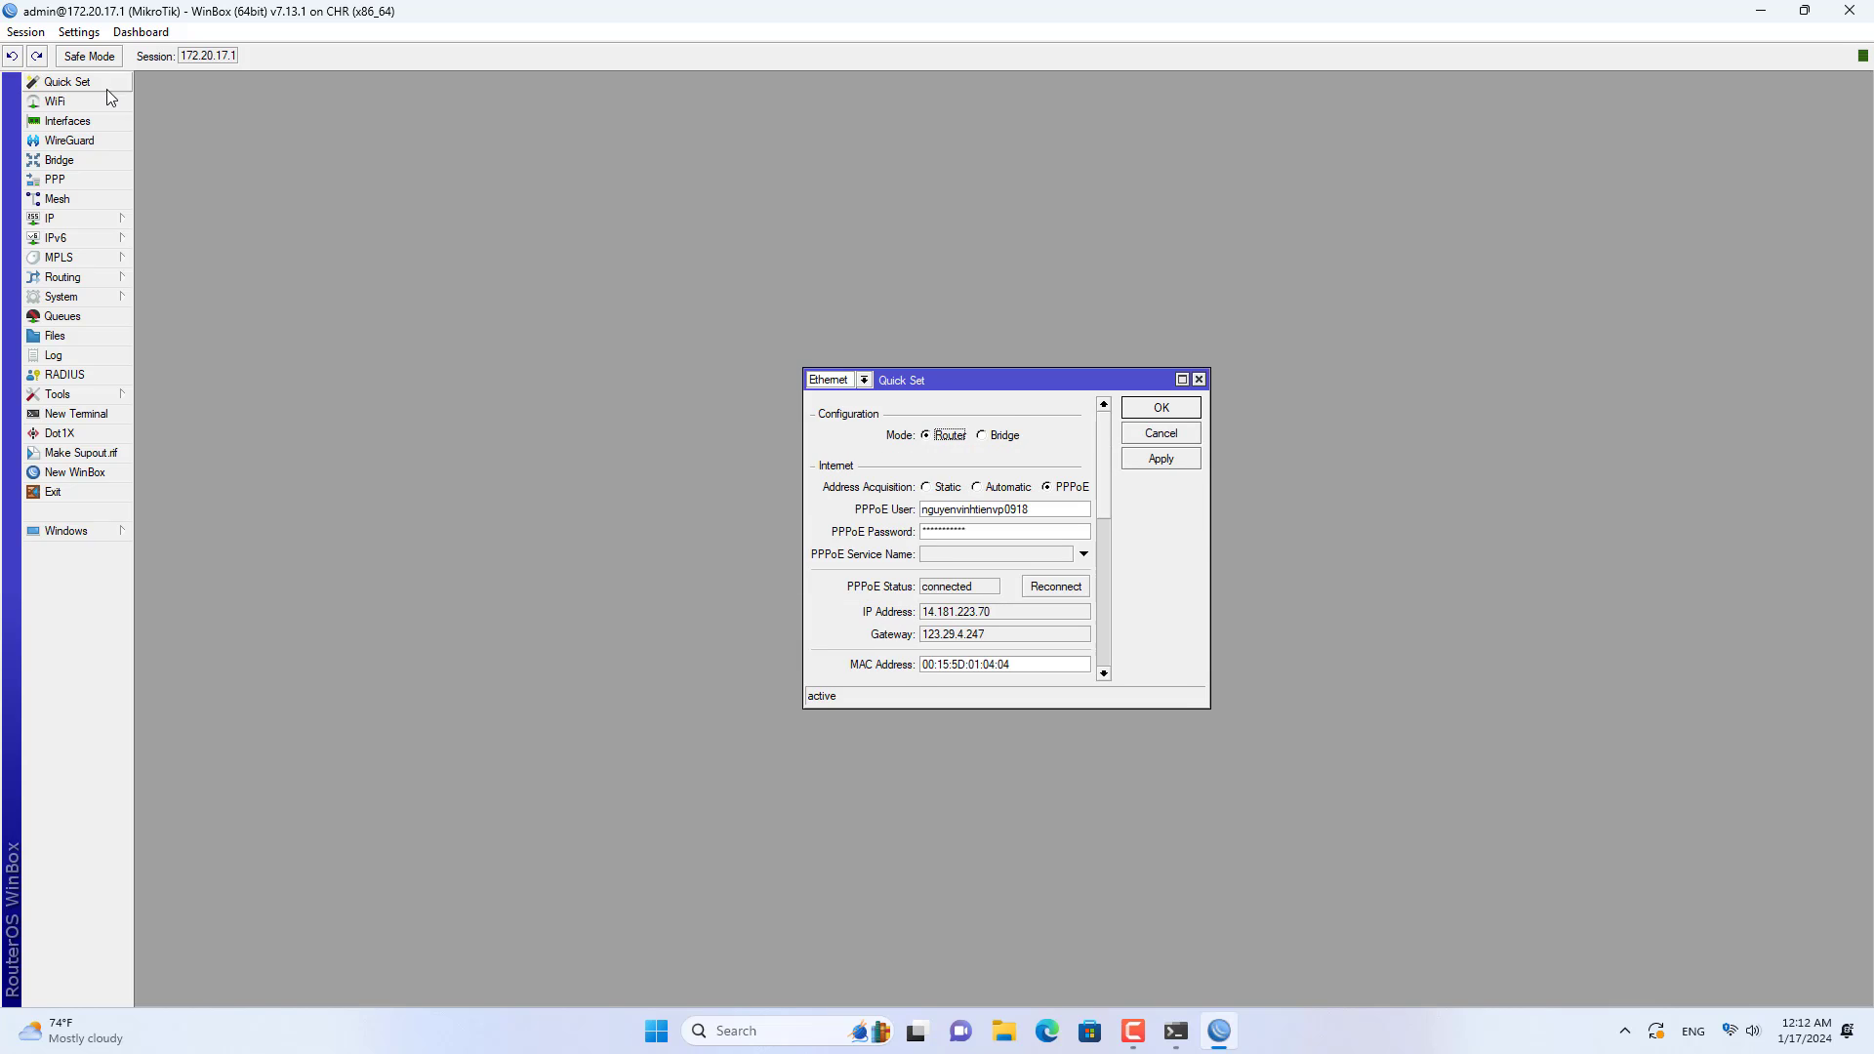
{"action": "left_click", "coordinate": [1181, 380]}
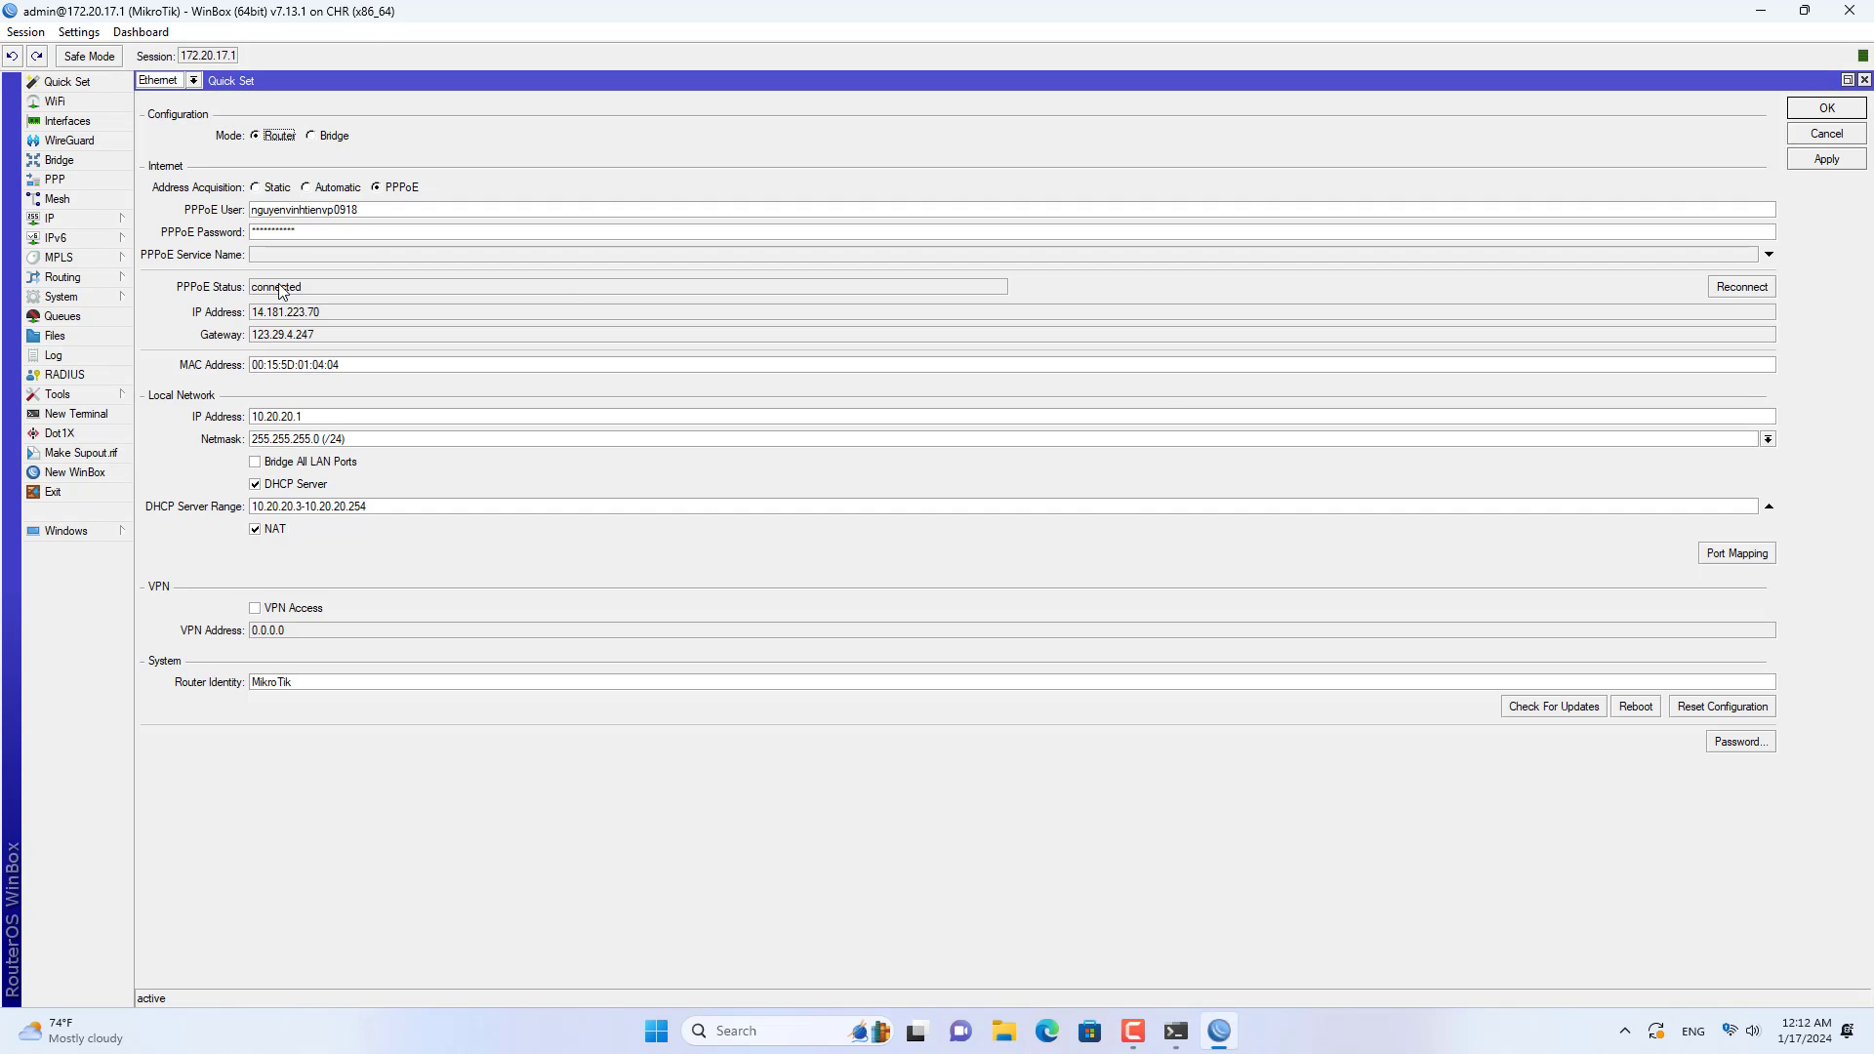
{"action": "double_click", "coordinate": [331, 312]}
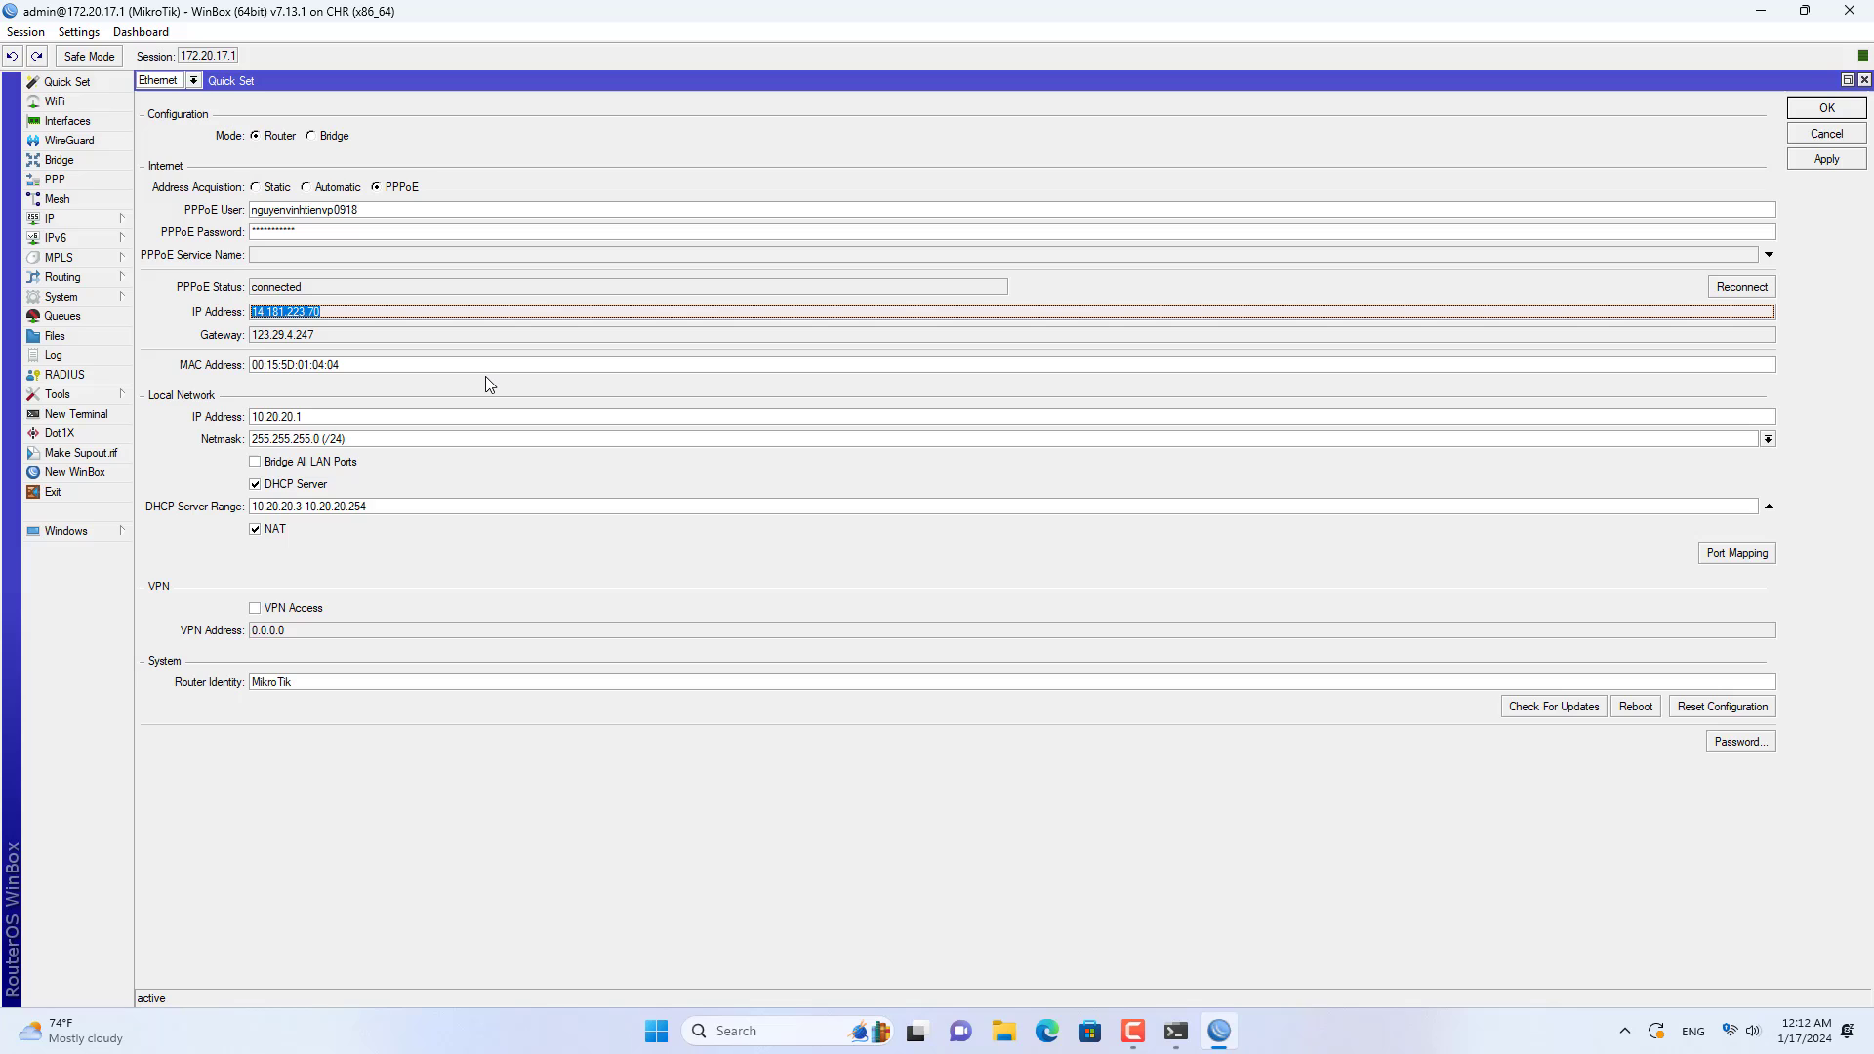
{"action": "left_click", "coordinate": [1865, 80]}
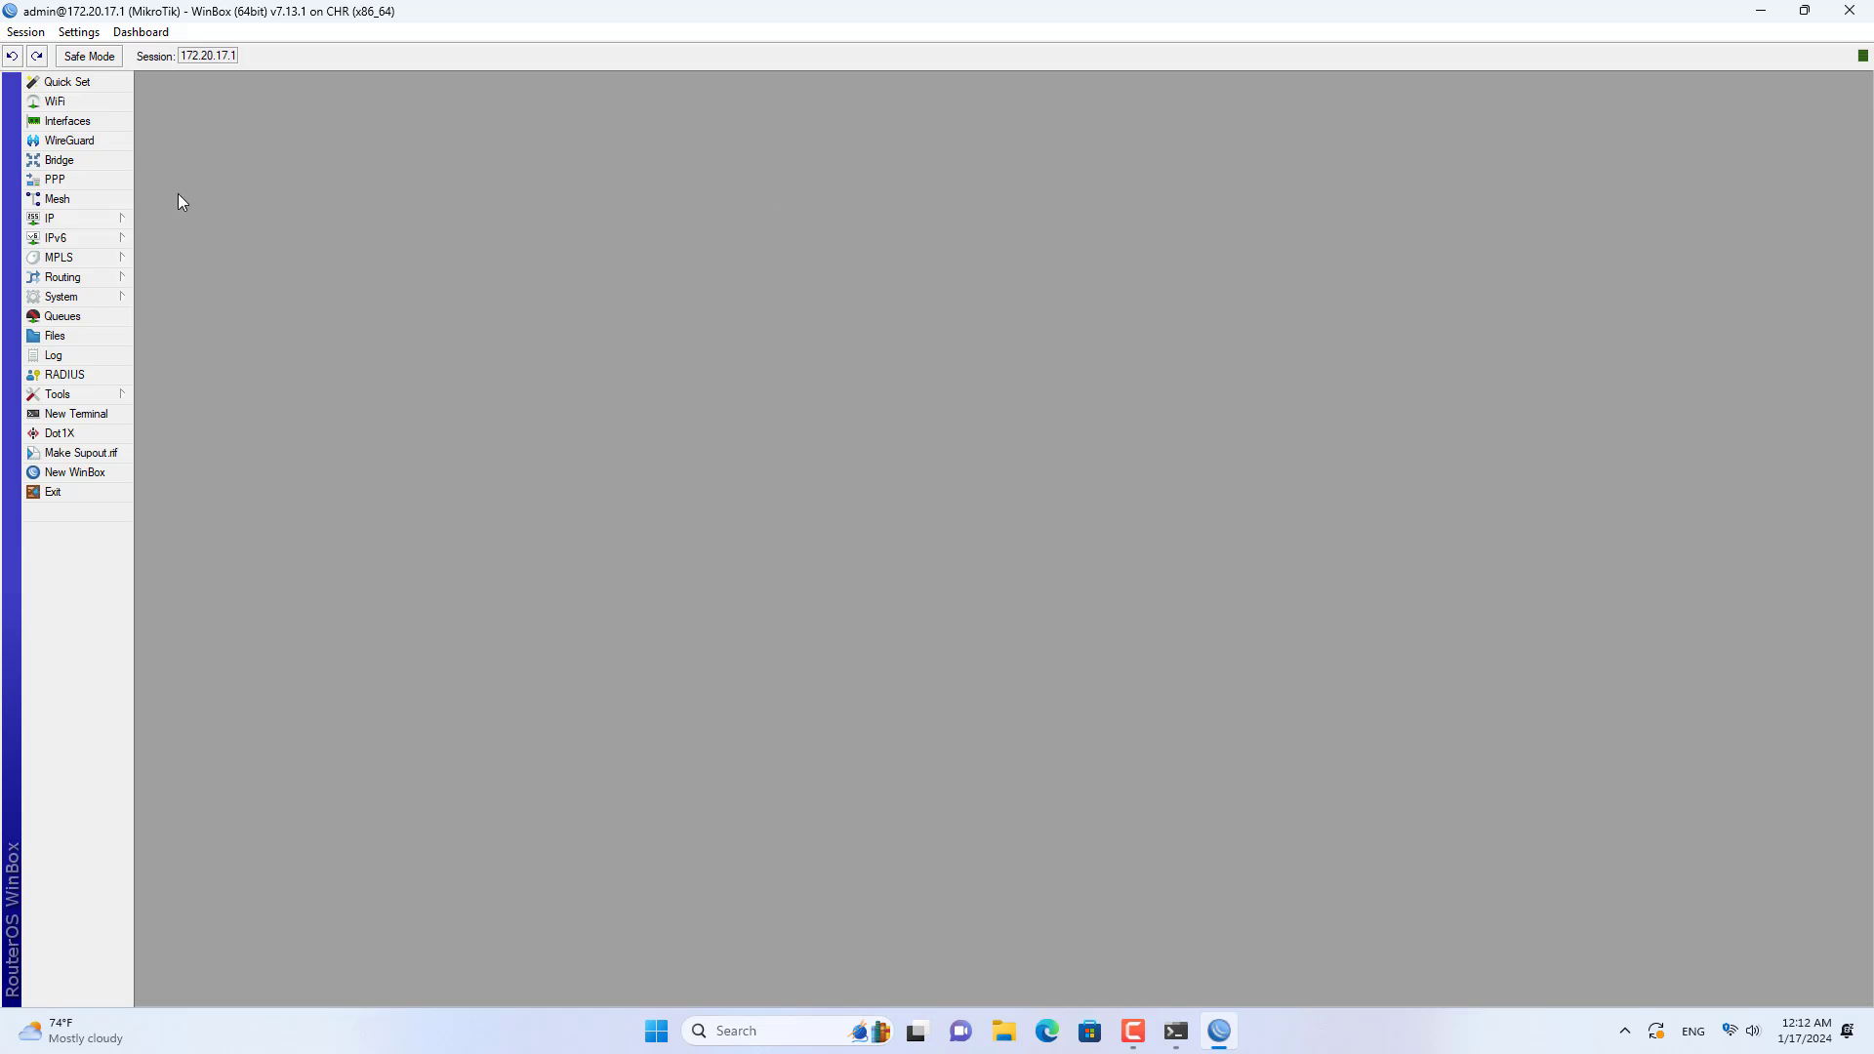
View PPP Active Connections and select the connected PPTP client
{"action": "left_click", "coordinate": [71, 181]}
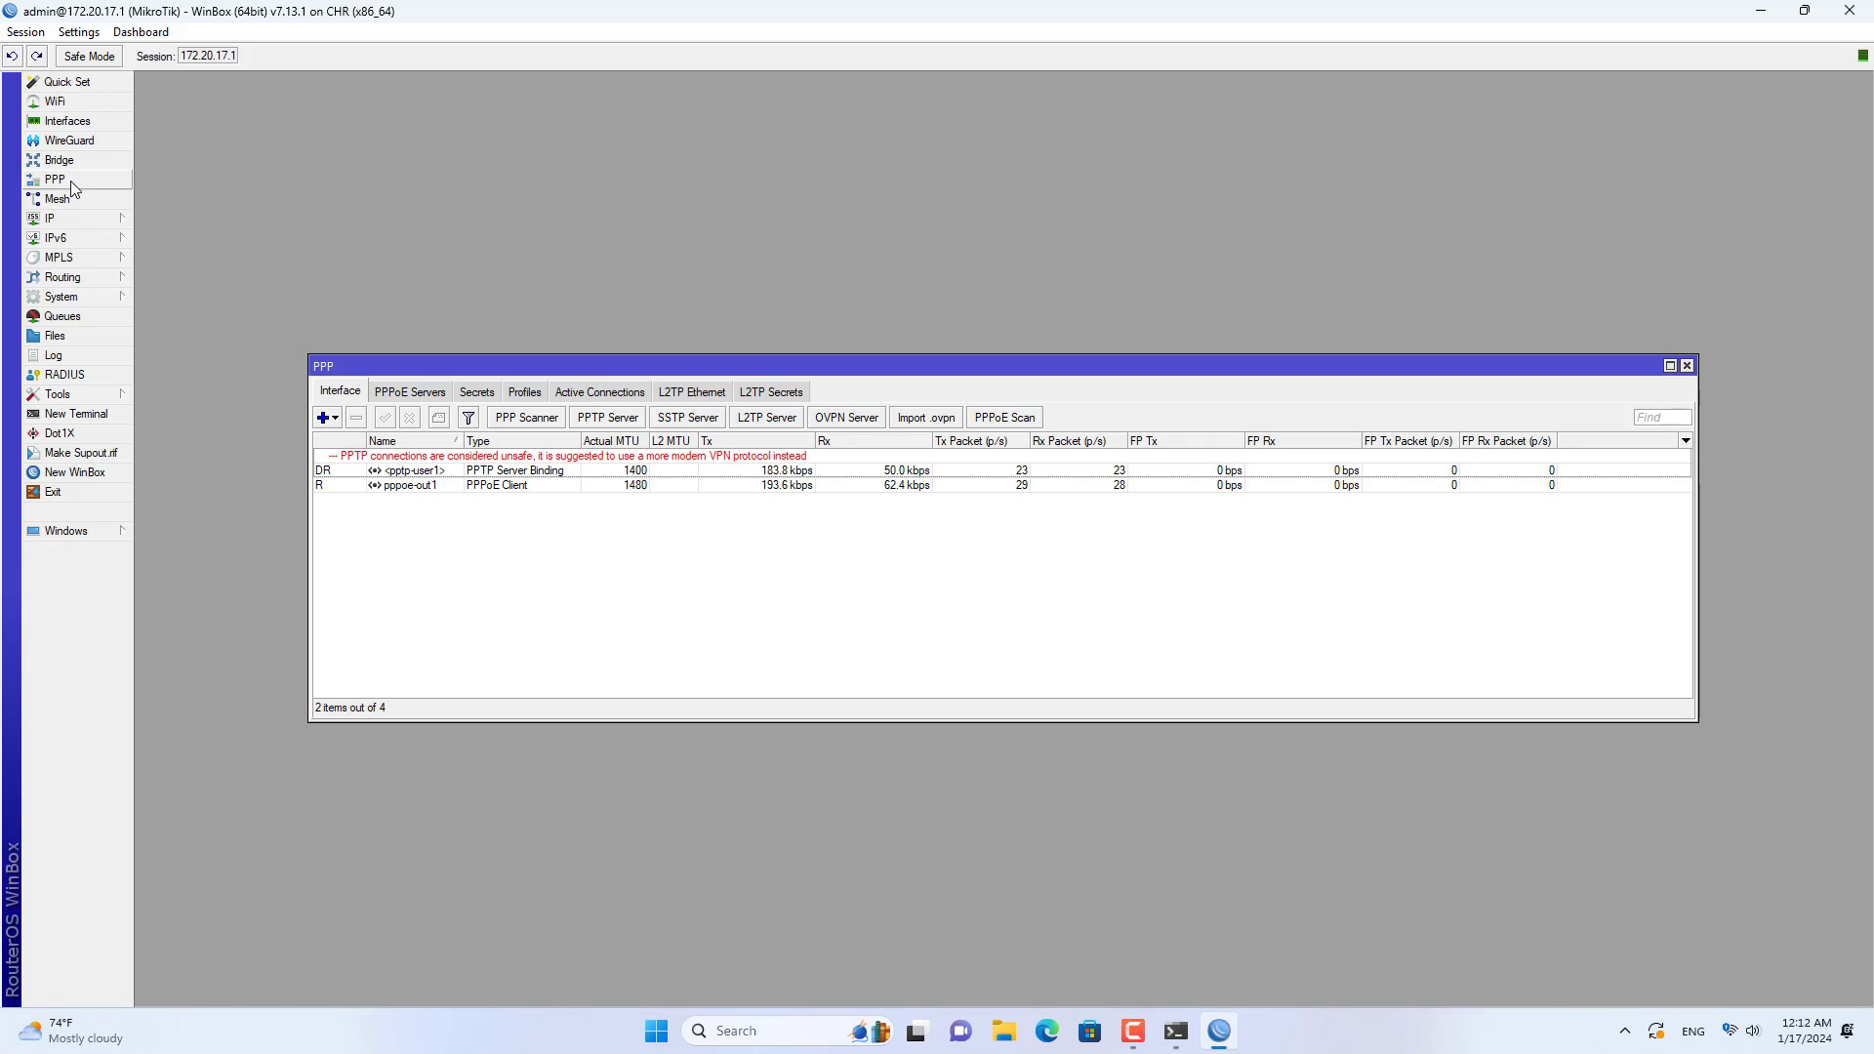
{"action": "left_click", "coordinate": [592, 391]}
{"action": "left_click", "coordinate": [555, 460]}
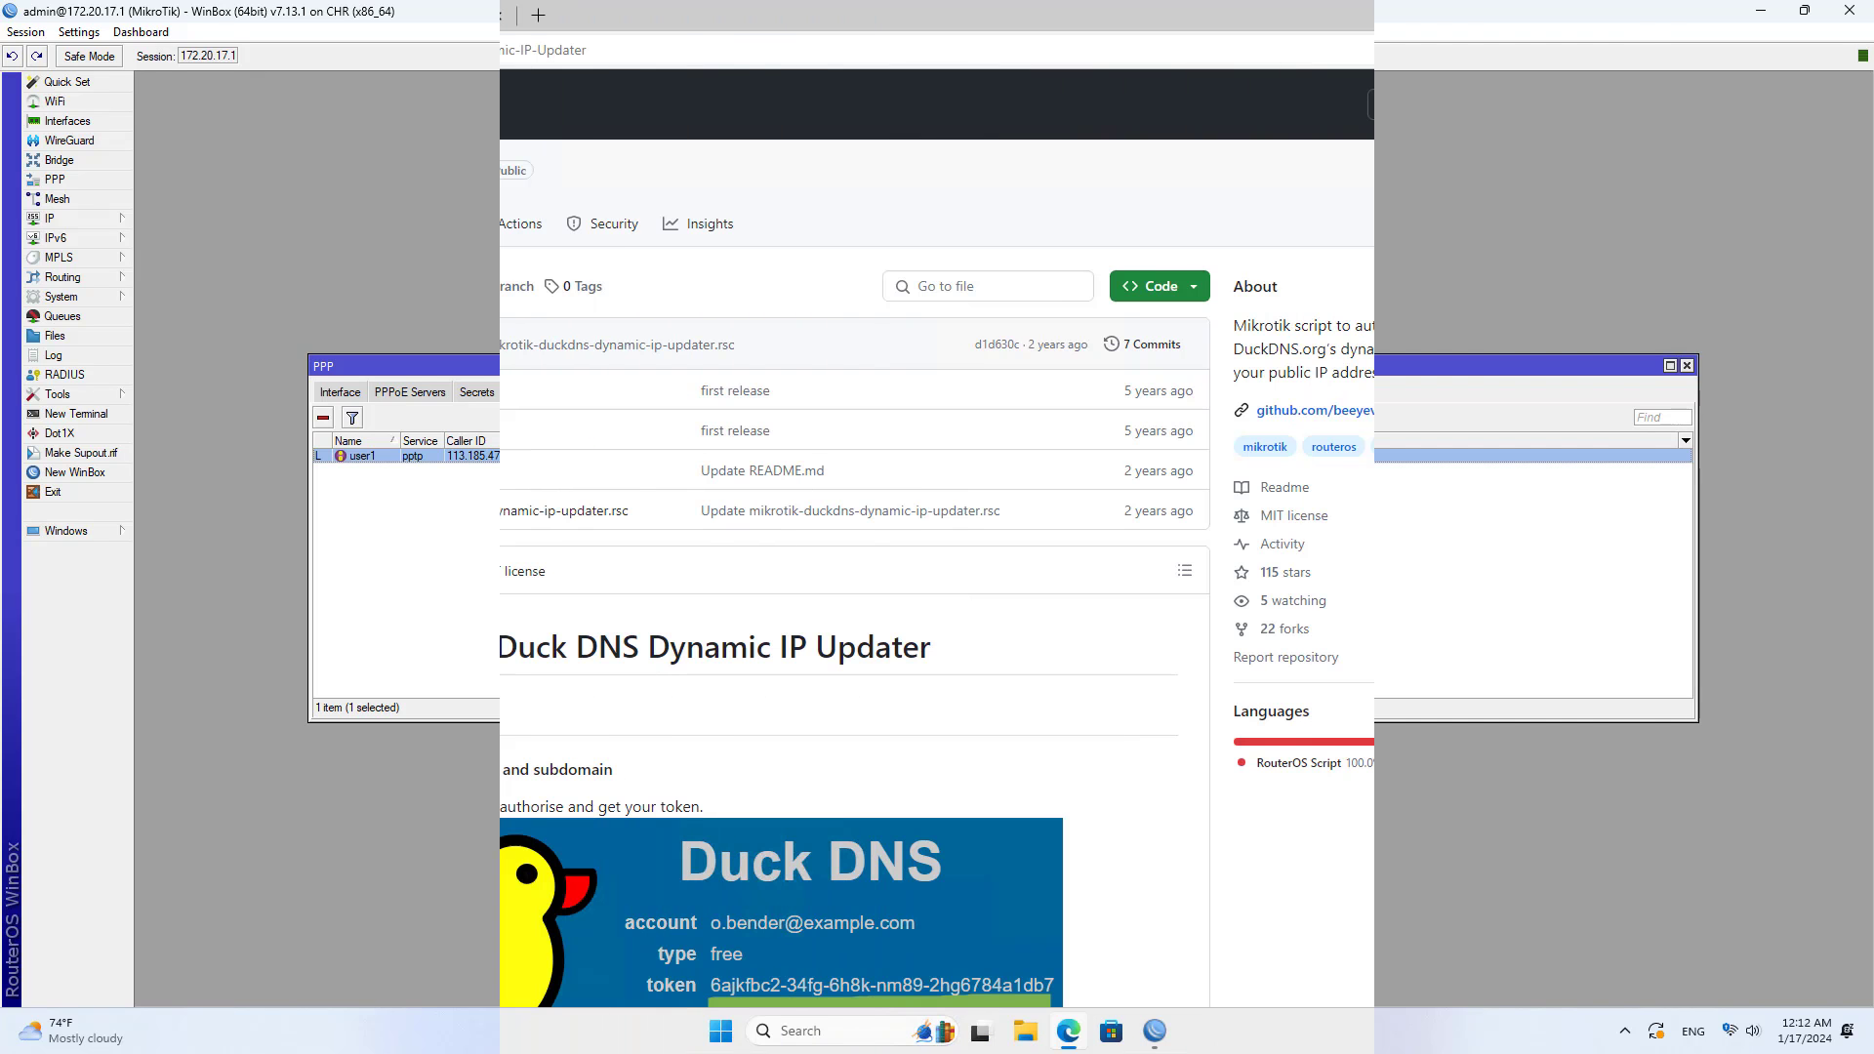
Review the Duck DNS updater README's script and scheduled-task sections
{"action": "left_click_drag", "start_coordinate": [368, 647], "coordinate": [966, 651]}
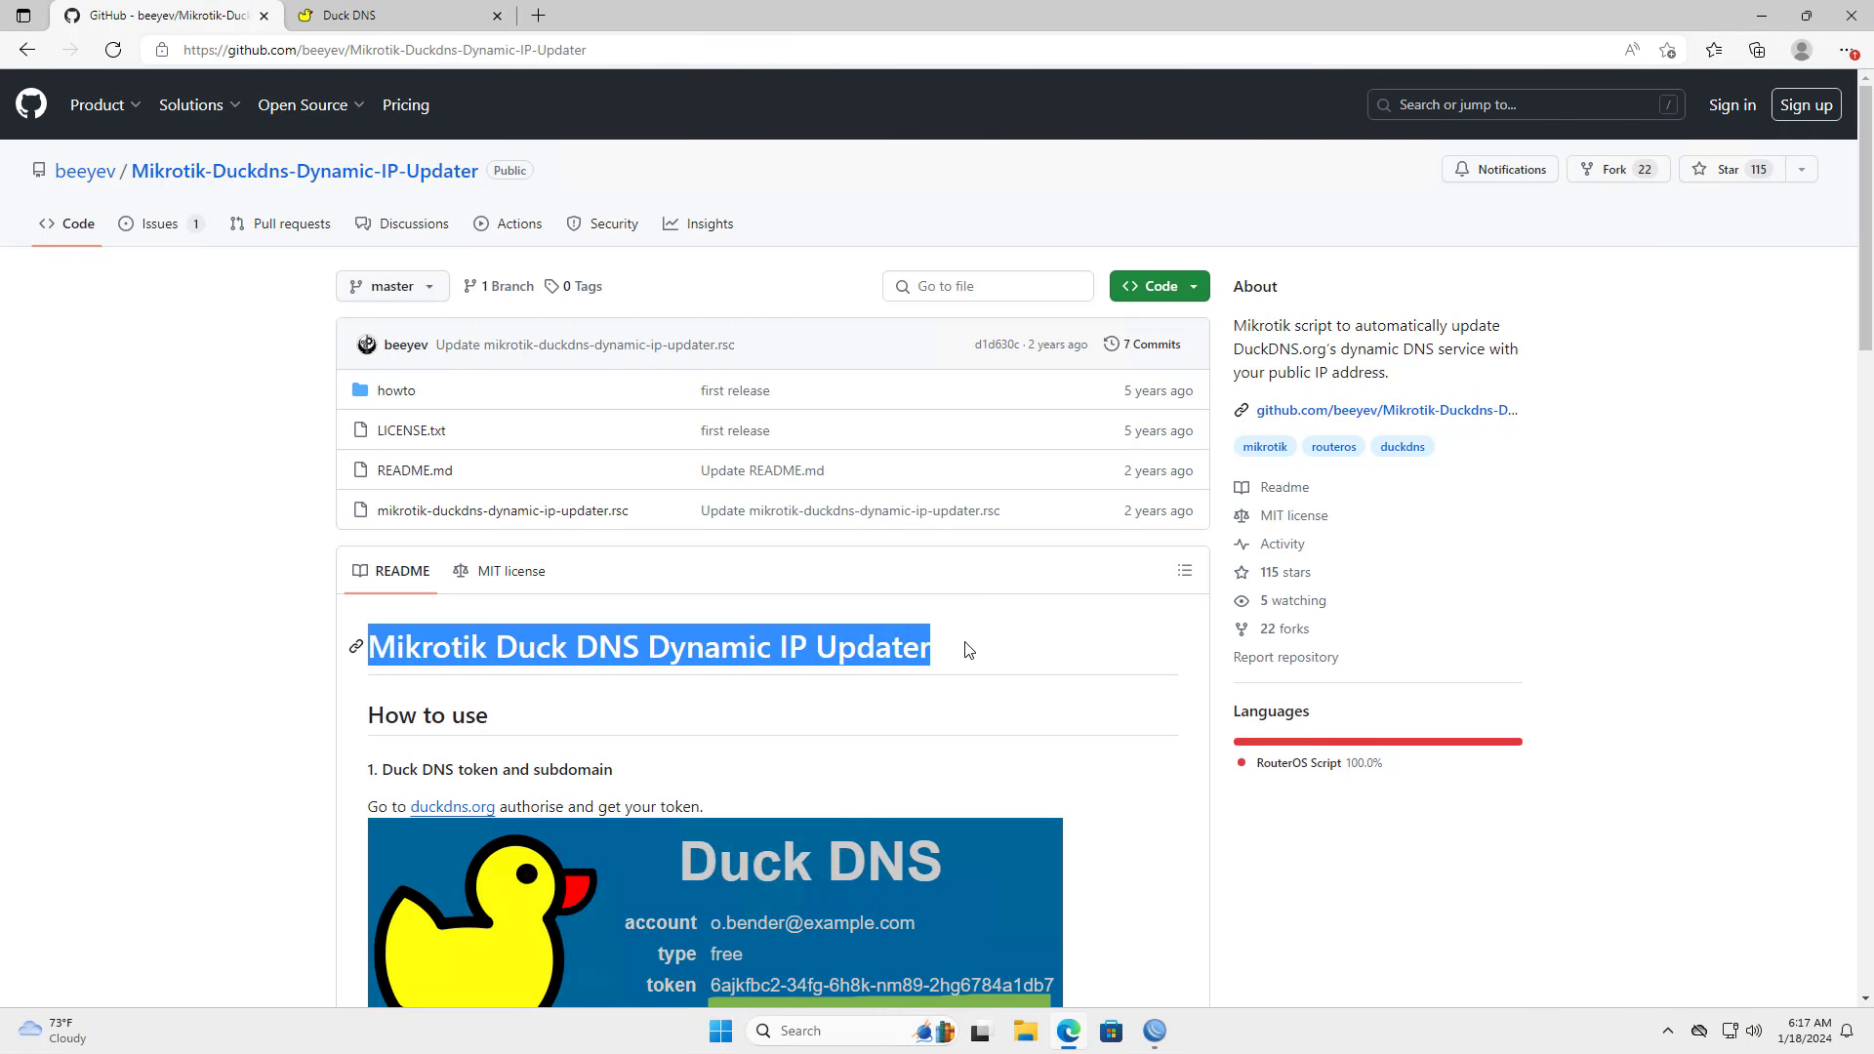
{"action": "left_click", "coordinate": [928, 757]}
{"action": "scroll", "coordinate": [936, 701], "scroll_direction": "down", "scroll_amount": 4}
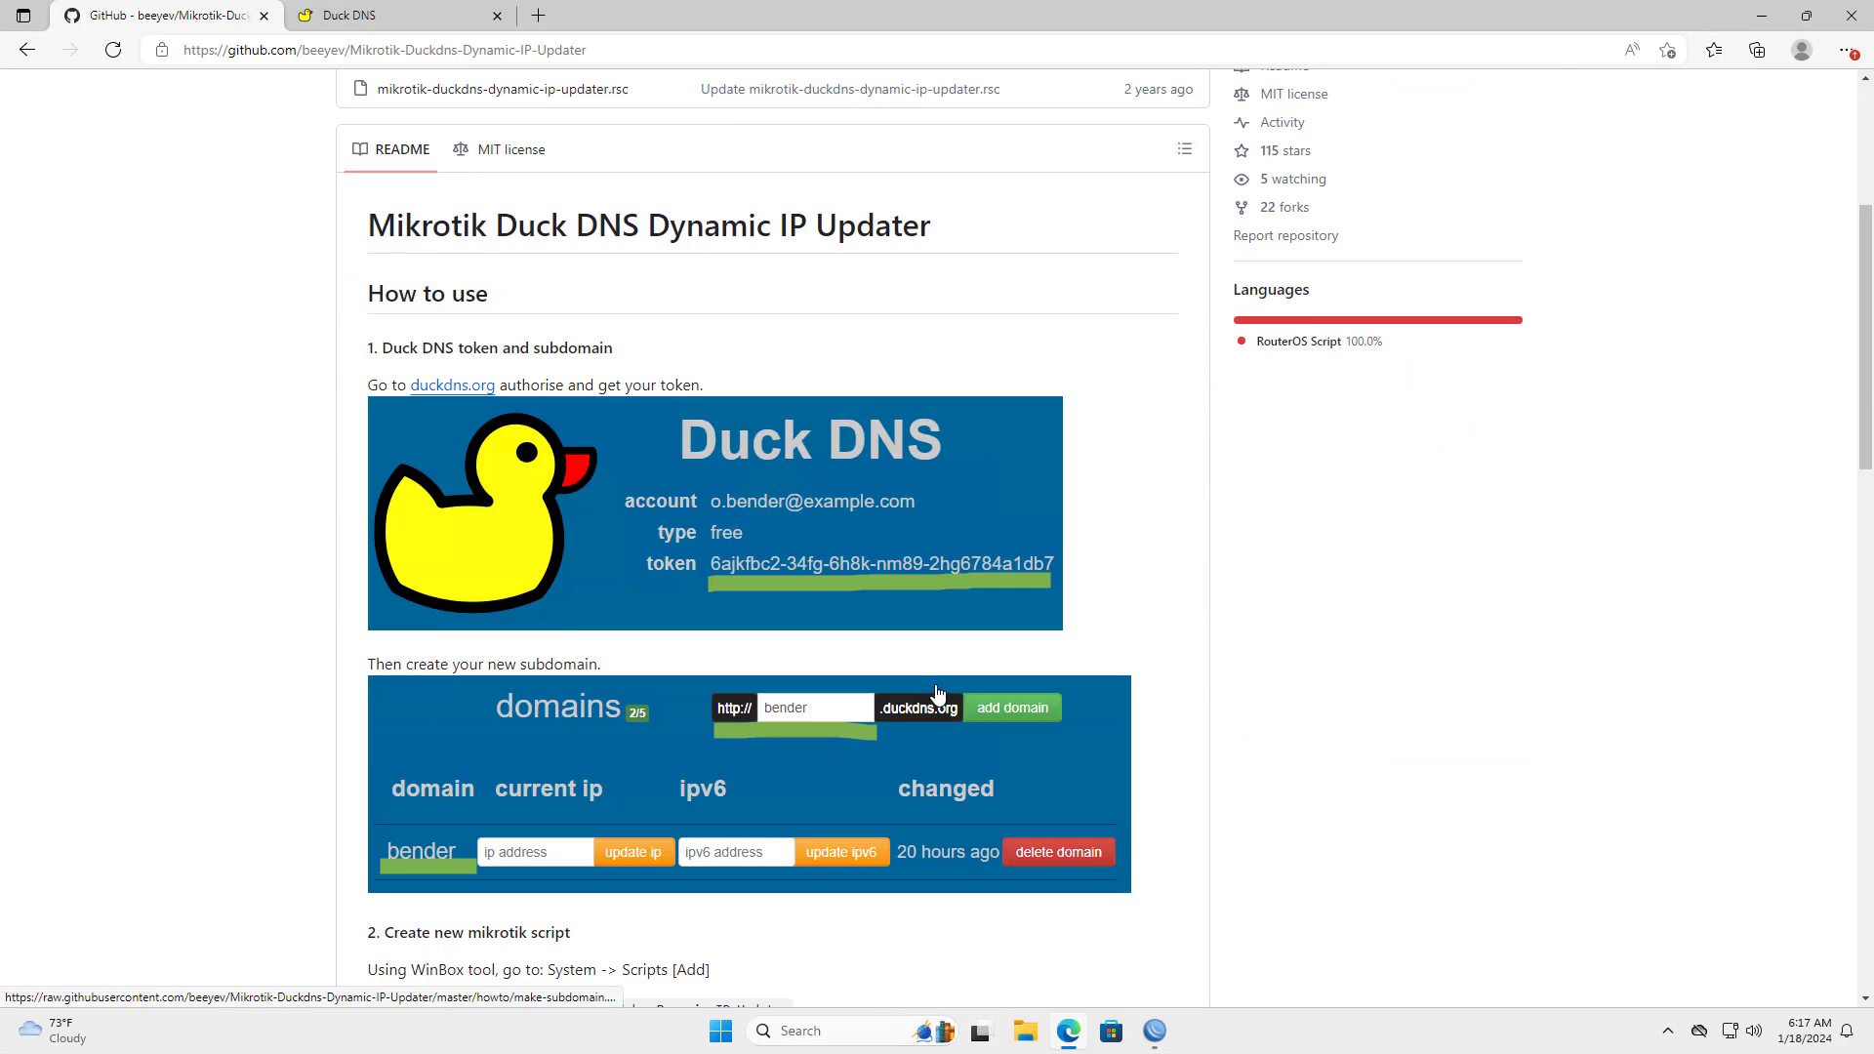
{"action": "scroll", "coordinate": [935, 693], "scroll_direction": "down", "scroll_amount": 4}
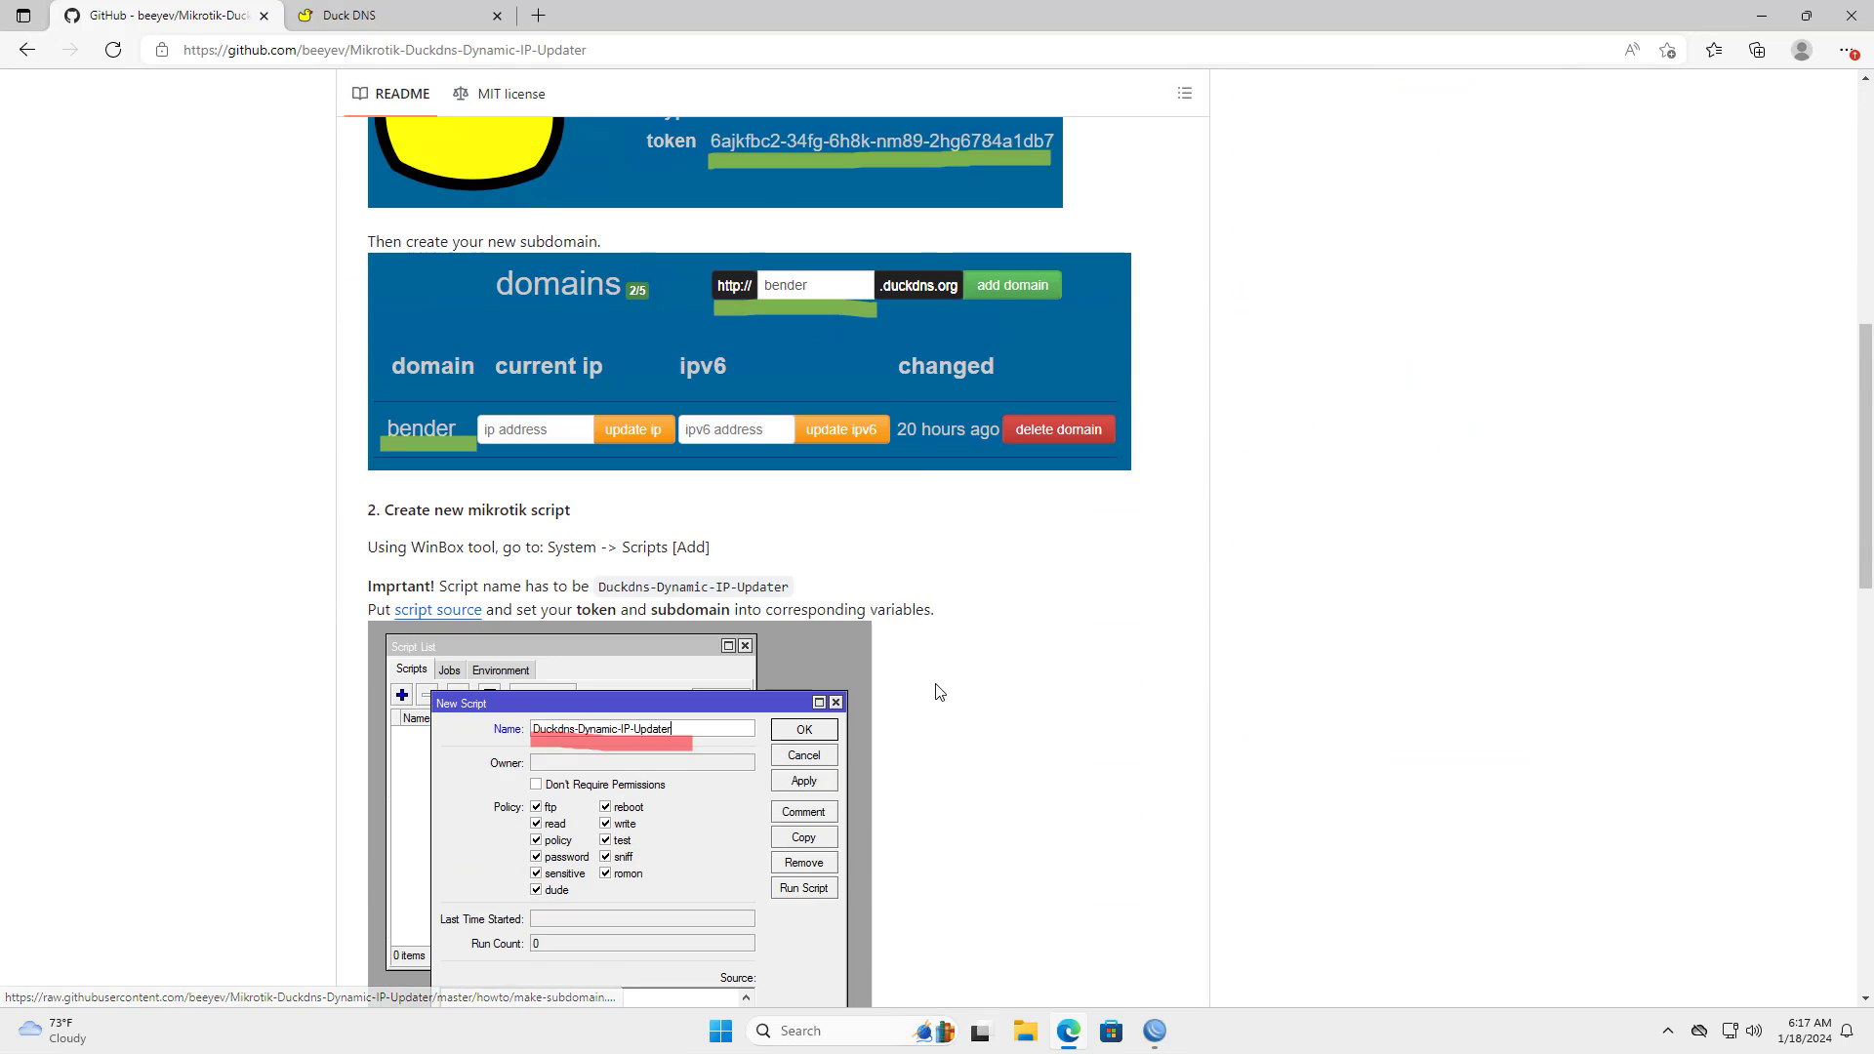
{"action": "scroll", "coordinate": [933, 689], "scroll_direction": "down", "scroll_amount": 1}
{"action": "left_click_drag", "start_coordinate": [389, 373], "coordinate": [617, 373]}
{"action": "scroll", "coordinate": [960, 642], "scroll_direction": "down", "scroll_amount": 8}
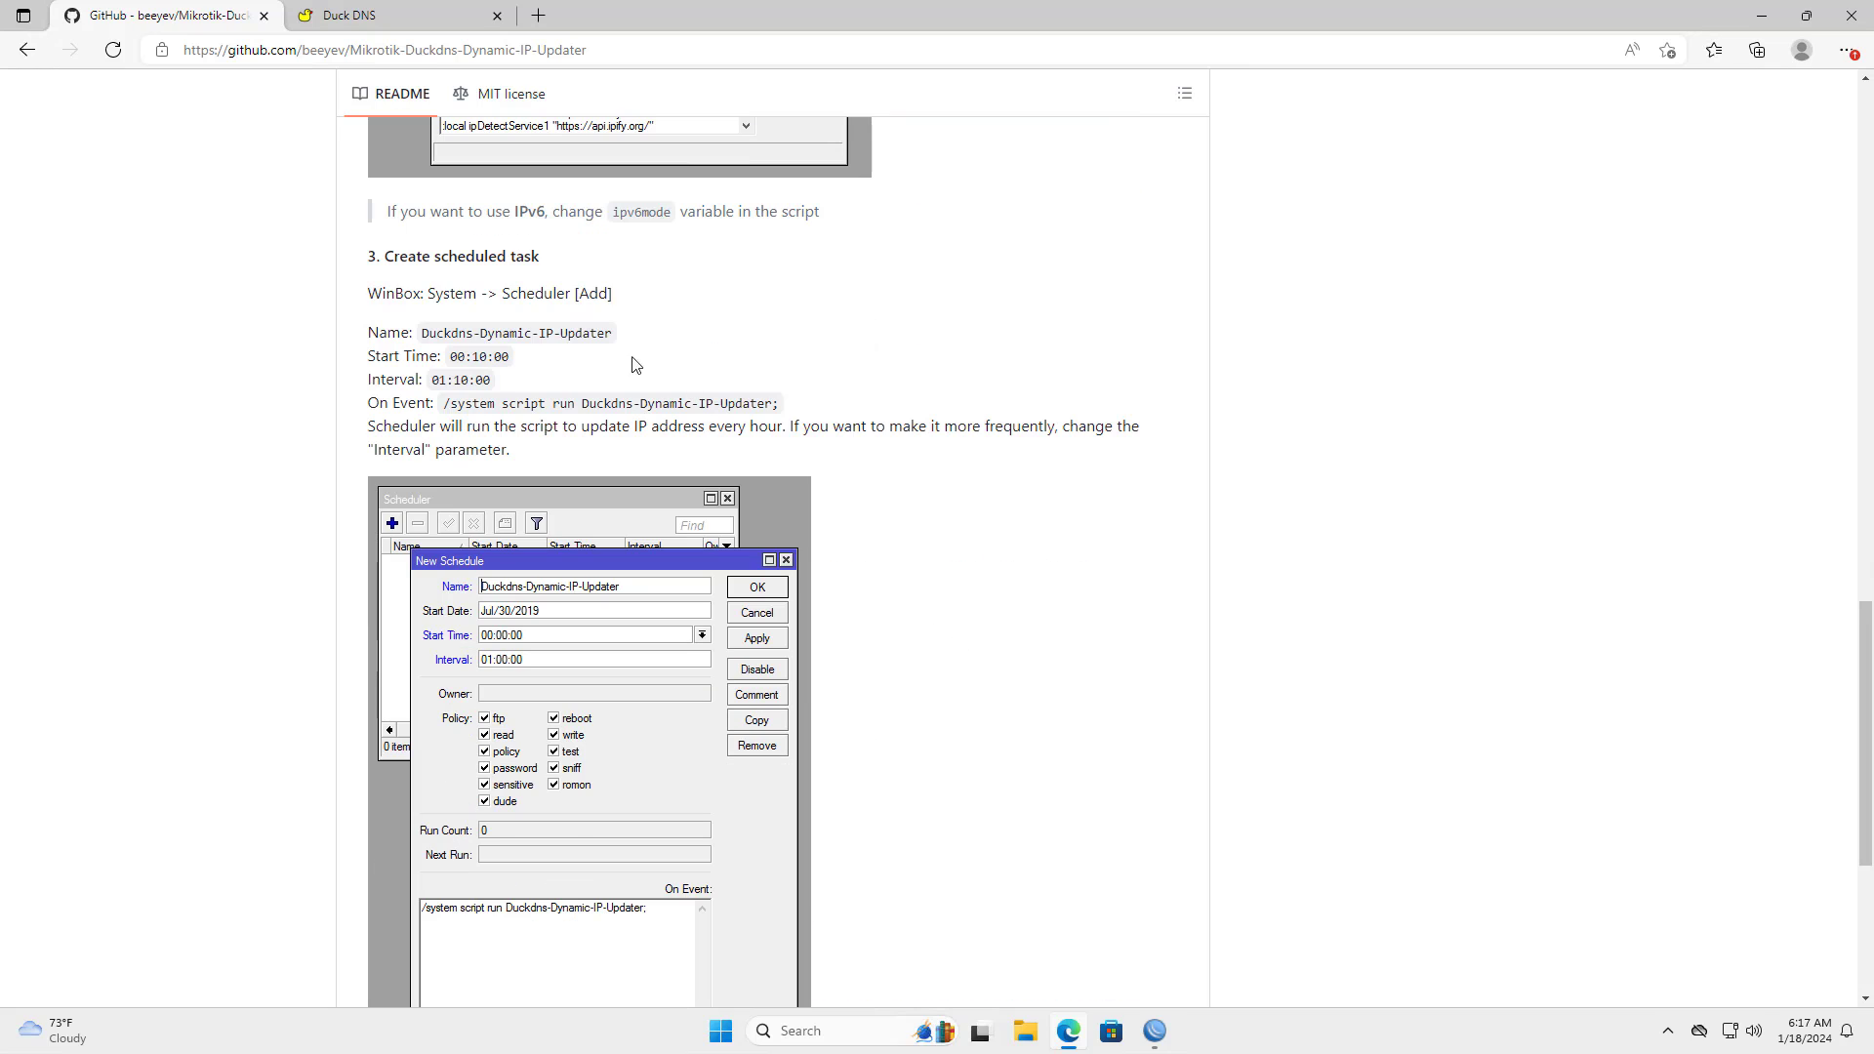
{"action": "left_click_drag", "start_coordinate": [387, 262], "coordinate": [571, 259]}
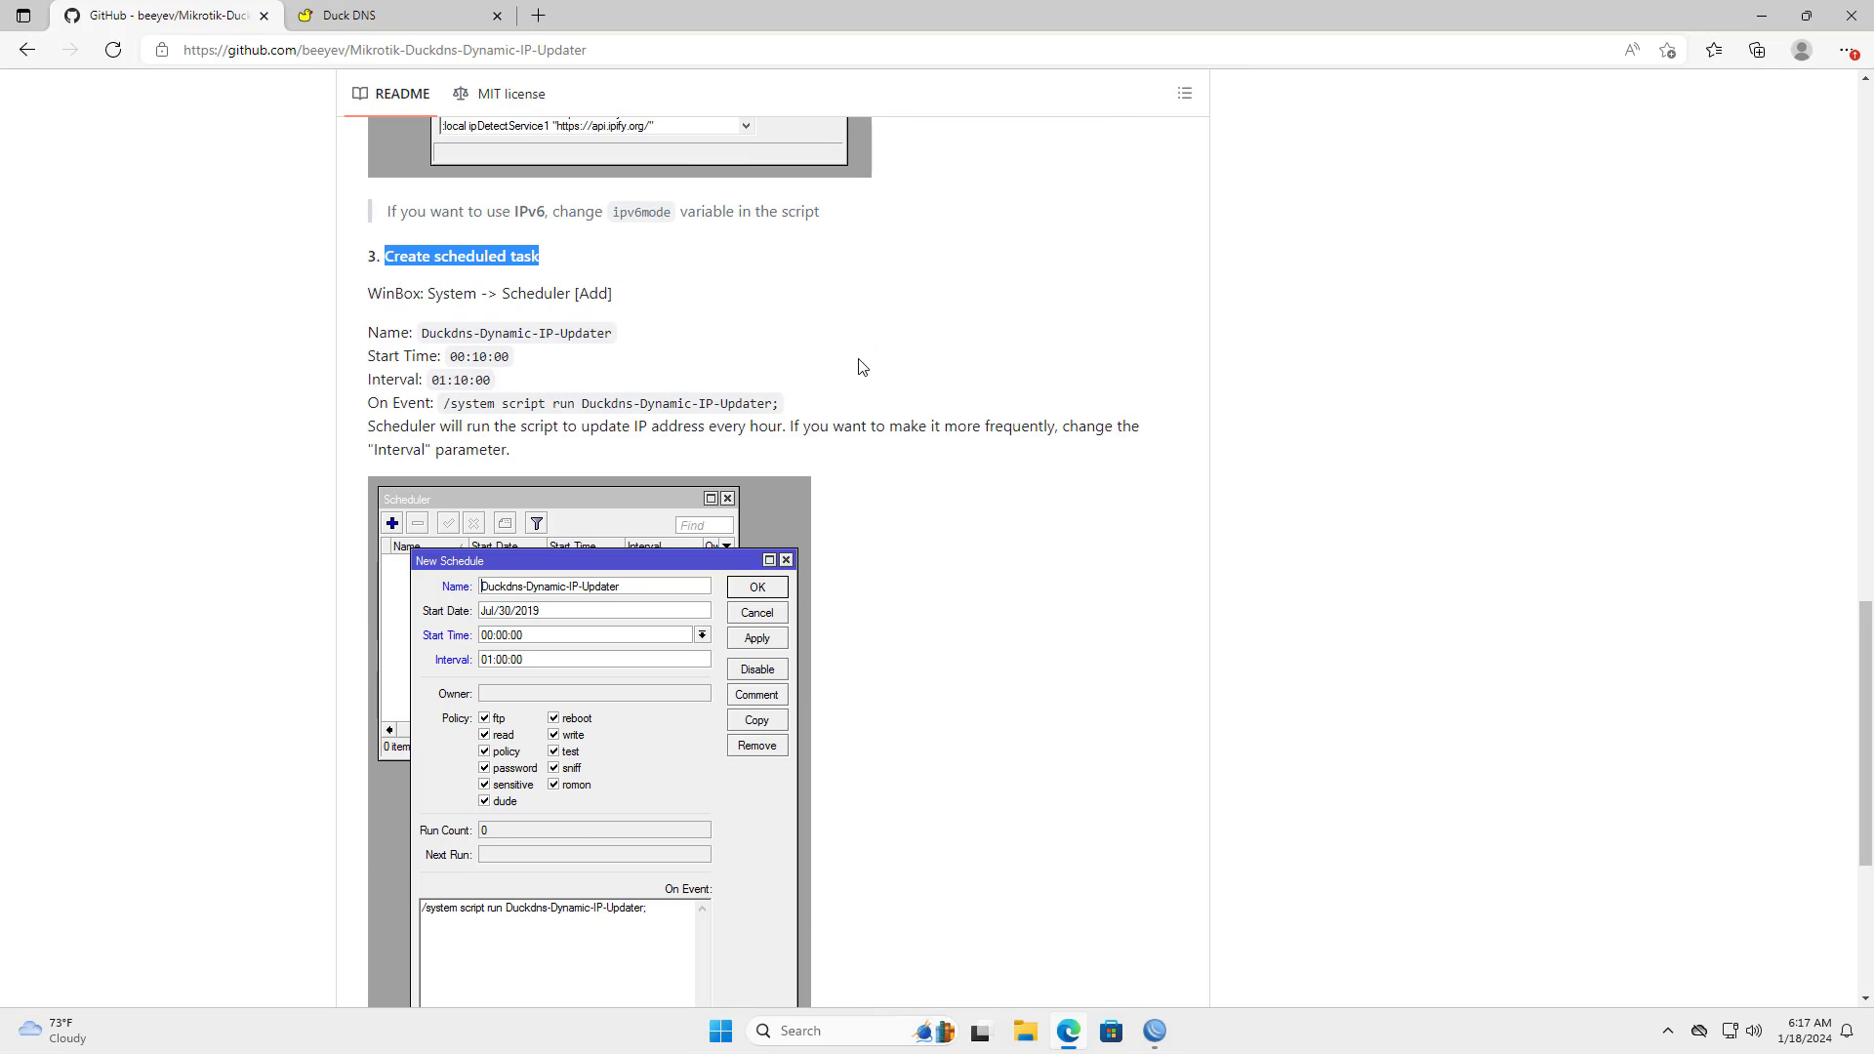
{"action": "left_click", "coordinate": [885, 374]}
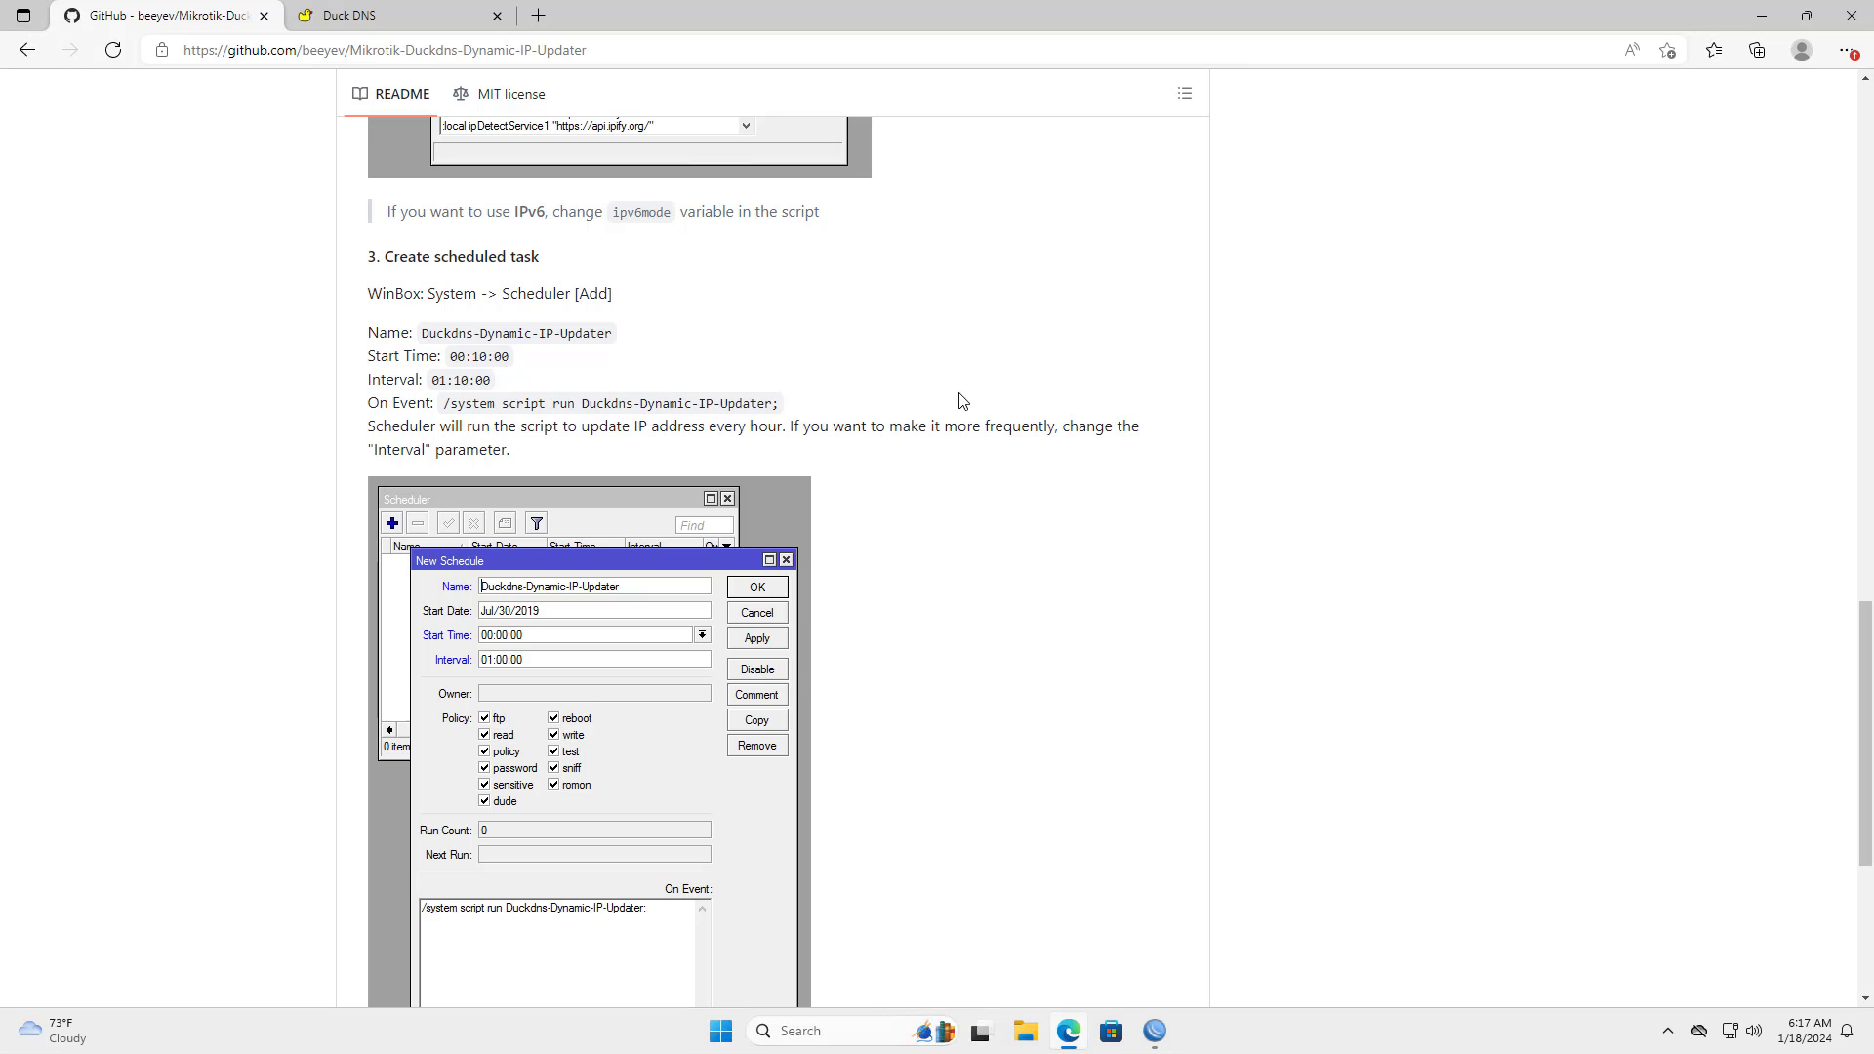
{"action": "left_click", "coordinate": [443, 23]}
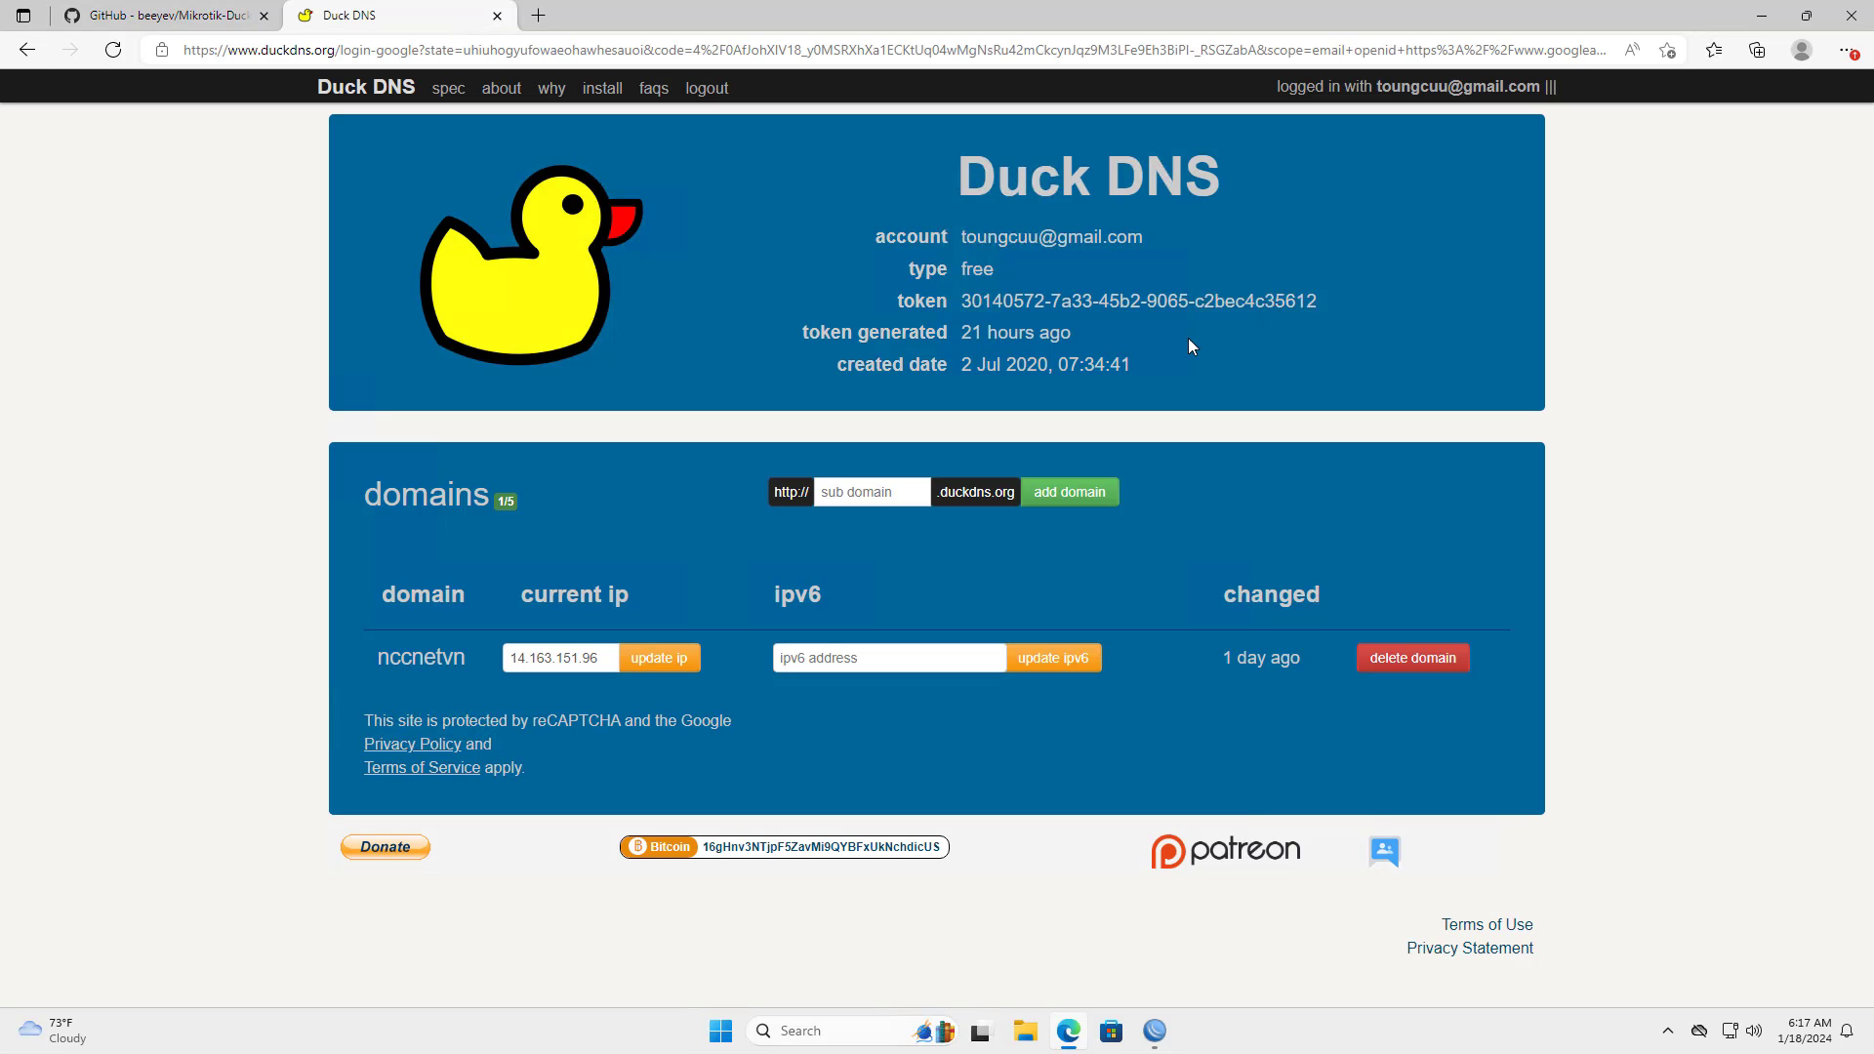
{"action": "left_click", "coordinate": [1154, 1035]}
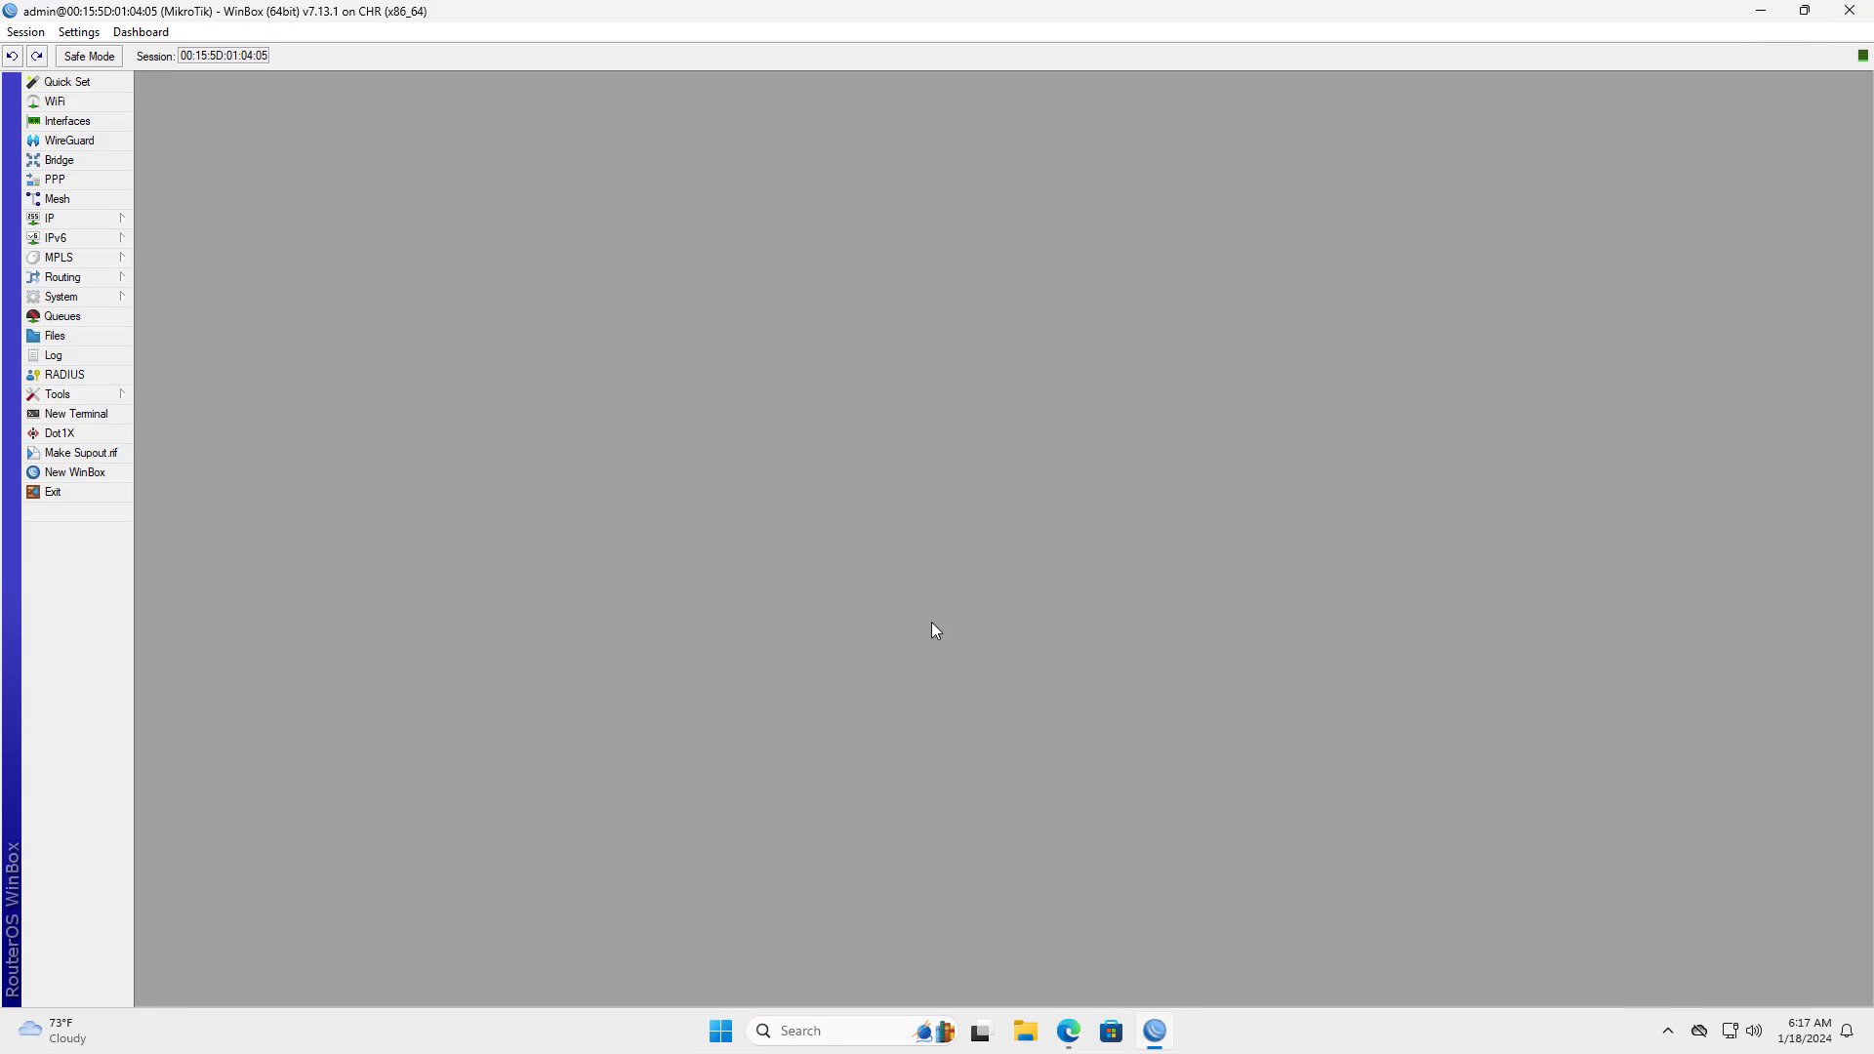
Add a new System script named Duckdns-Dynamic-IP-Updater, then go back to the GitHub README
{"action": "left_click", "coordinate": [65, 297]}
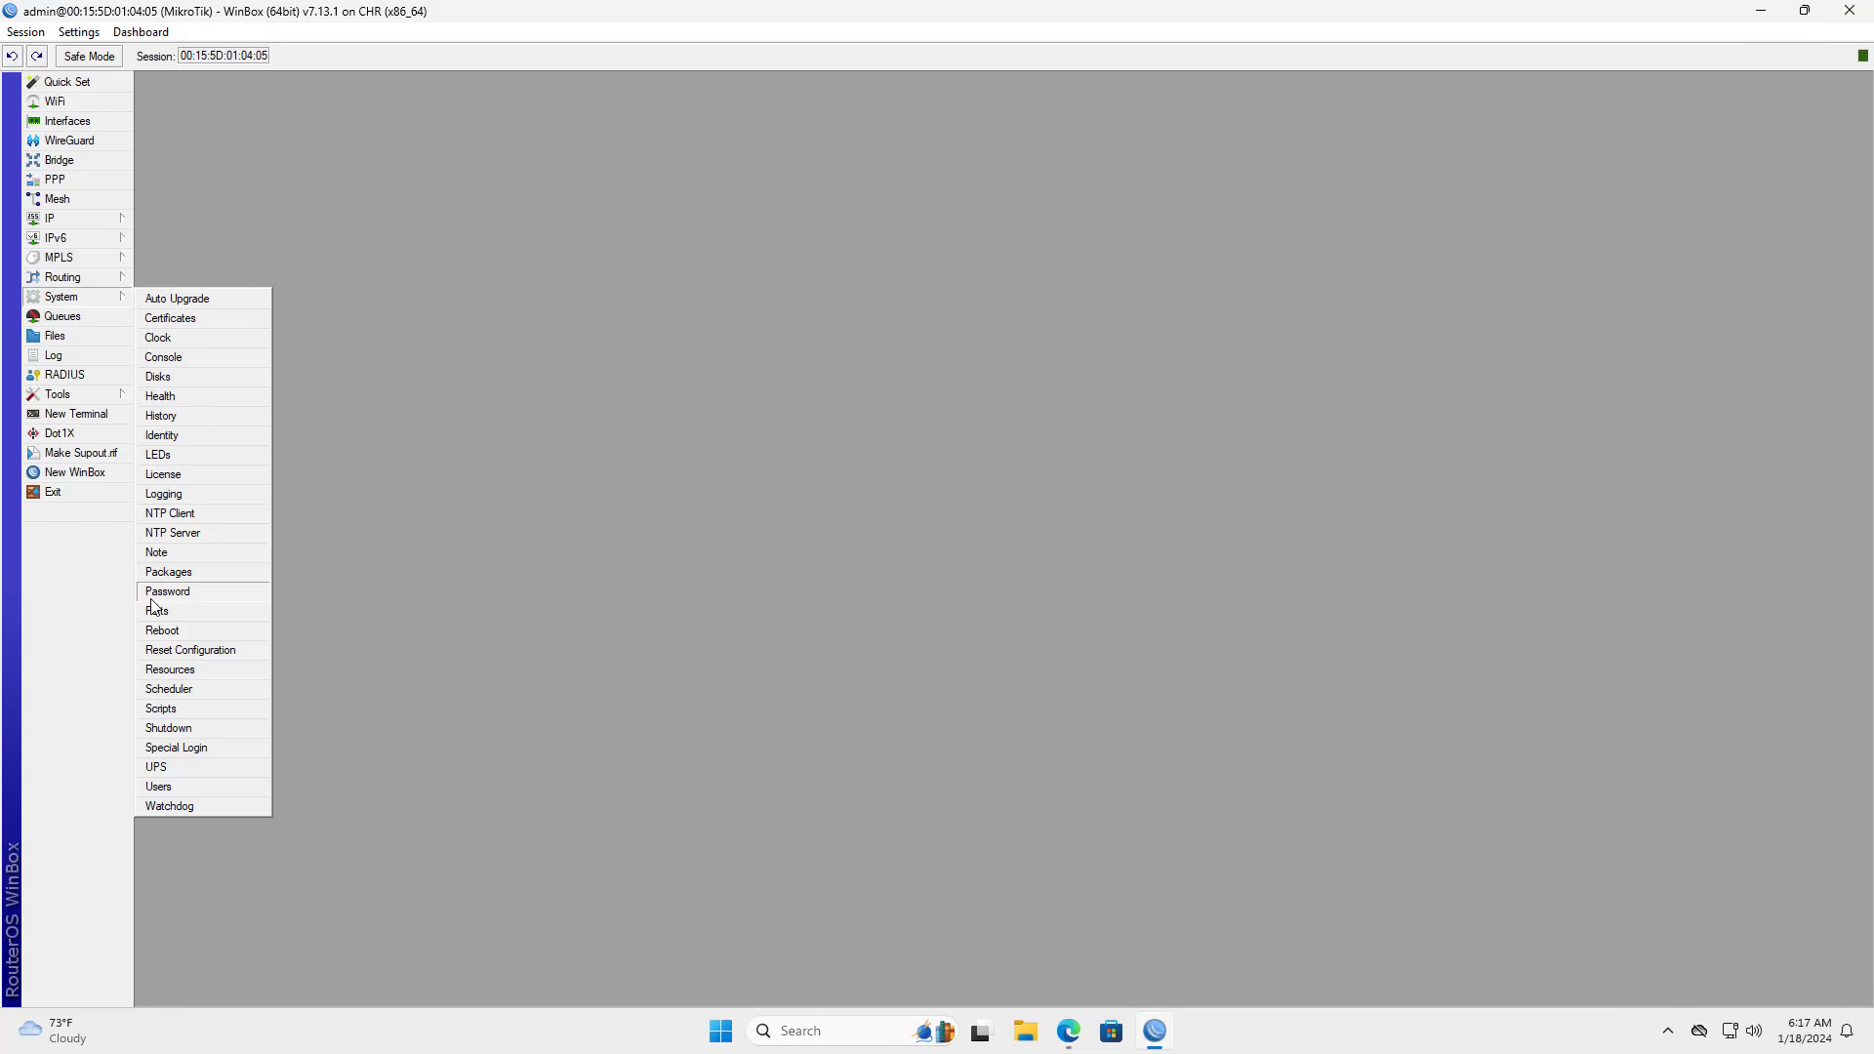
{"action": "left_click", "coordinate": [162, 708]}
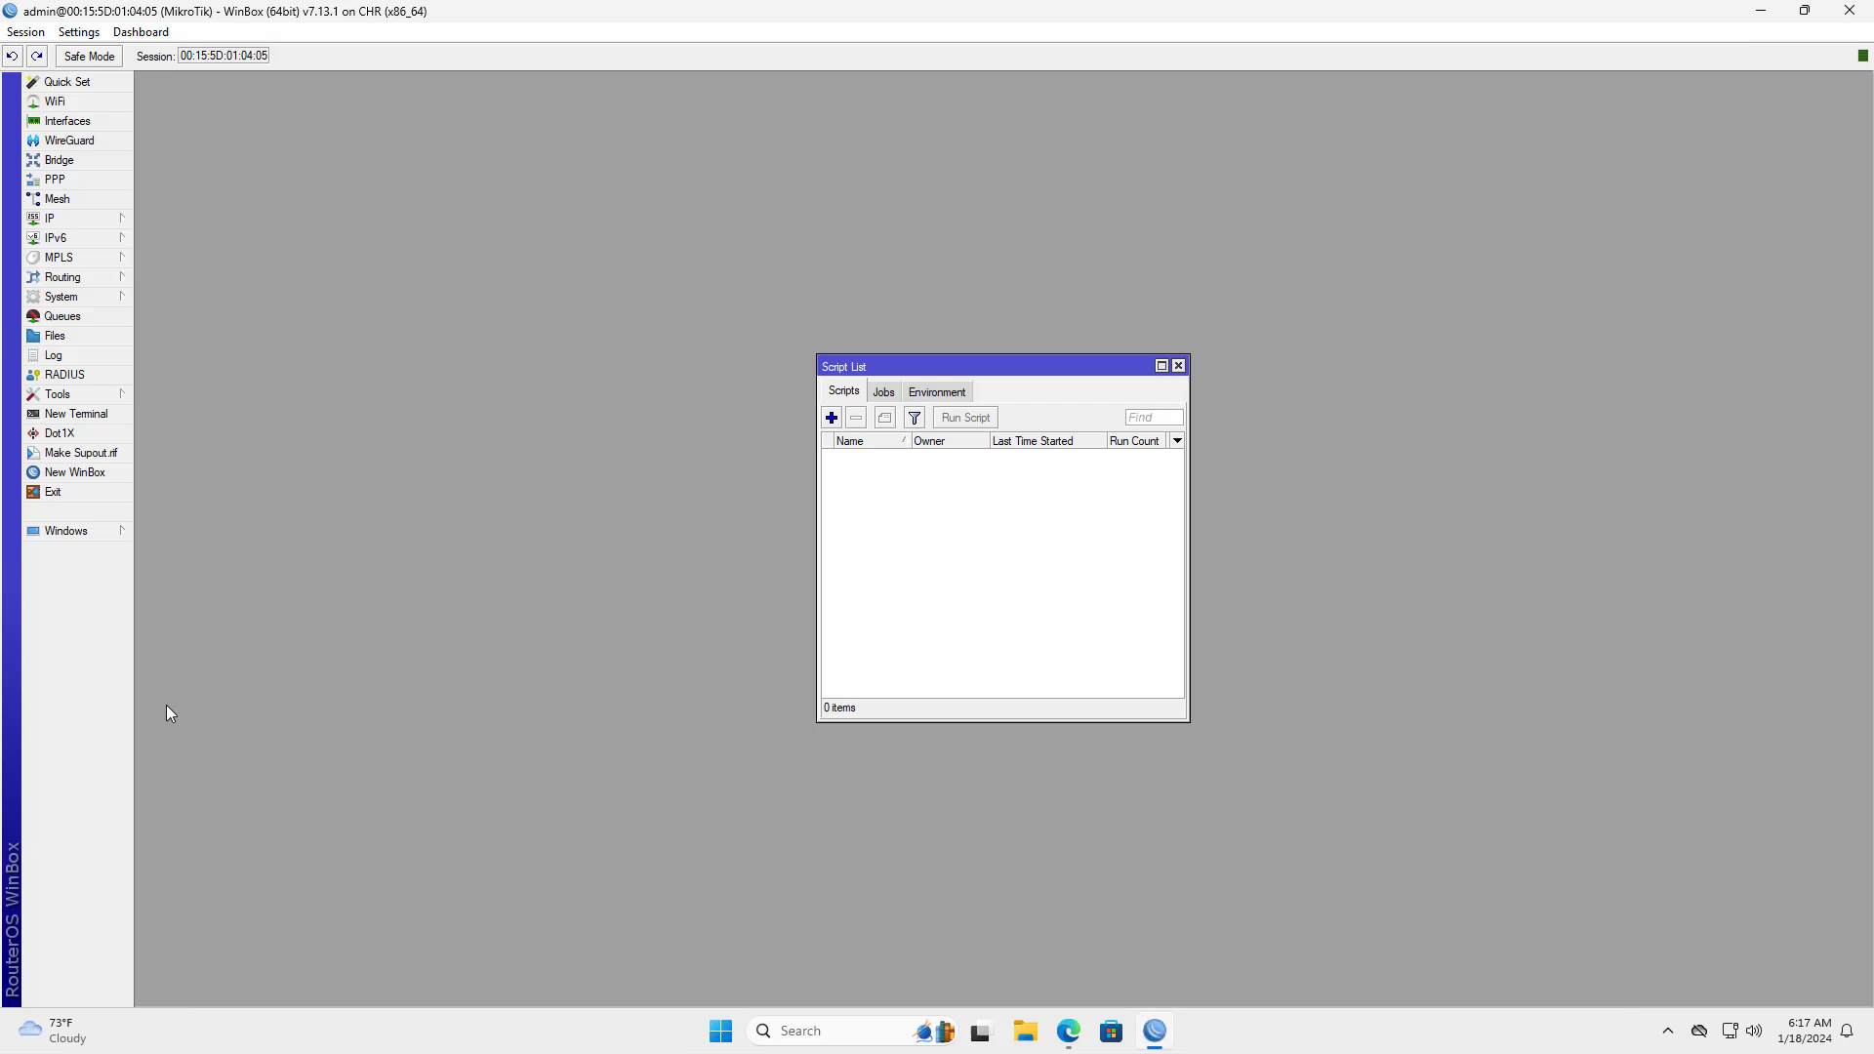
{"action": "left_click", "coordinate": [832, 418]}
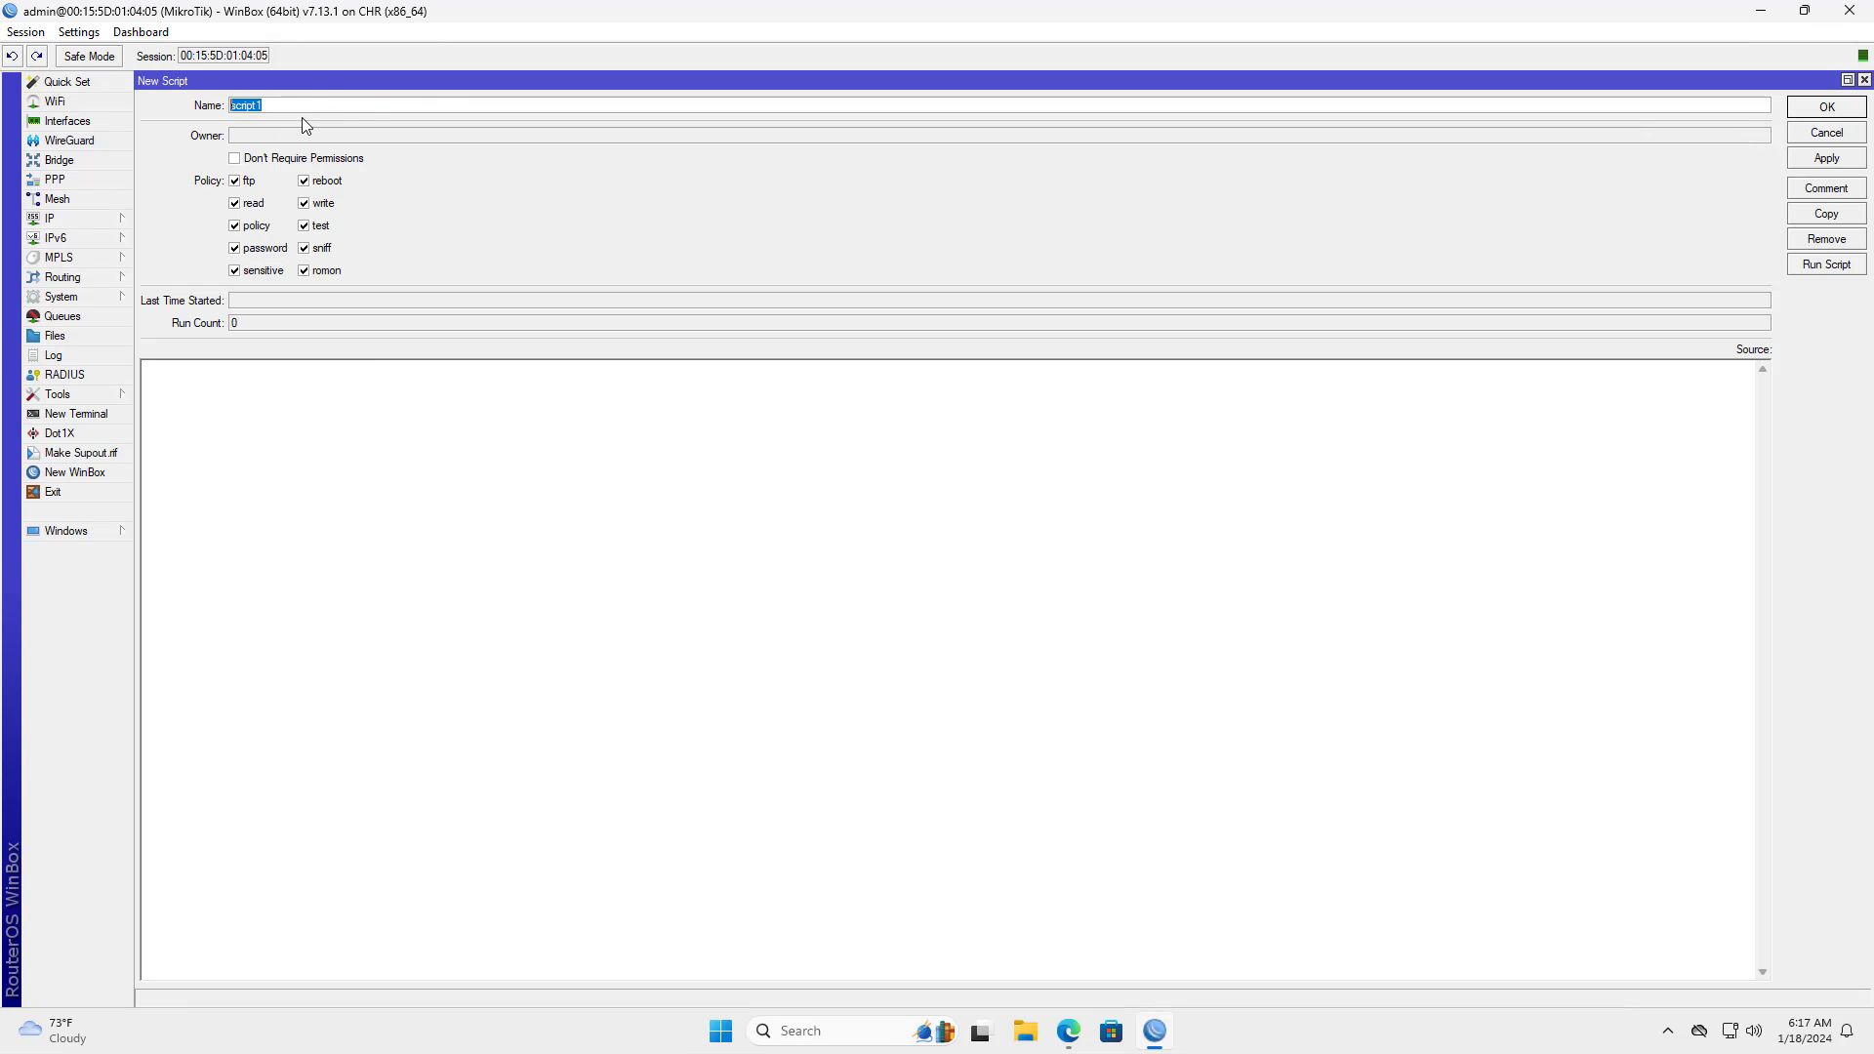
{"action": "type", "text": "Duckdns-Dynamic-IP-Updater"}
{"action": "left_click", "coordinate": [236, 402]}
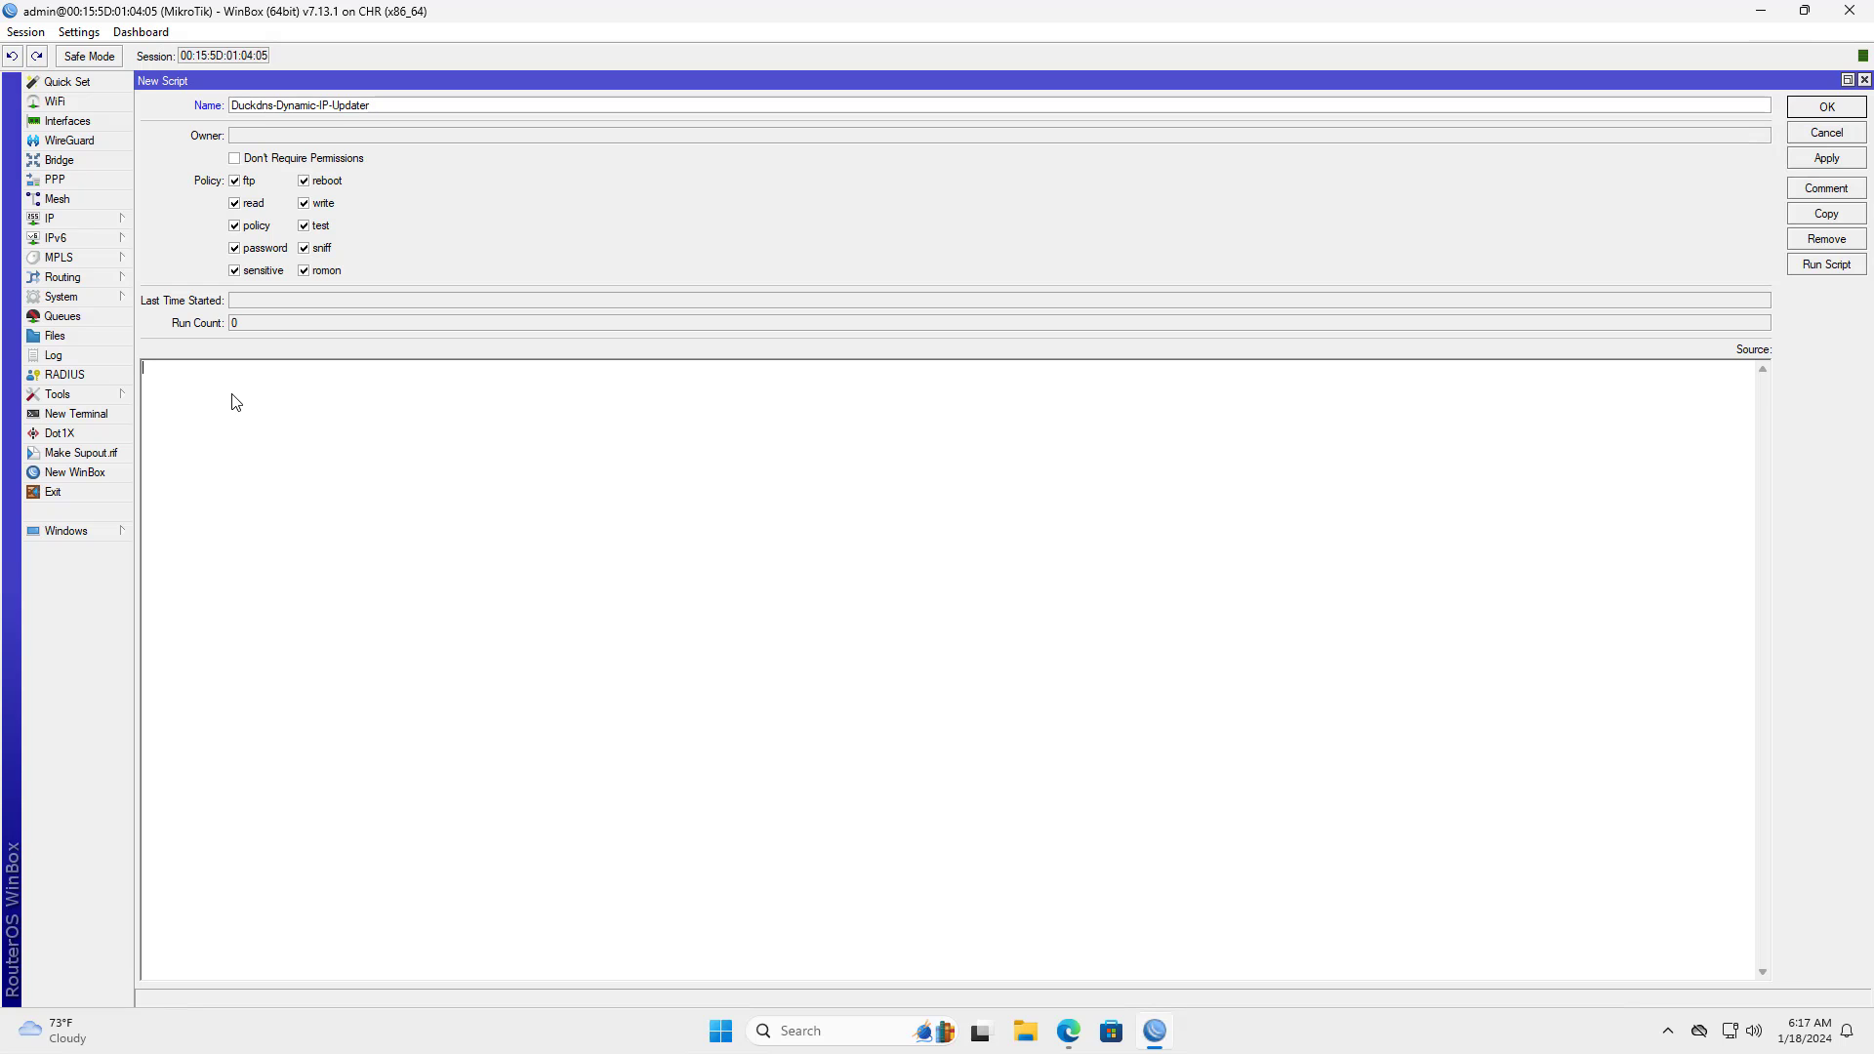
{"action": "left_click", "coordinate": [1069, 1031]}
Open the raw mikrotik-duckdns-dynamic-ip-updater.rsc source in a new tab and copy all of it
{"action": "left_click", "coordinate": [997, 737]}
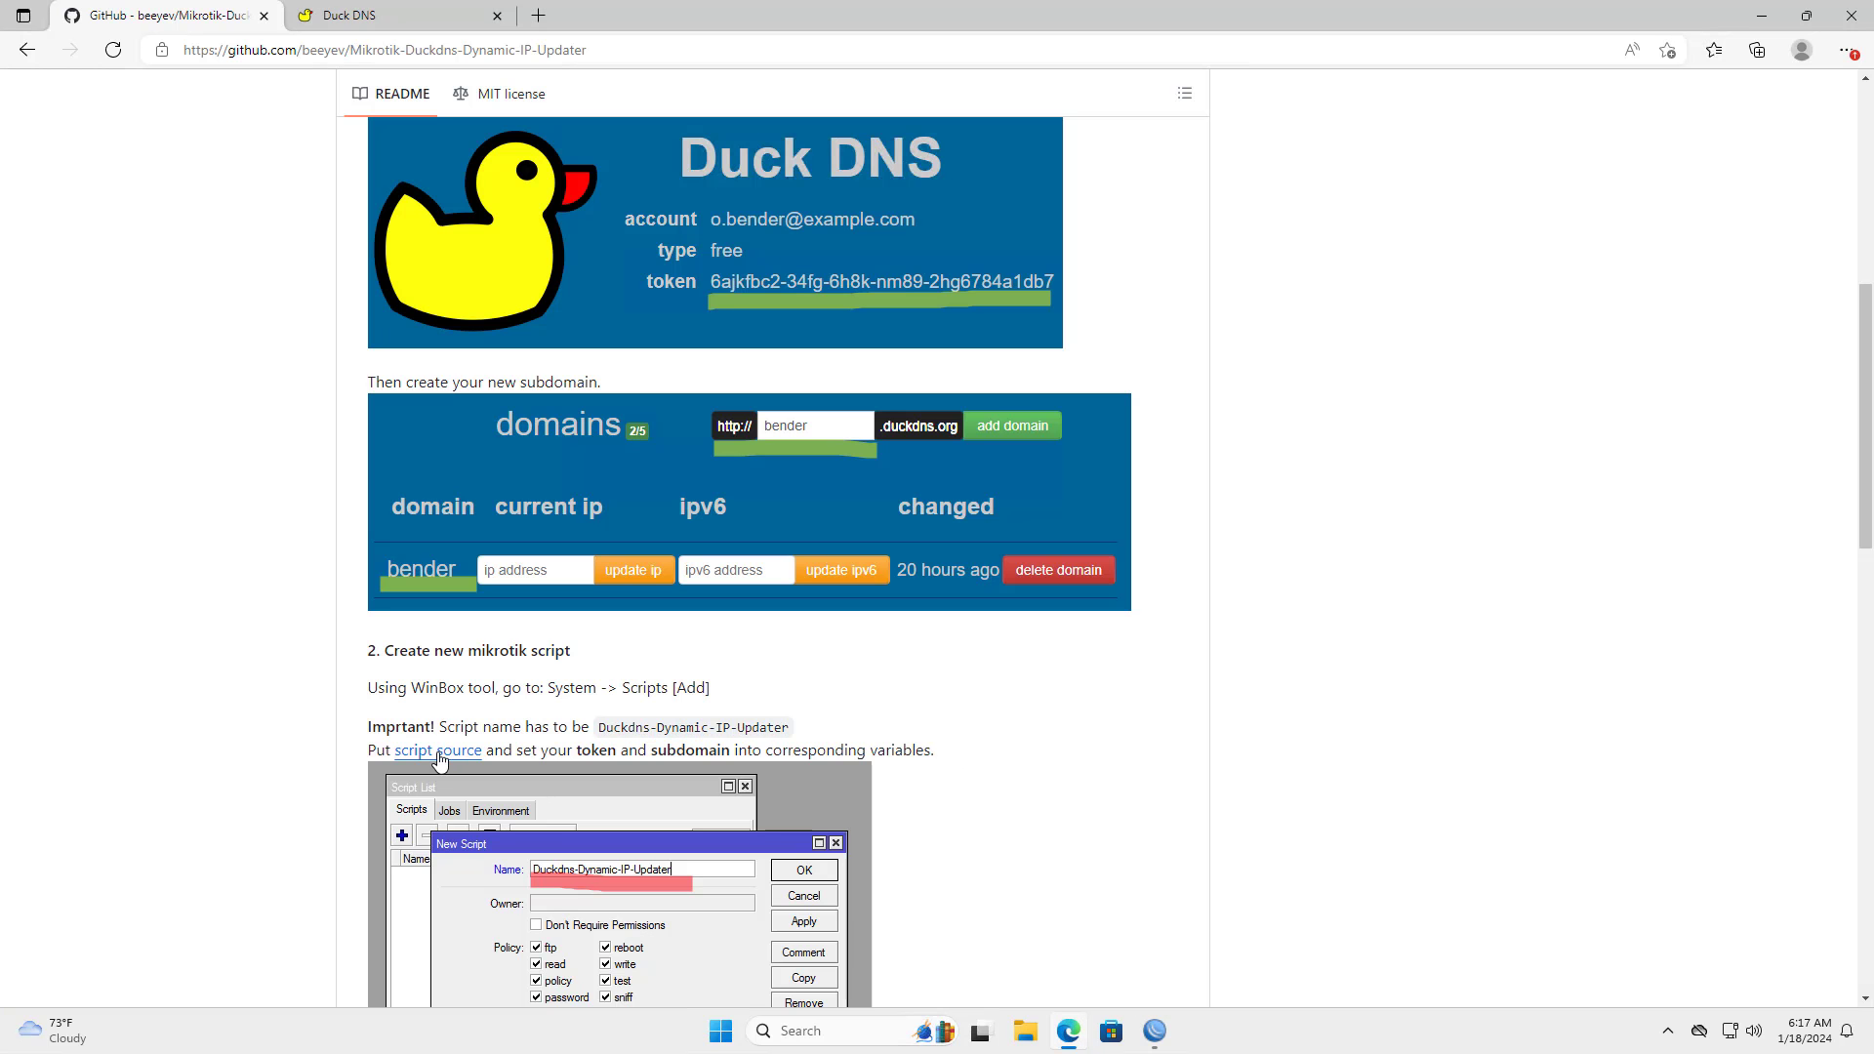
{"action": "middle_click", "coordinate": [434, 761]}
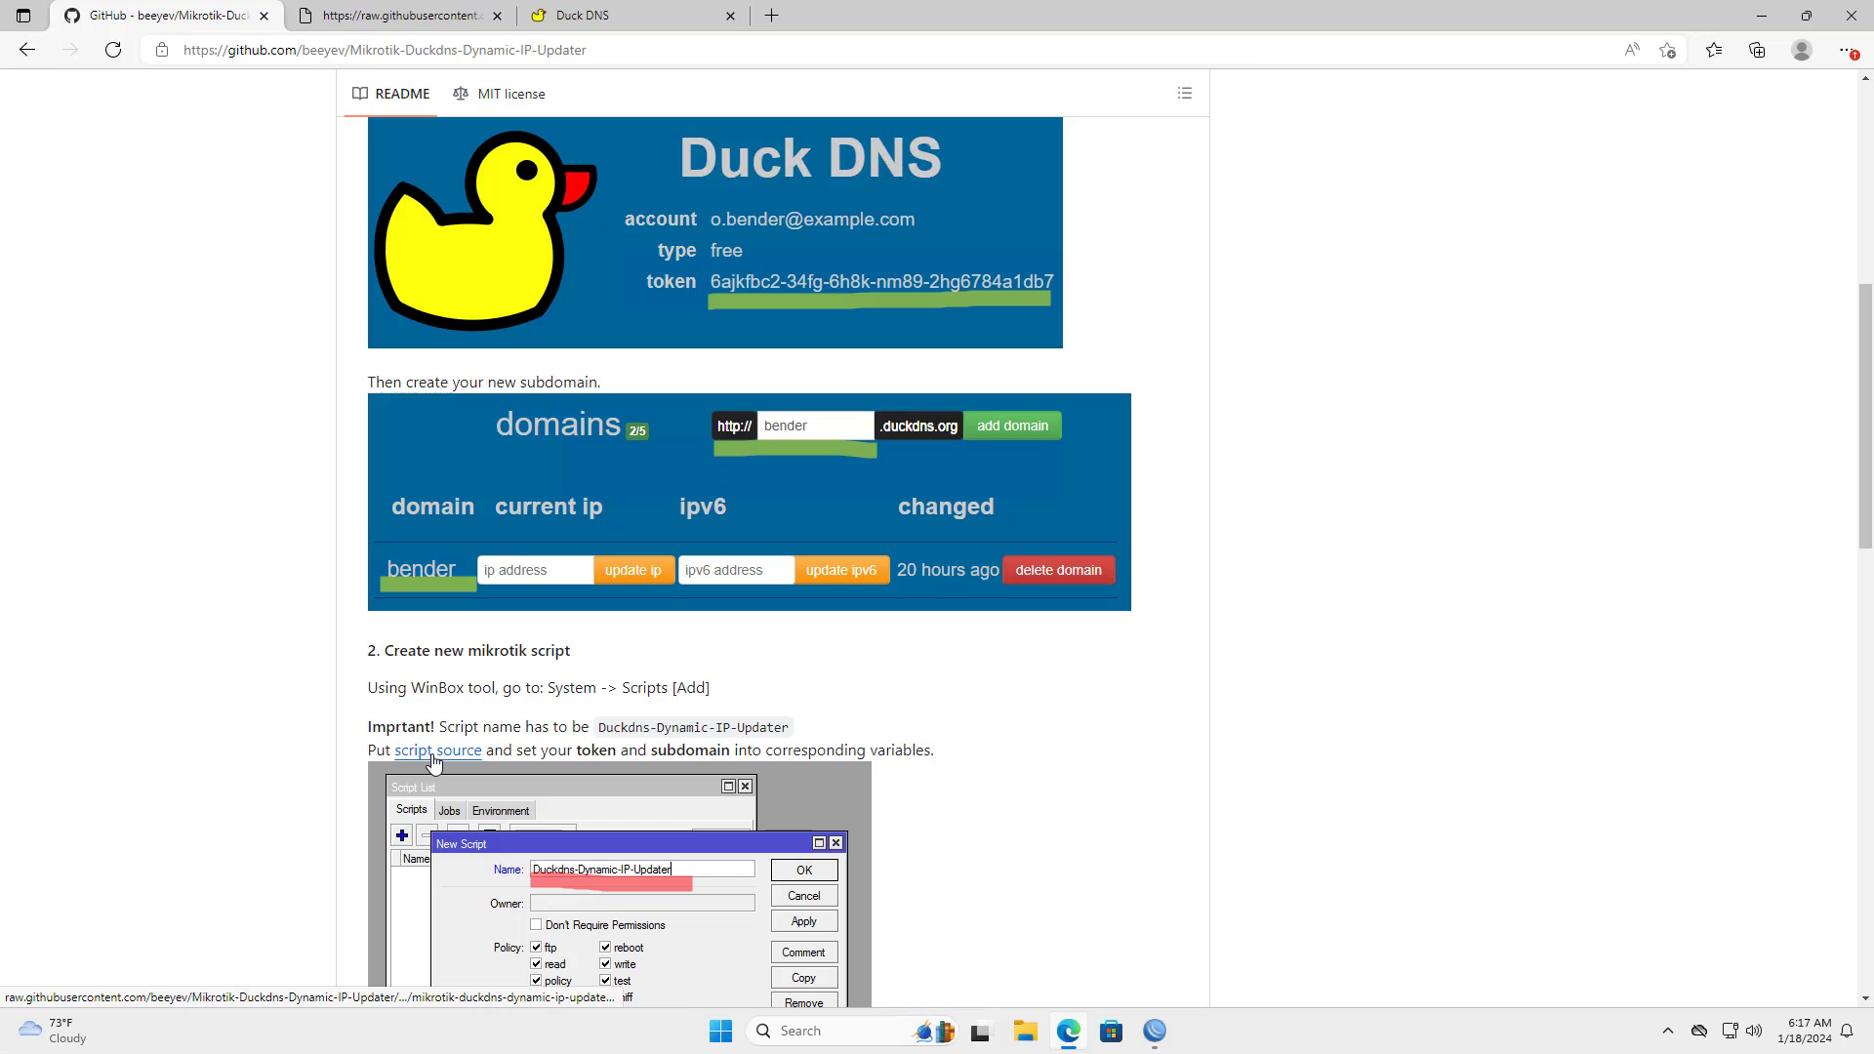
{"action": "left_click", "coordinate": [423, 28]}
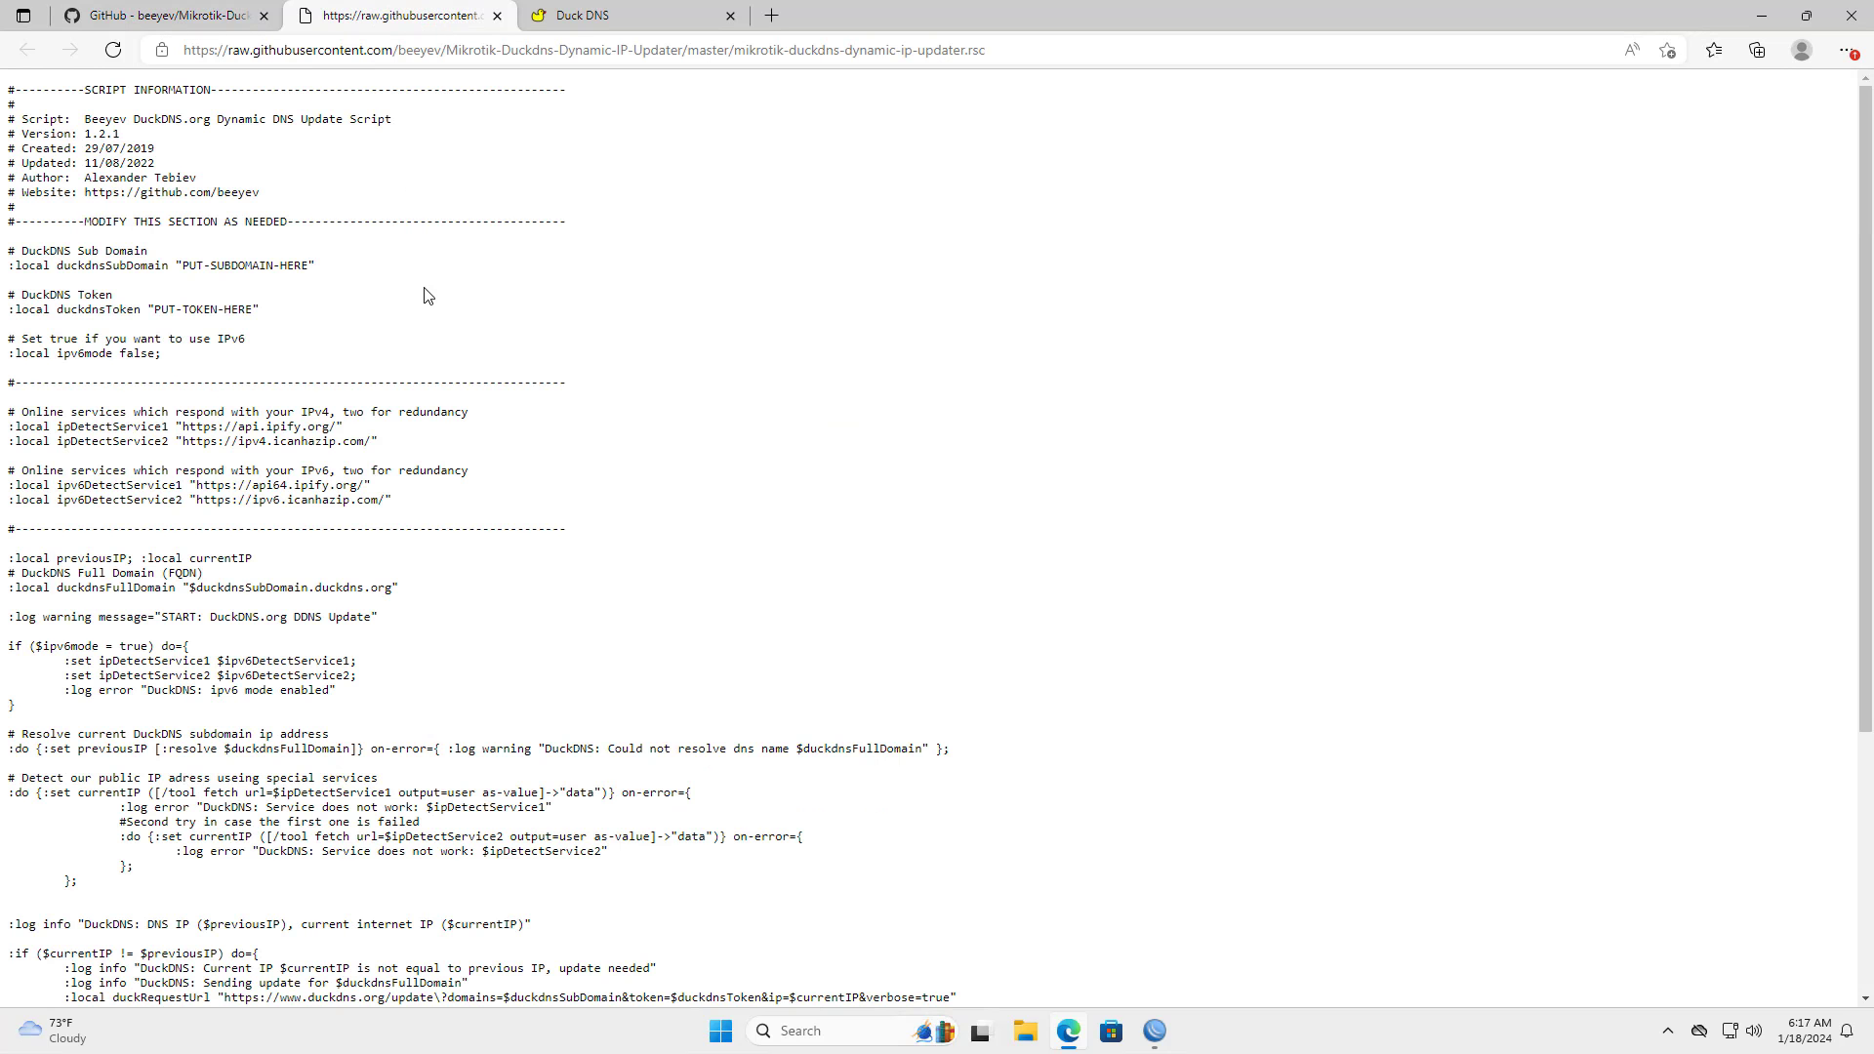
{"action": "key", "text": "ctrl+a"}
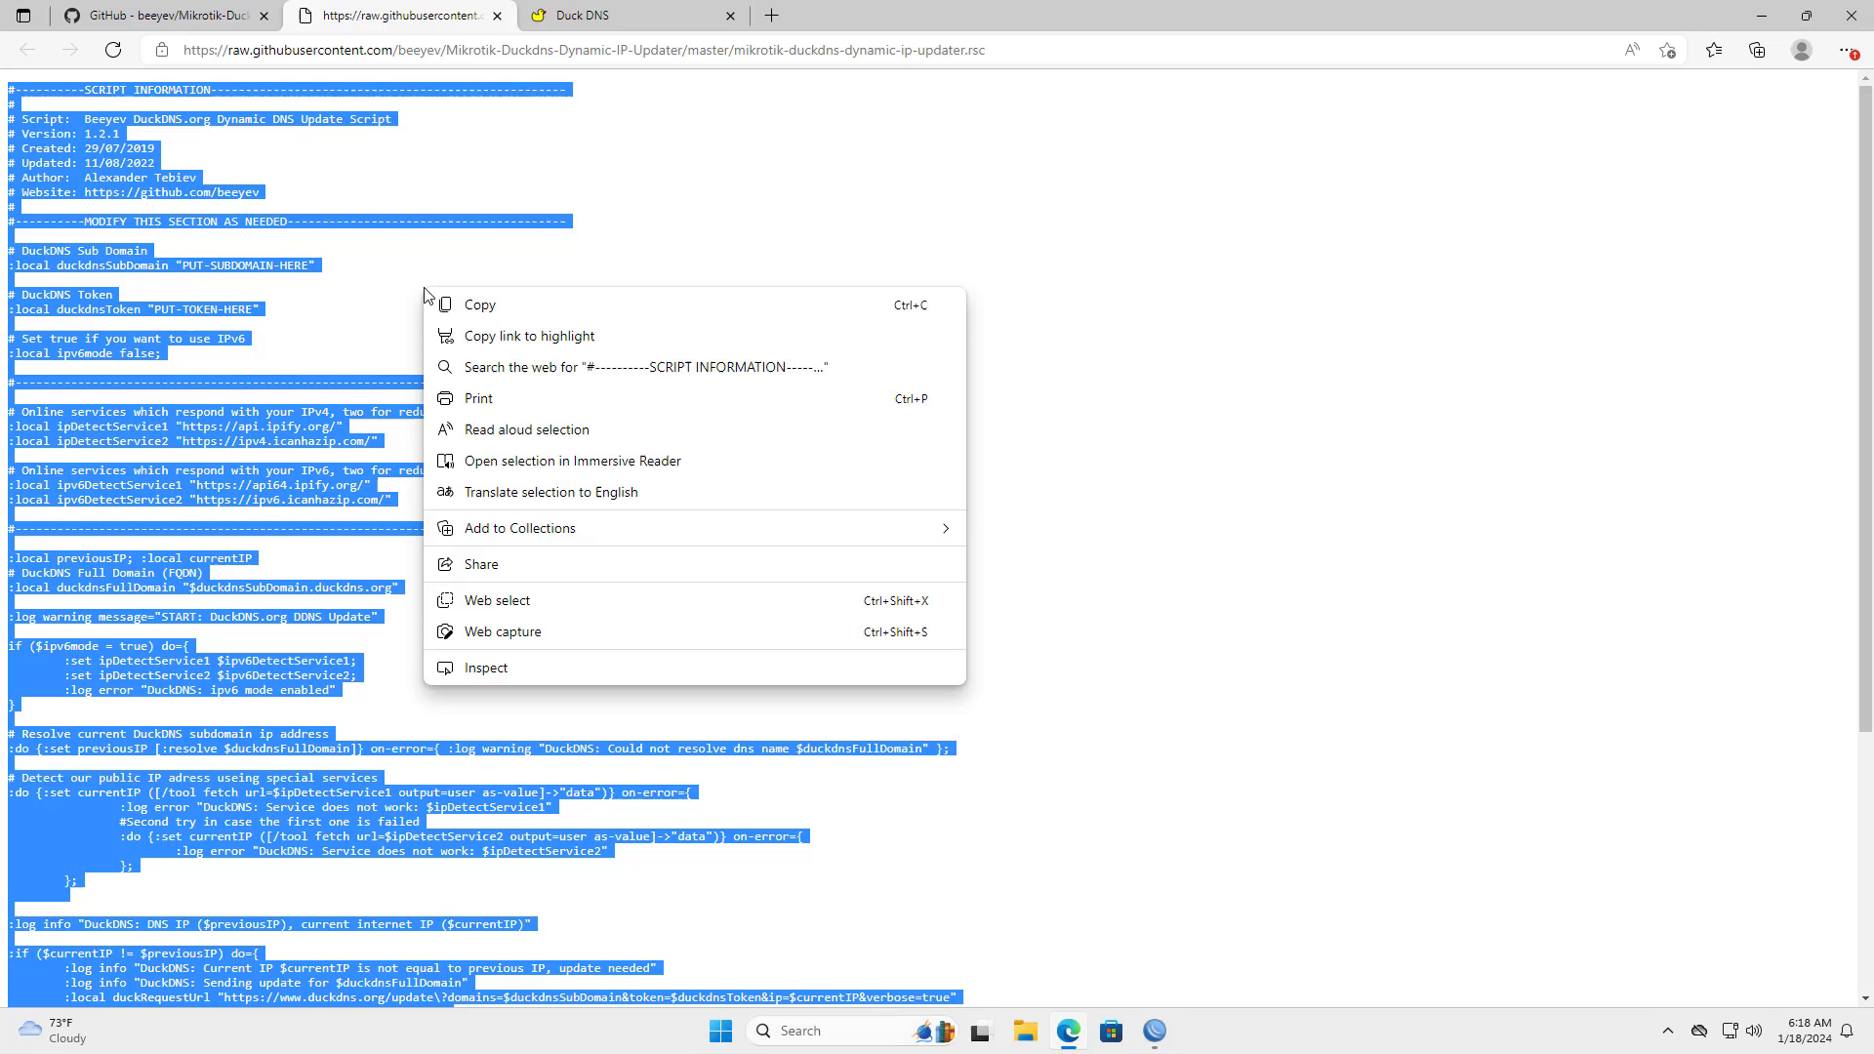
{"action": "left_click", "coordinate": [525, 303]}
{"action": "left_click", "coordinate": [1155, 1031]}
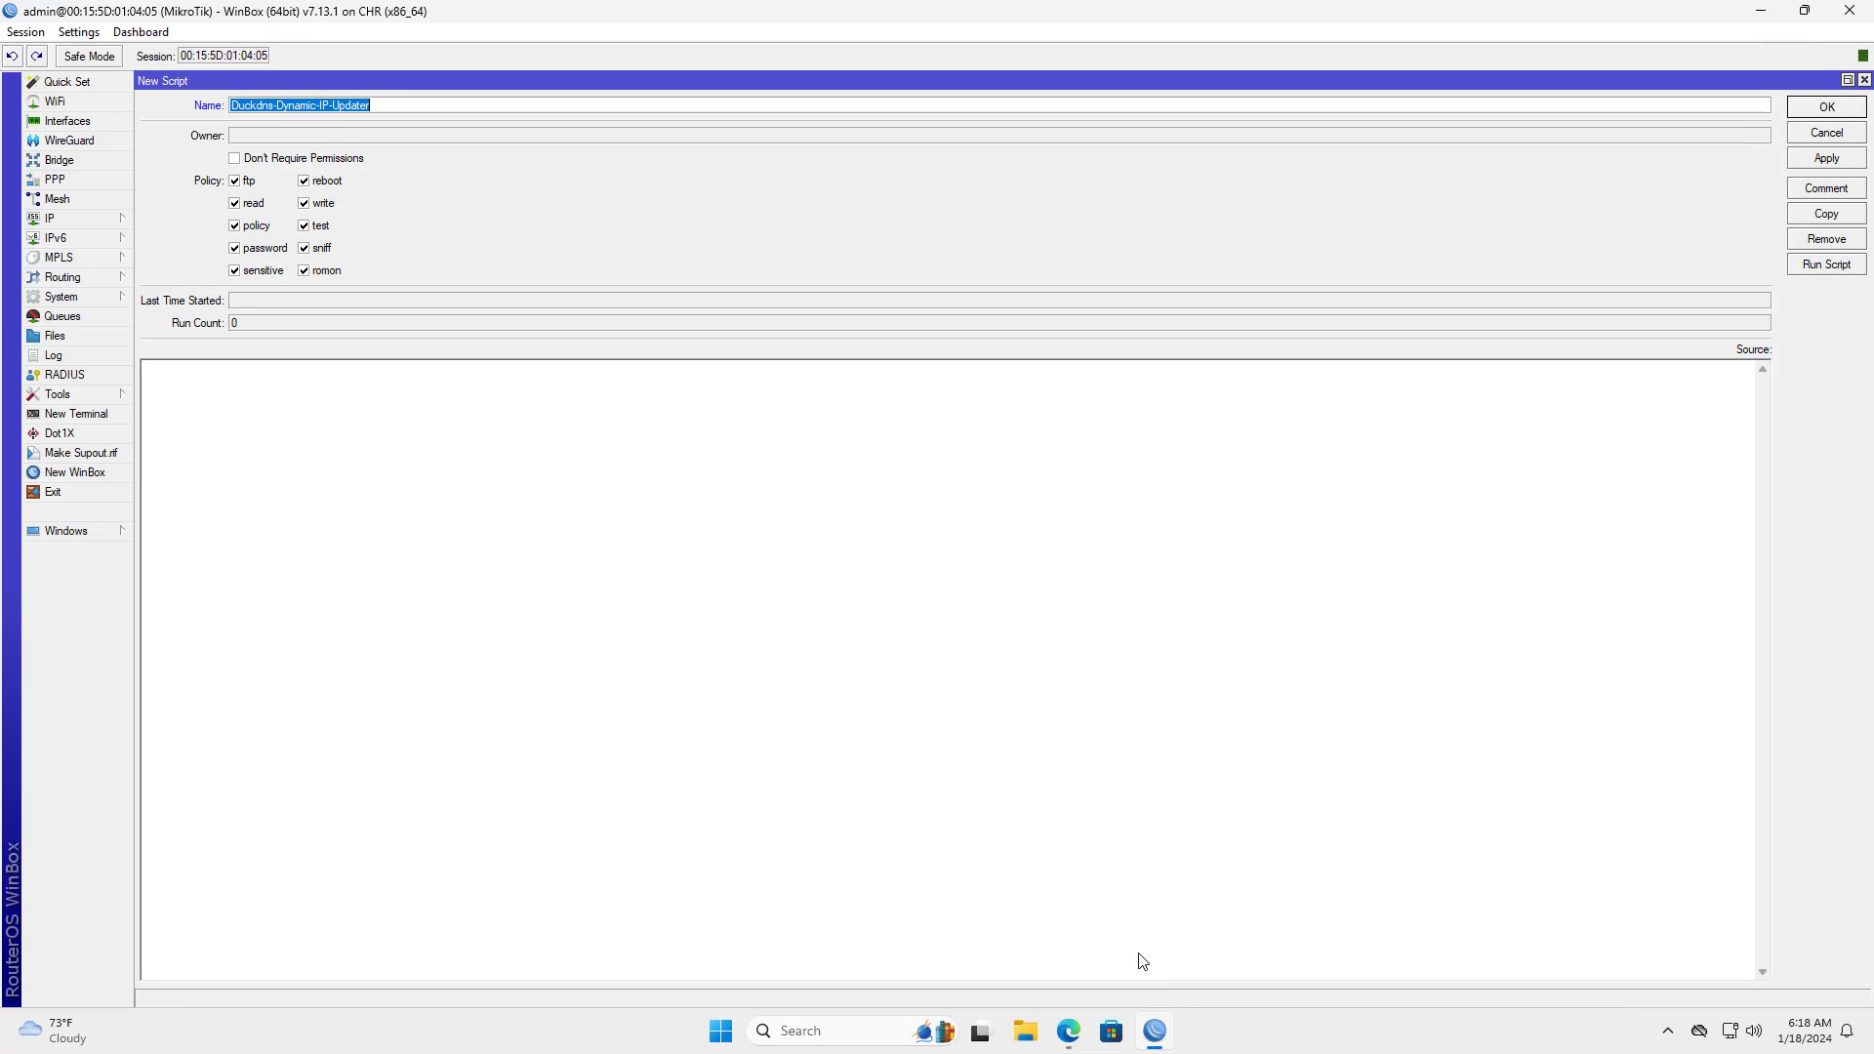
Paste the DuckDNS updater code into the script source and mark the subdomain and token lines
{"action": "left_click", "coordinate": [364, 427]}
{"action": "right_click", "coordinate": [364, 423]}
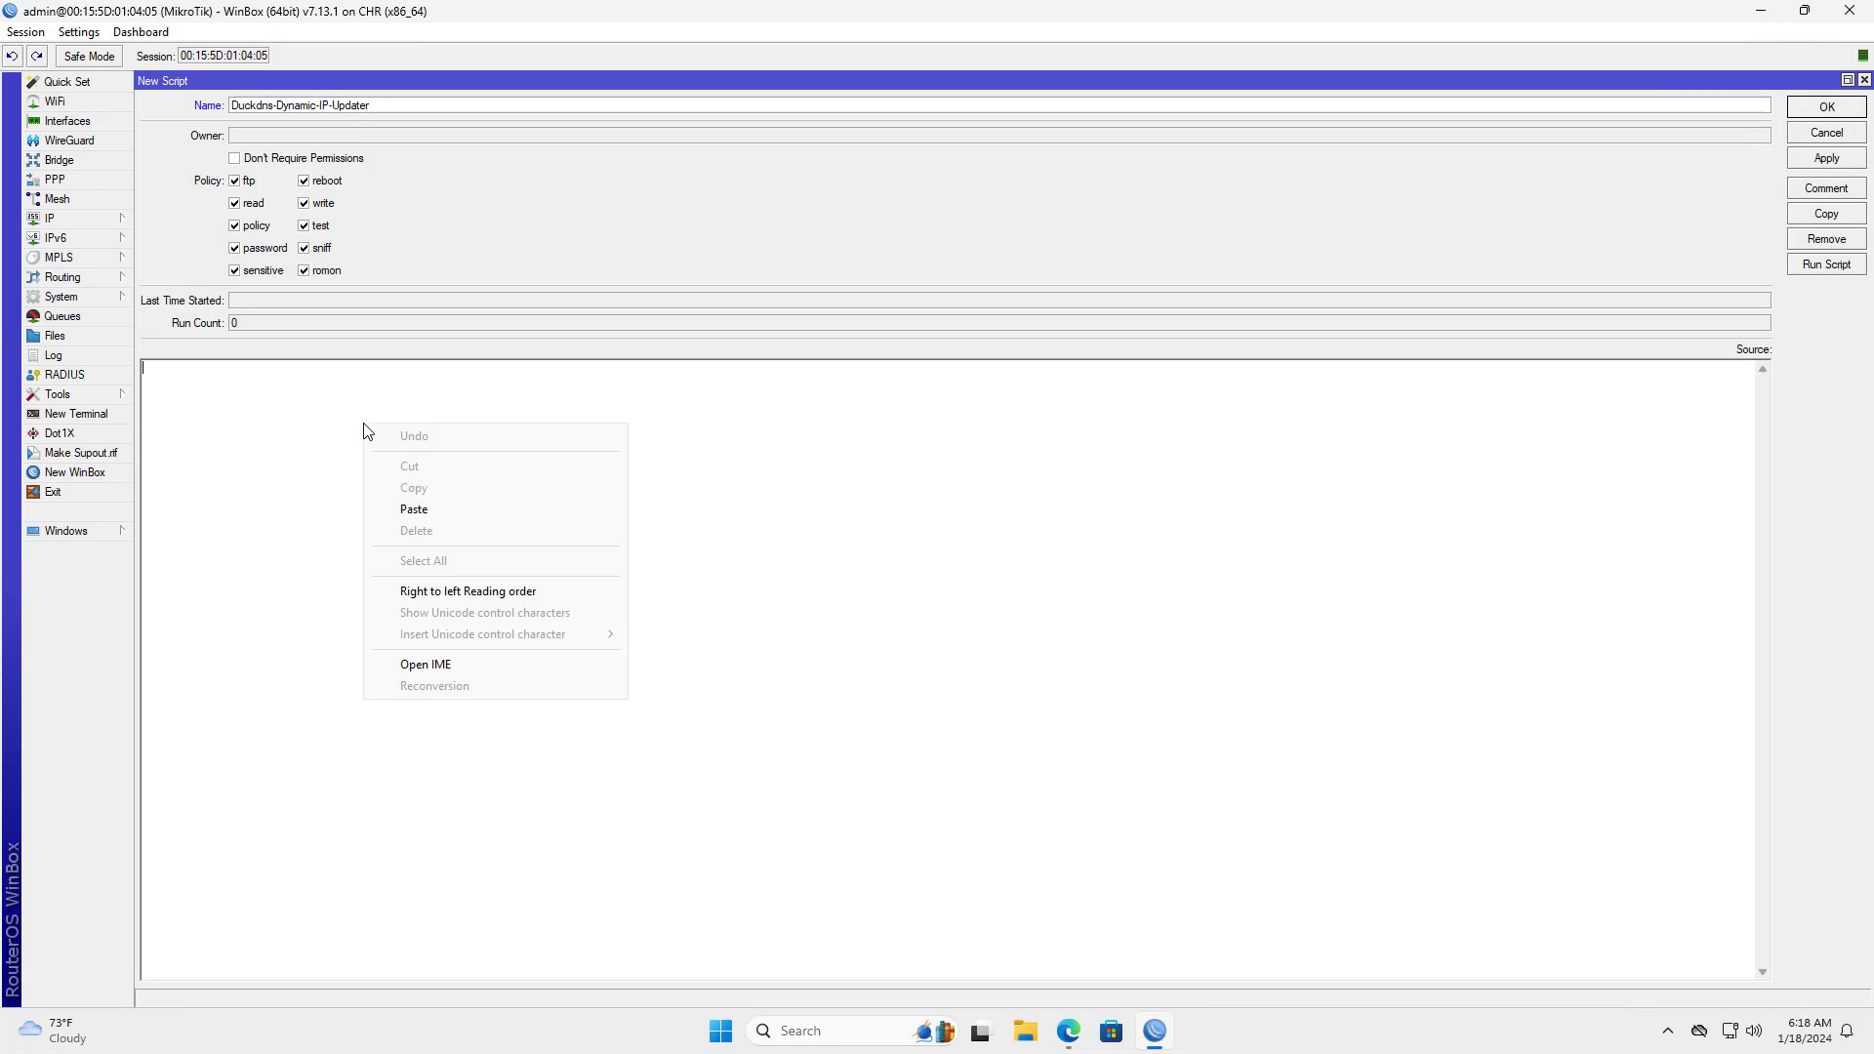
{"action": "left_click", "coordinate": [396, 513]}
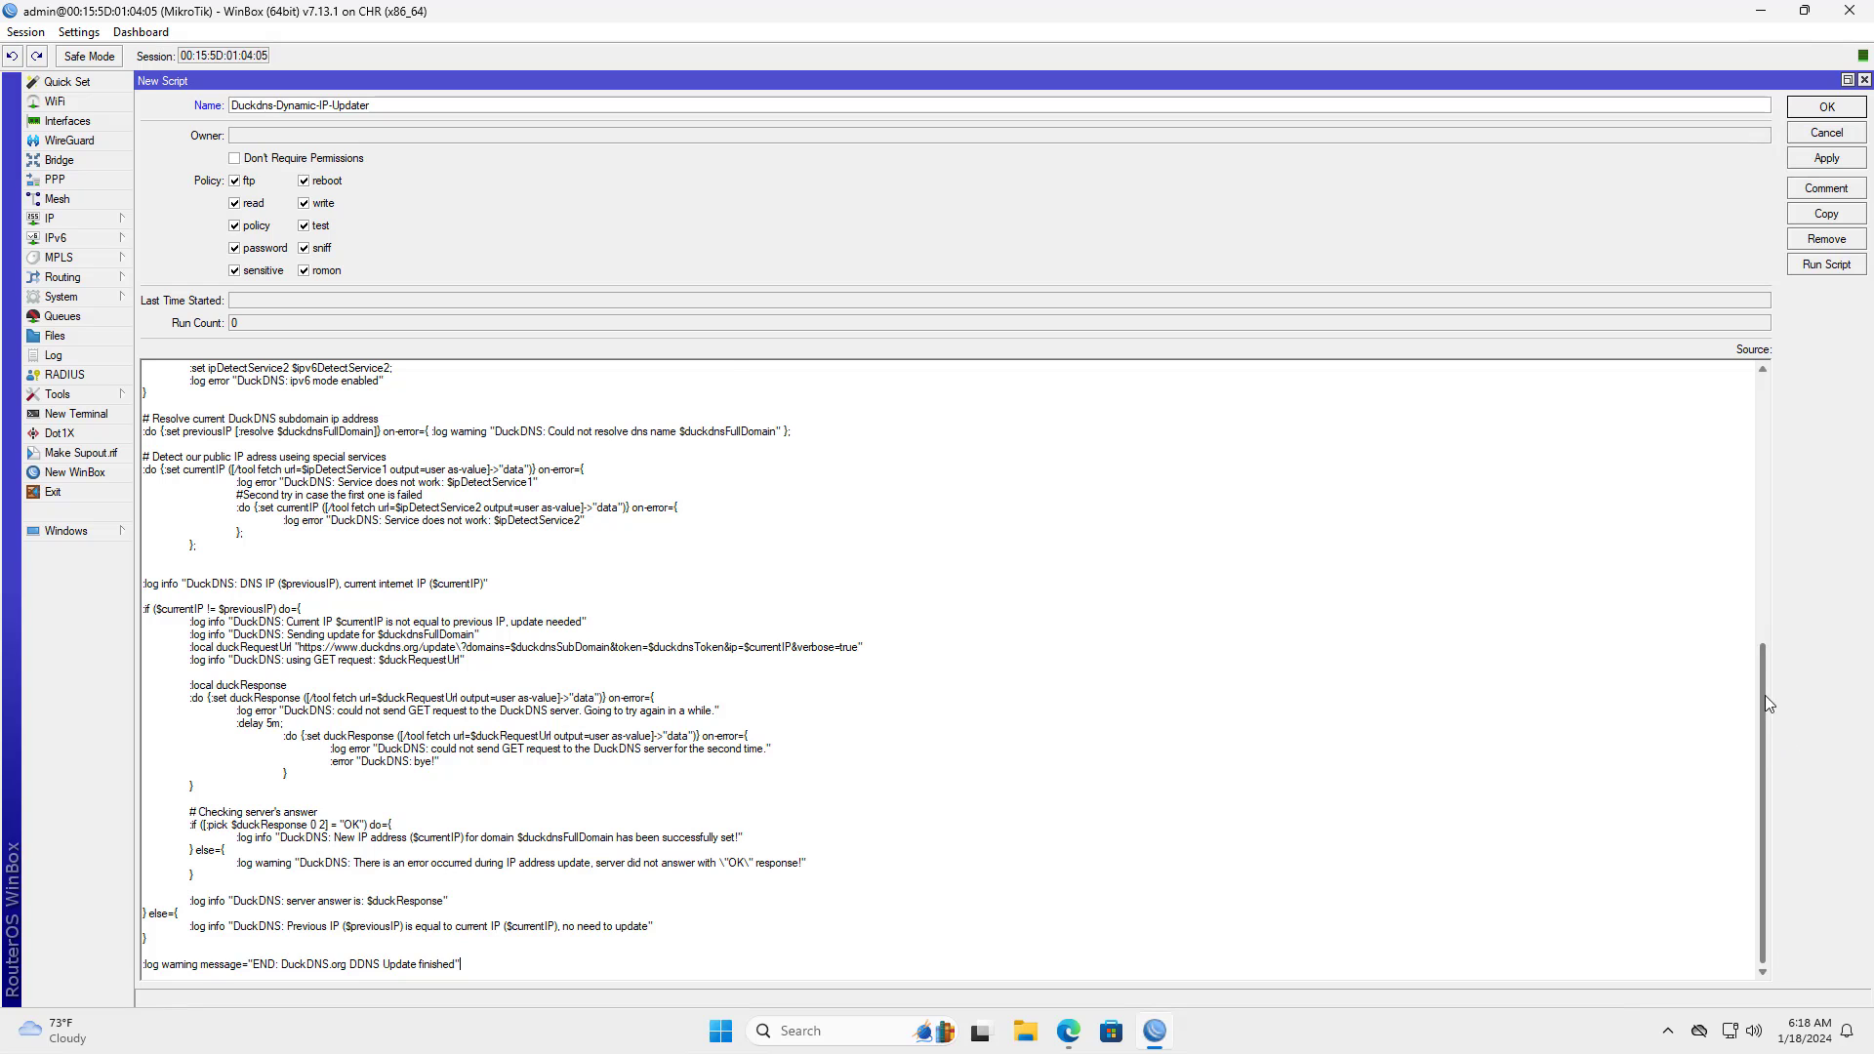
{"action": "left_click_drag", "start_coordinate": [1769, 705], "coordinate": [1772, 438]}
{"action": "left_click_drag", "start_coordinate": [402, 522], "coordinate": [141, 524]}
{"action": "left_click_drag", "start_coordinate": [356, 561], "coordinate": [142, 562]}
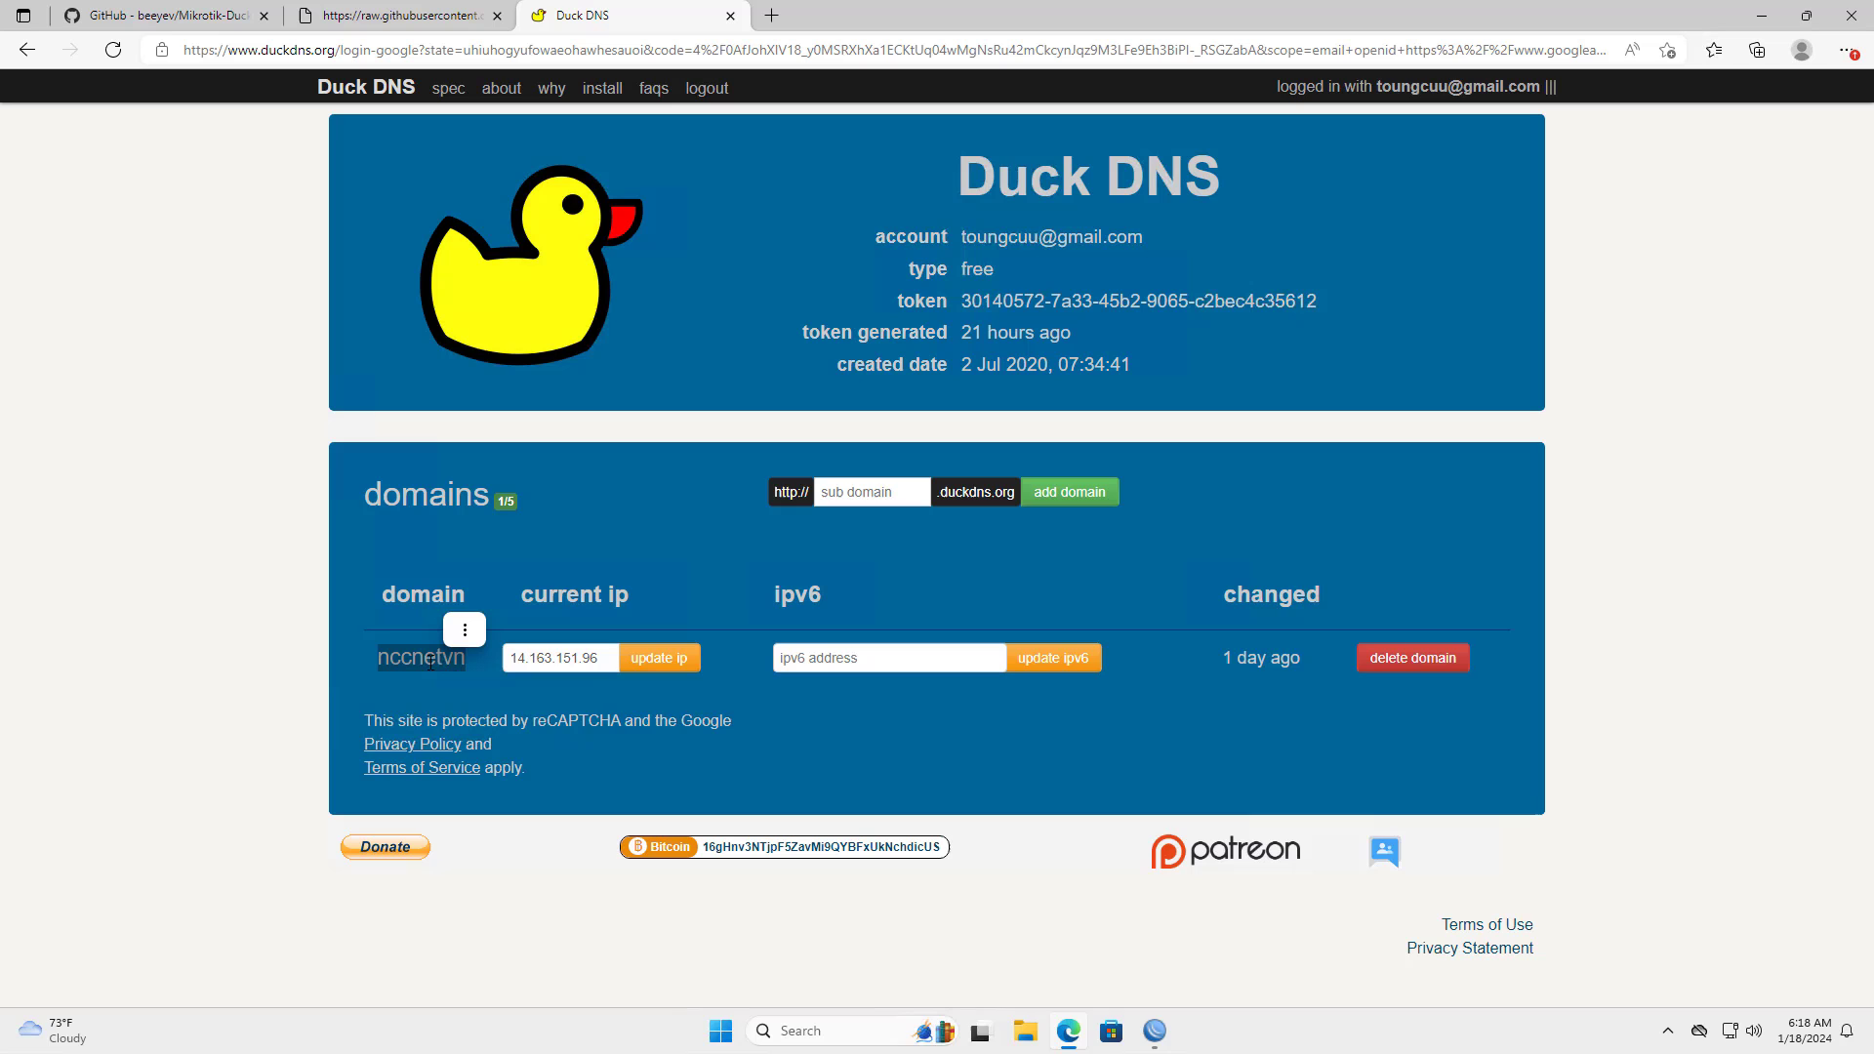
Replace PUT-SUBDOMAIN-HERE in the script with the nccnetvn subdomain copied from Duck DNS
{"action": "left_click", "coordinate": [474, 633]}
{"action": "left_click", "coordinate": [493, 631]}
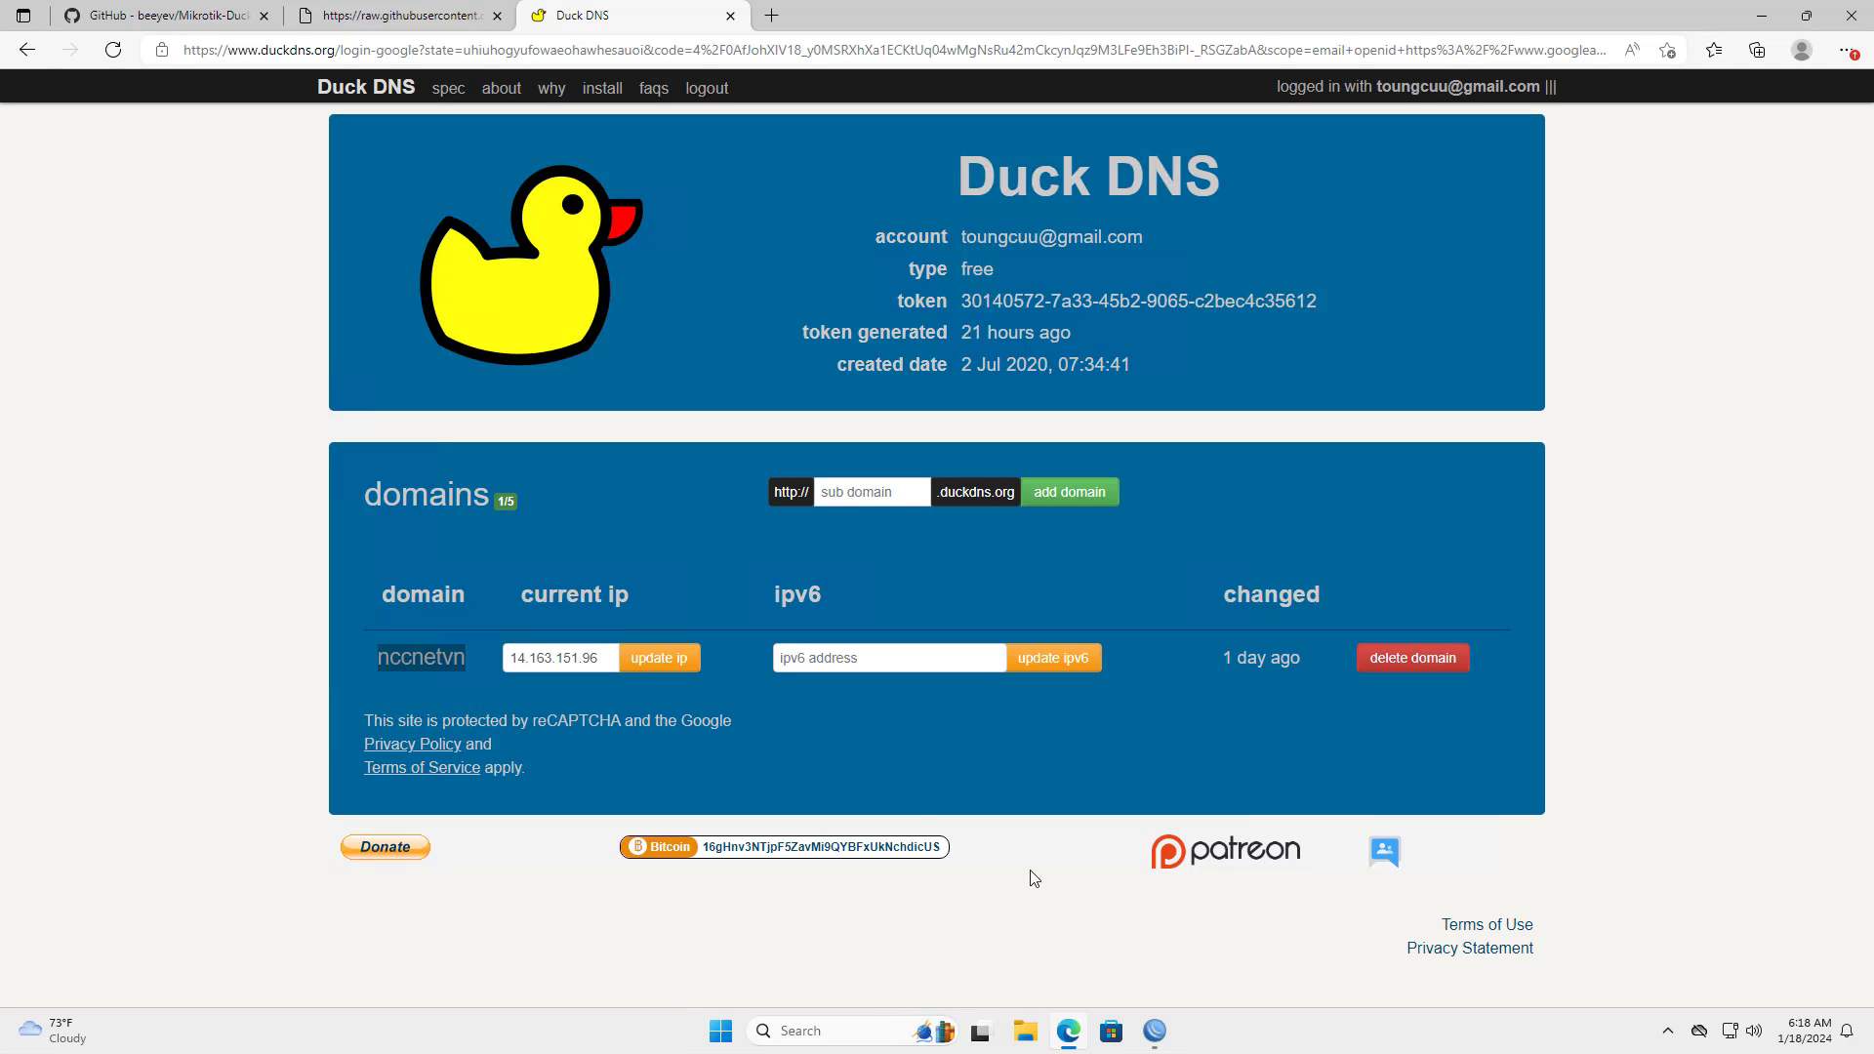
{"action": "left_click", "coordinate": [1155, 1031]}
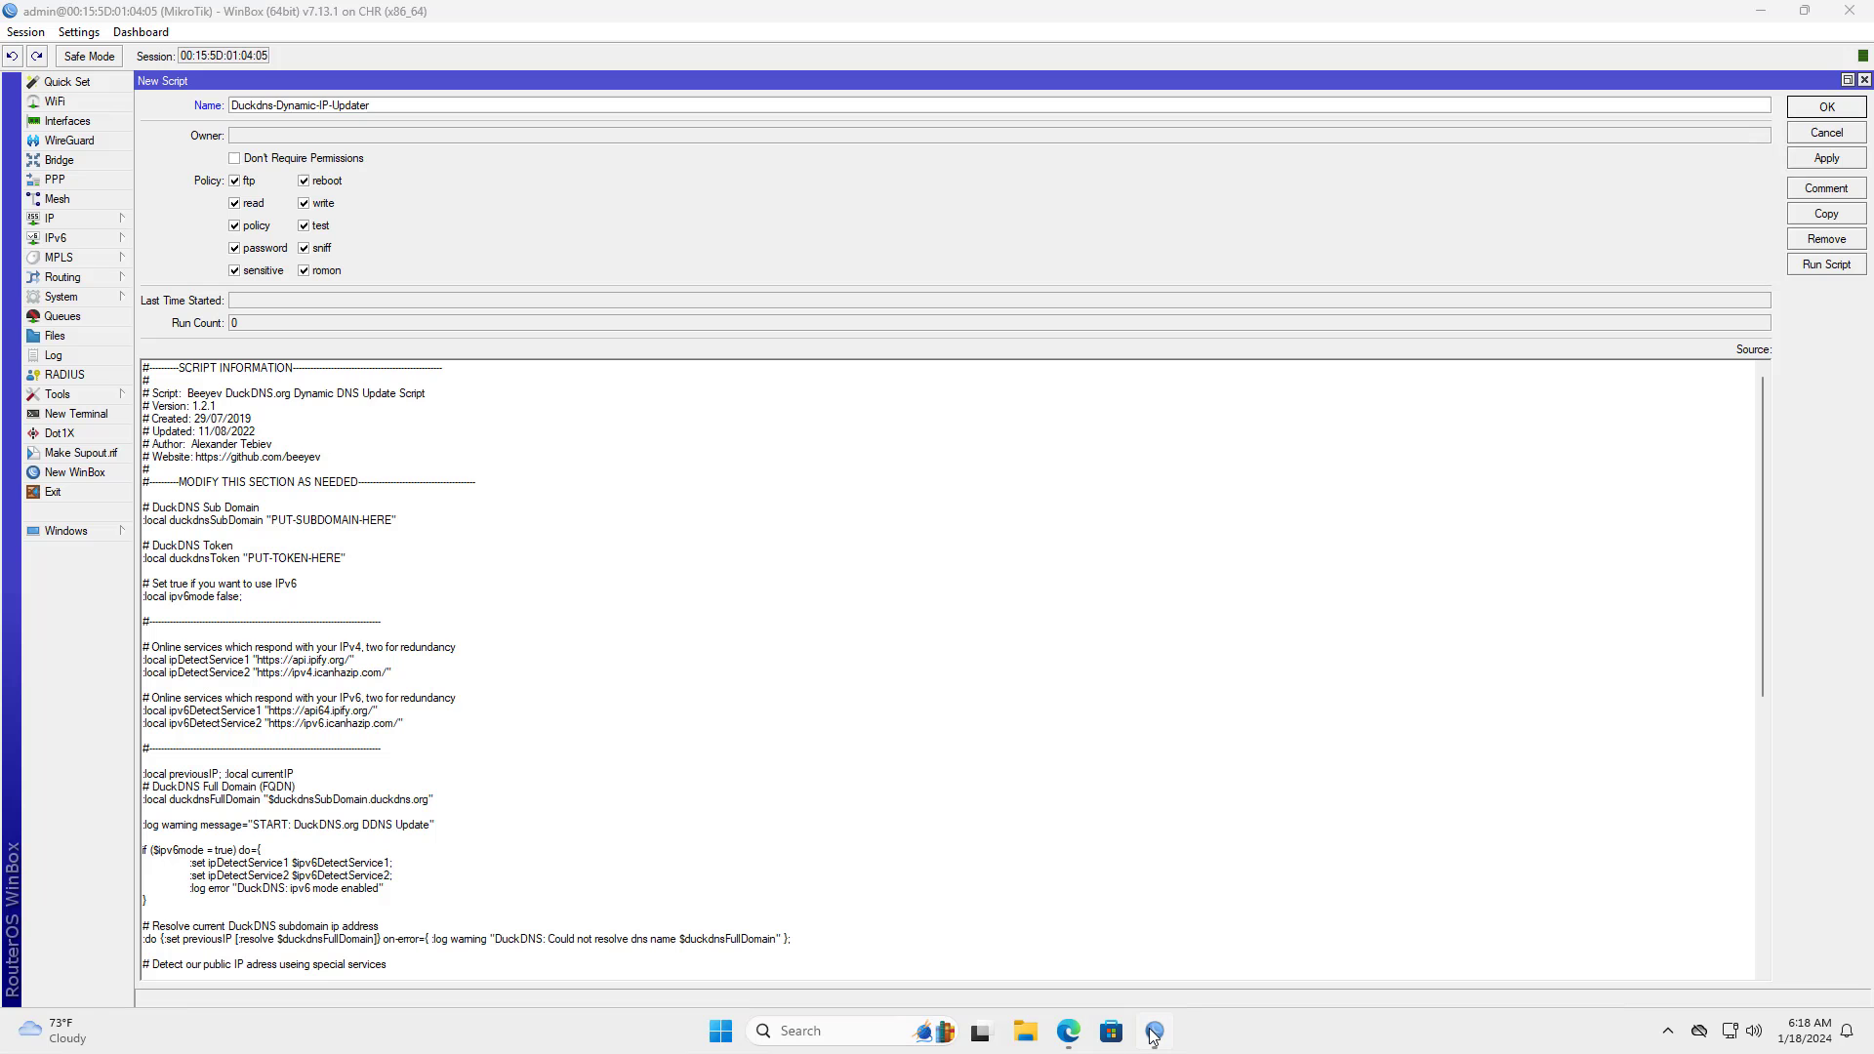
{"action": "double_click", "coordinate": [371, 520]}
{"action": "key", "text": "ctrl+v"}
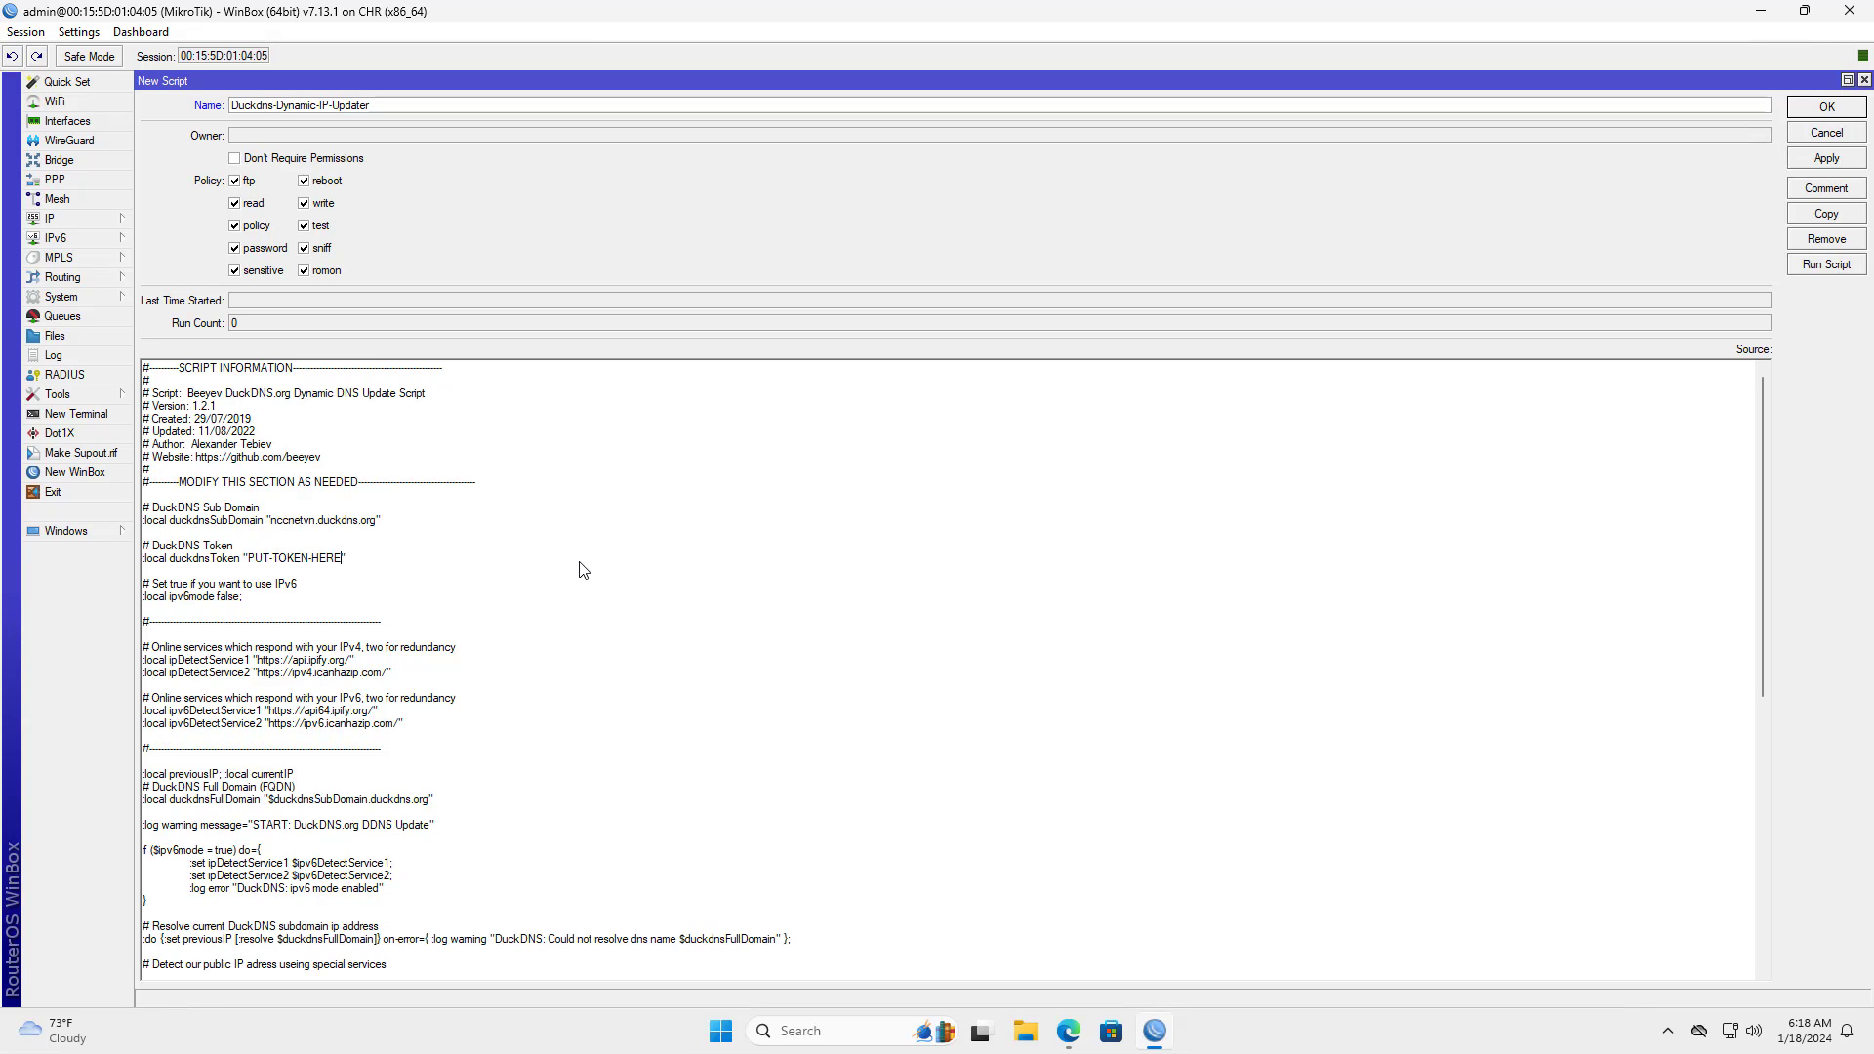
Replace the PUT-TOKEN-HERE placeholder with the token copied from the Duck DNS account page
{"action": "key", "text": "BackSpace"}
{"action": "key", "text": "BackSpace"}
{"action": "key", "text": "BackSpace"}
{"action": "key", "text": "BackSpace"}
{"action": "key", "text": "BackSpace"}
{"action": "key", "text": "BackSpace"}
{"action": "key", "text": "BackSpace"}
{"action": "key", "text": "BackSpace"}
{"action": "key", "text": "BackSpace"}
{"action": "key", "text": "BackSpace"}
{"action": "key", "text": "BackSpace"}
{"action": "key", "text": "BackSpace"}
{"action": "key", "text": "BackSpace"}
{"action": "key", "text": "BackSpace"}
{"action": "left_click", "coordinate": [1069, 1031]}
{"action": "double_click", "coordinate": [1104, 301]}
{"action": "triple_click", "coordinate": [1104, 302]}
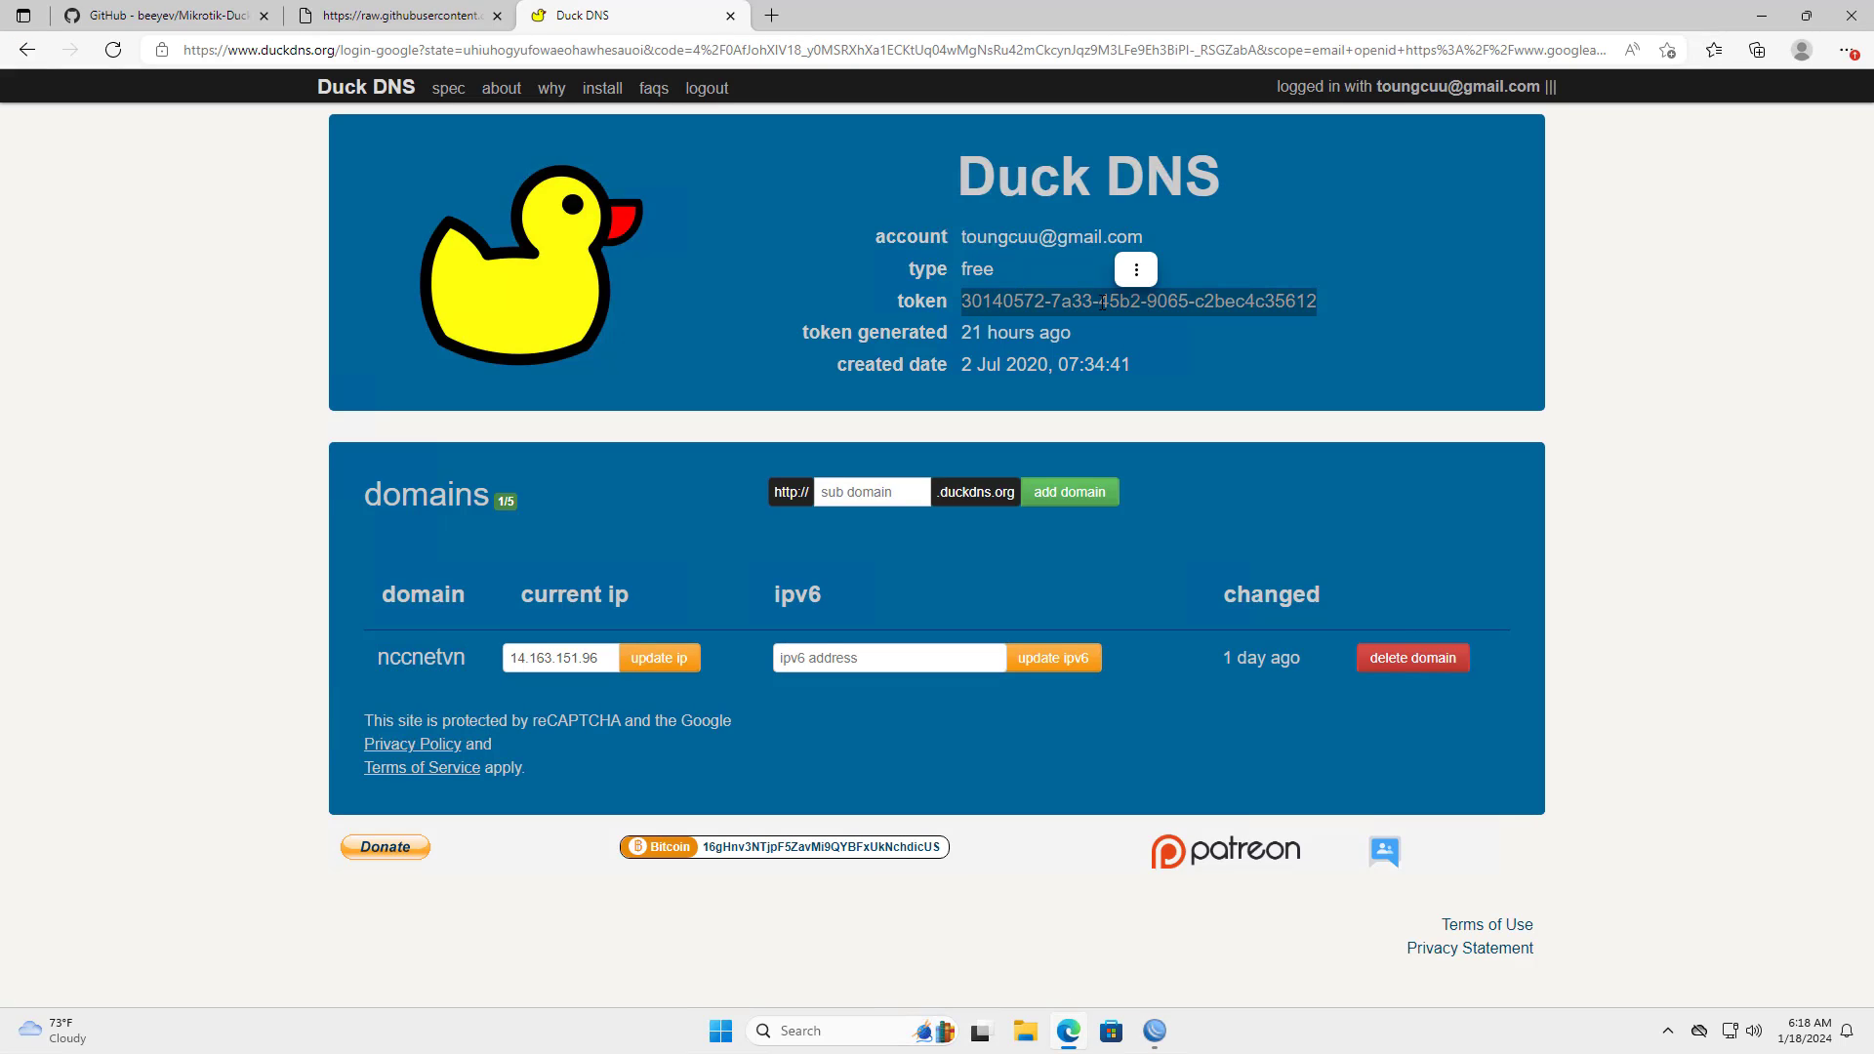
{"action": "left_click", "coordinate": [1134, 280]}
{"action": "left_click", "coordinate": [1178, 280]}
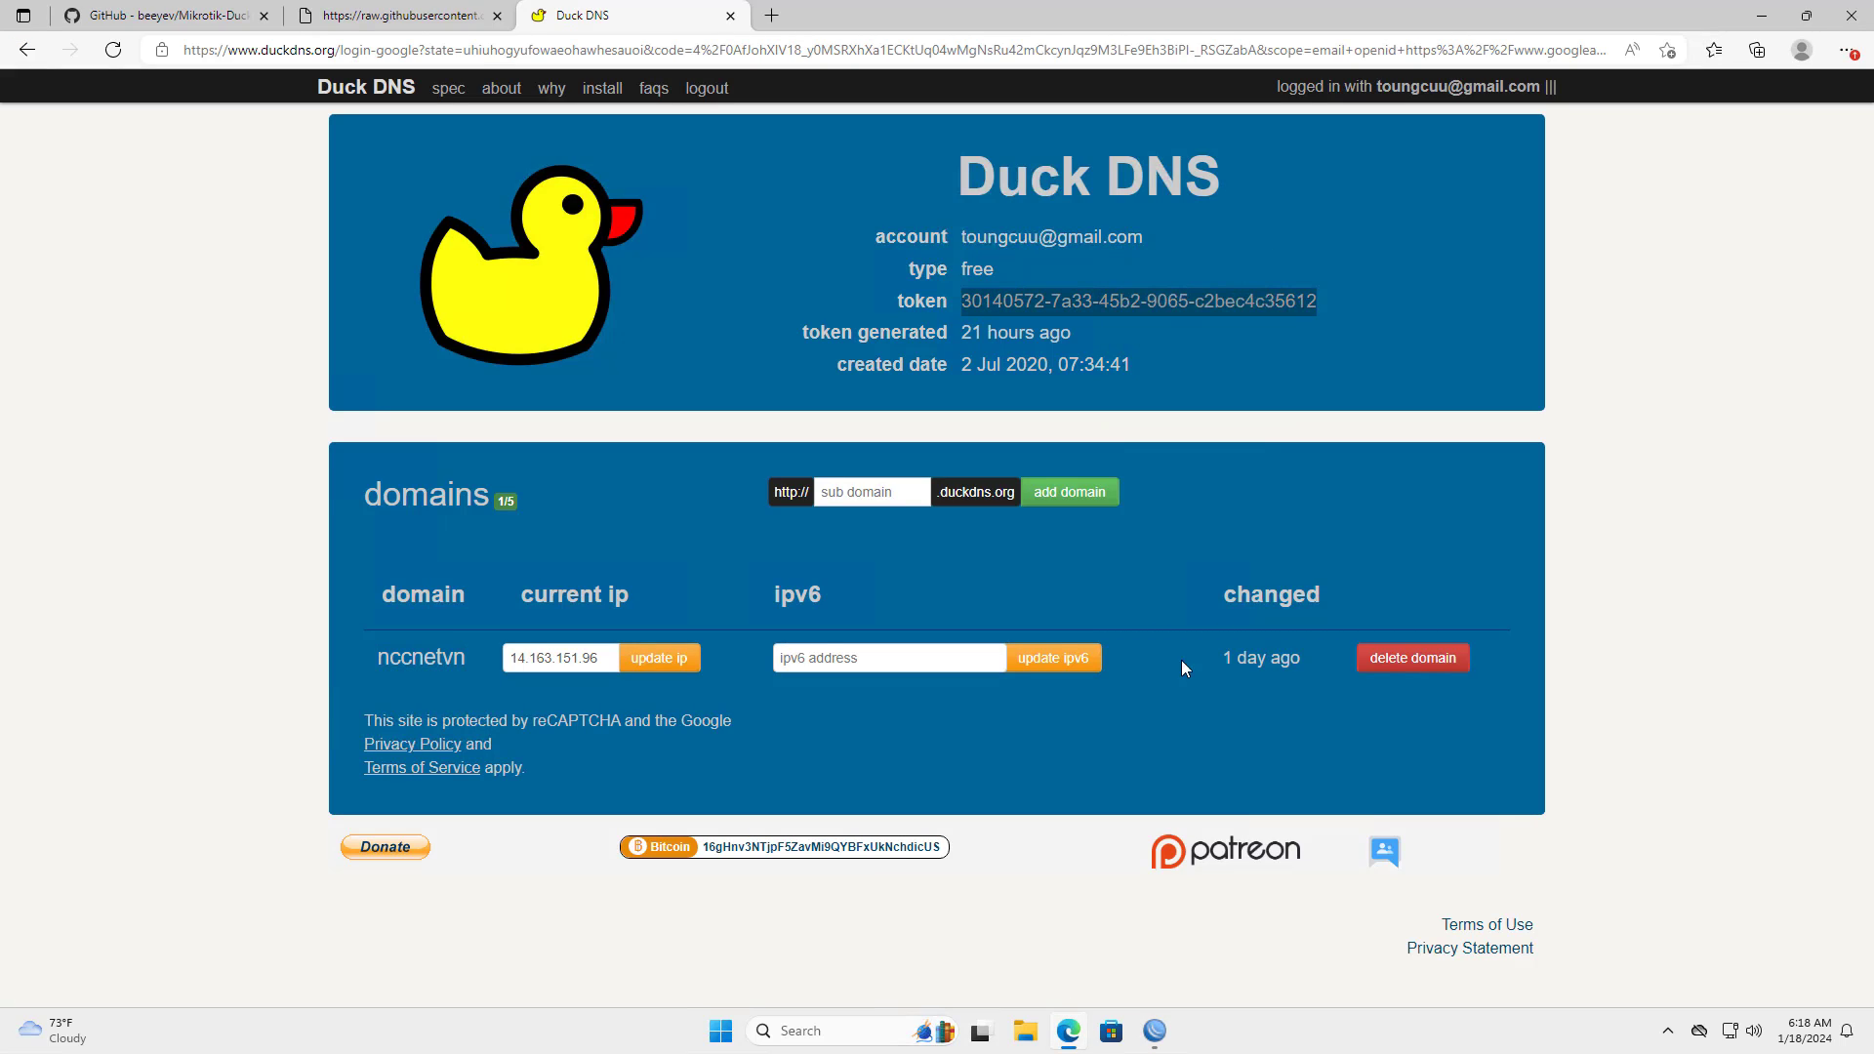
{"action": "left_click", "coordinate": [1156, 1033]}
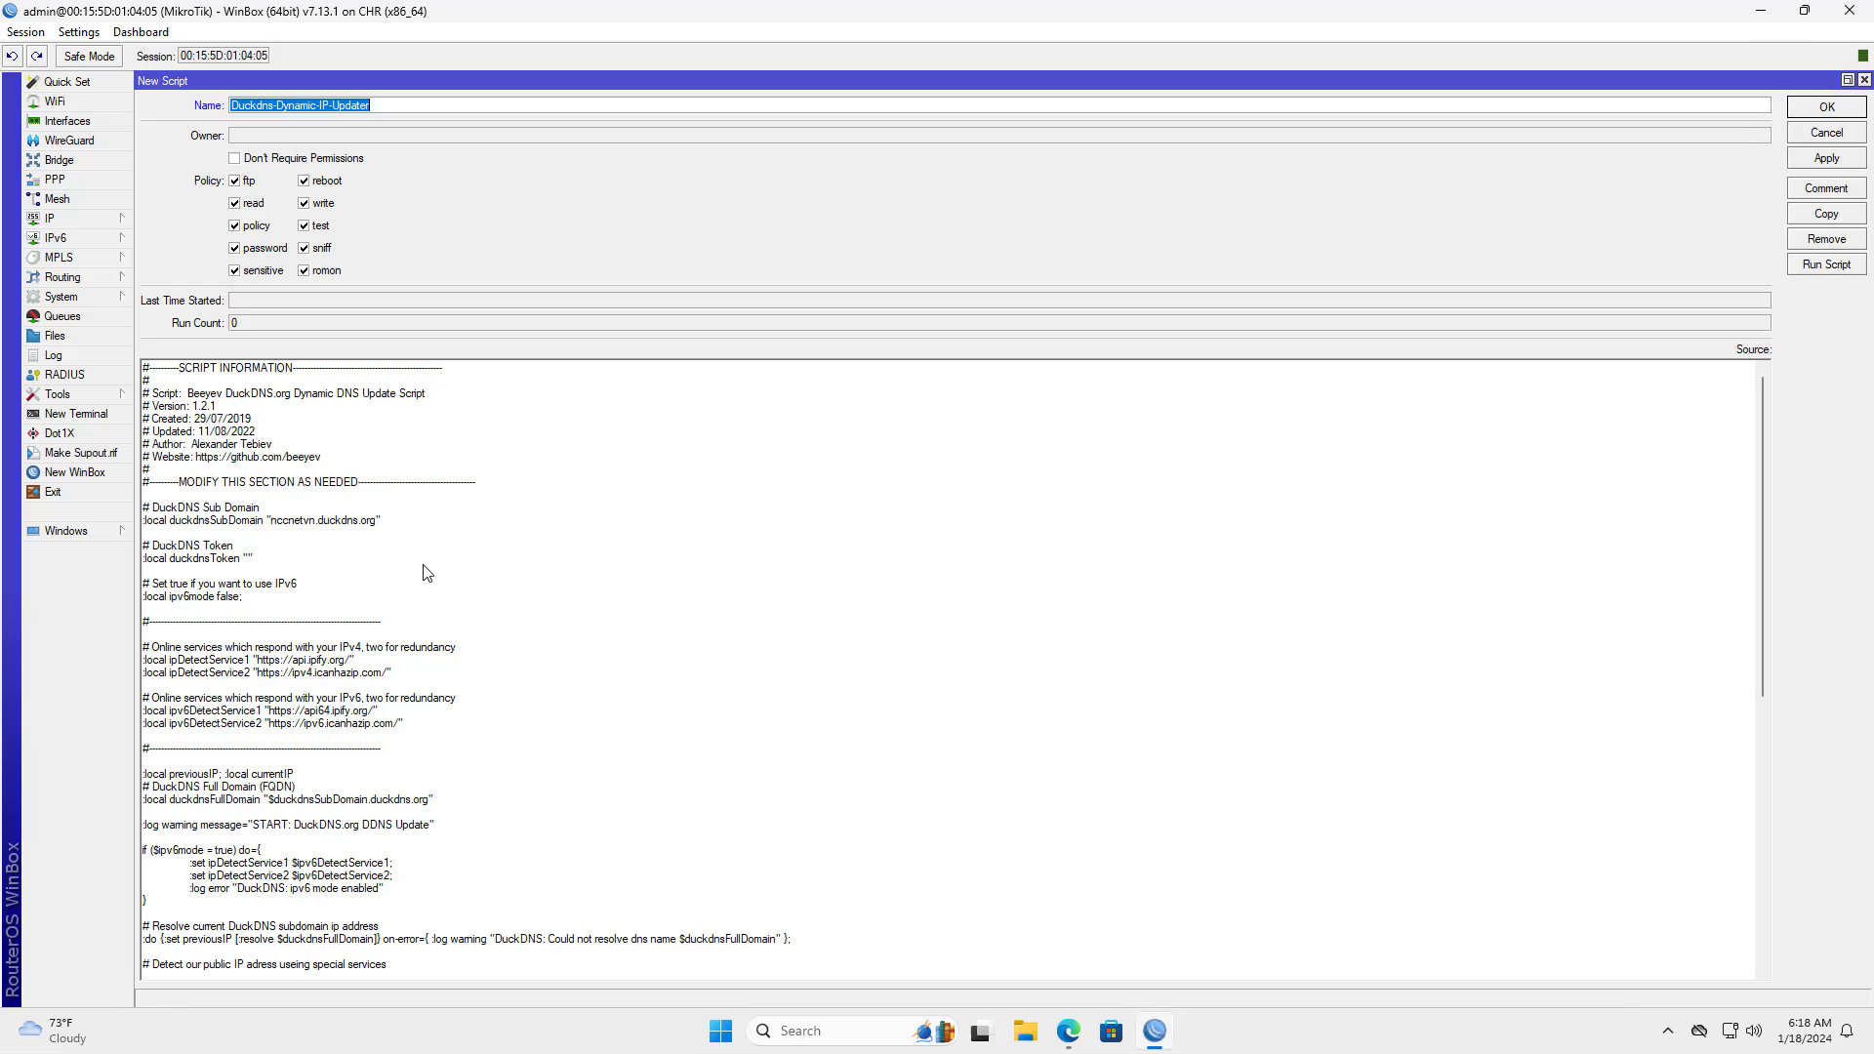
{"action": "right_click", "coordinate": [352, 576]}
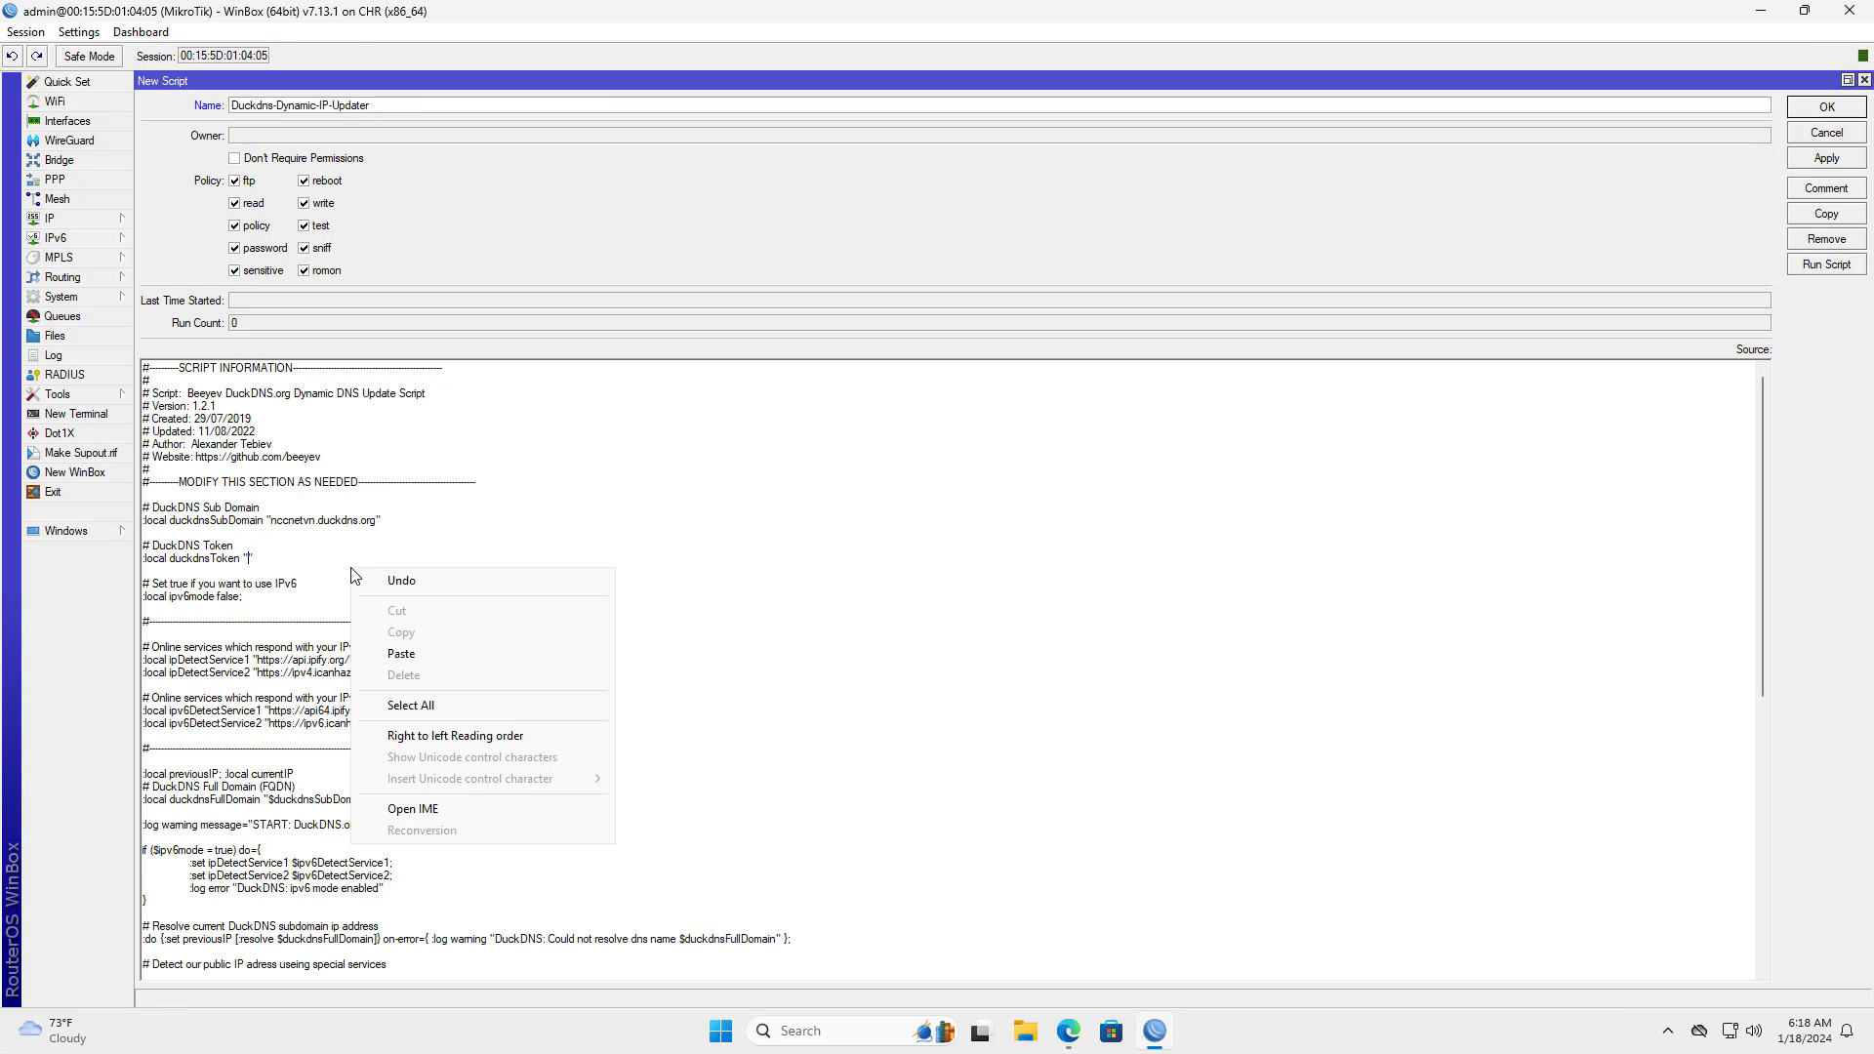
{"action": "left_click", "coordinate": [410, 656]}
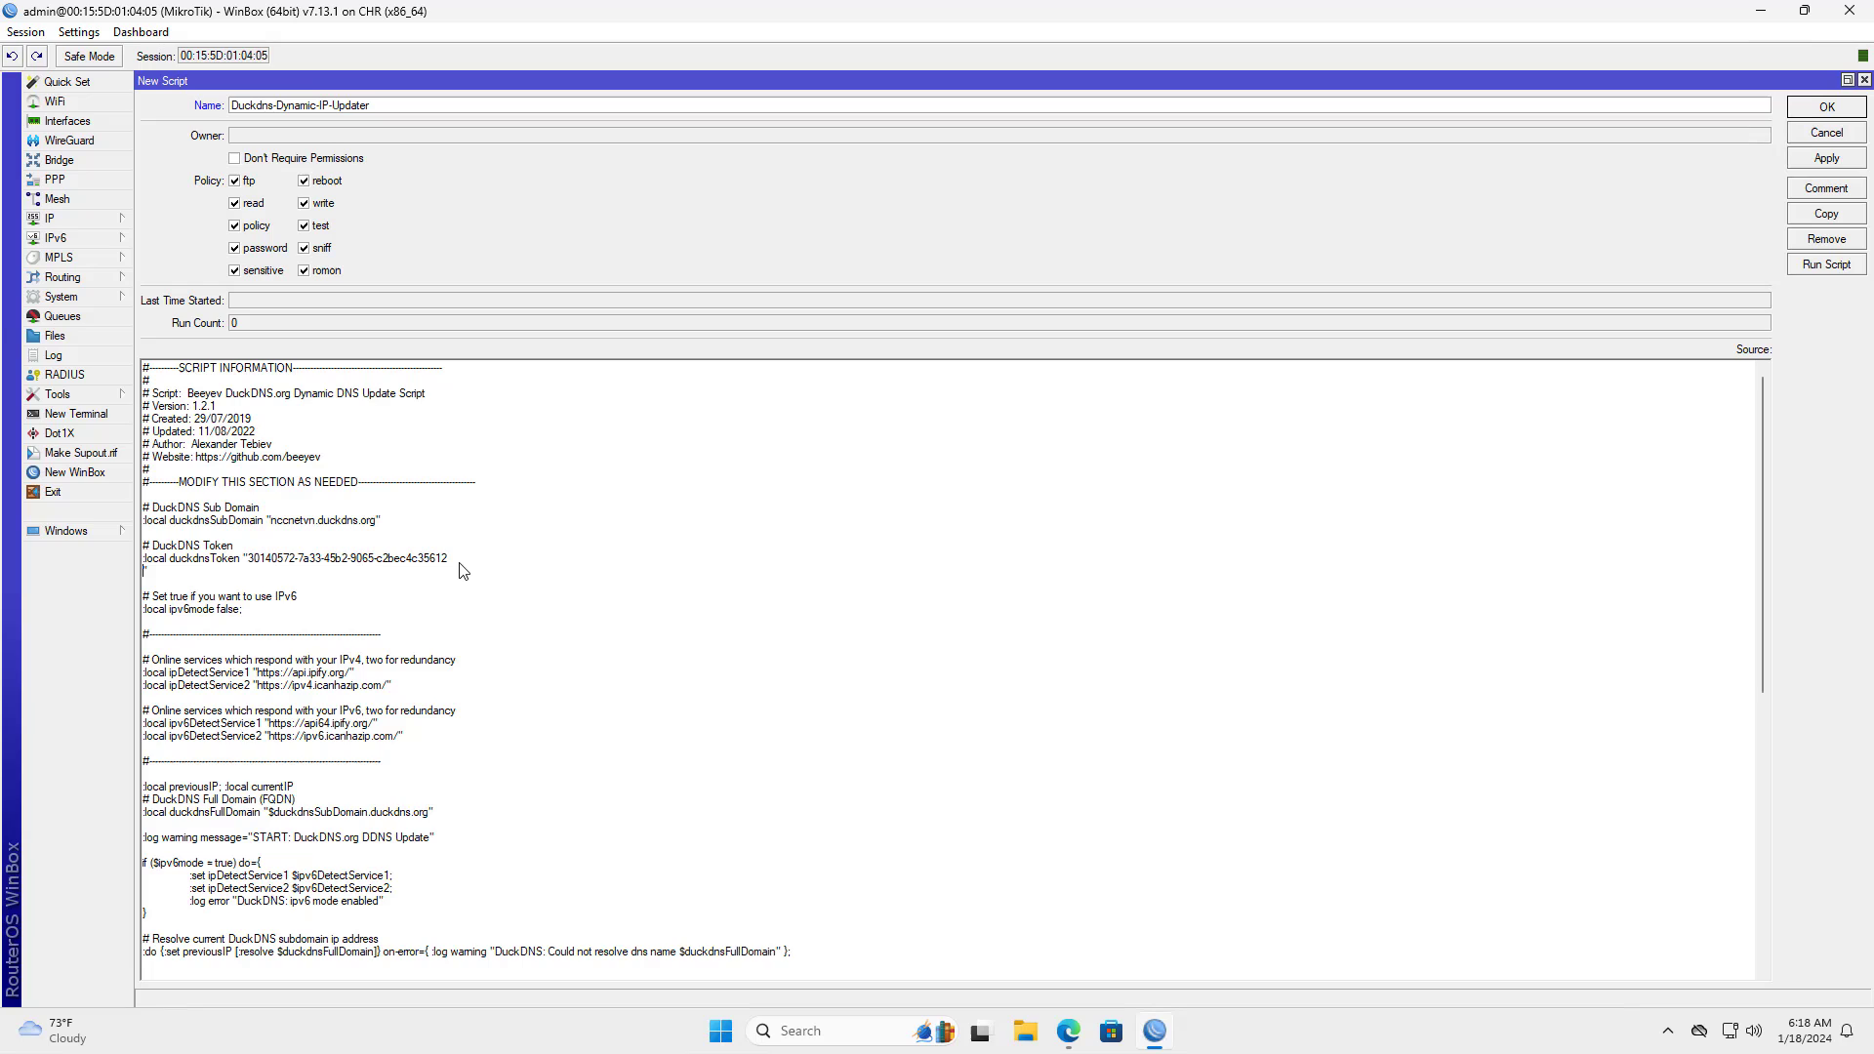
{"action": "key", "text": "BackSpace"}
Review the filled-in token and subdomain lines and save the Duckdns-Dynamic-IP-Updater script
{"action": "left_click_drag", "start_coordinate": [465, 564], "coordinate": [143, 561]}
{"action": "left_click_drag", "start_coordinate": [414, 526], "coordinate": [147, 526]}
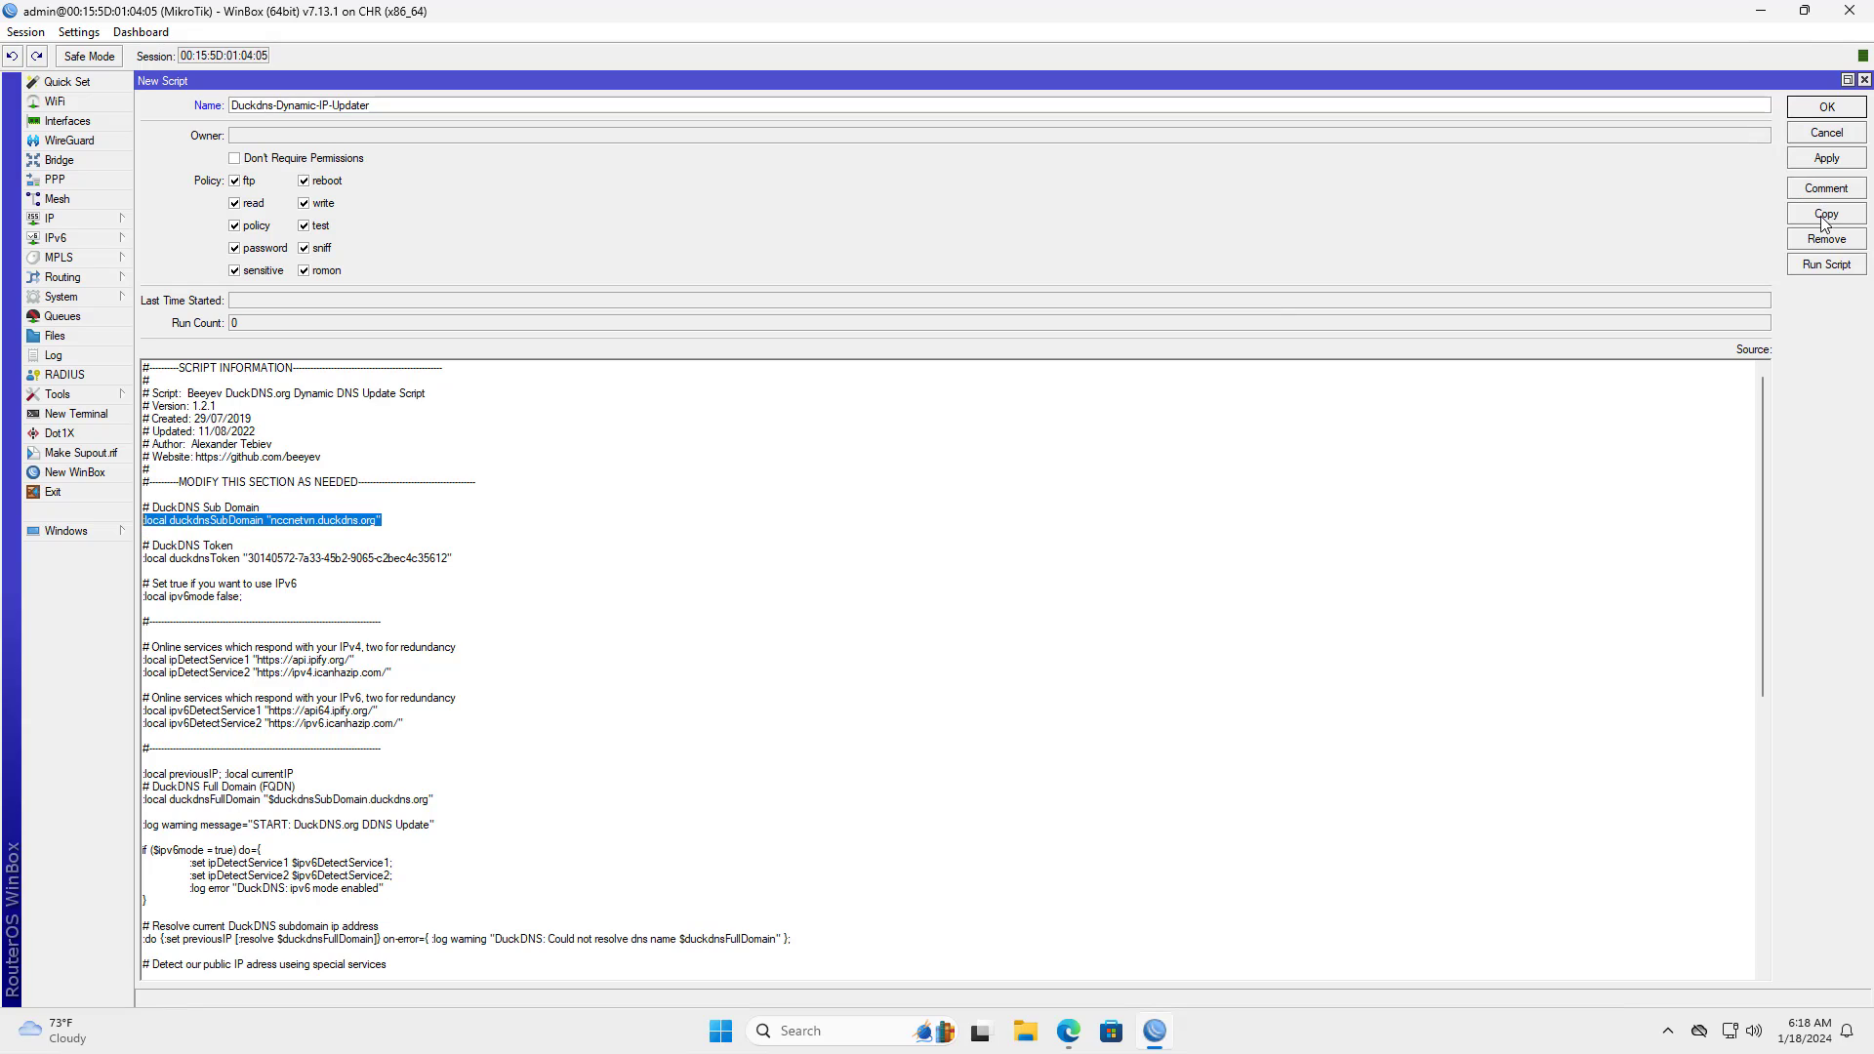
{"action": "left_click", "coordinate": [1831, 160]}
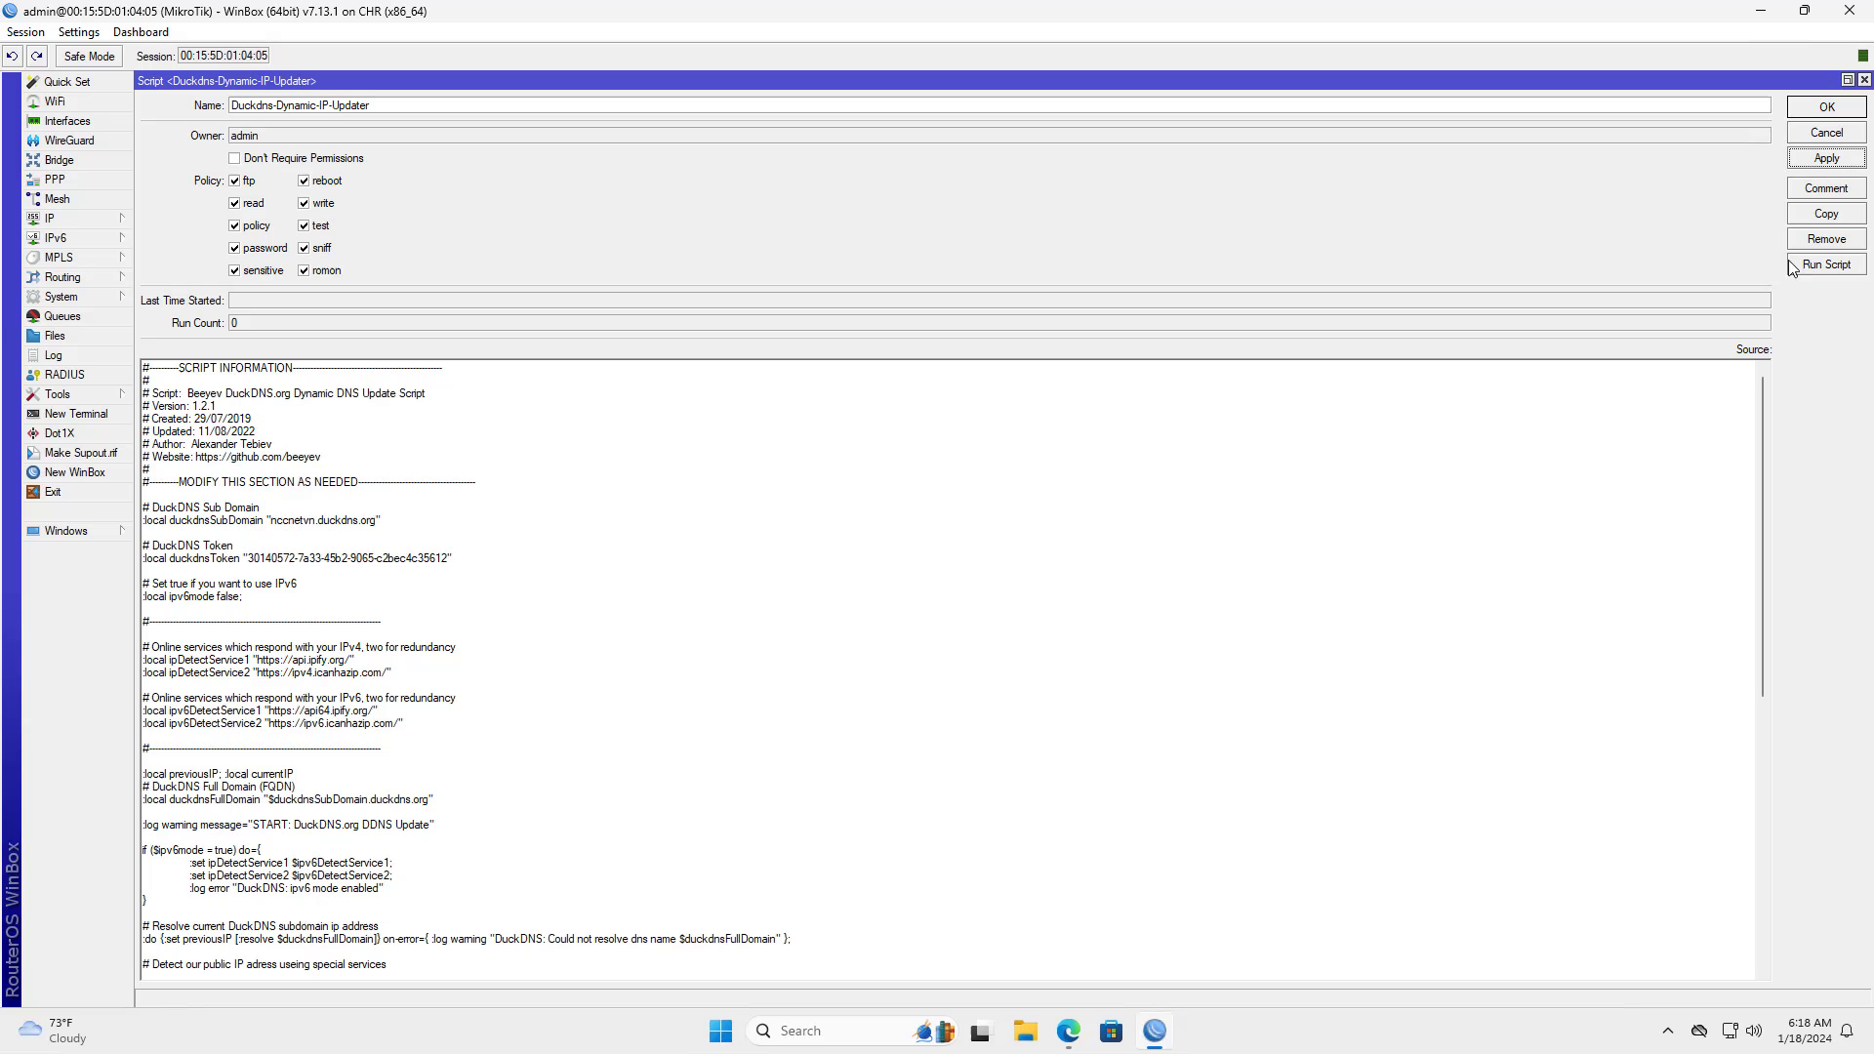
{"action": "left_click", "coordinate": [1840, 268]}
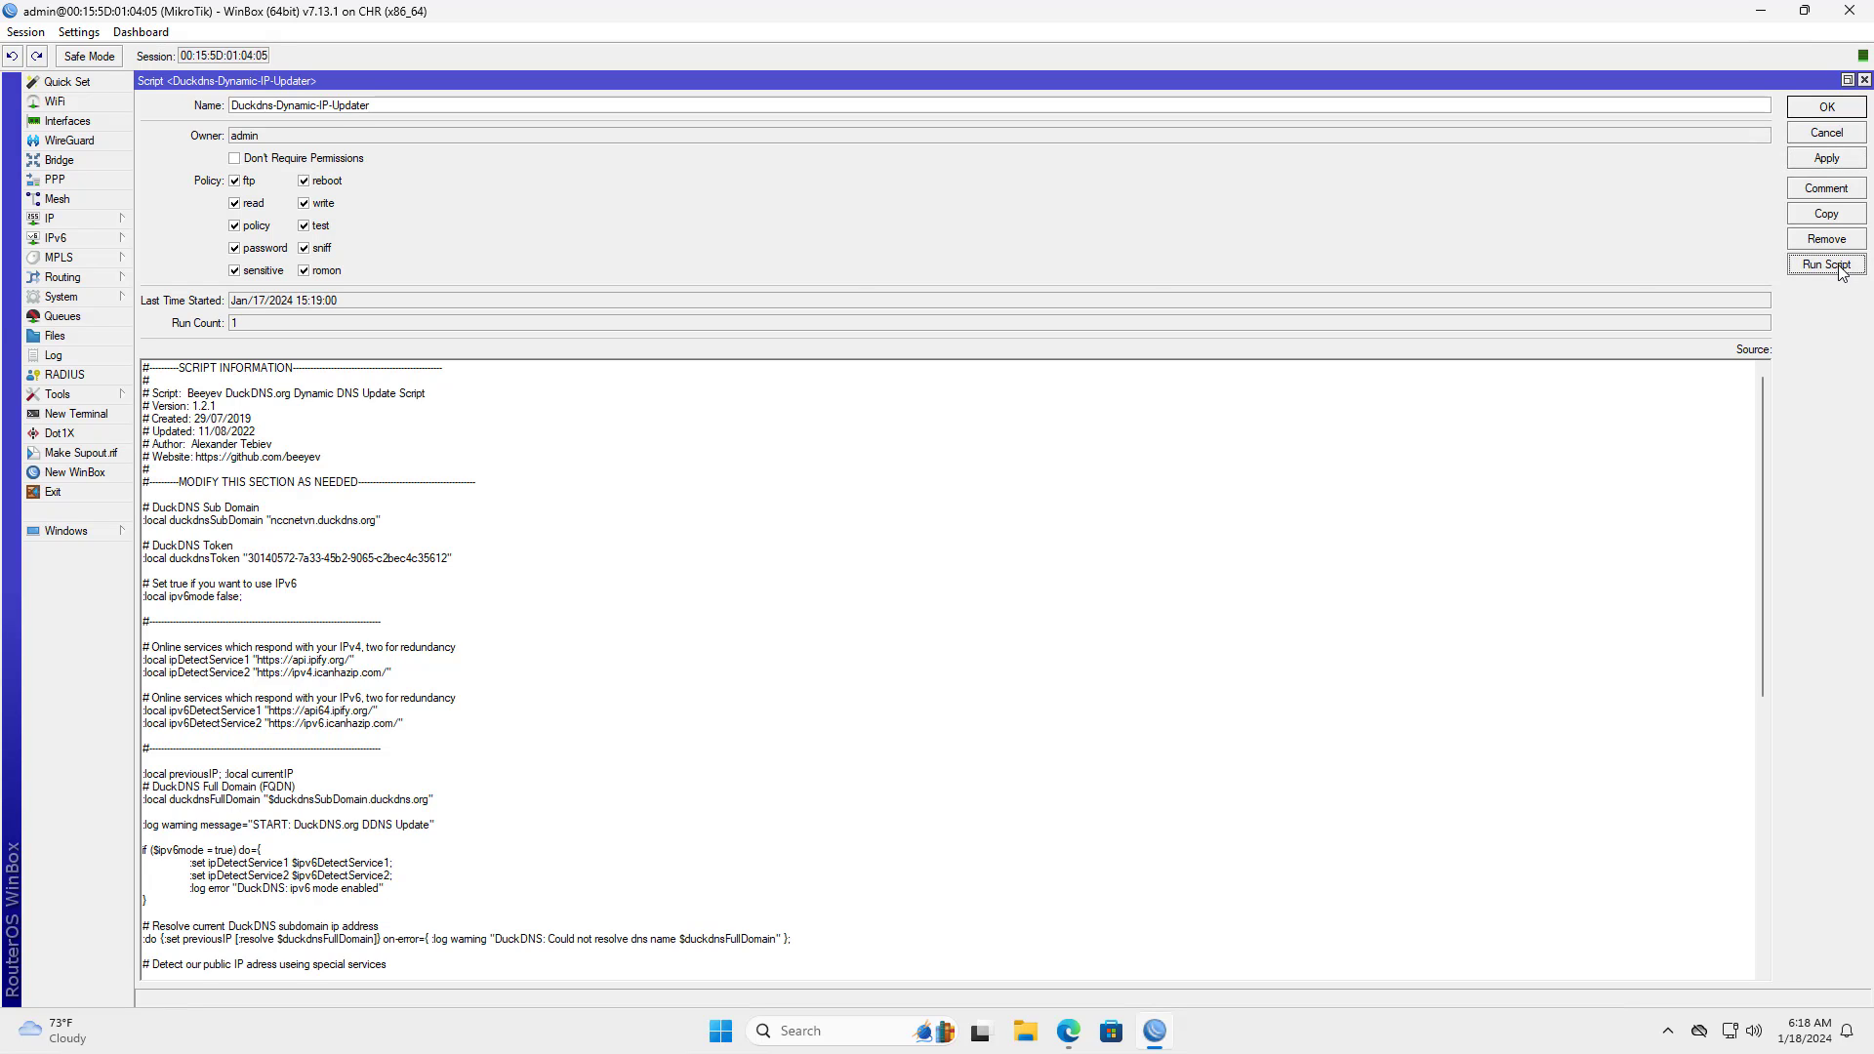
{"action": "left_click_drag", "start_coordinate": [464, 298], "coordinate": [219, 325]}
{"action": "left_click", "coordinate": [99, 84]}
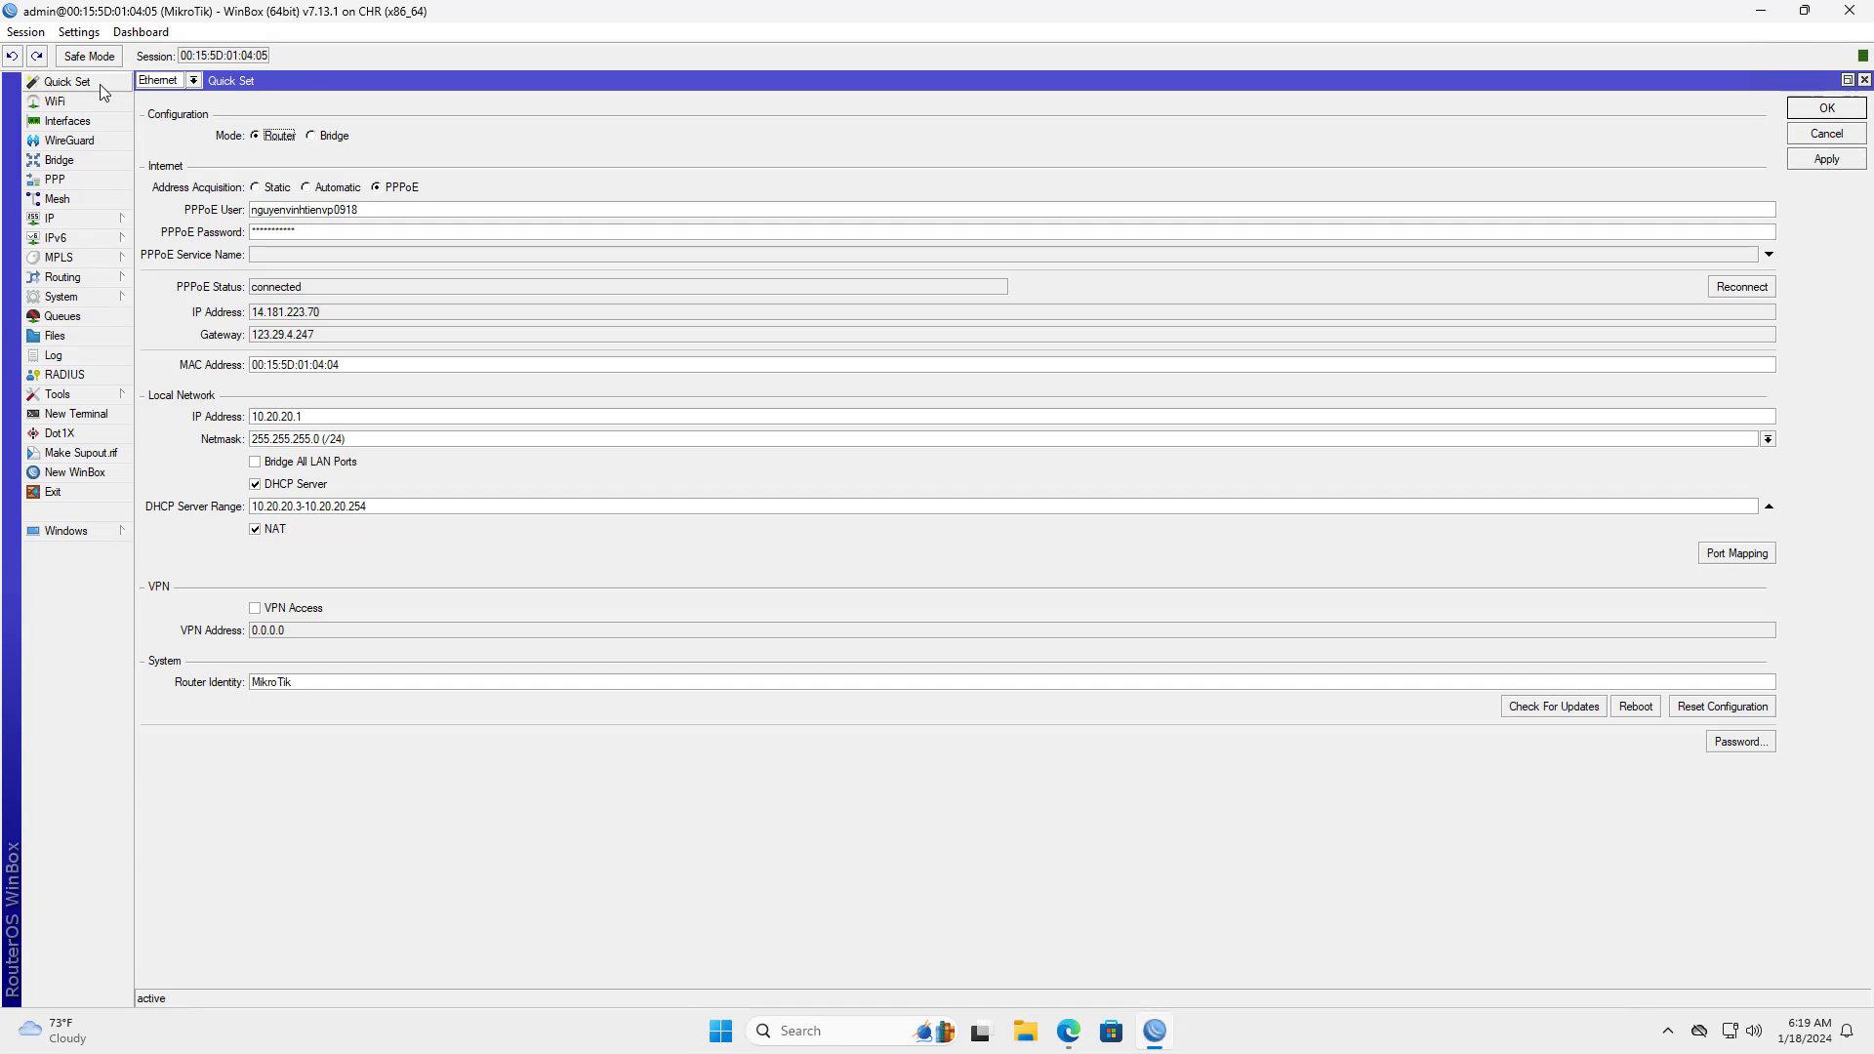
{"action": "left_click_drag", "start_coordinate": [356, 318], "coordinate": [243, 321]}
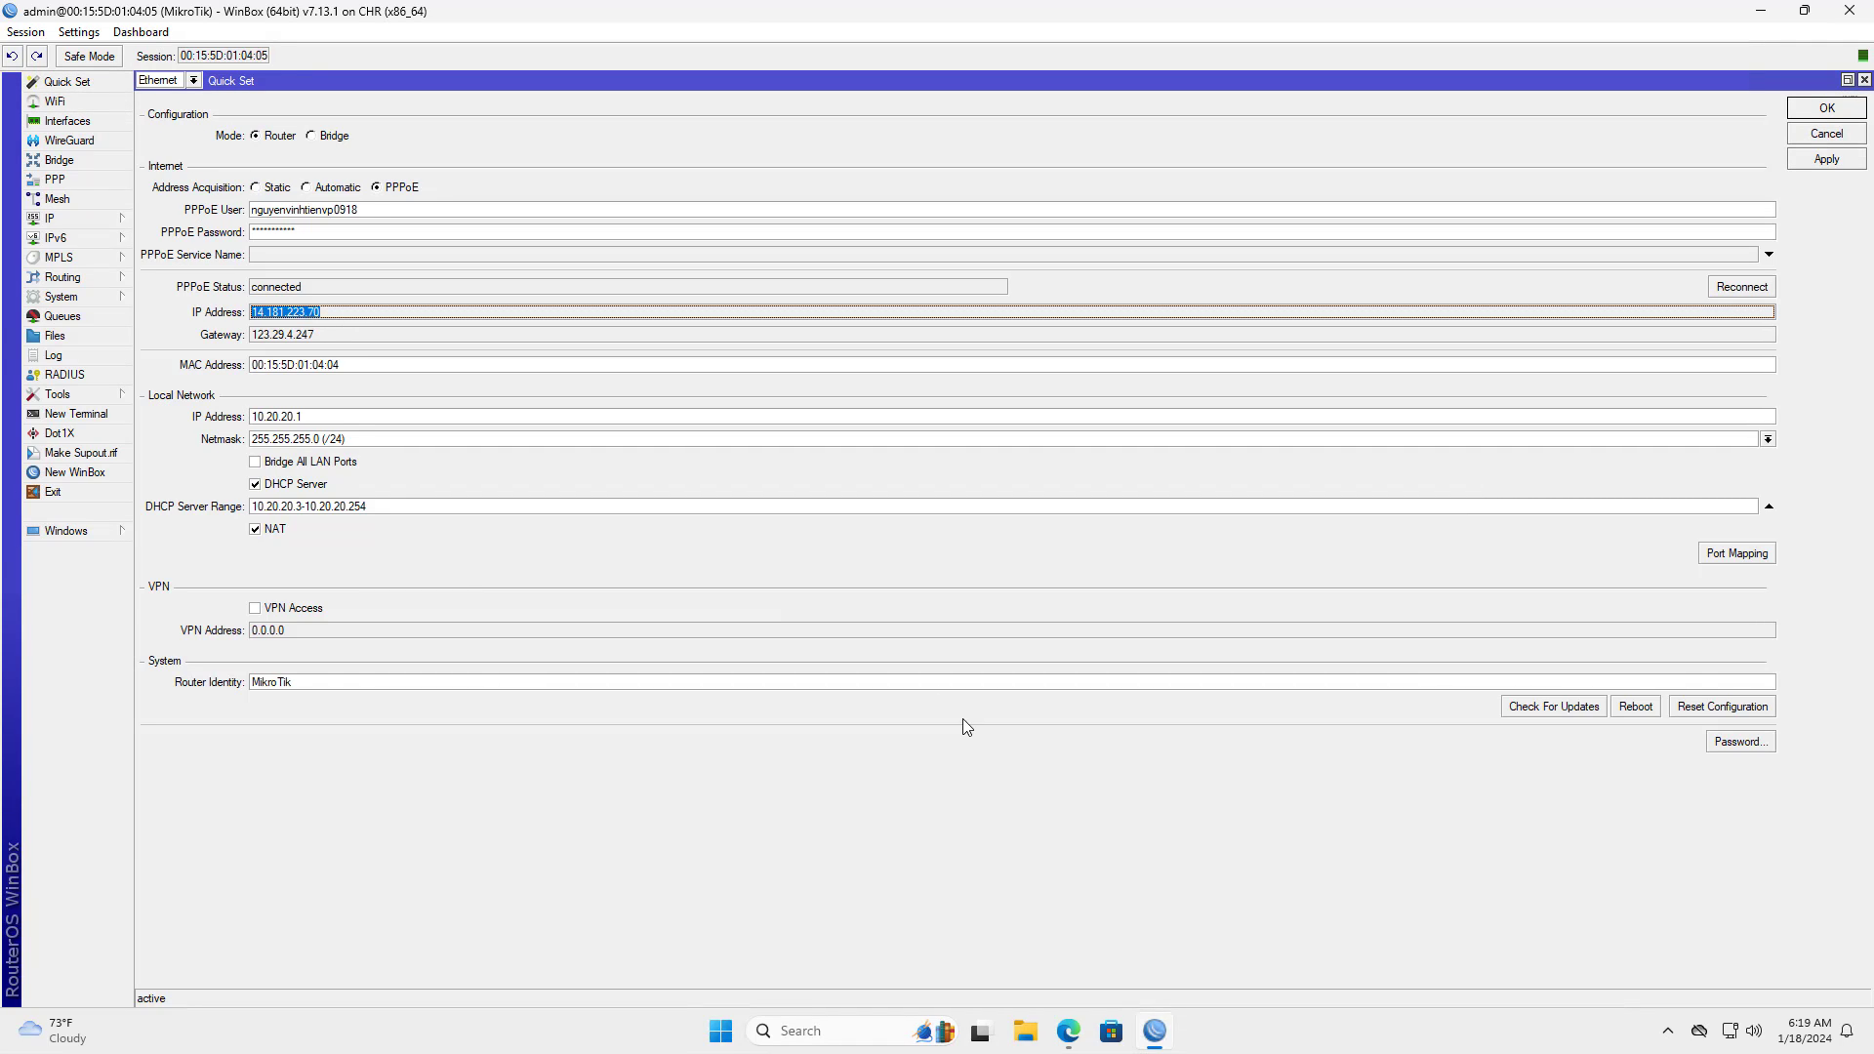
Reload Duck DNS and select nccnetvn's updated current IP
{"action": "left_click", "coordinate": [1069, 1030]}
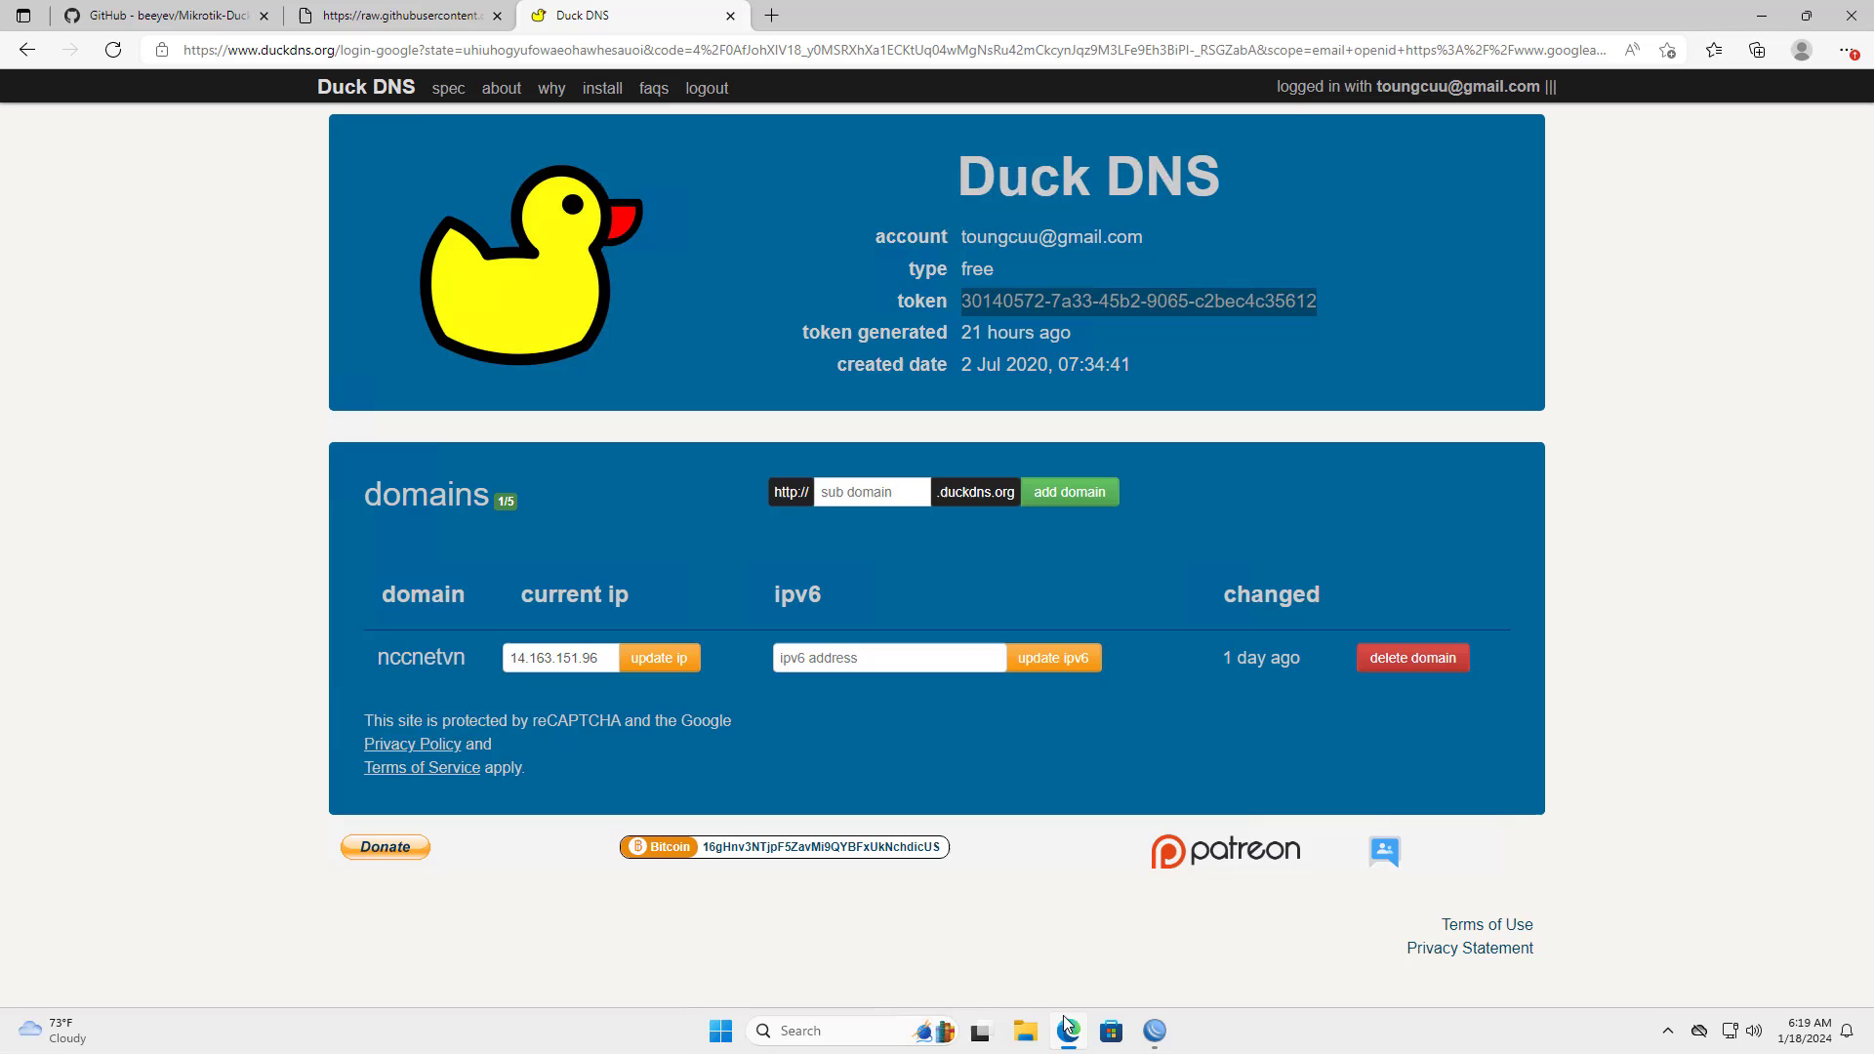
{"action": "left_click", "coordinate": [398, 92]}
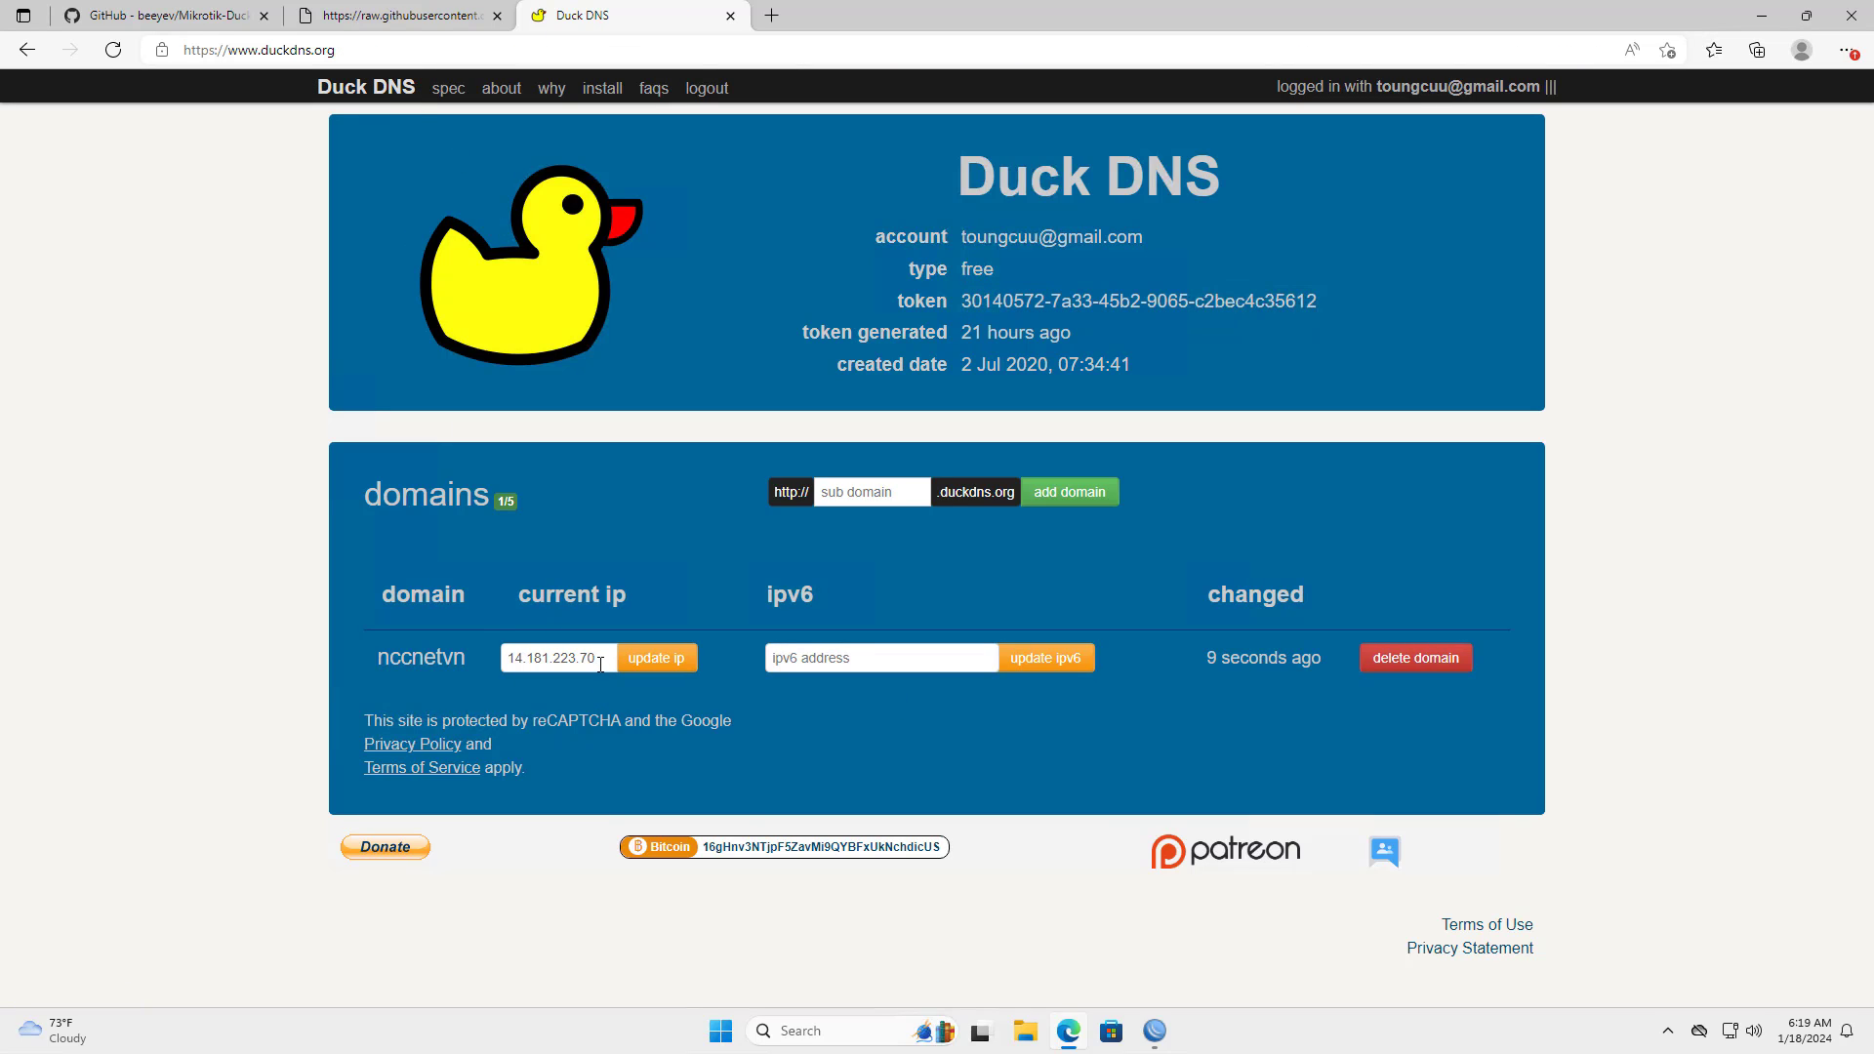
{"action": "left_click_drag", "start_coordinate": [600, 663], "coordinate": [482, 658]}
Locate the readme's 'Create scheduled task' step, then return to WinBox
{"action": "key", "text": "ctrl+1"}
{"action": "left_click_drag", "start_coordinate": [391, 398], "coordinate": [565, 405]}
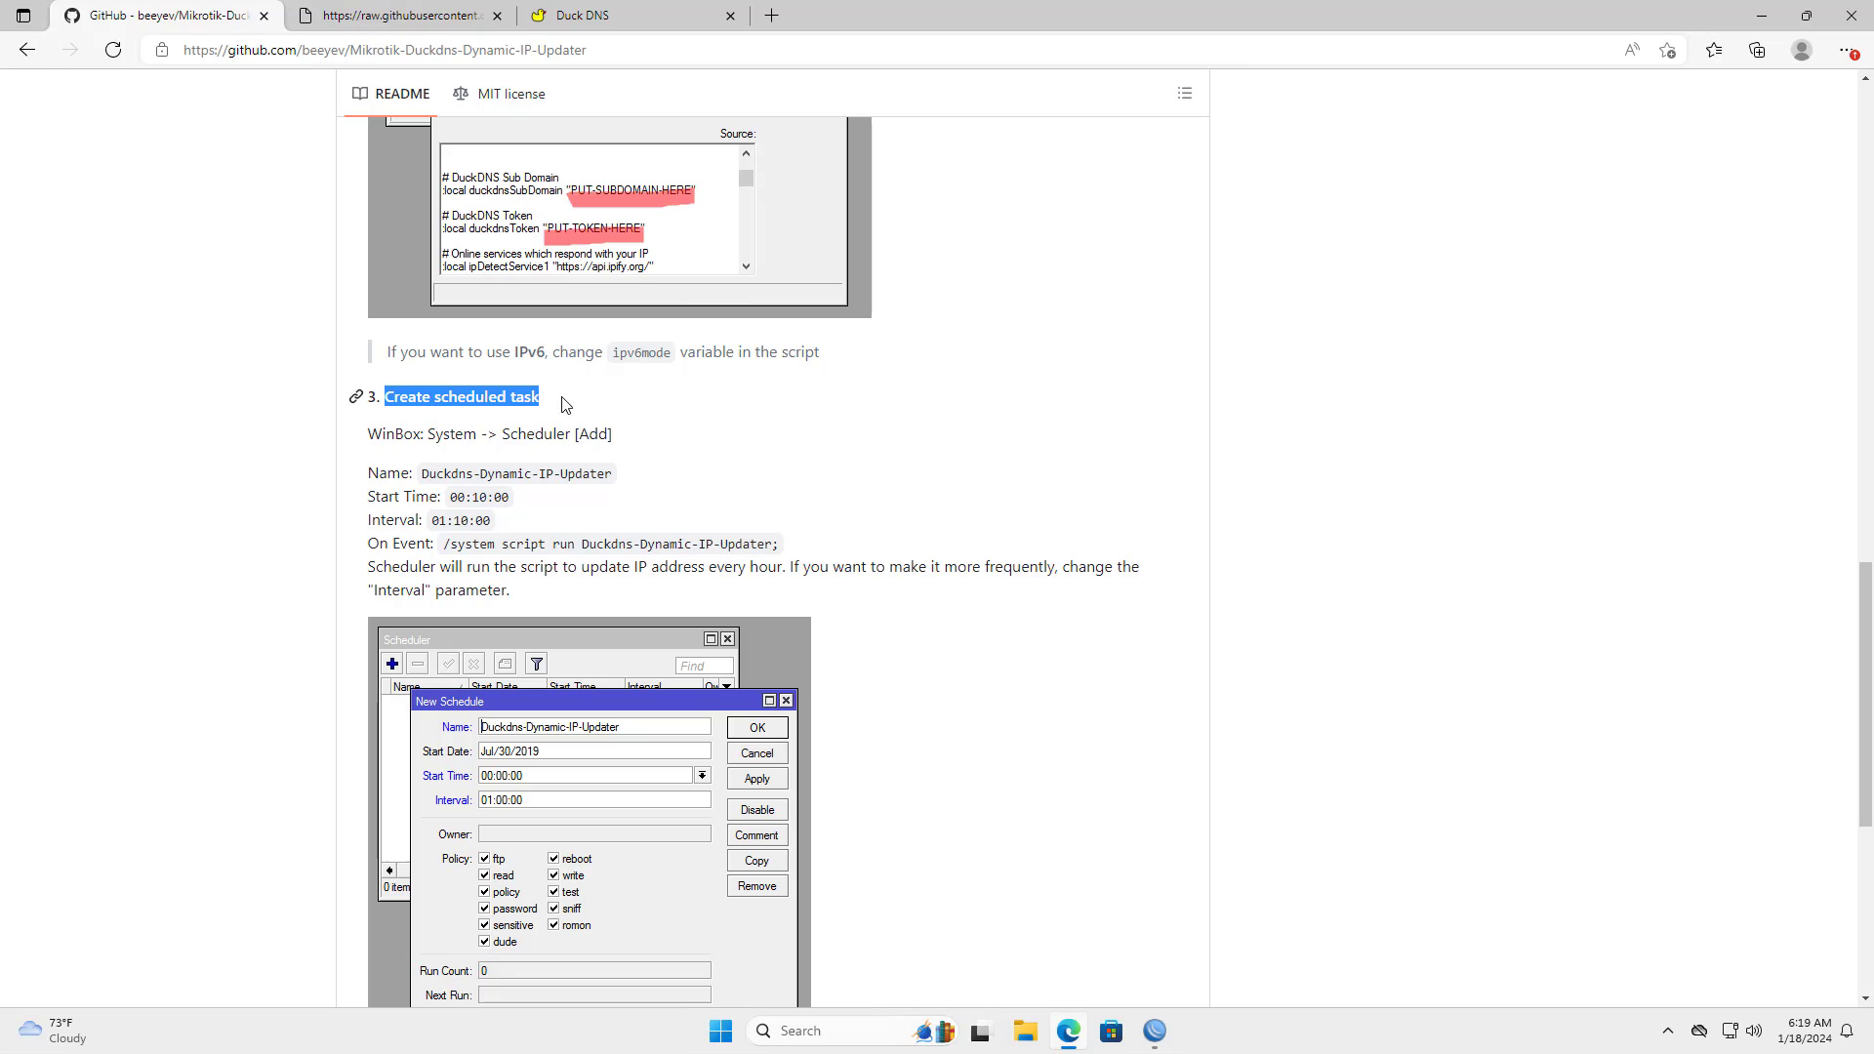
{"action": "key", "text": "alt+Tab"}
Create the Duckdns-Dynamic-IP-Updater entry in System > Scheduler with start time 00:10:00 and interval 00:10:00
{"action": "left_click", "coordinate": [102, 297]}
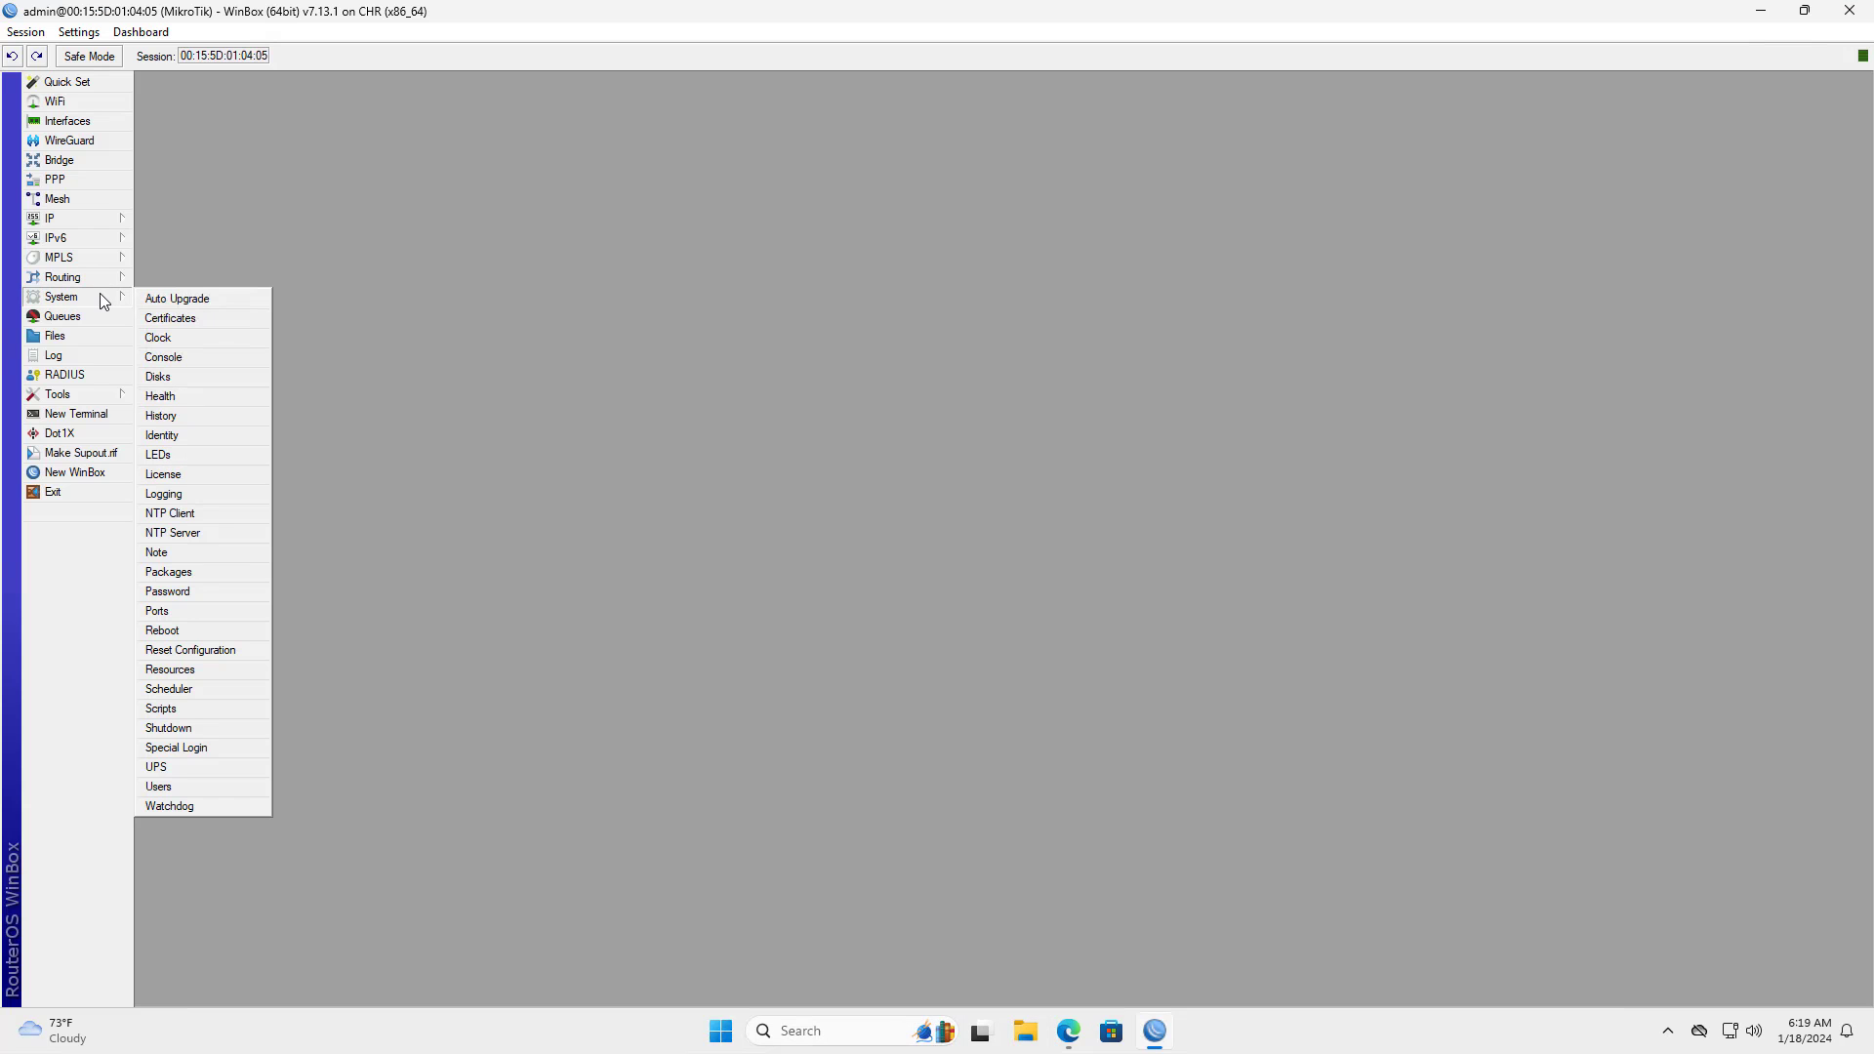
{"action": "left_click", "coordinate": [195, 689]}
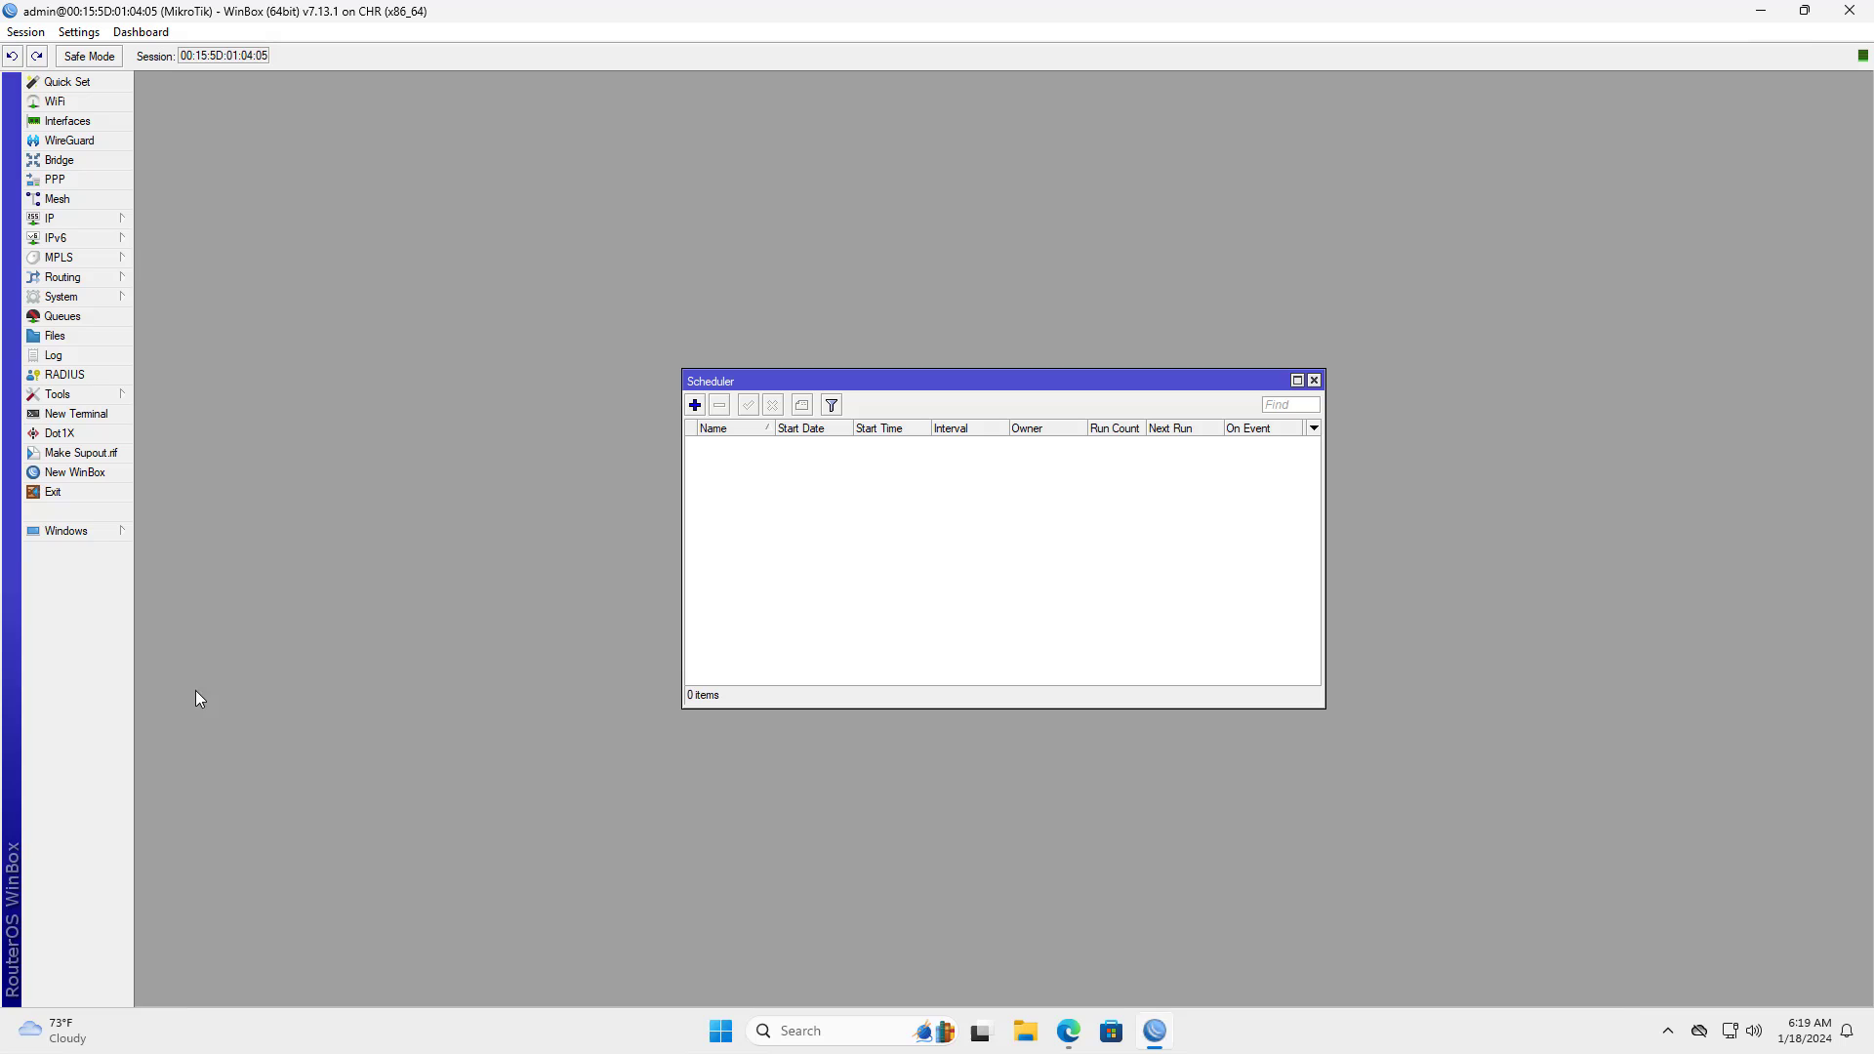
{"action": "left_click", "coordinate": [695, 405]}
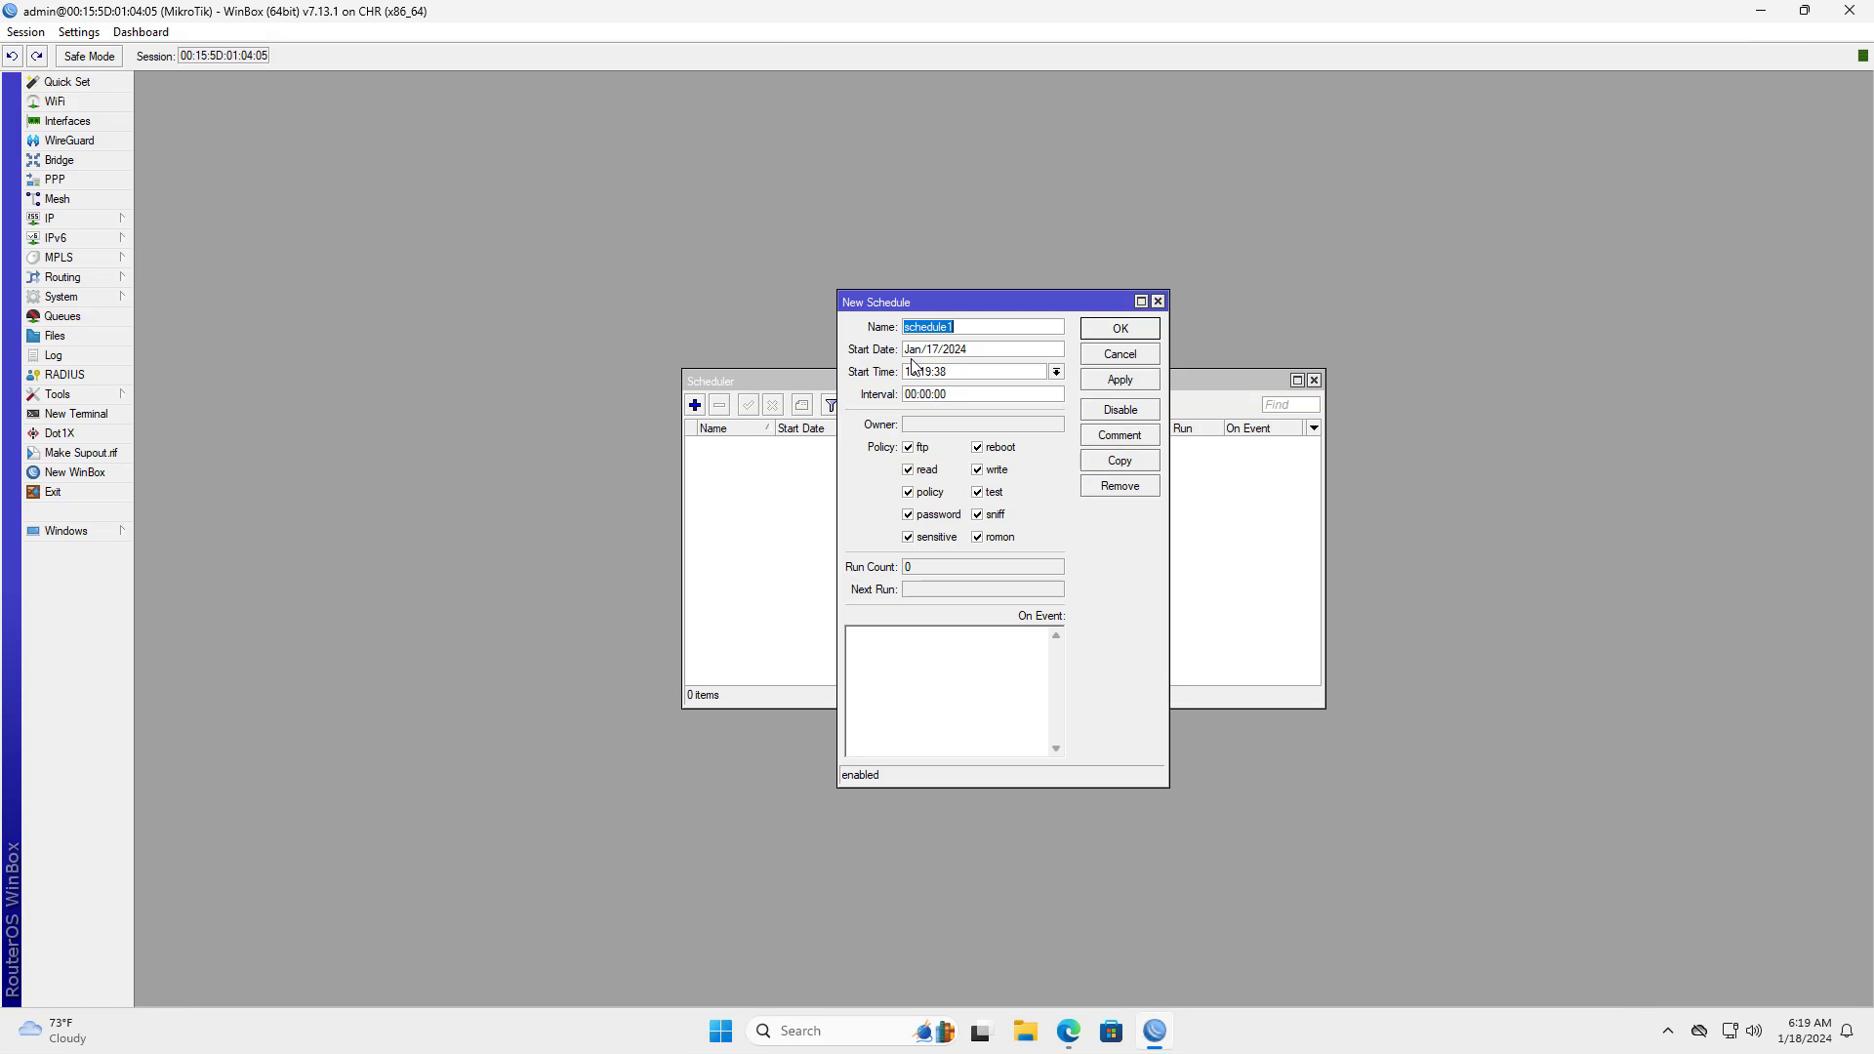
{"action": "type", "text": "Duckdns-Dynamic-IP-Updater"}
{"action": "key", "text": "Tab"}
{"action": "key", "text": "Tab"}
{"action": "type", "text": "00:10:00"}
{"action": "double_click", "coordinate": [966, 393]}
{"action": "type", "text": "00:10:00"}
{"action": "left_click", "coordinate": [1121, 380]}
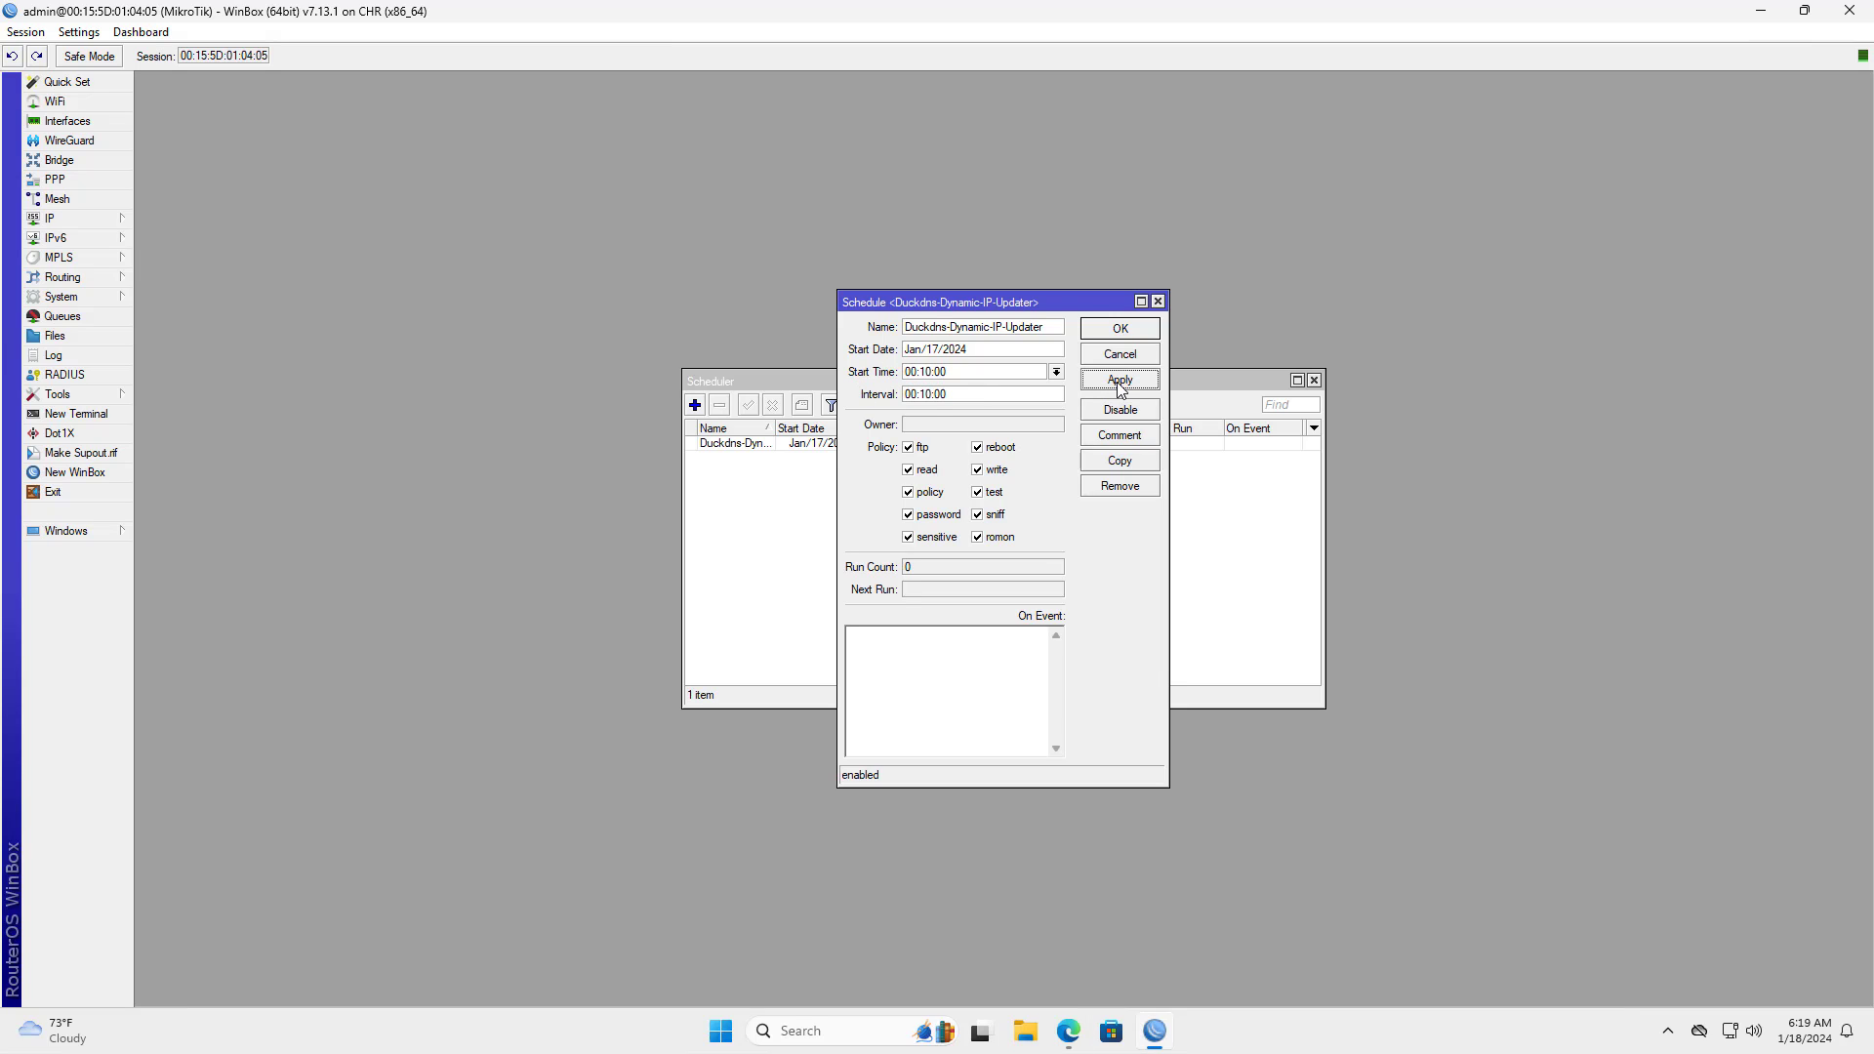
{"action": "left_click", "coordinate": [1138, 332]}
{"action": "left_click", "coordinate": [1014, 447]}
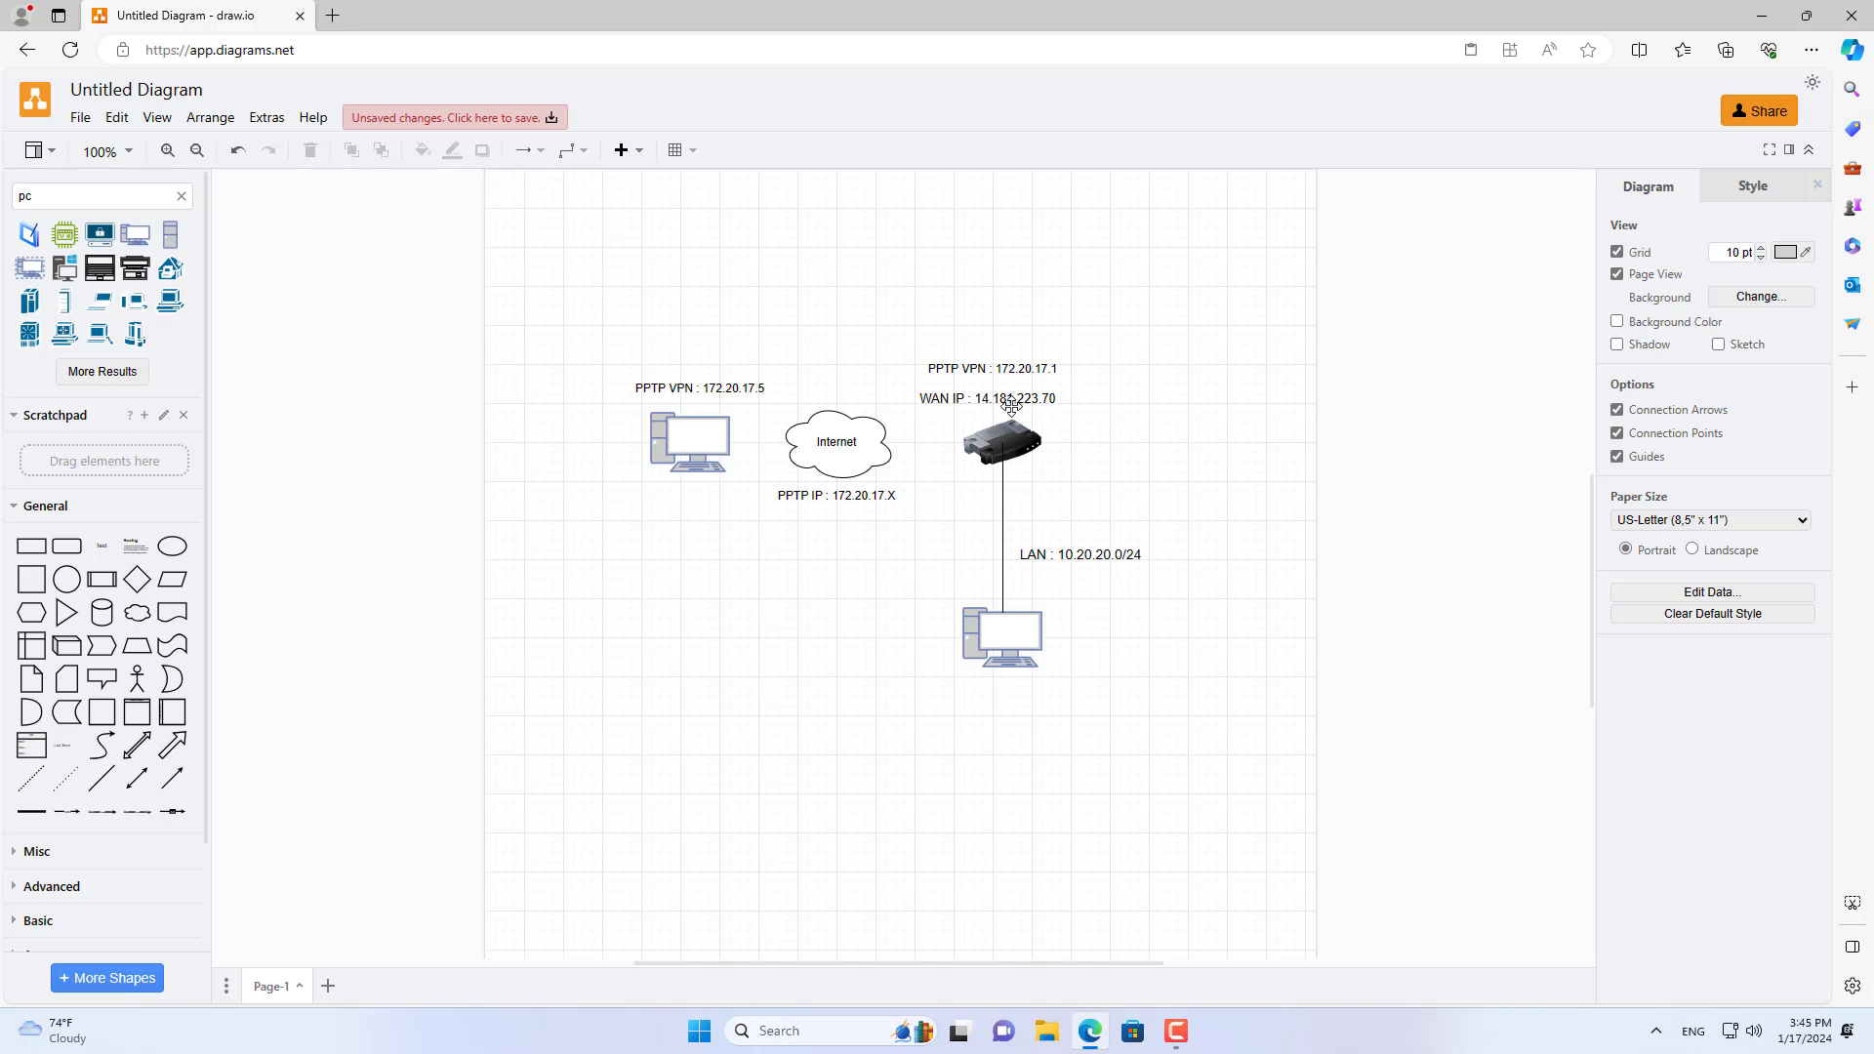
Change the router's diagram label to 'domain : nccnetvn.duckdns.org' and bring up the Windows VPN page
{"action": "left_click", "coordinate": [1004, 402]}
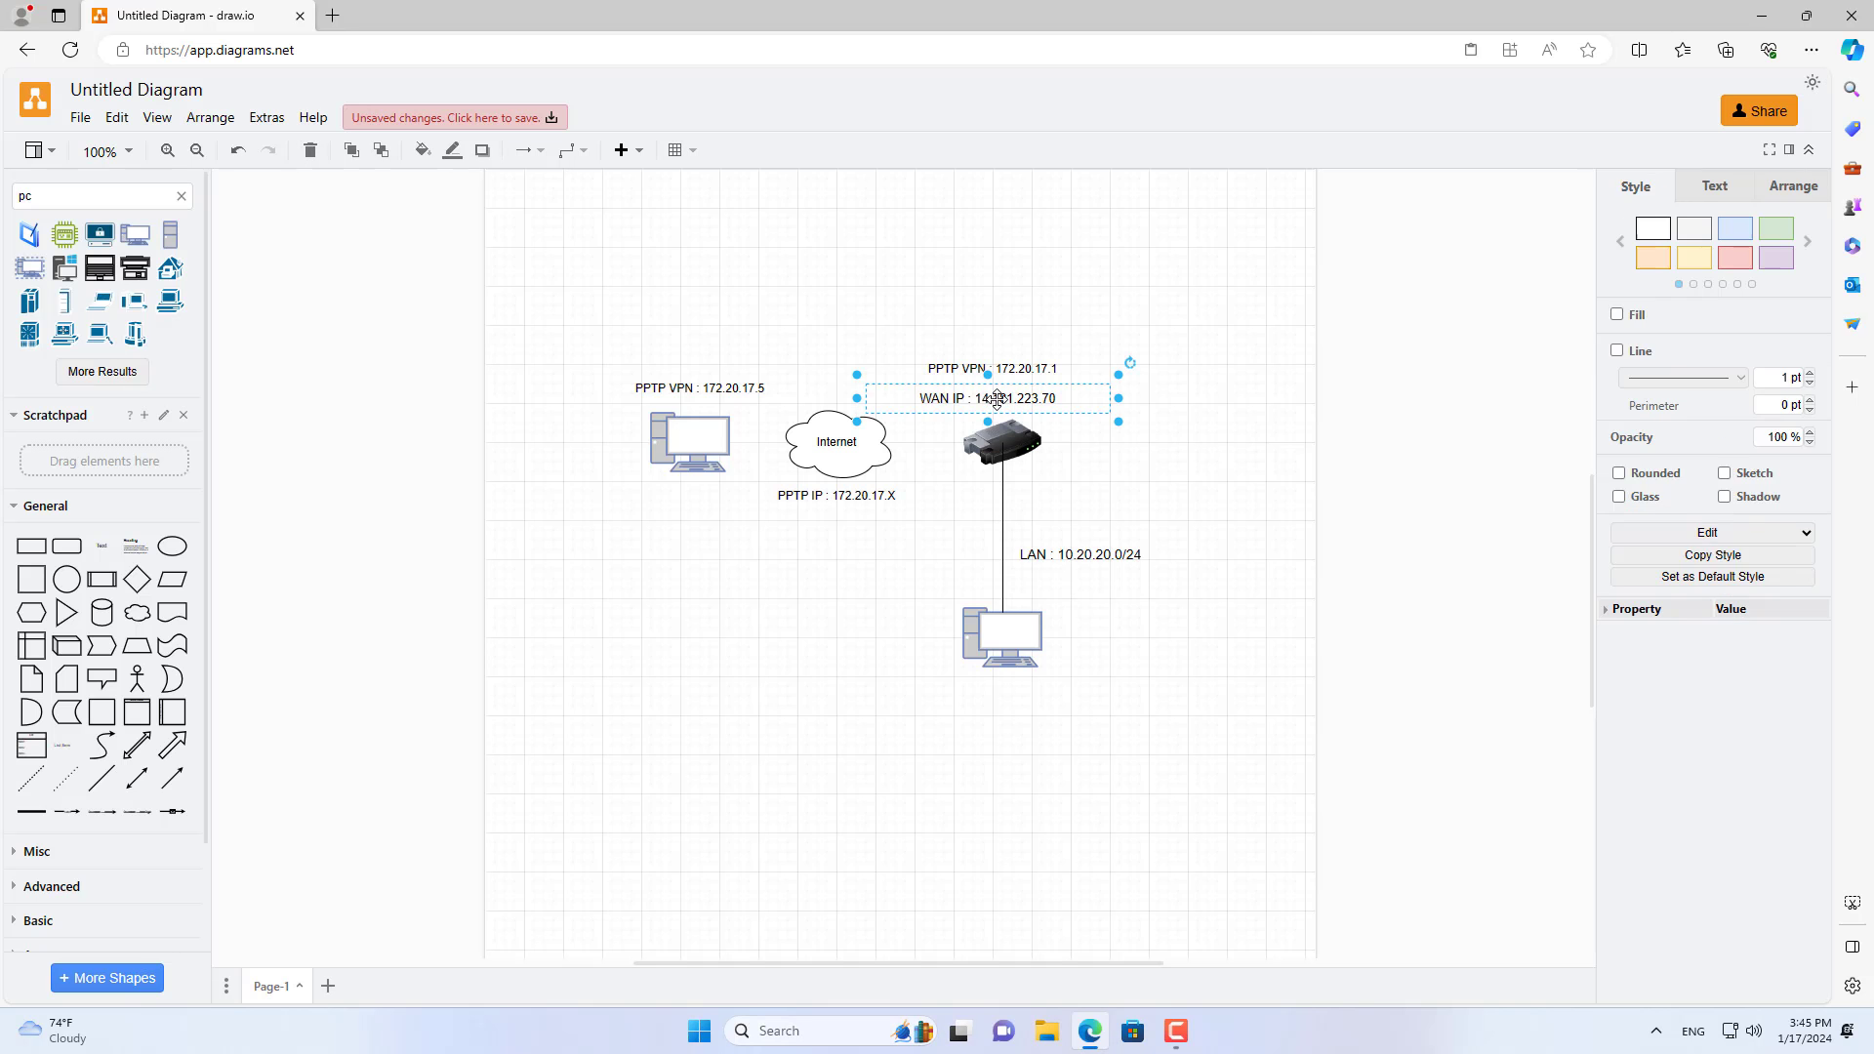
{"action": "double_click", "coordinate": [1004, 402]}
{"action": "type", "text": "domain : nccnetvn.duckdns.org"}
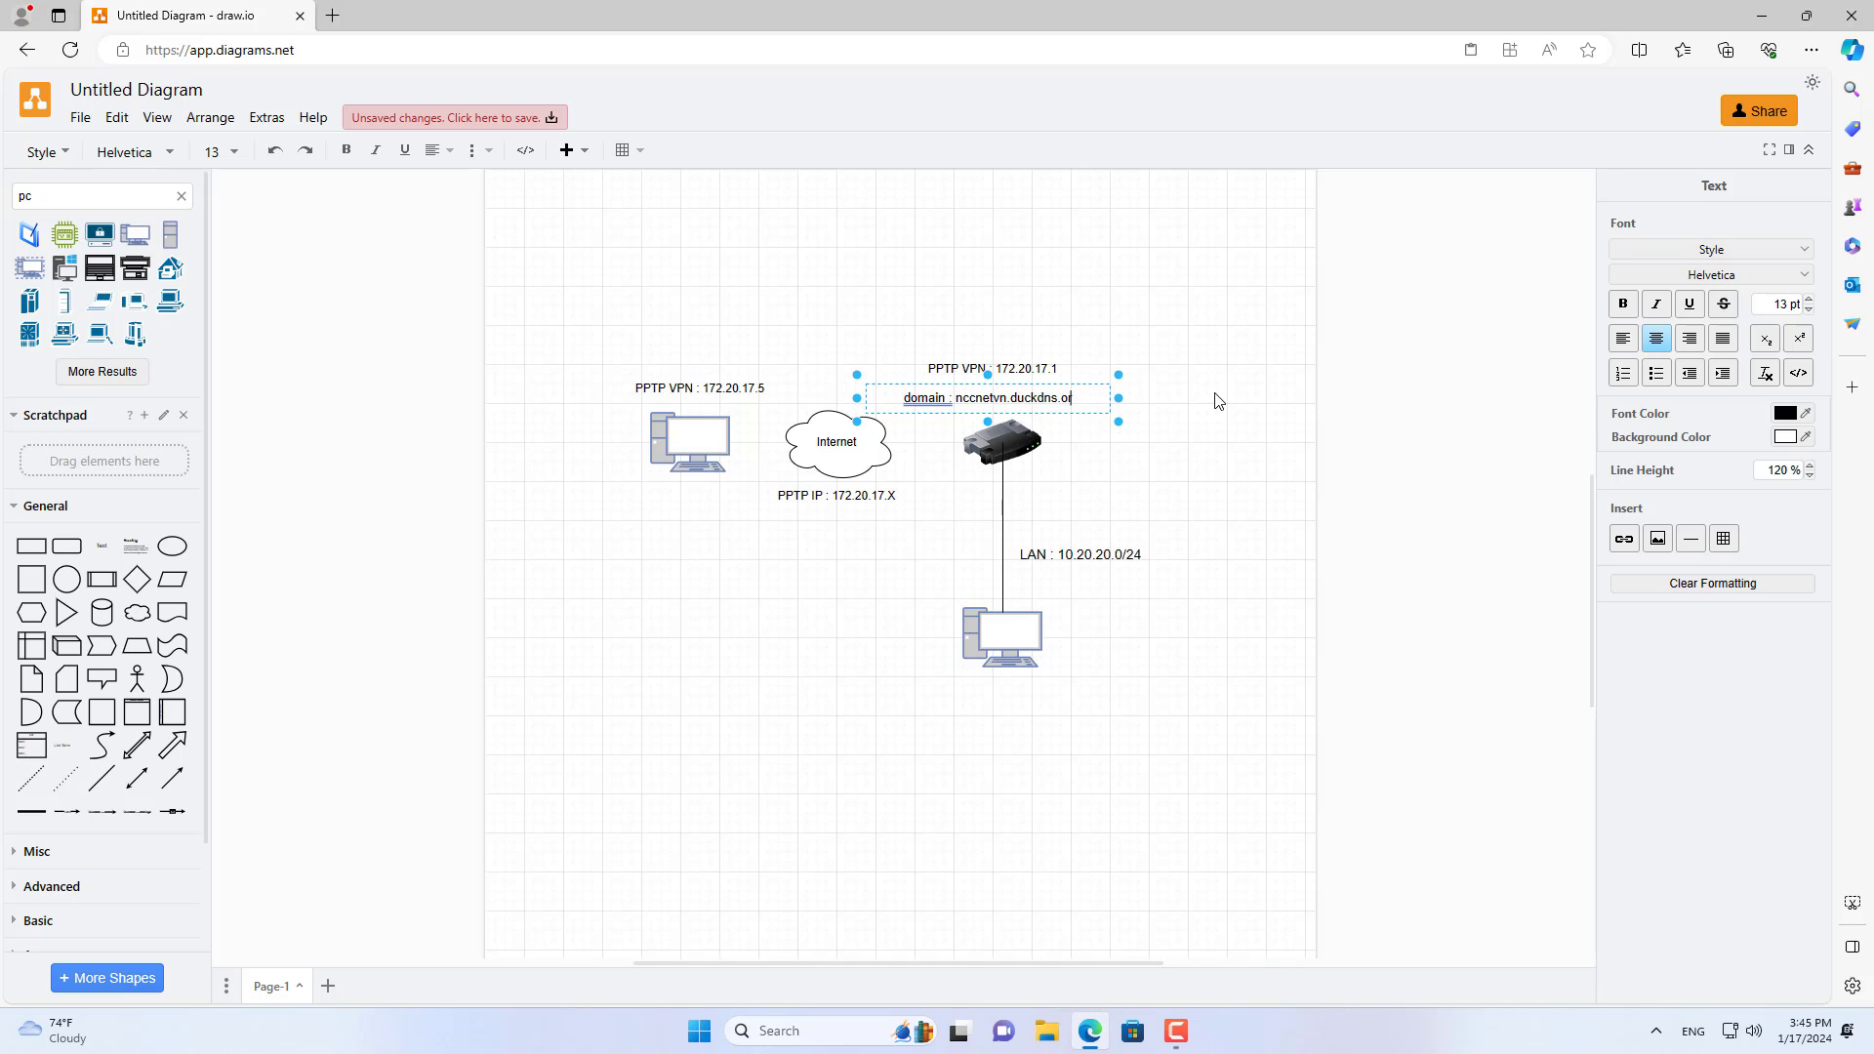
{"action": "left_click", "coordinate": [1217, 400]}
{"action": "left_click", "coordinate": [1025, 399]}
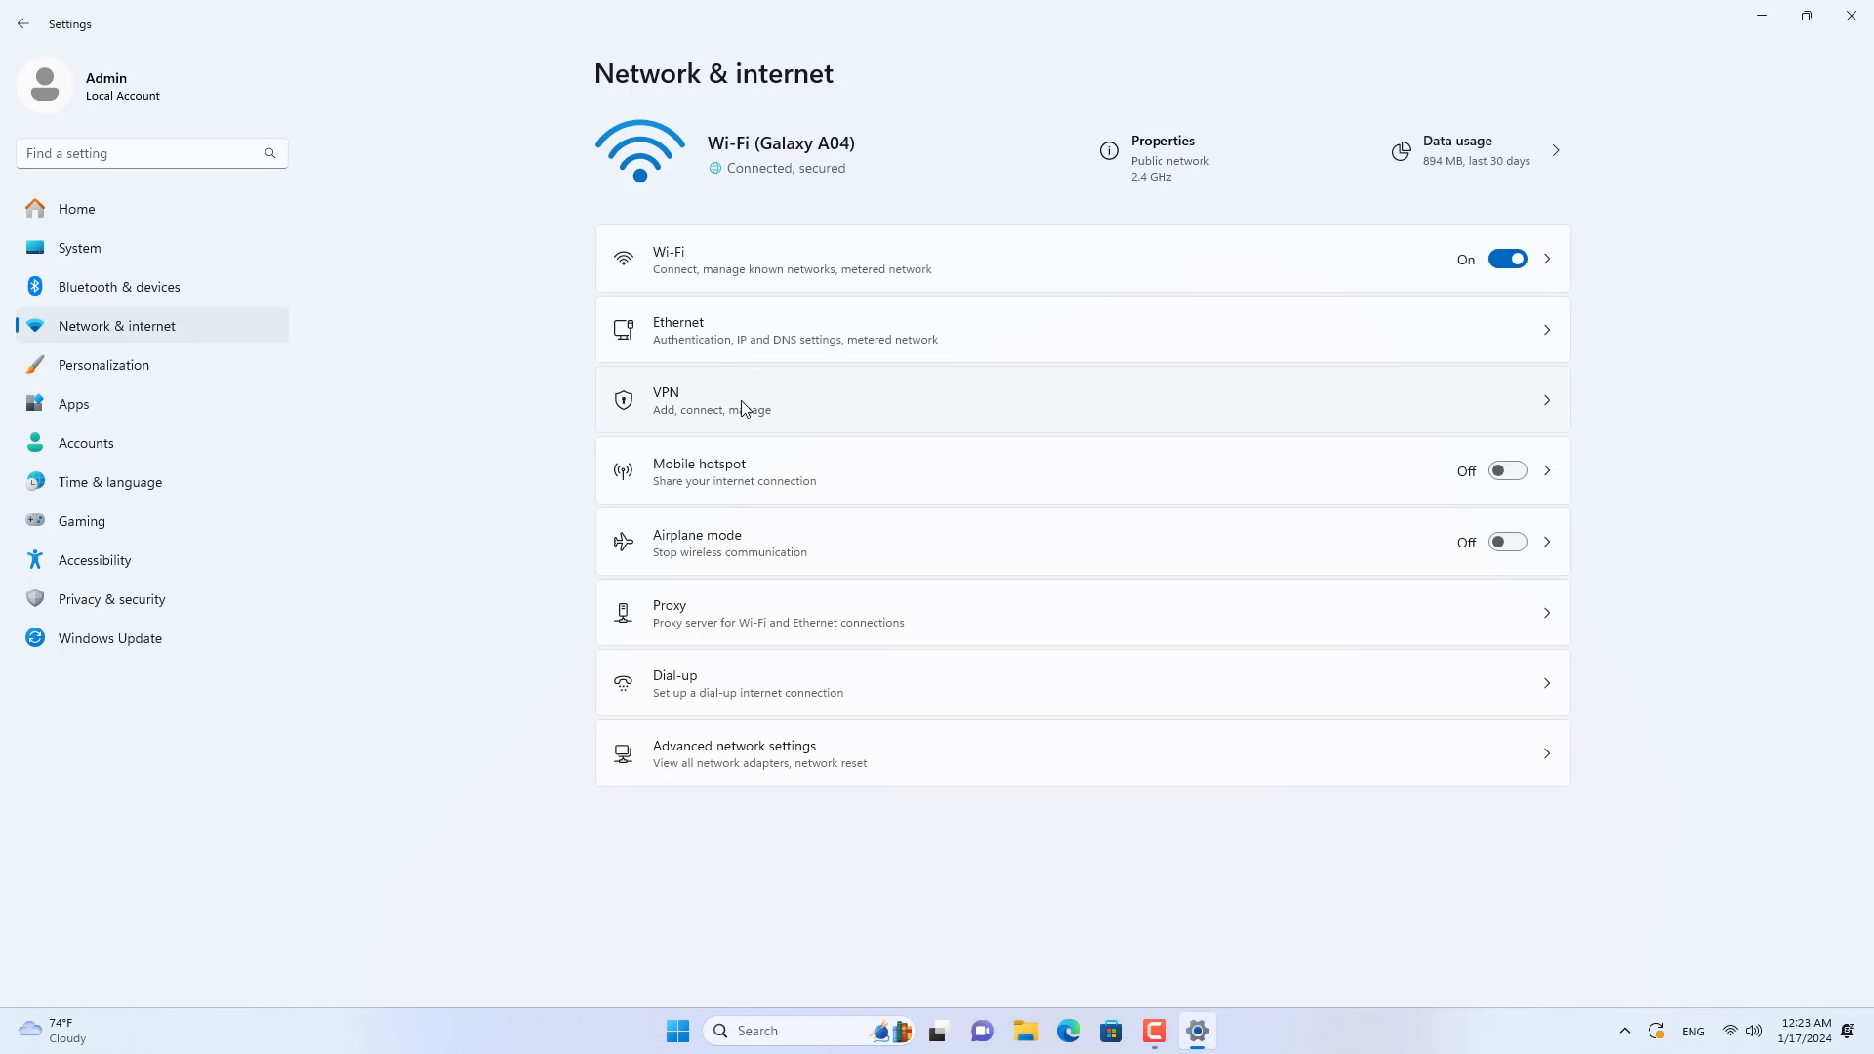
{"action": "left_click", "coordinate": [747, 408]}
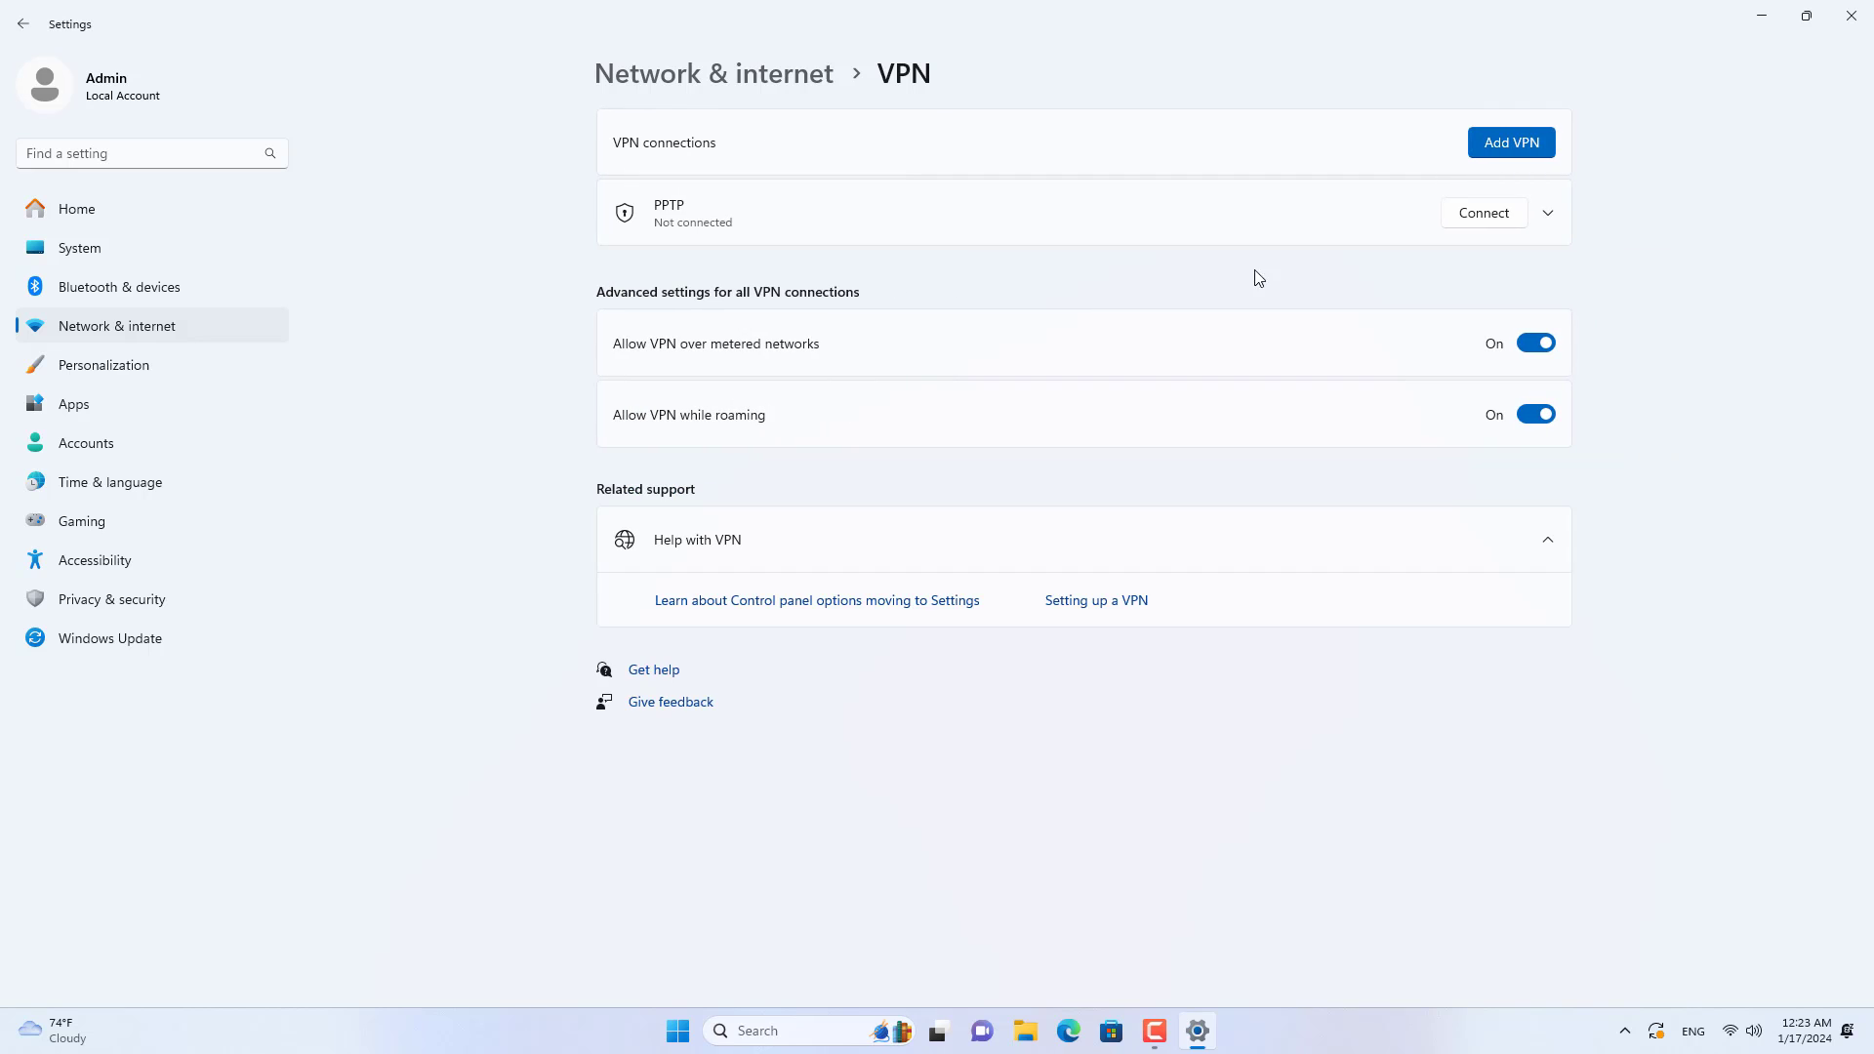
{"action": "left_click", "coordinate": [1548, 214]}
{"action": "left_click", "coordinate": [1352, 282]}
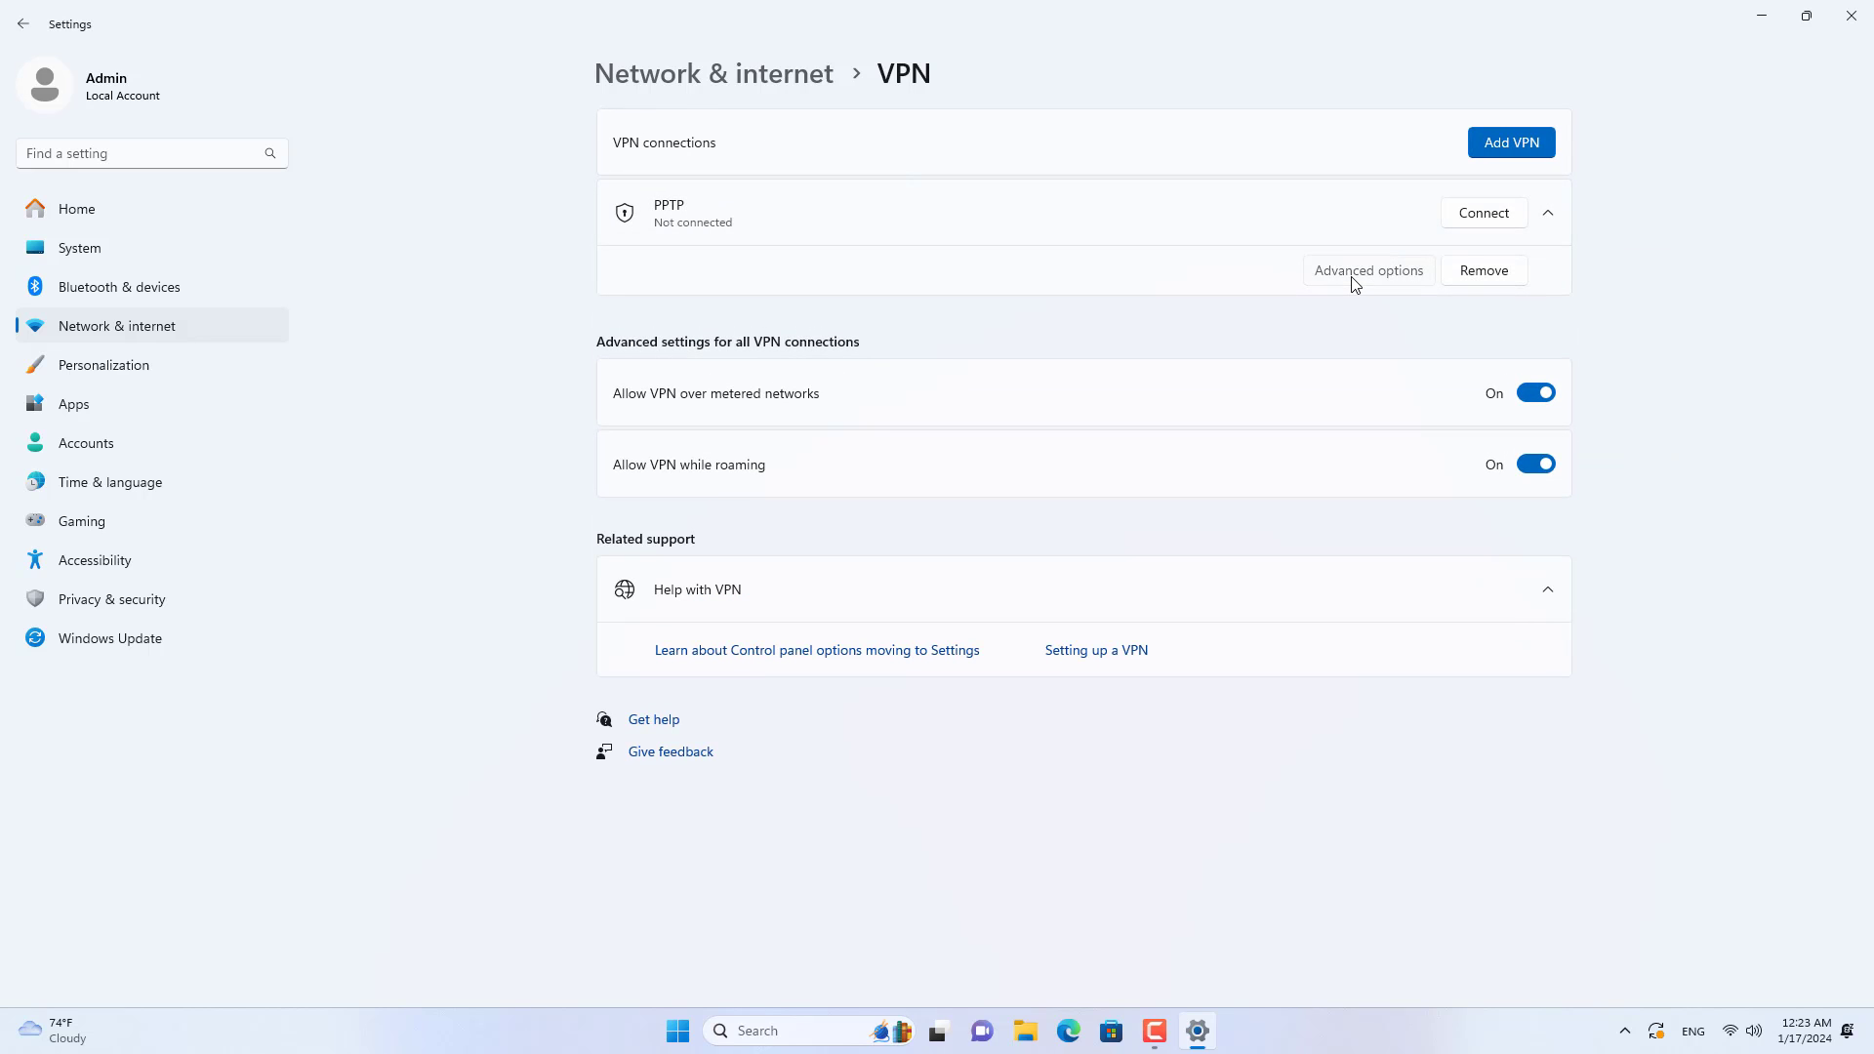
{"action": "left_click", "coordinate": [1494, 149]}
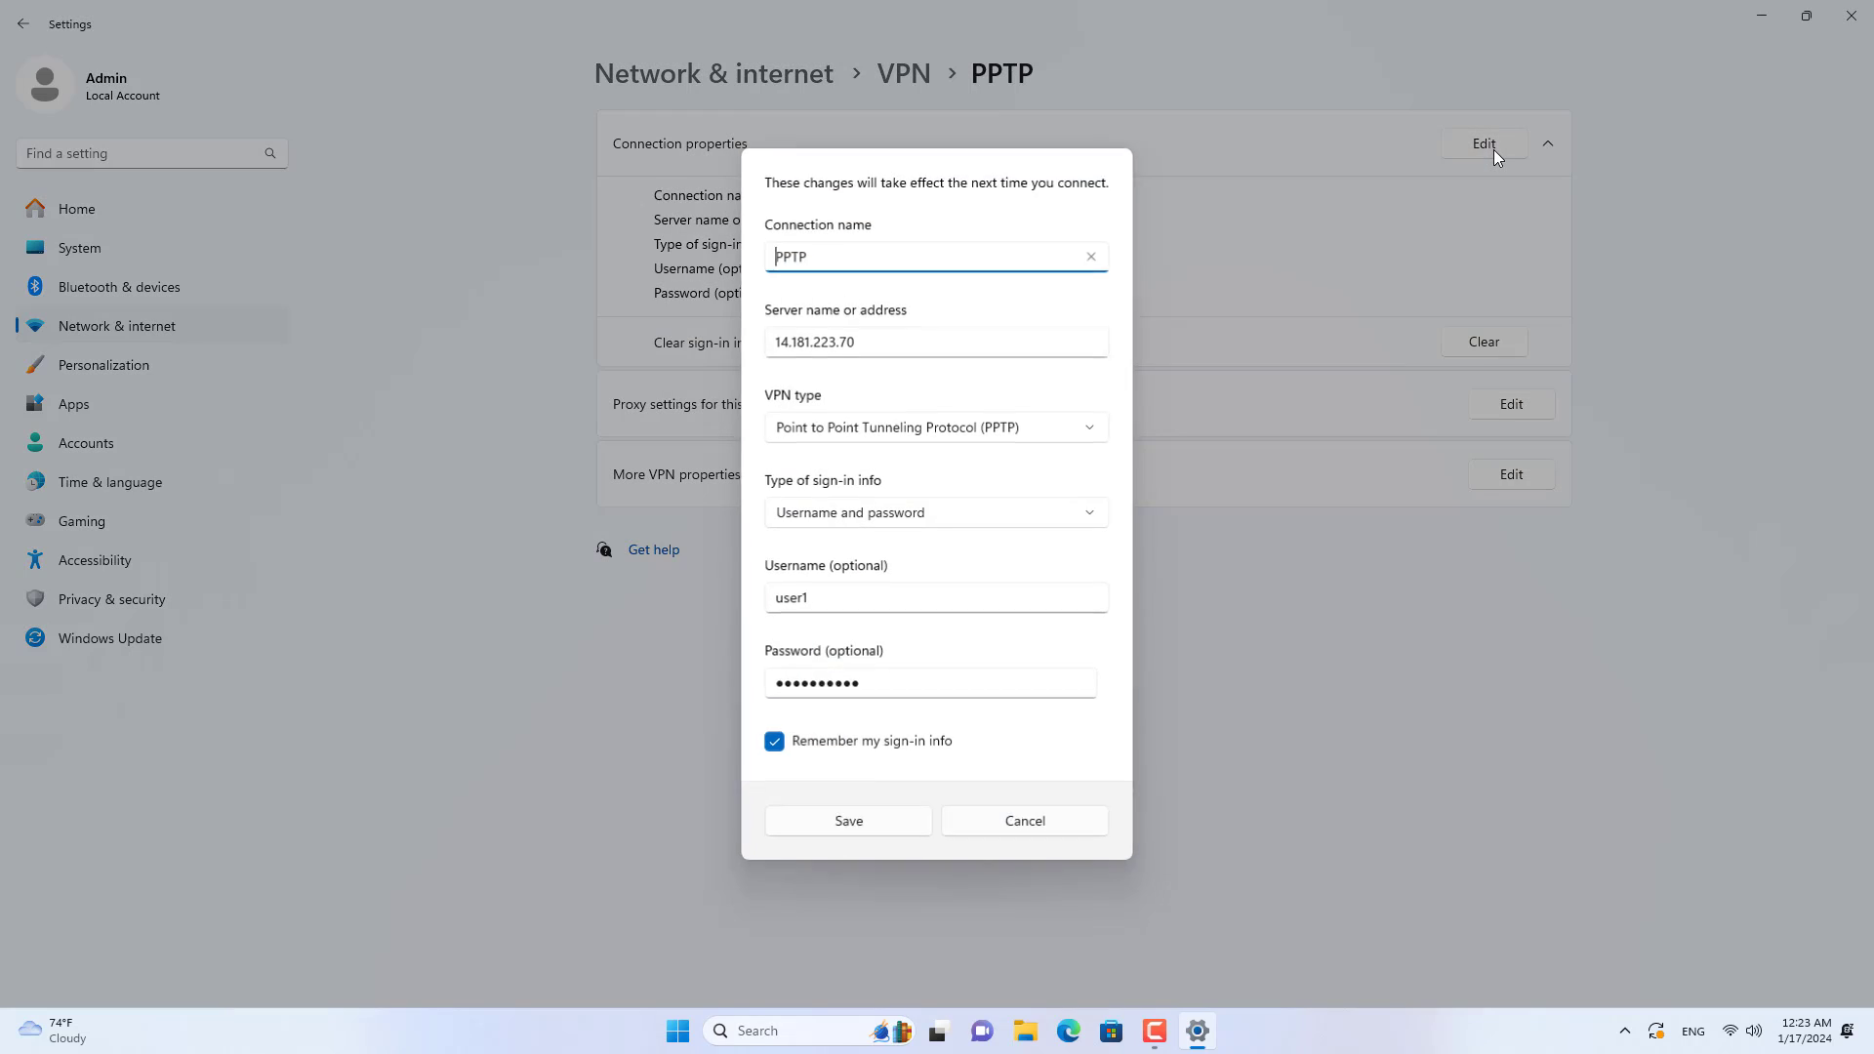
{"action": "triple_click", "coordinate": [899, 344]}
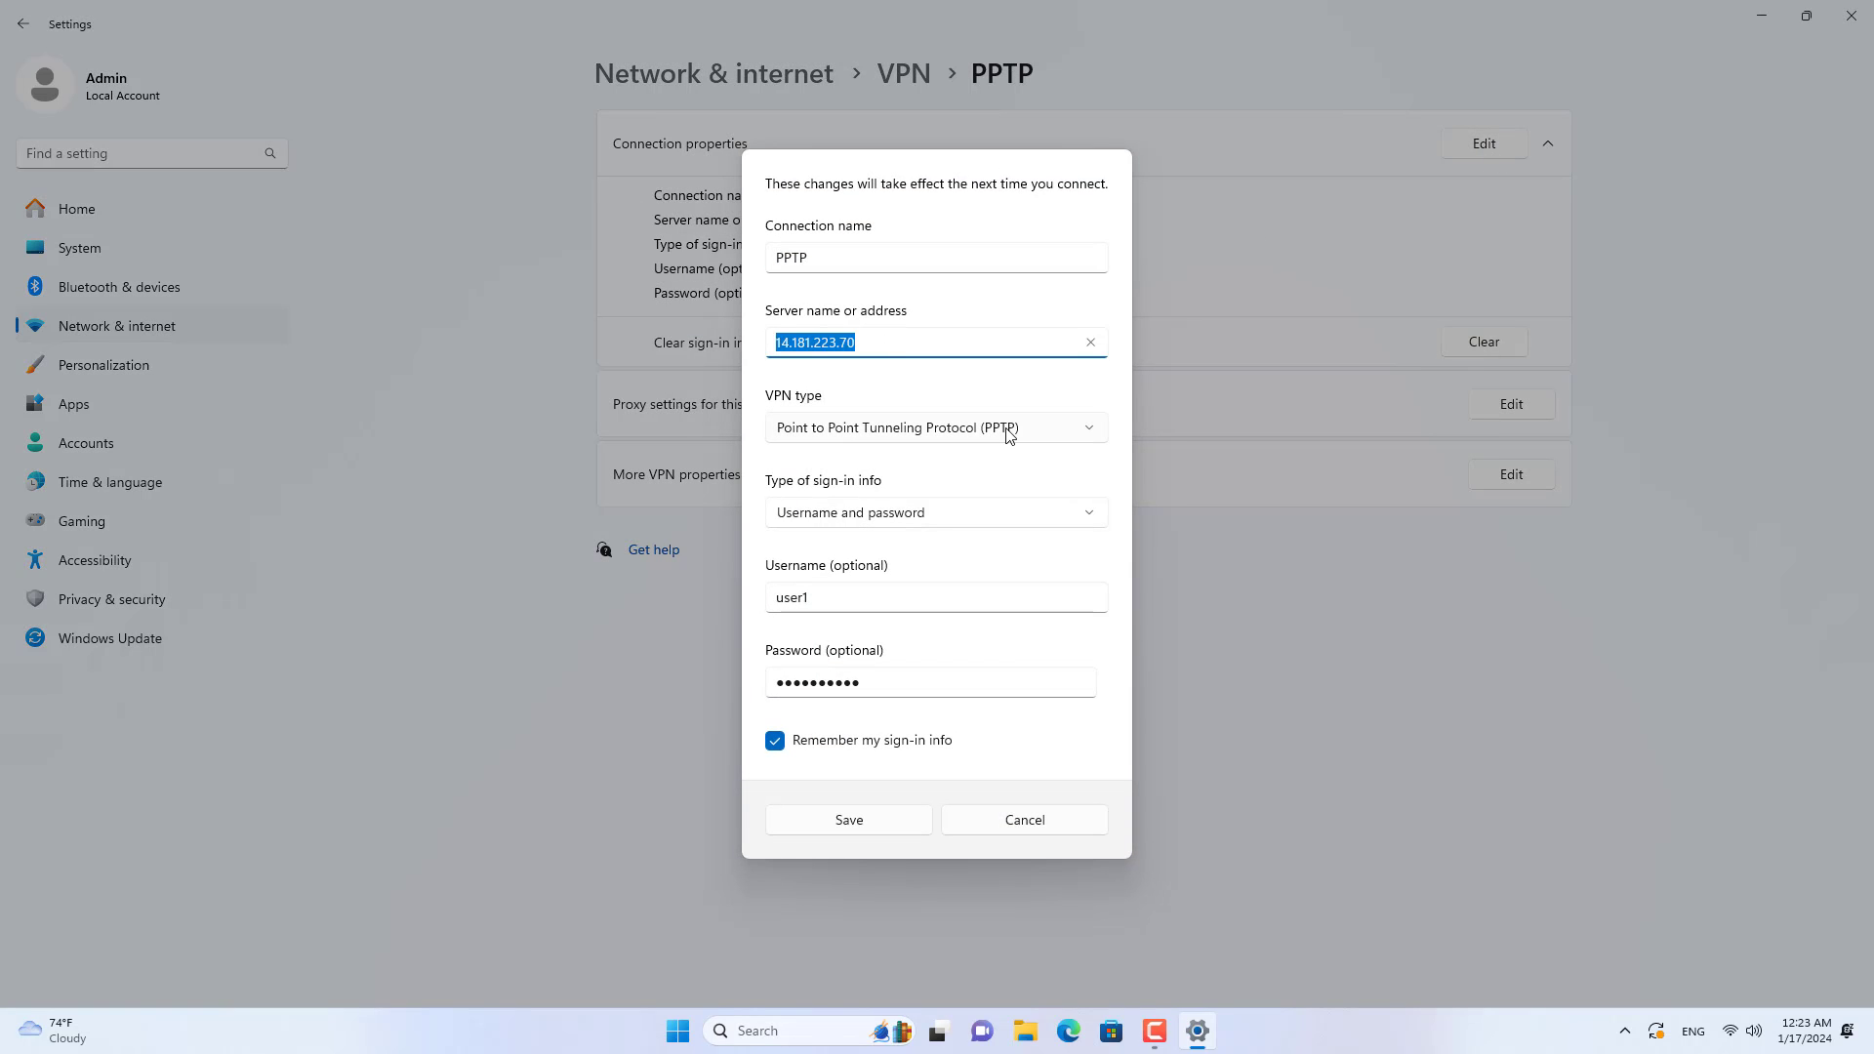
{"action": "type", "text": "nccnetvn.duckdns"}
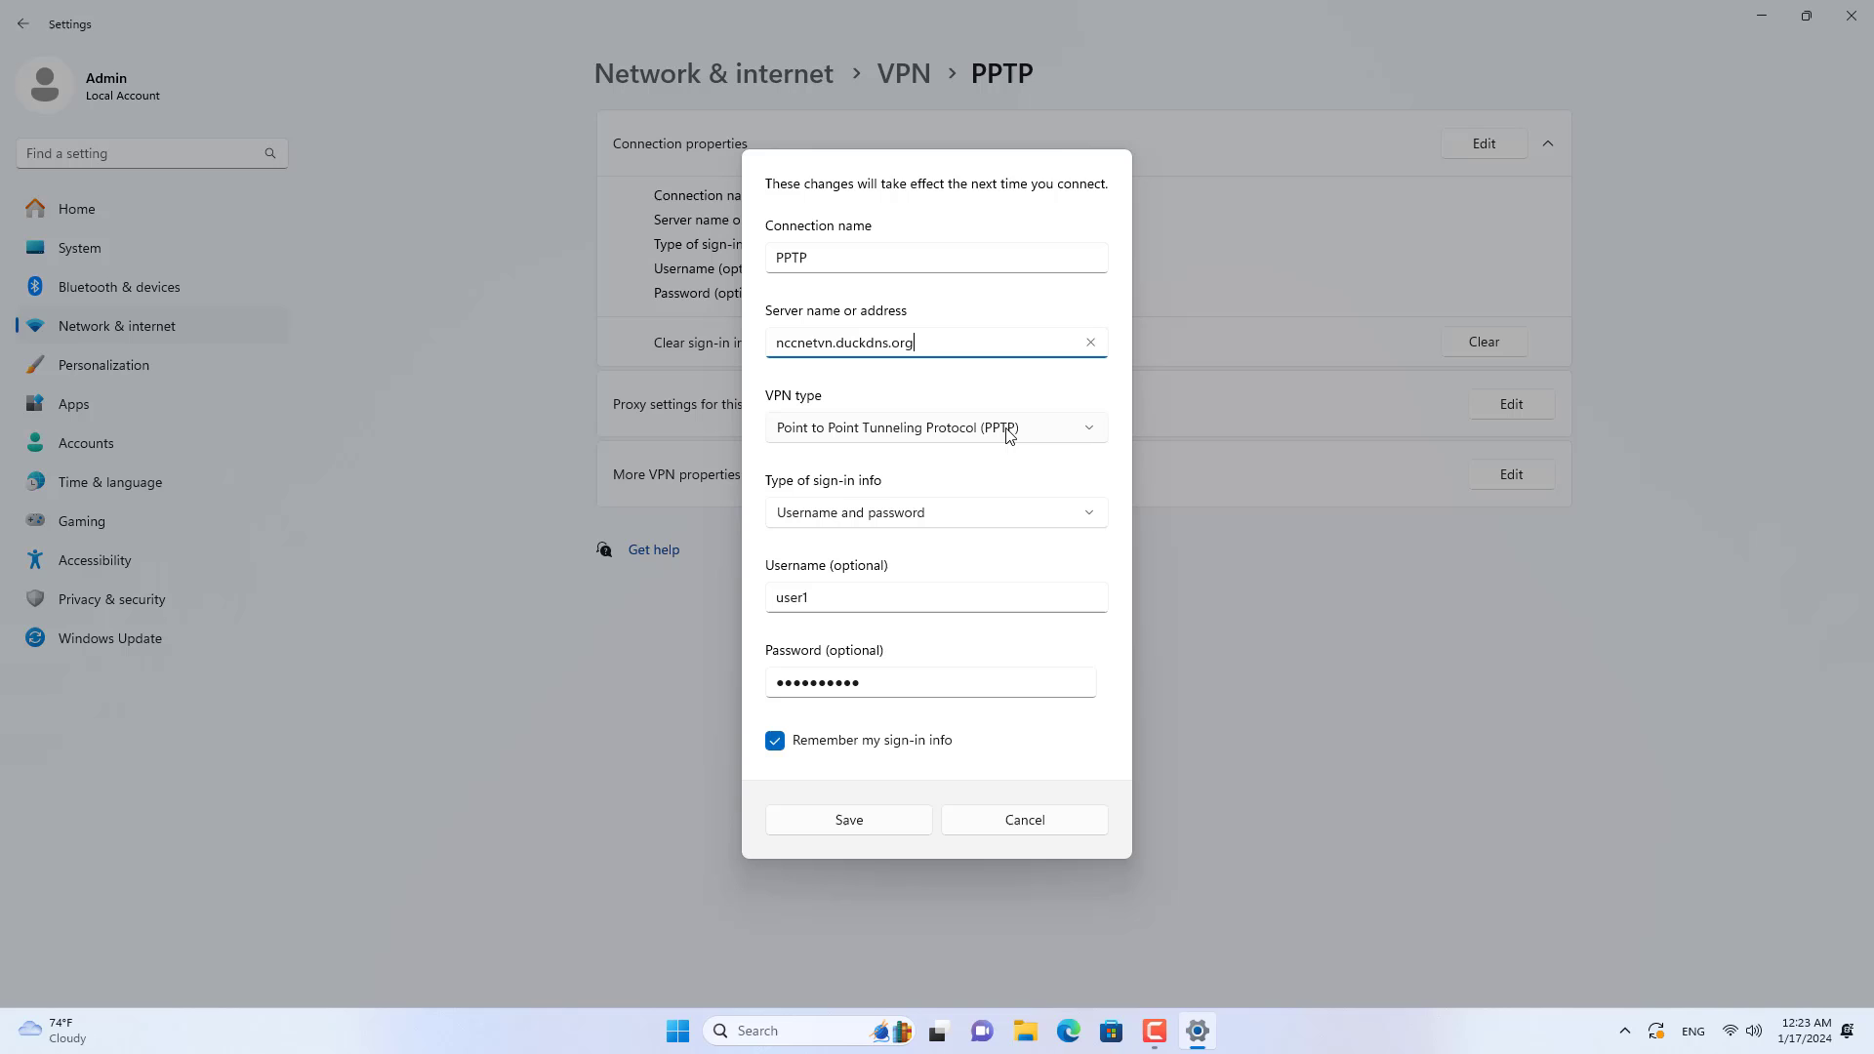
{"action": "left_click_drag", "start_coordinate": [934, 355], "coordinate": [740, 343]}
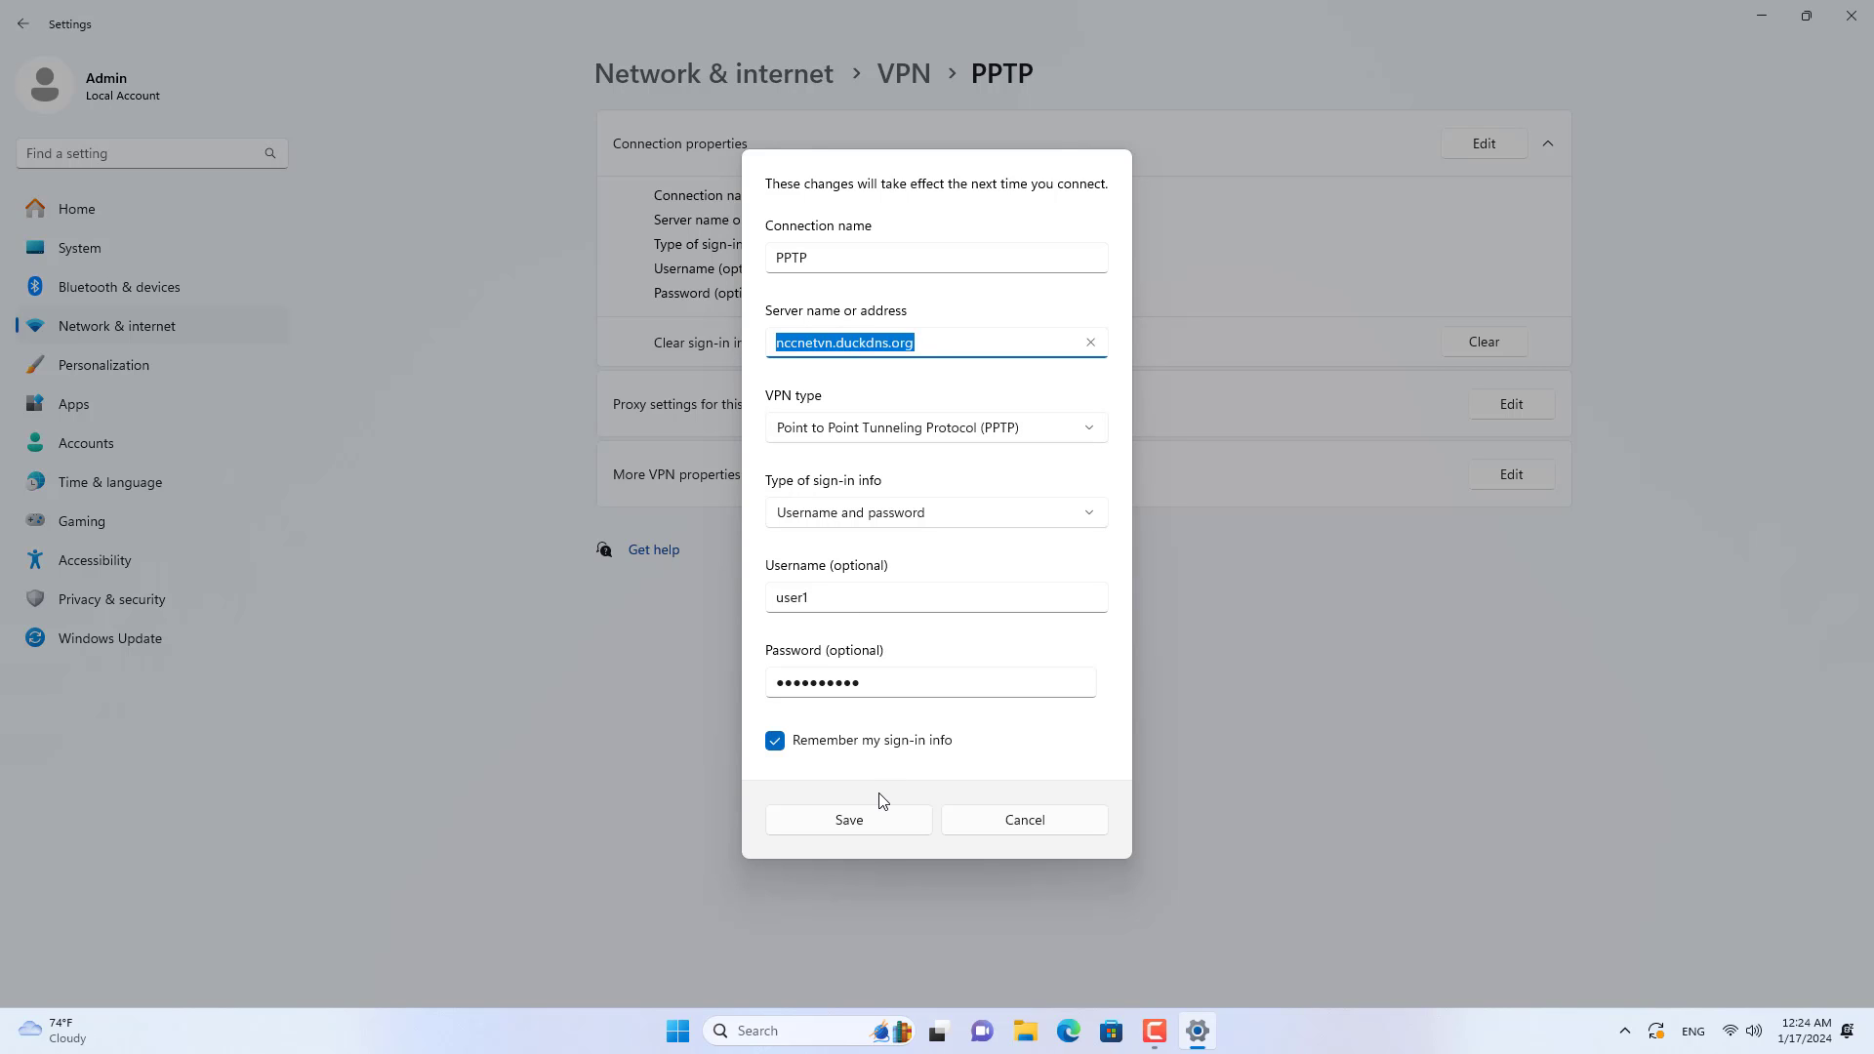
{"action": "left_click", "coordinate": [875, 825]}
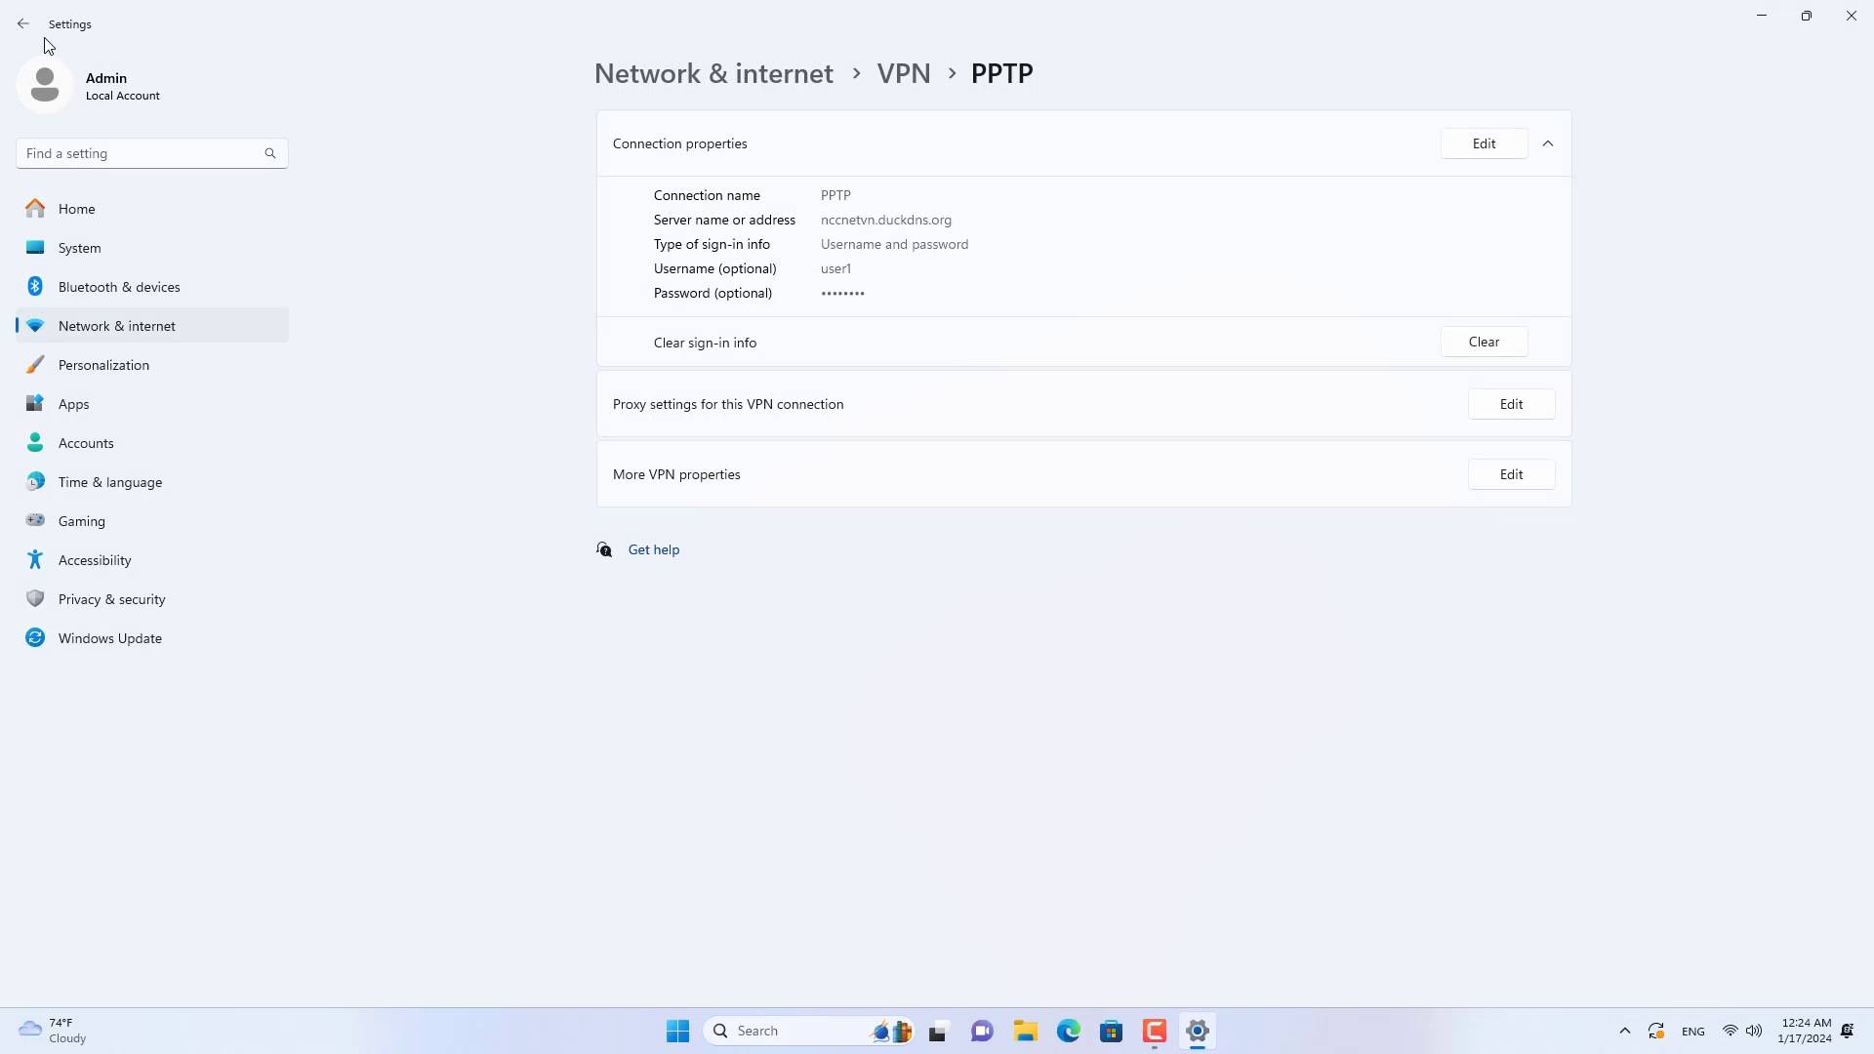
Connect the PPTP VPN, check its connection details, and close Settings
{"action": "left_click", "coordinate": [26, 23]}
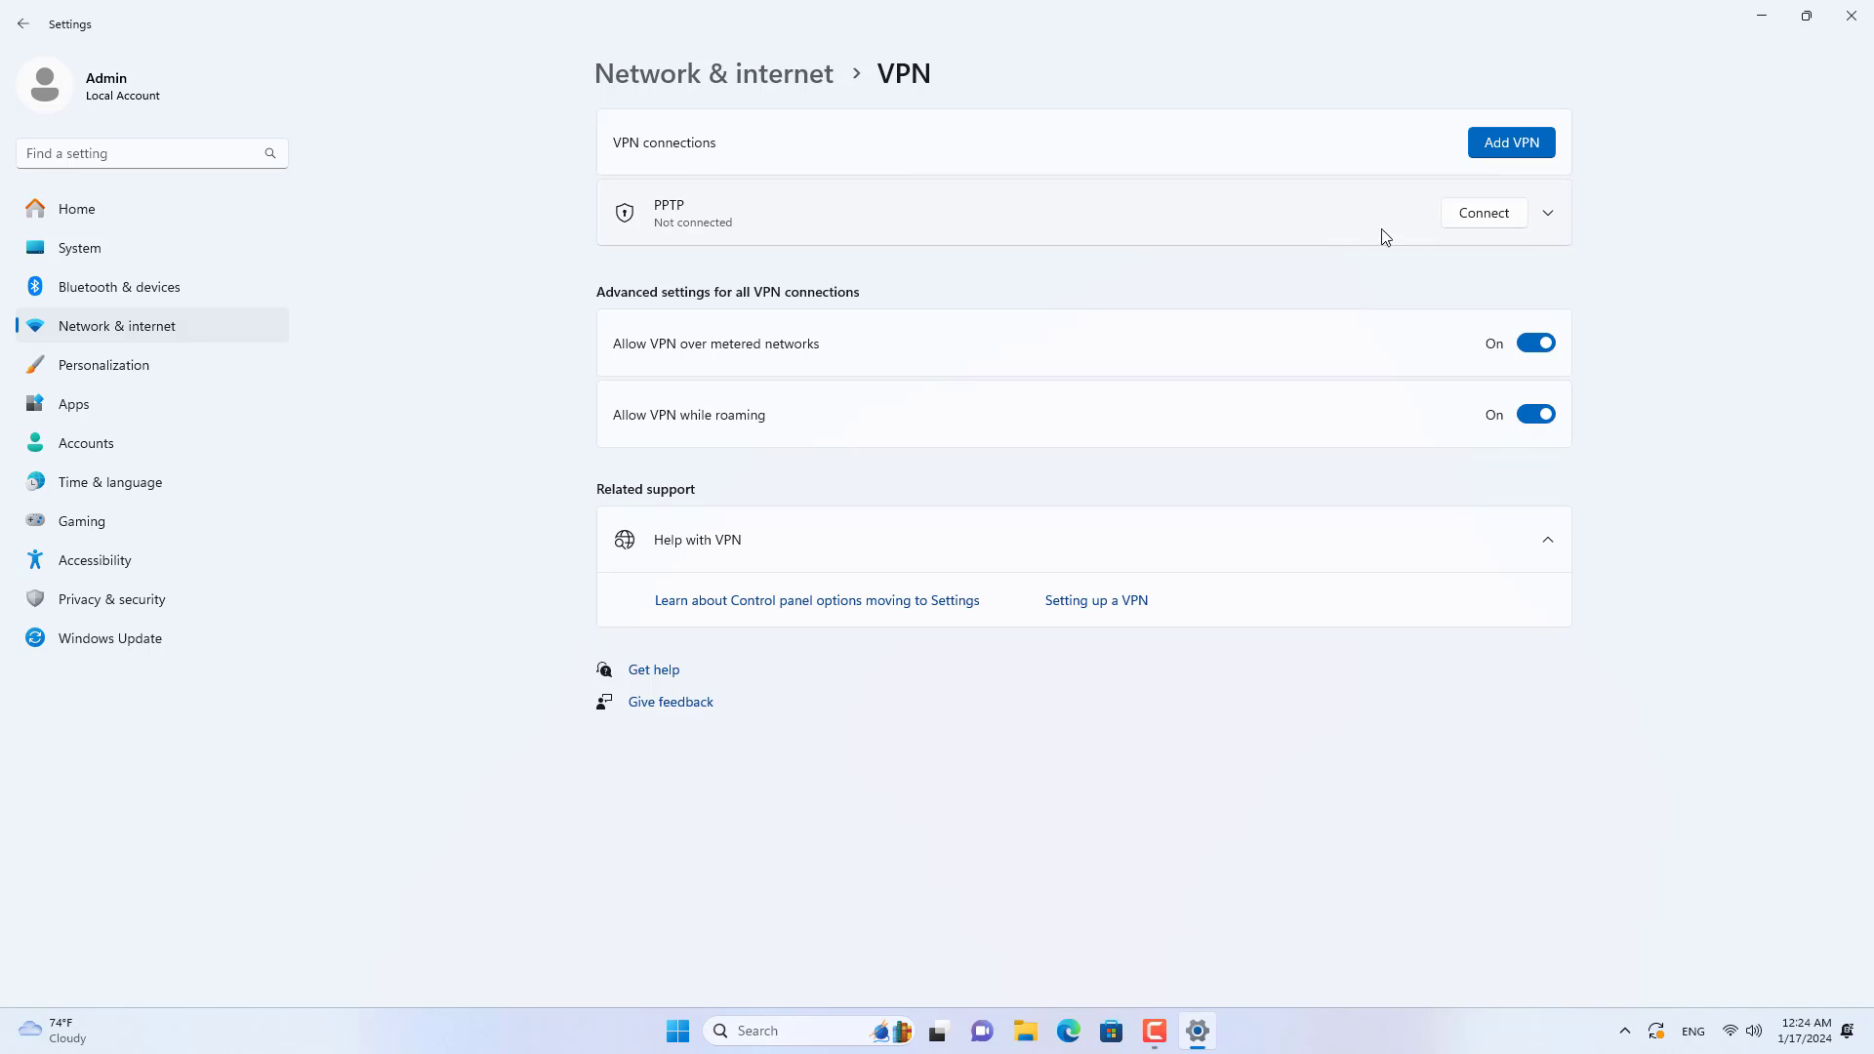
{"action": "left_click", "coordinate": [1489, 219]}
{"action": "left_click", "coordinate": [1549, 215]}
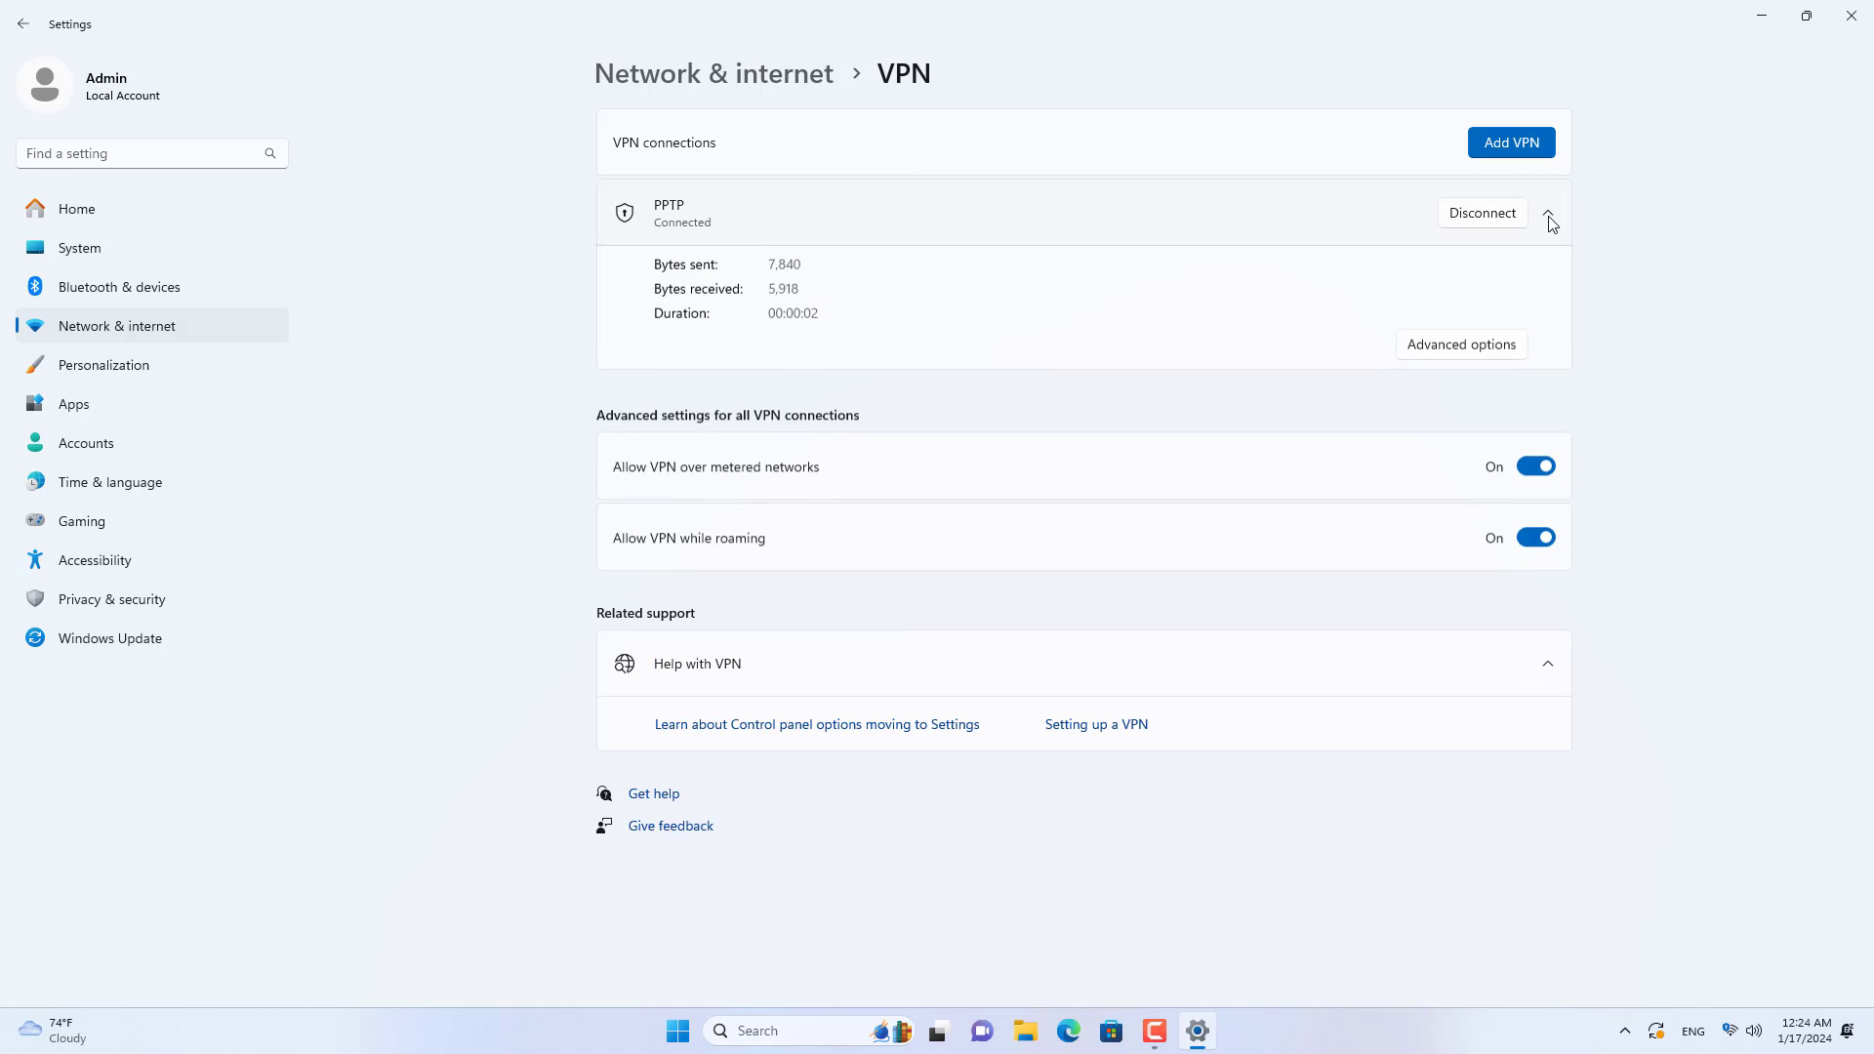
{"action": "left_click", "coordinate": [1852, 15]}
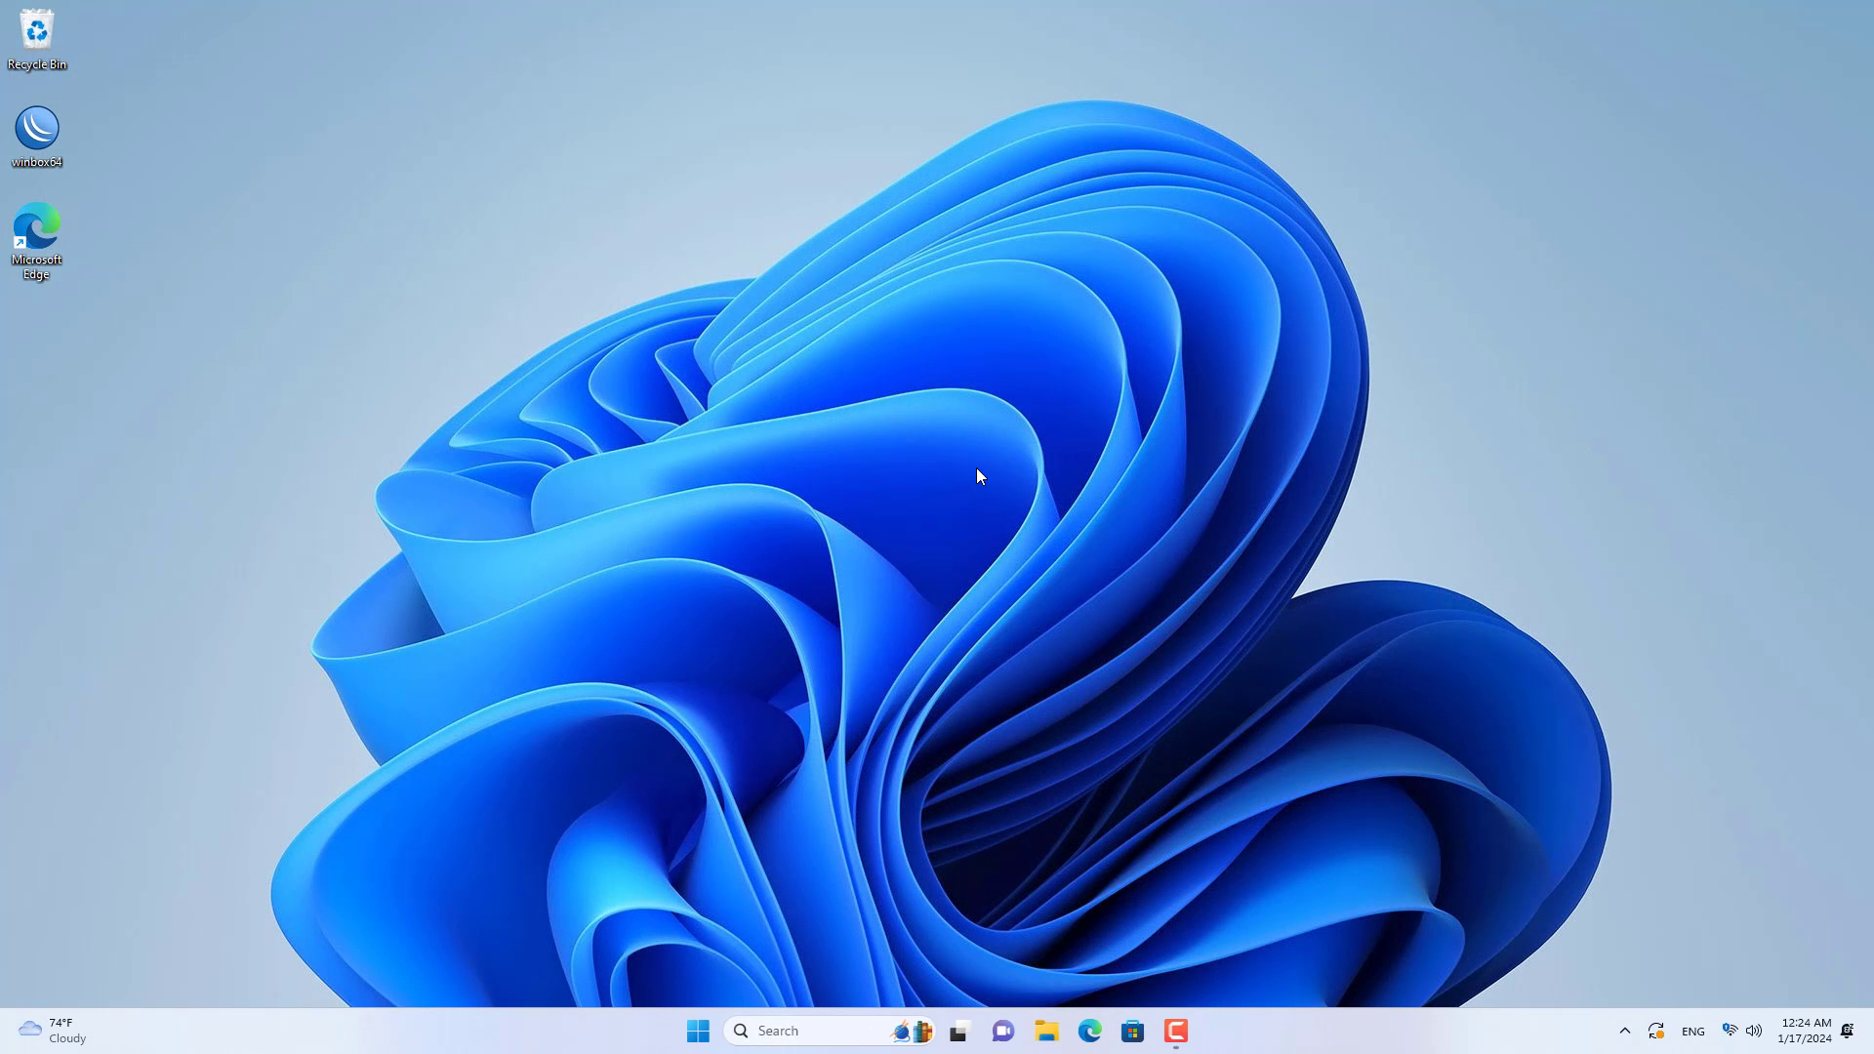
Launch Remote Desktop Connection and connect to 10.20.20.254
{"action": "left_click", "coordinate": [816, 1030]}
{"action": "left_click", "coordinate": [876, 501]}
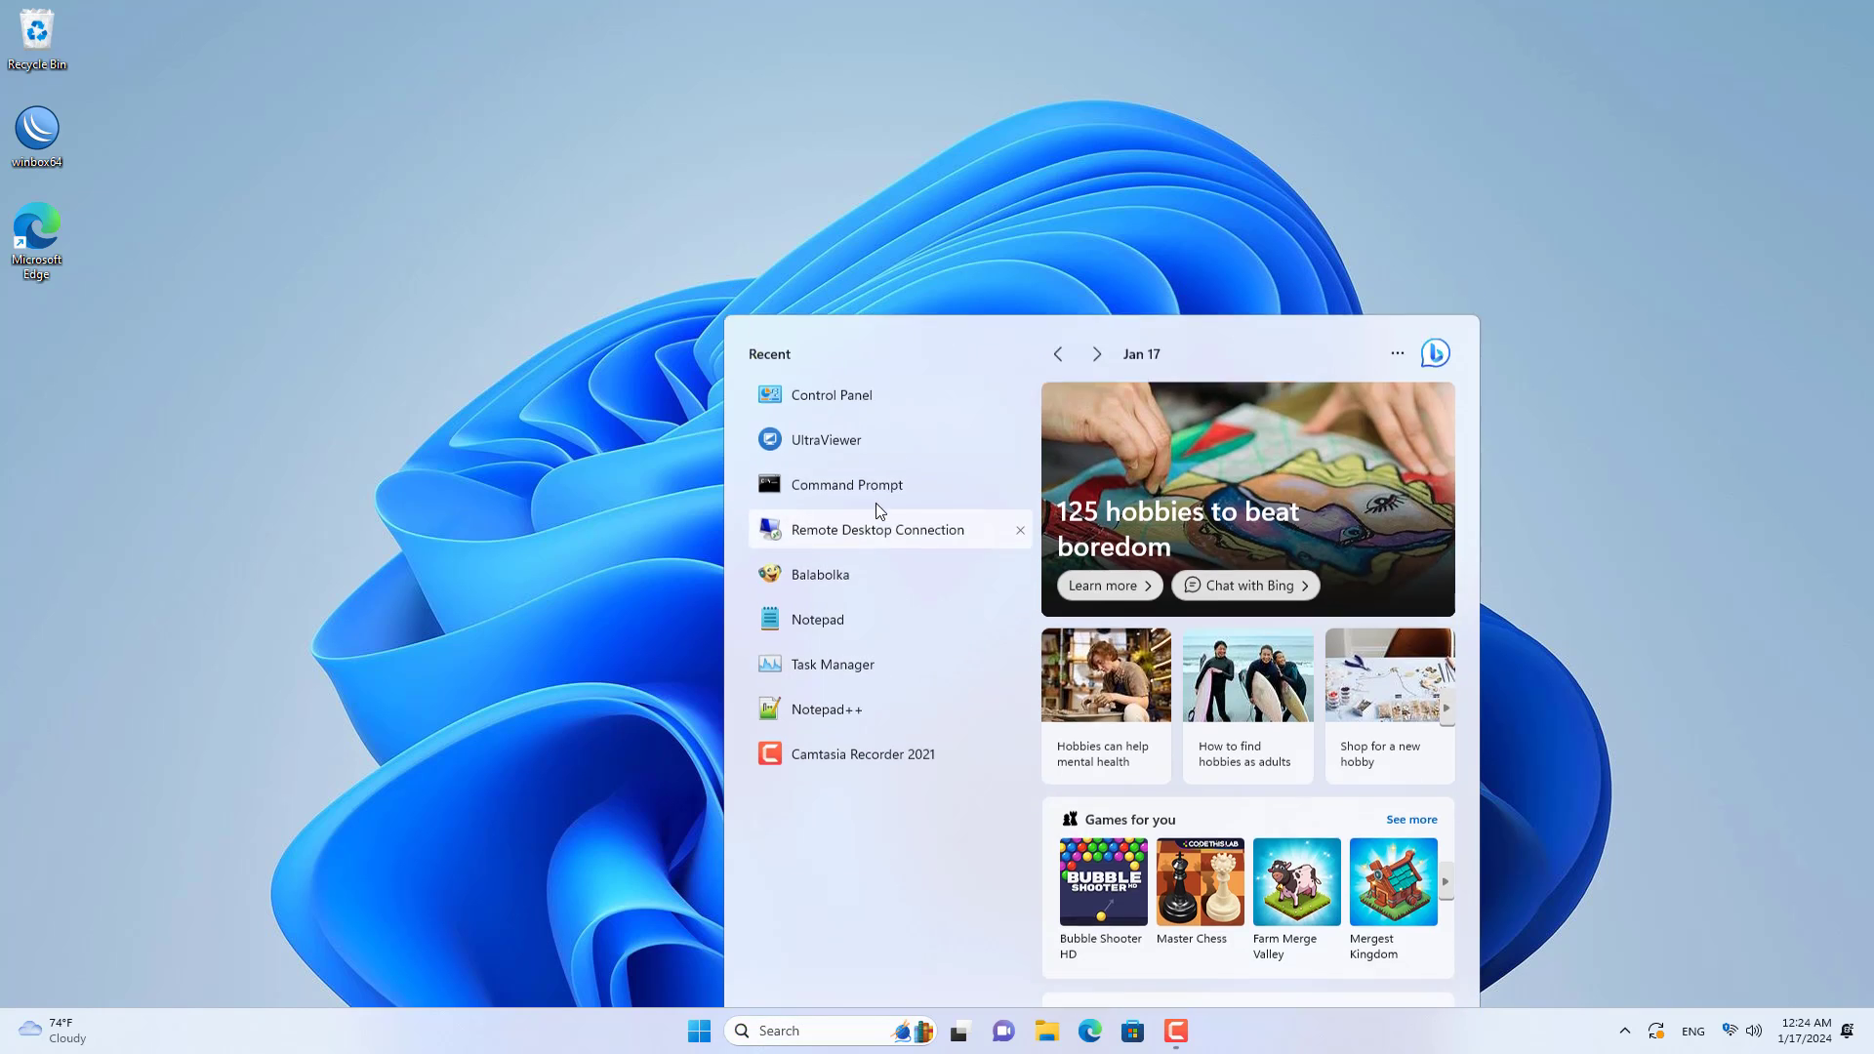
{"action": "type", "text": "10.20.20.254"}
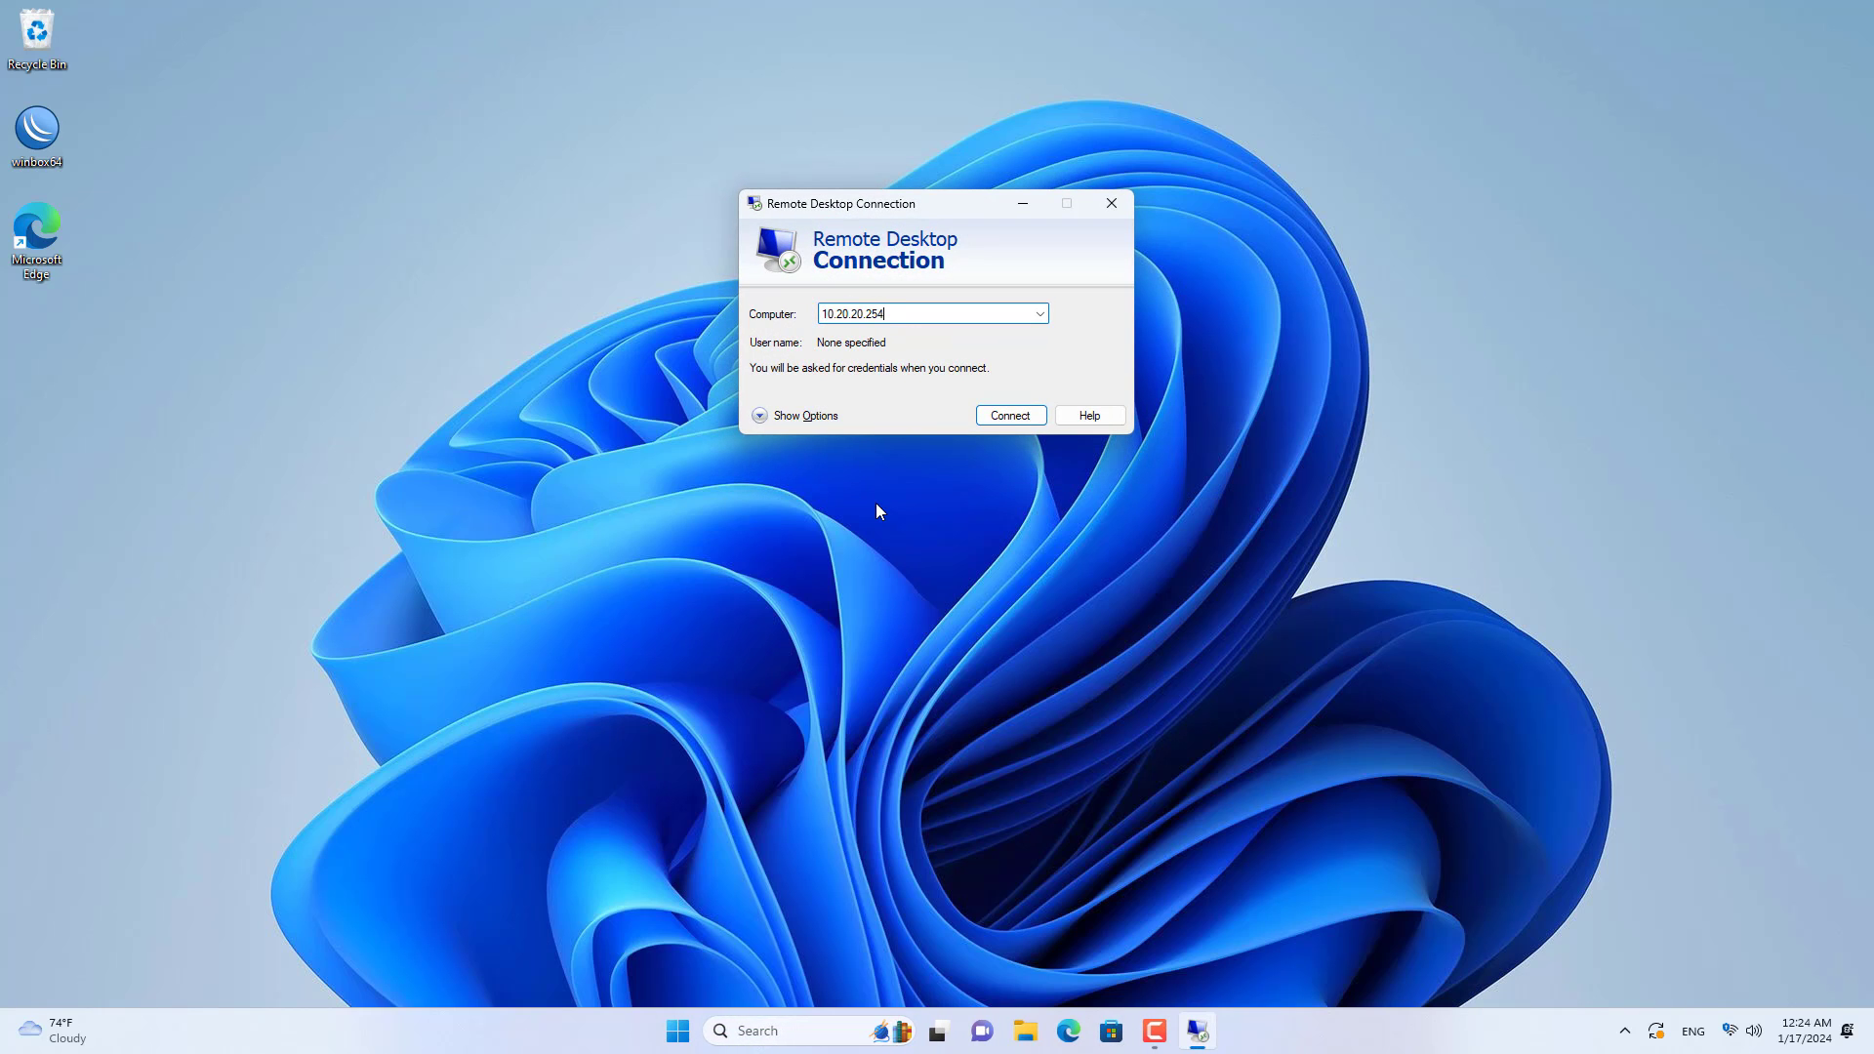
{"action": "left_click", "coordinate": [1025, 417]}
Sign in with the remote account's username and password, accept the certificate, and list WinBox's active PPTP connections
{"action": "type", "text": "netvn"}
{"action": "key", "text": "Tab"}
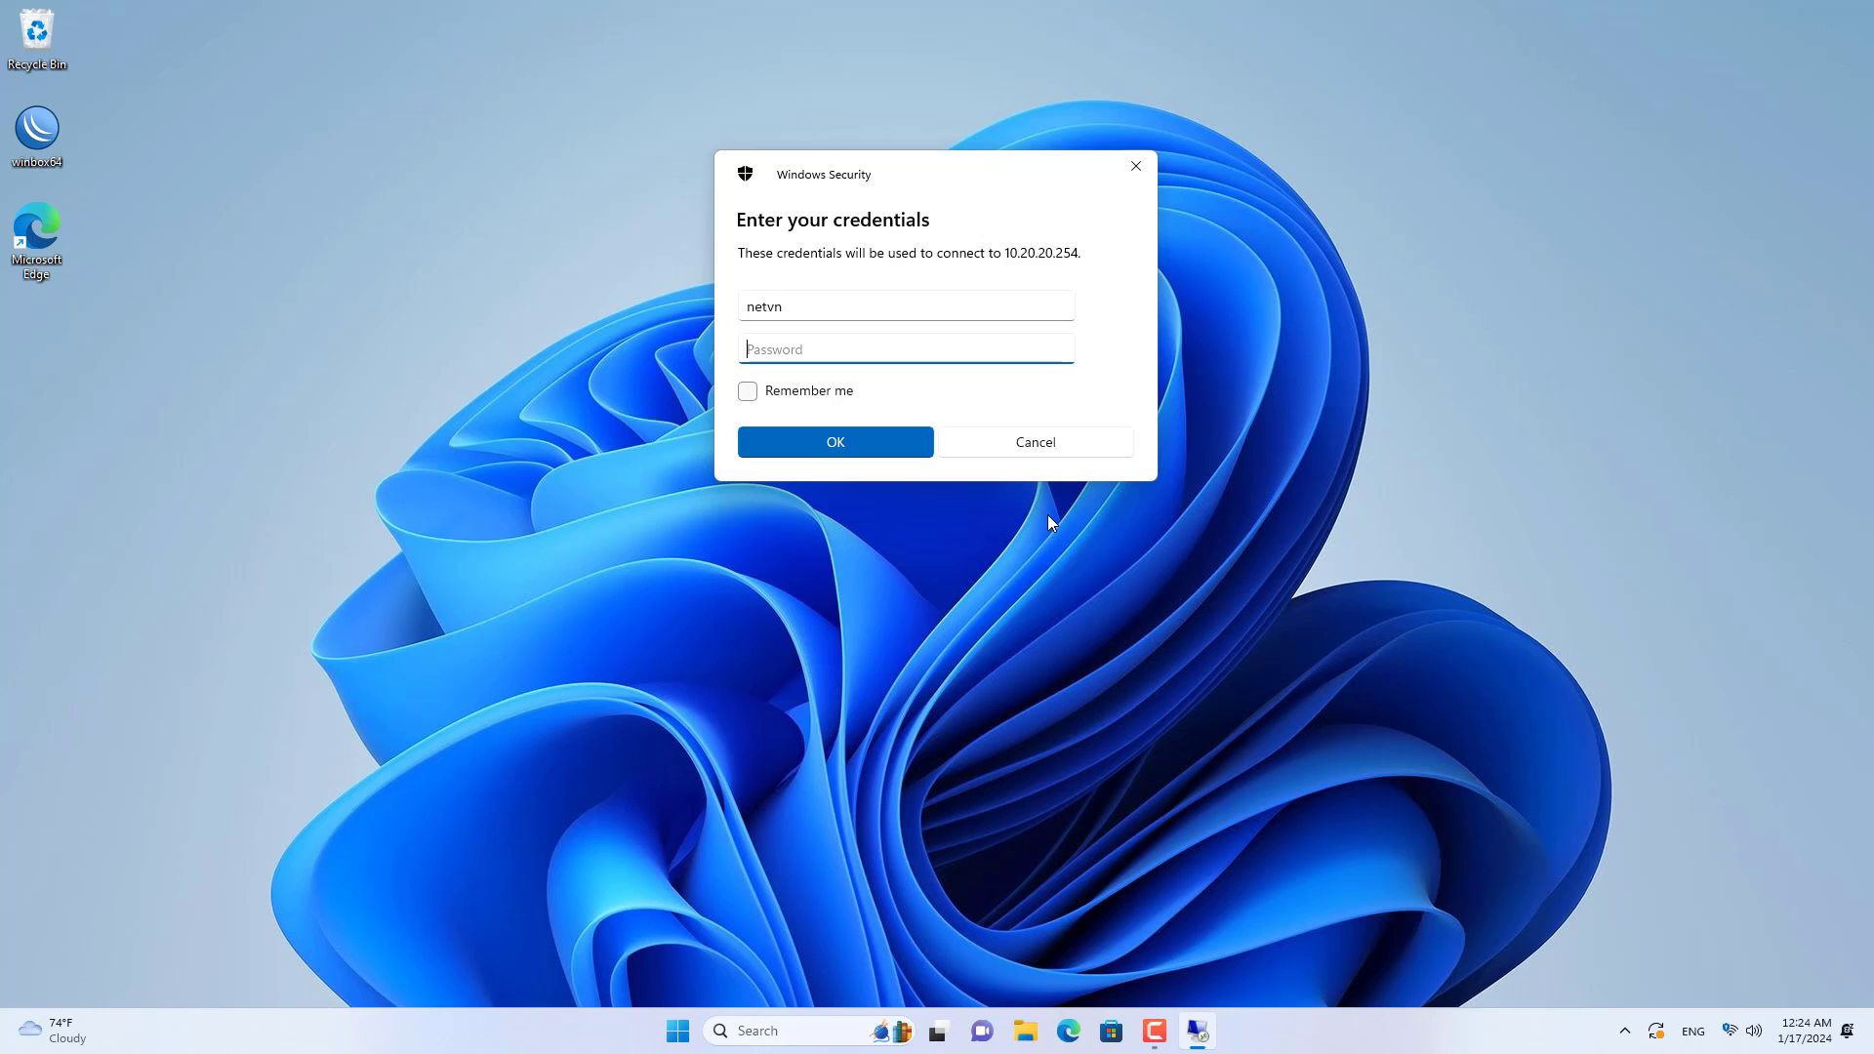
{"action": "type", "text": "•••"}
{"action": "left_click", "coordinate": [893, 451]}
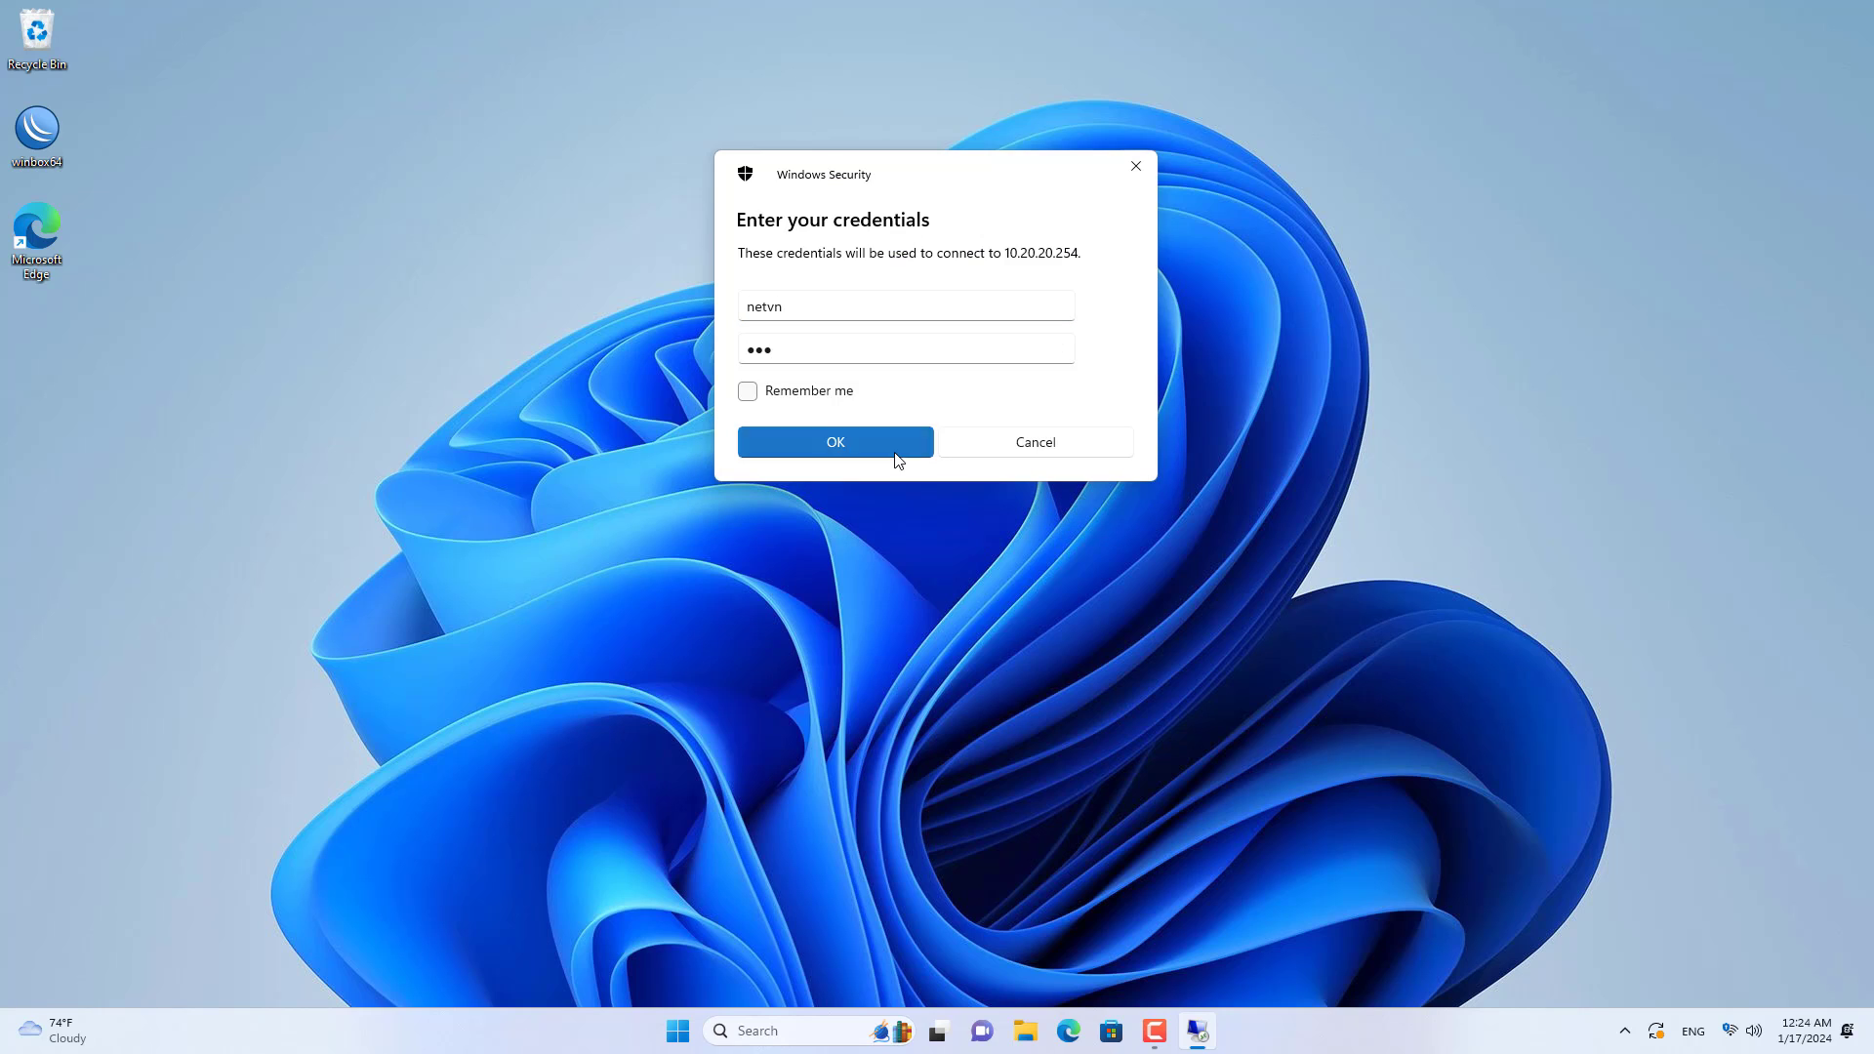
{"action": "left_click", "coordinate": [997, 482]}
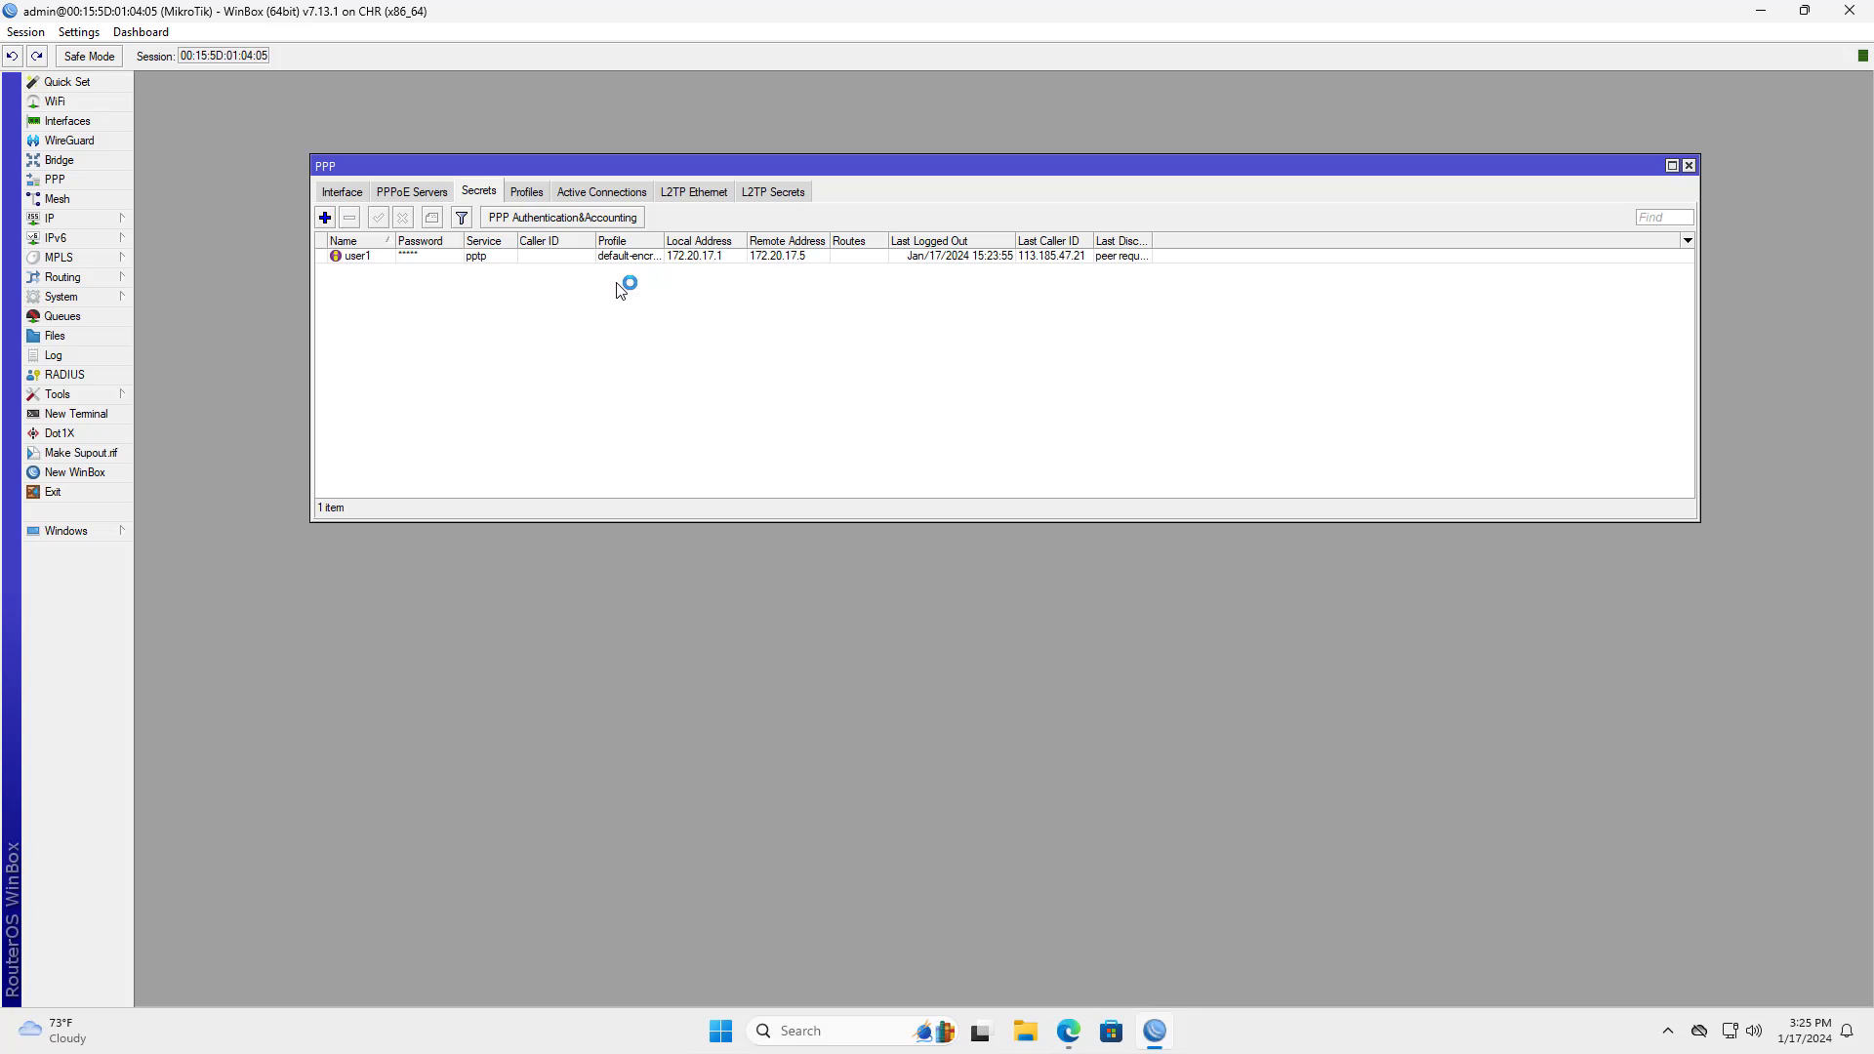
{"action": "left_click", "coordinate": [630, 258]}
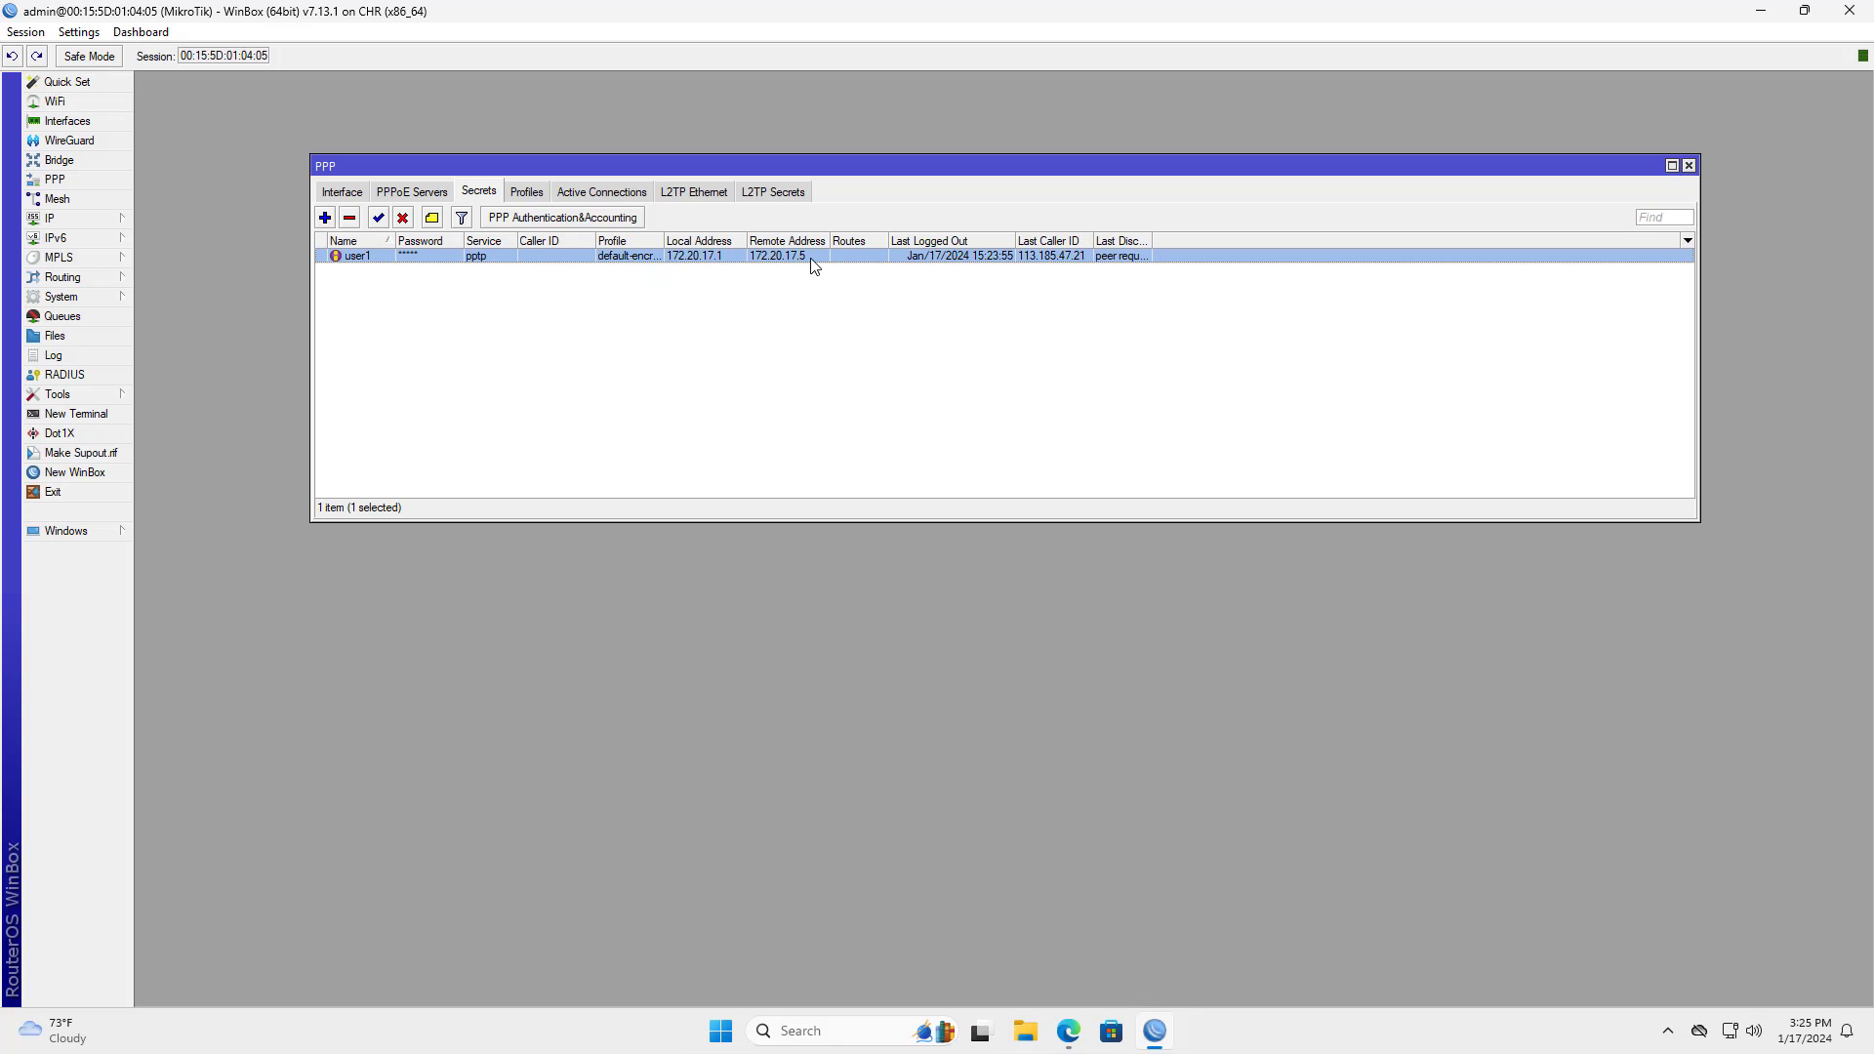
{"action": "left_click", "coordinate": [605, 194]}
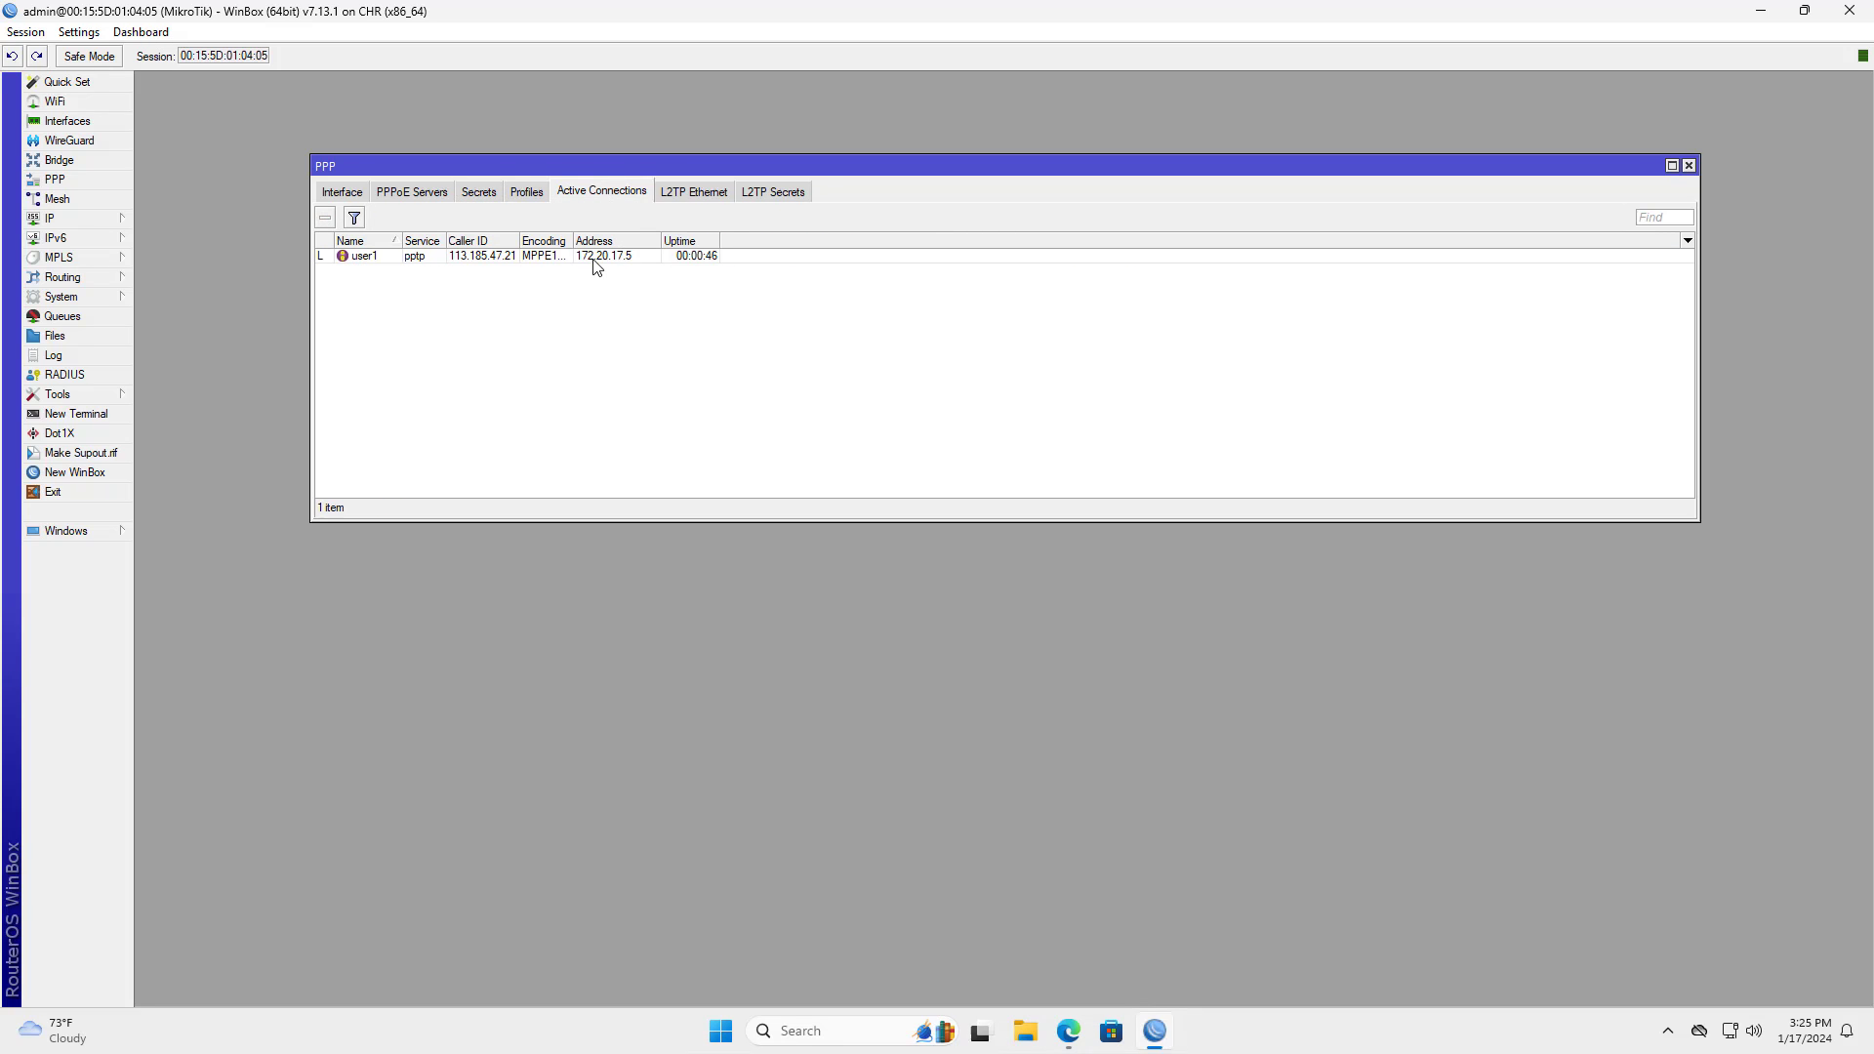